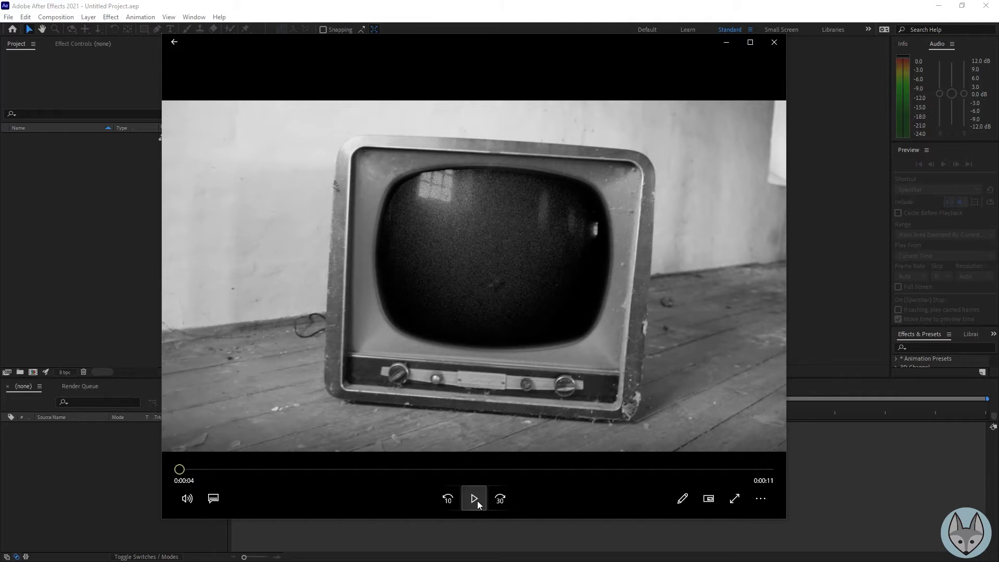
Play the finished Old_TV sample video for reference, pause it and close the video player
left_click(475, 499)
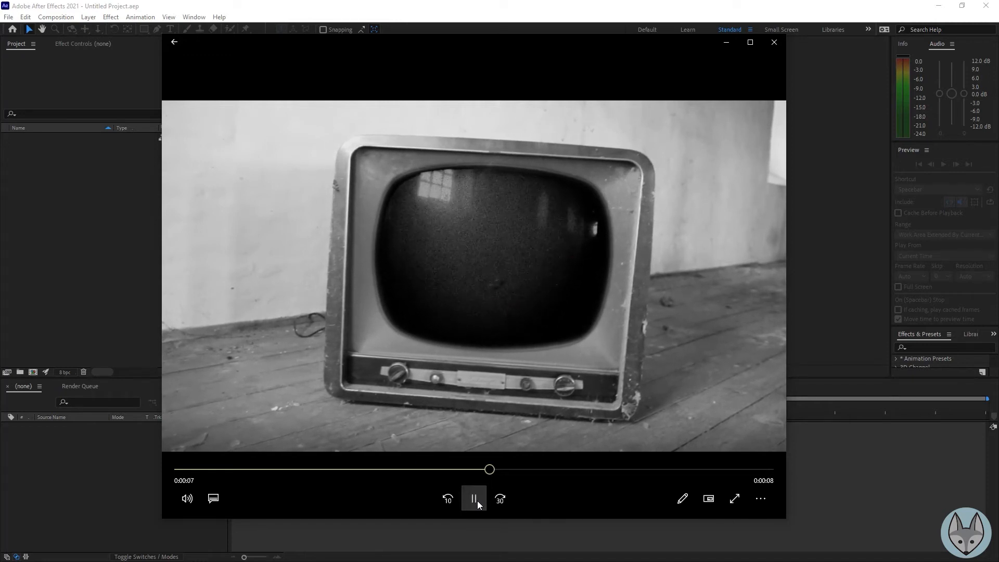
left_click(477, 501)
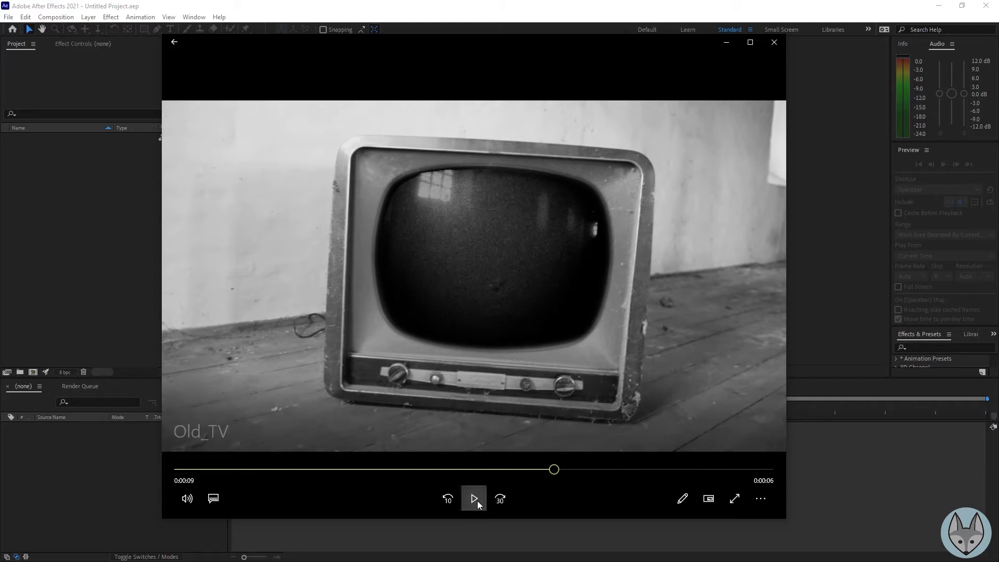
left_click(777, 46)
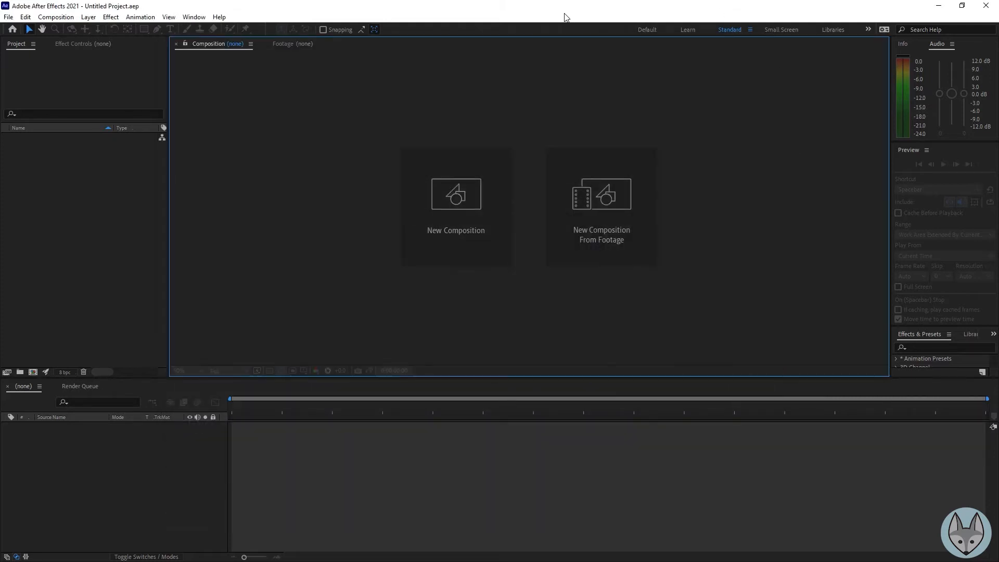
Import Old_TV and Spooky_Sound from the Desktop folder into the project as footage
left_click(9, 17)
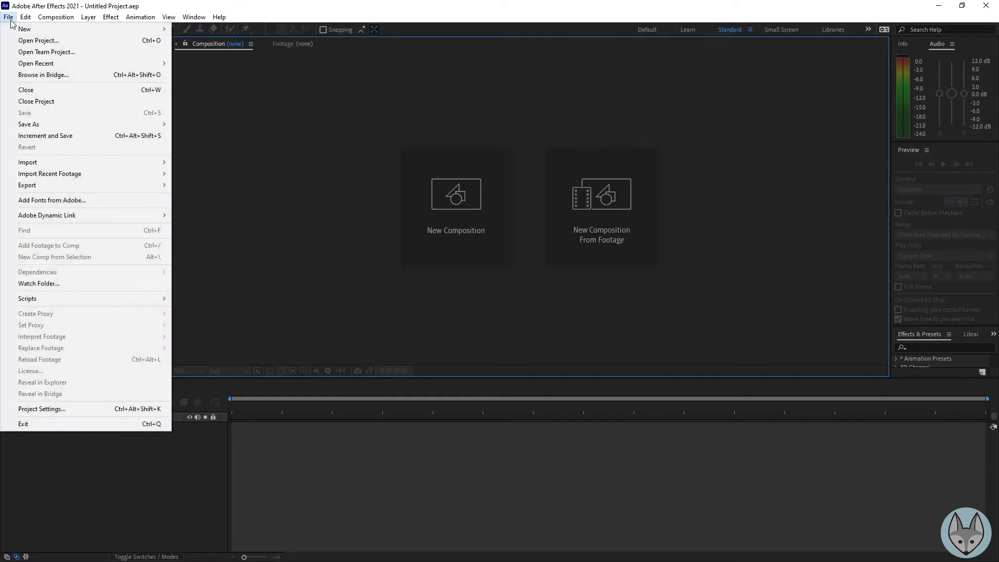
mouse_move(108, 163)
left_click(212, 164)
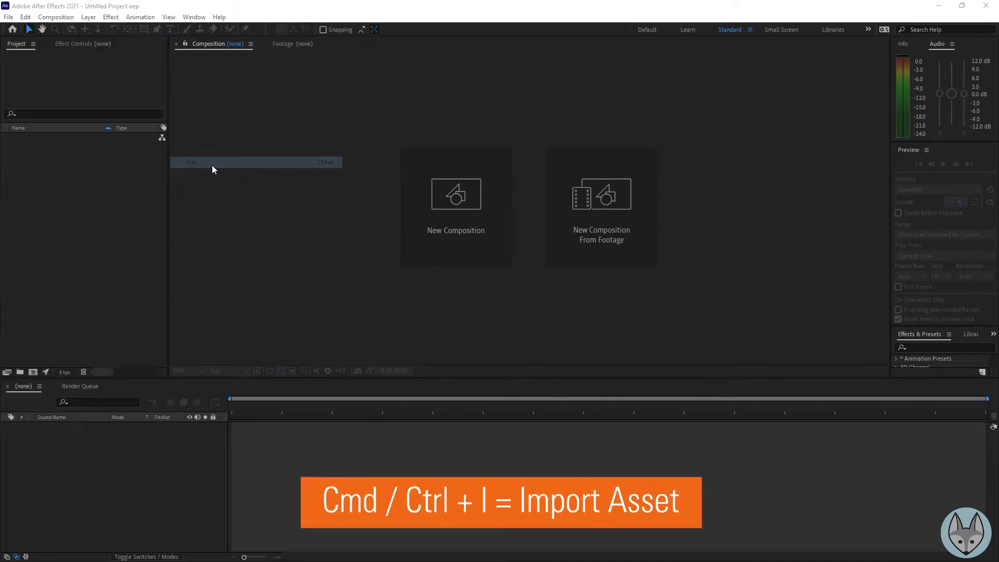
left_click_drag(496, 310, 622, 297)
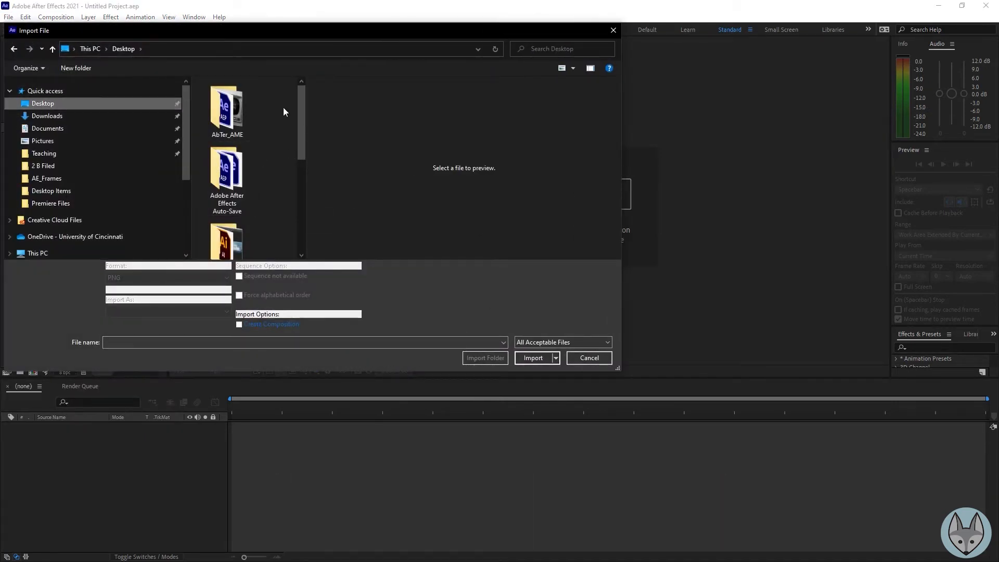
left_click_drag(301, 122, 317, 220)
left_click(228, 176)
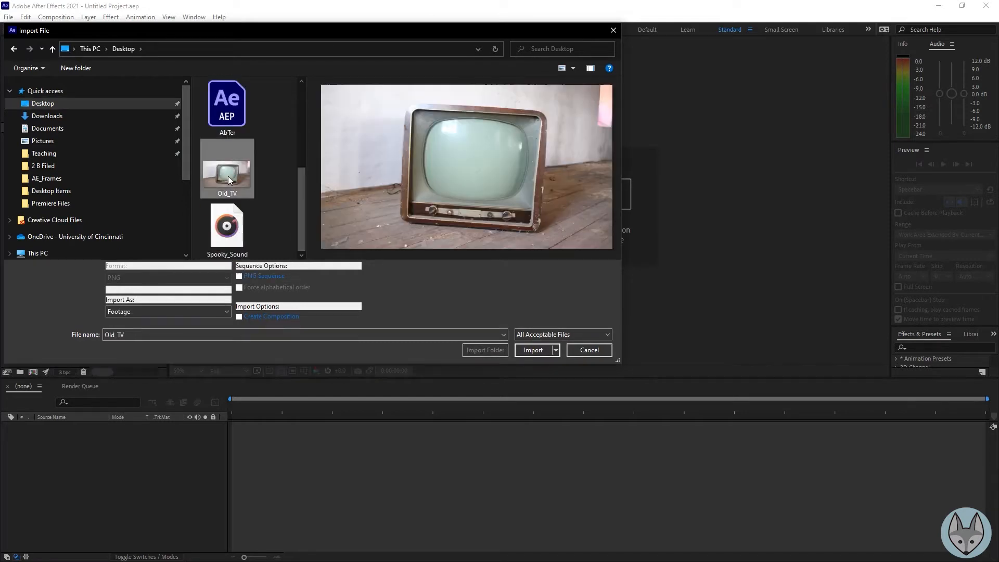
left_click(228, 229, "ctrl")
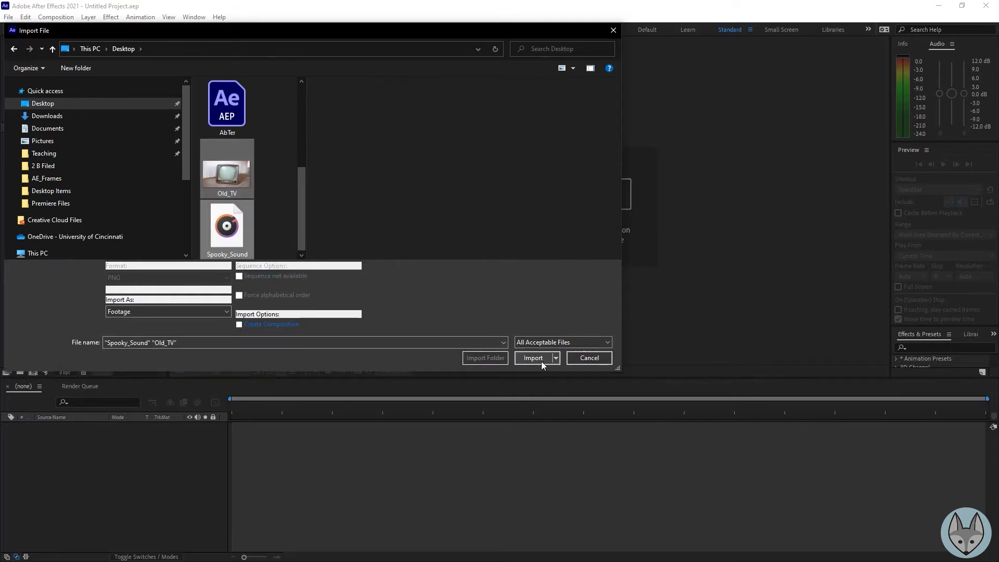
left_click(542, 361)
left_click(66, 197)
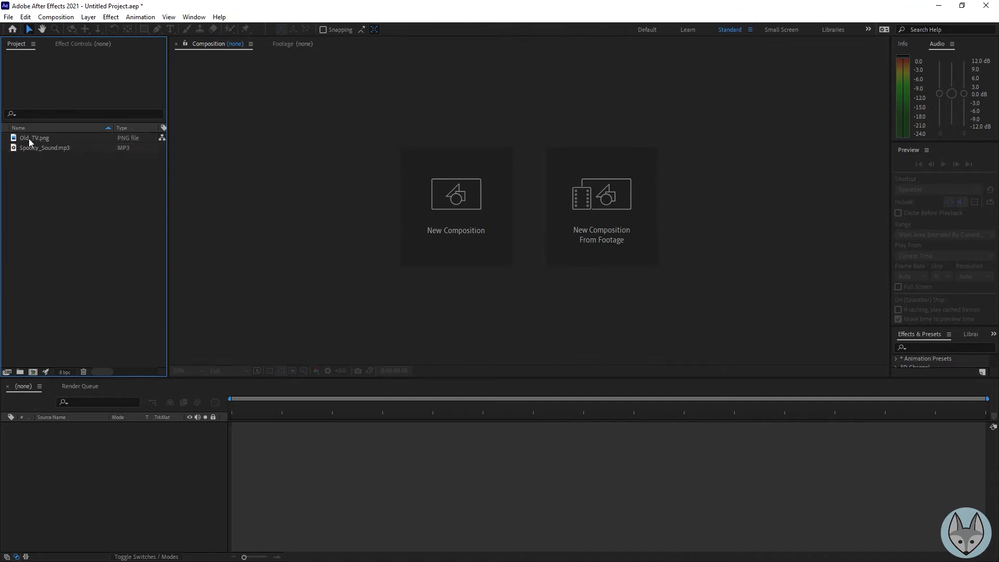
Preview the Spooky_Sound.mp3 audio in the footage viewer, stop playback and close the viewer
left_click(29, 139)
left_click(35, 149)
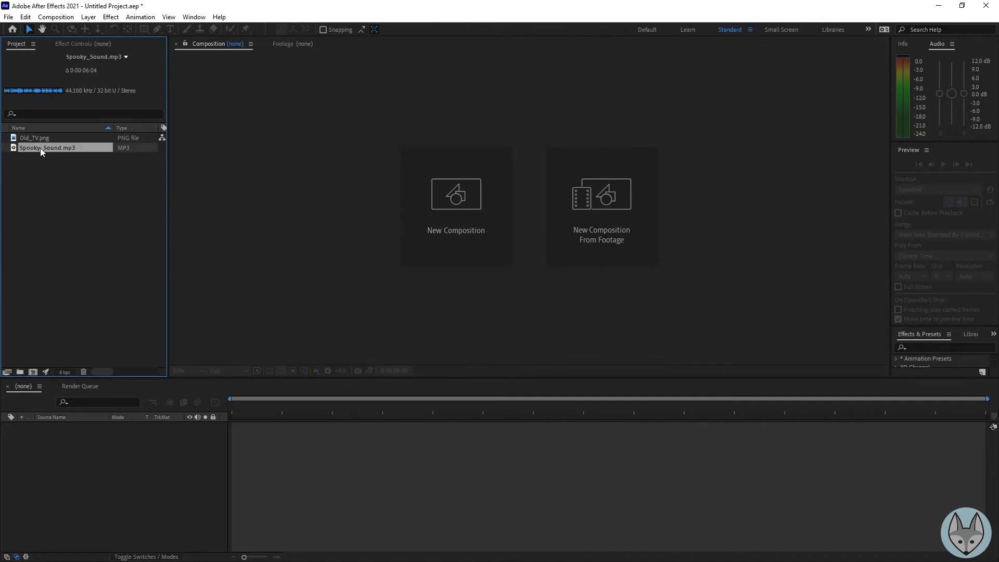
double_click(40, 148)
key("space")
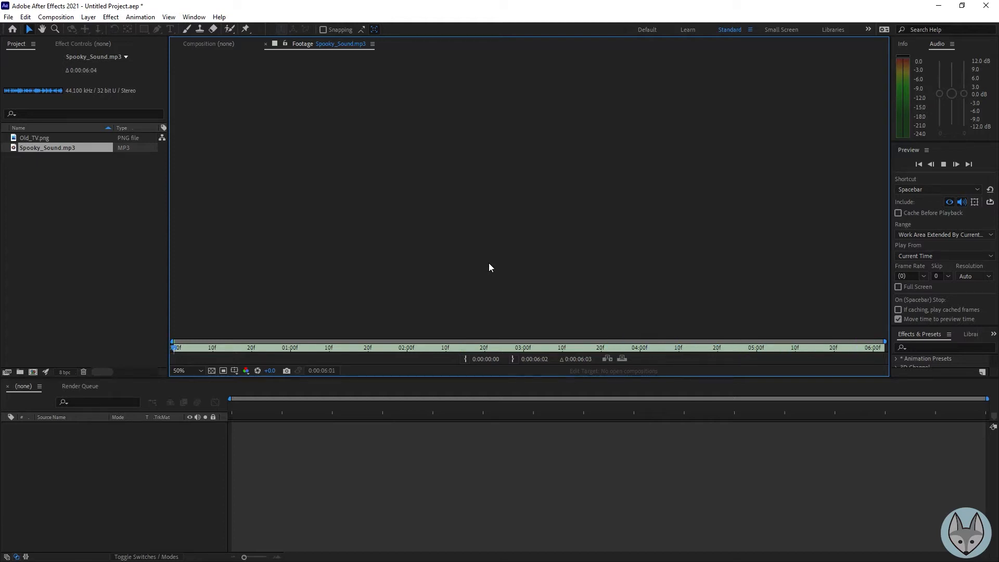
key("space")
left_click(103, 194)
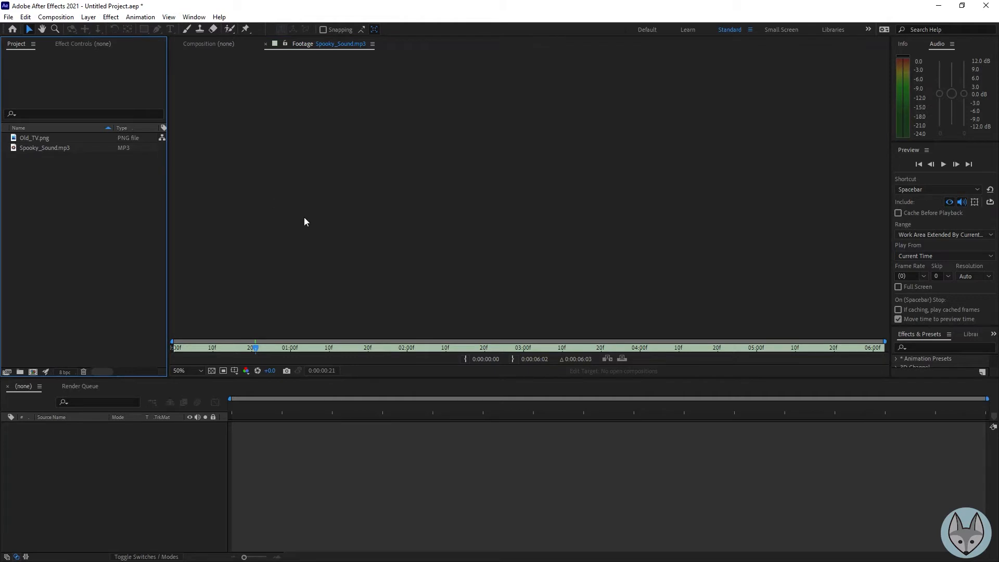
key("ctrl+w")
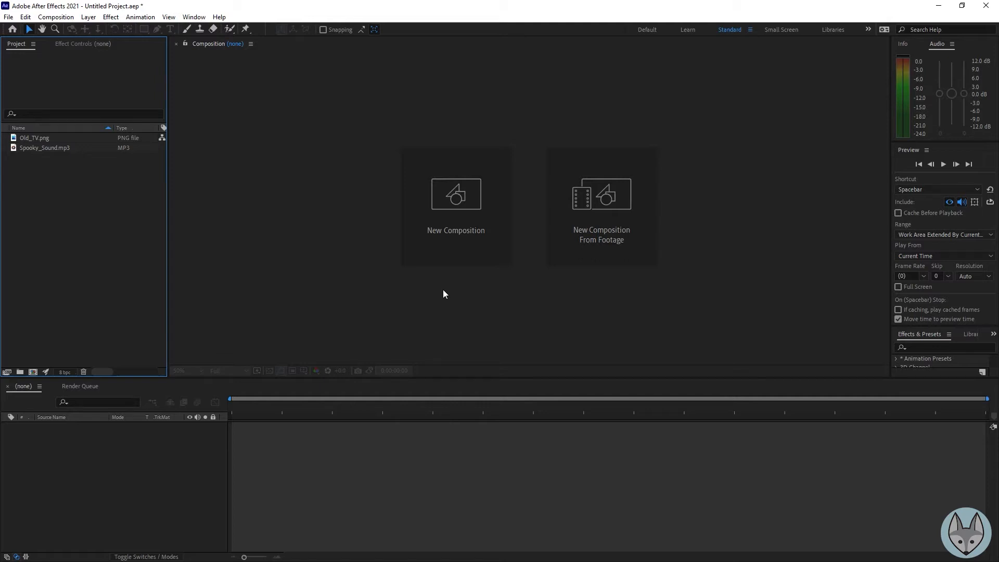
Create a new composition named Quote with a duration of 10 seconds, using the HDV/HDTV 720 29.97 preset
left_click(461, 201)
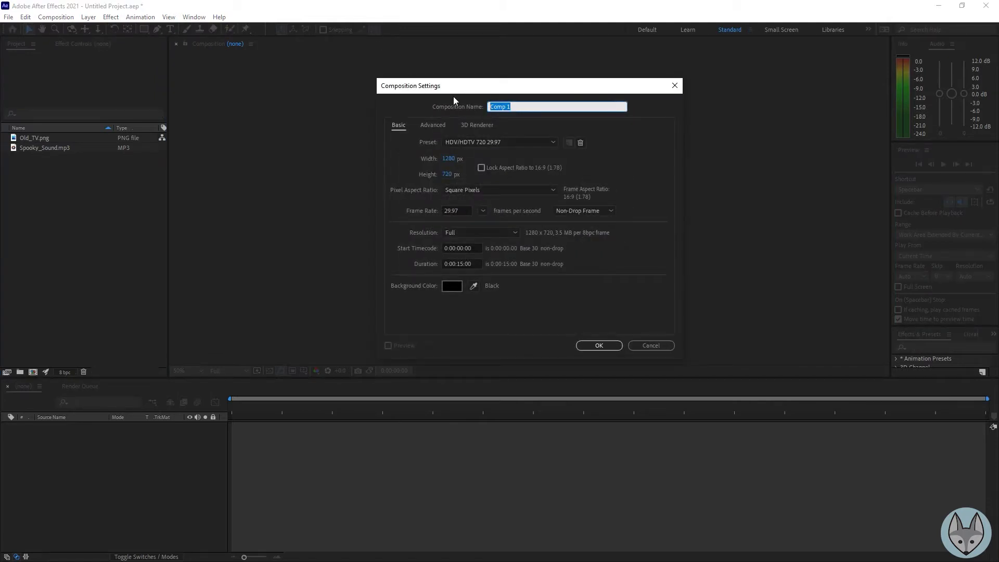
type("Quote")
left_click(480, 263)
type("10.00")
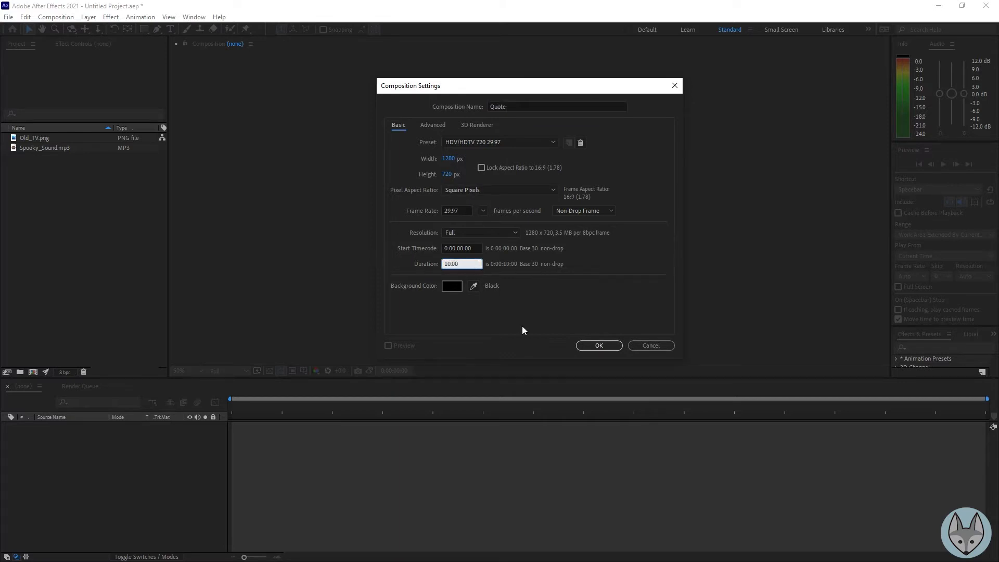
left_click(603, 348)
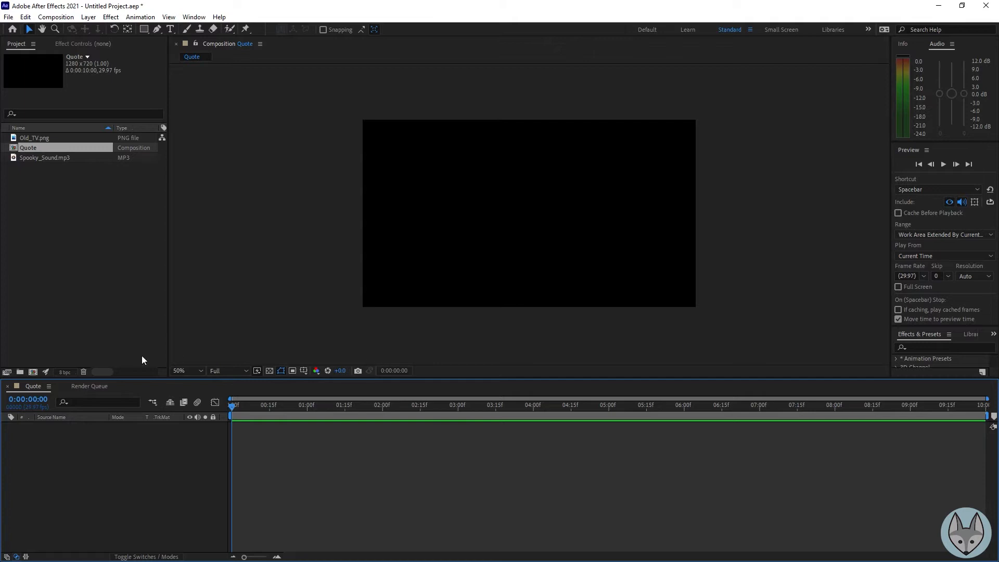
Activate the Type tool and set the paragraph alignment to centered text
left_click(169, 29)
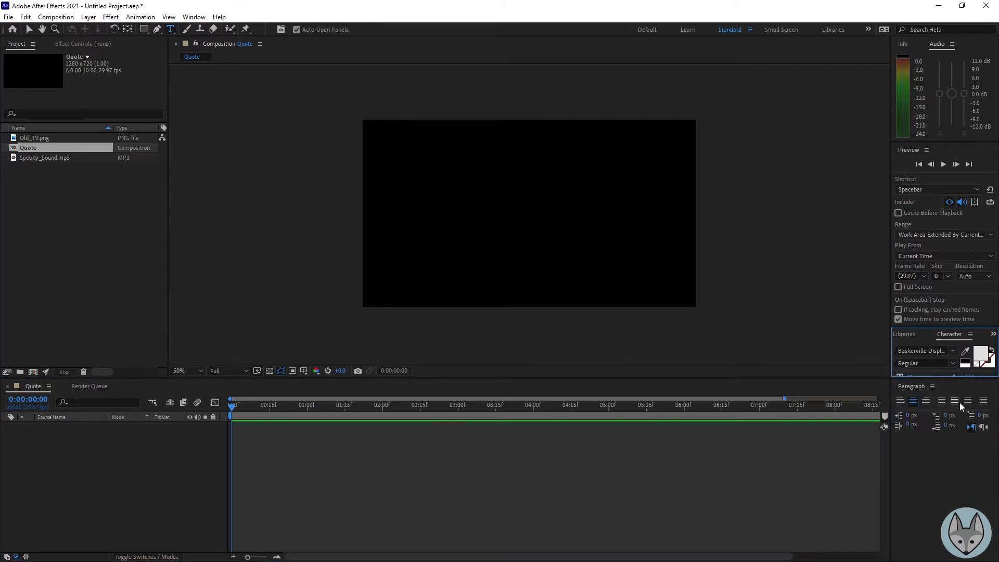
left_click(923, 395)
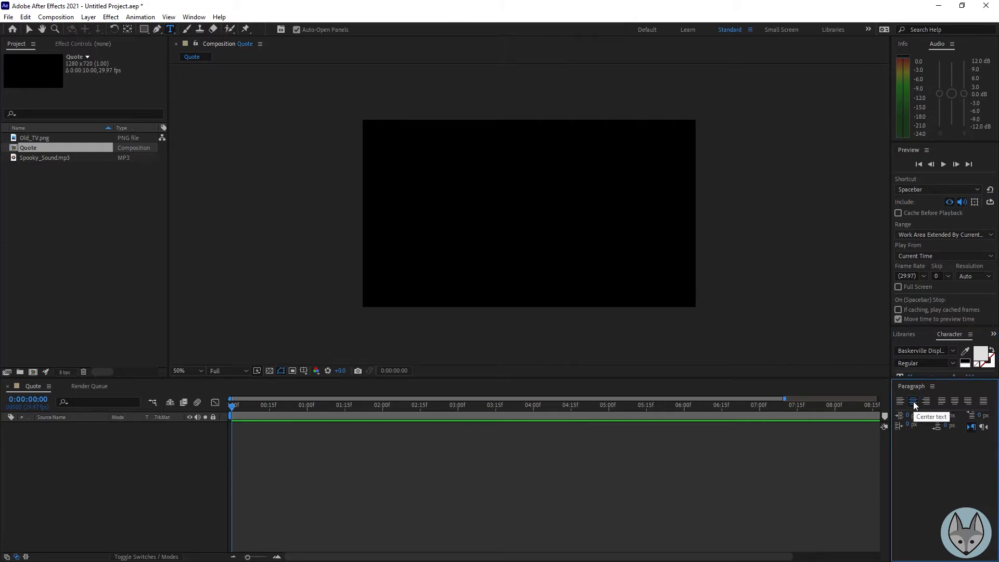
left_click(914, 402)
Set the font family for new text to Baskerville Display PT
left_click(923, 333)
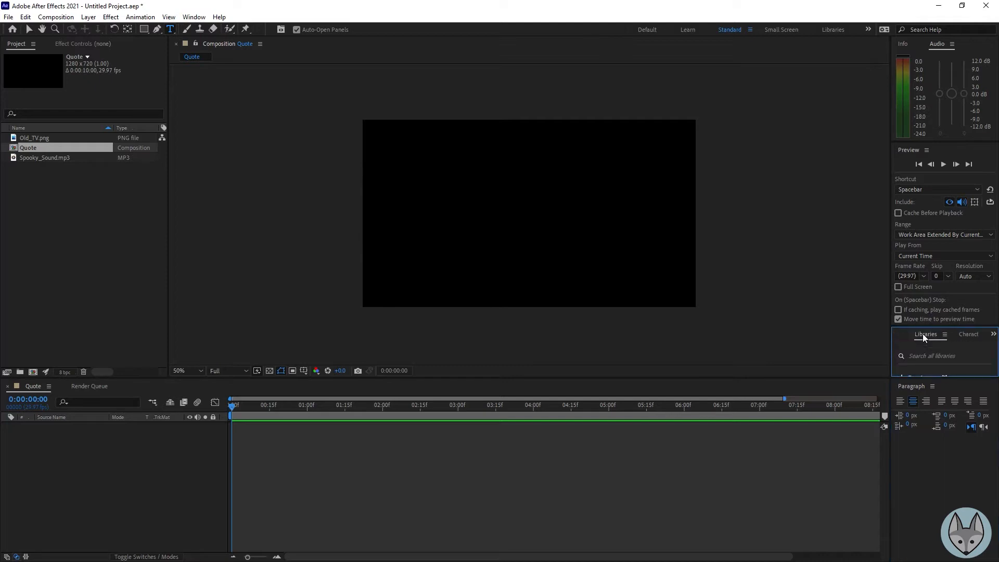
left_click(962, 334)
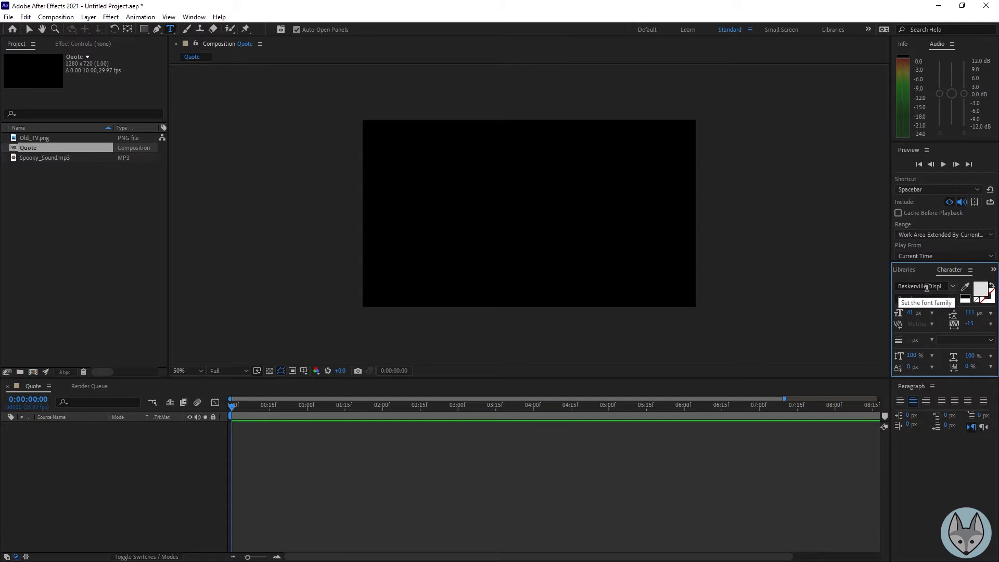
left_click(951, 287)
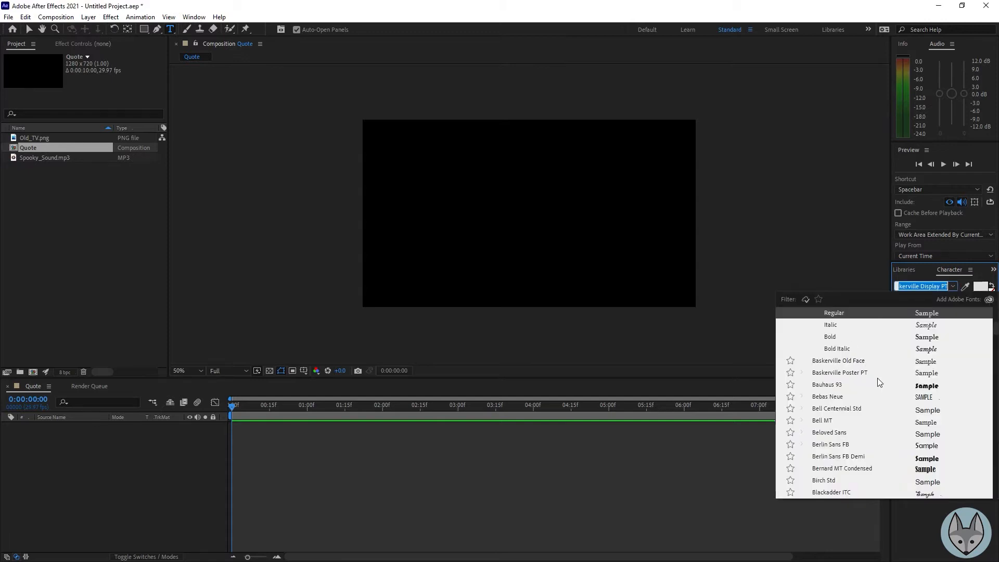
scroll(878, 378, "up", 10)
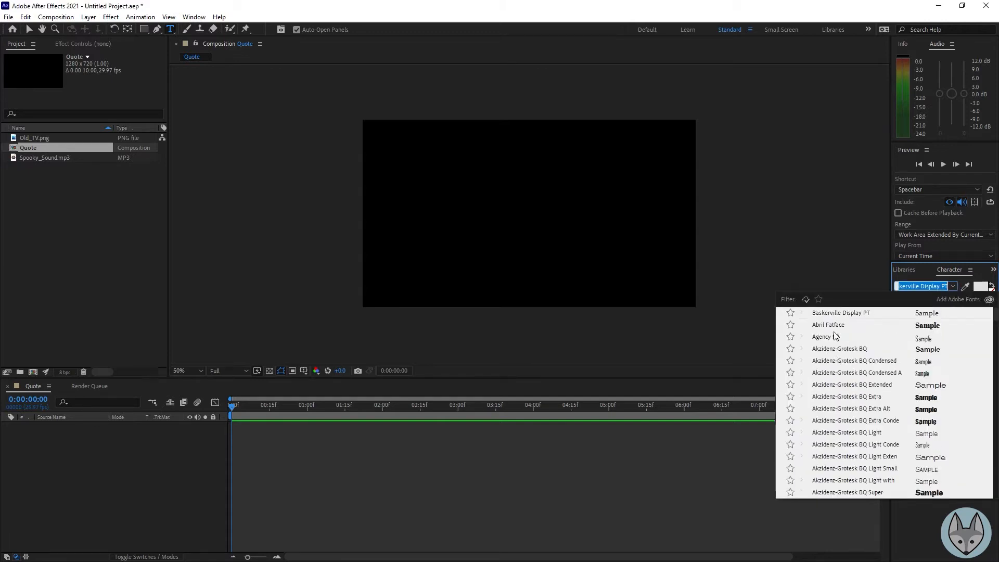
left_click(849, 313)
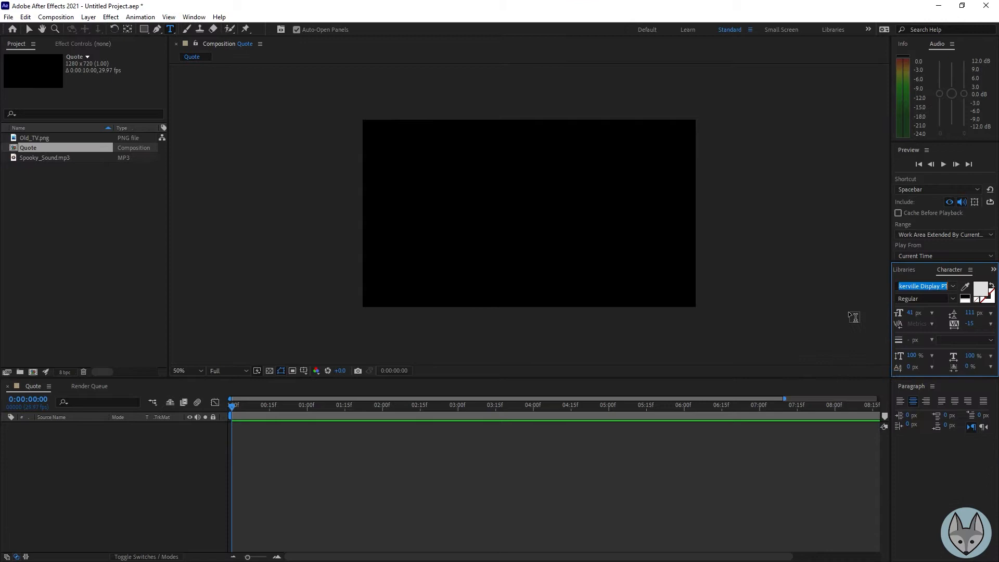
Open the Adobe Fonts website, search for baskerville, view the Baskerville PT family page and return to the composition
left_click(953, 286)
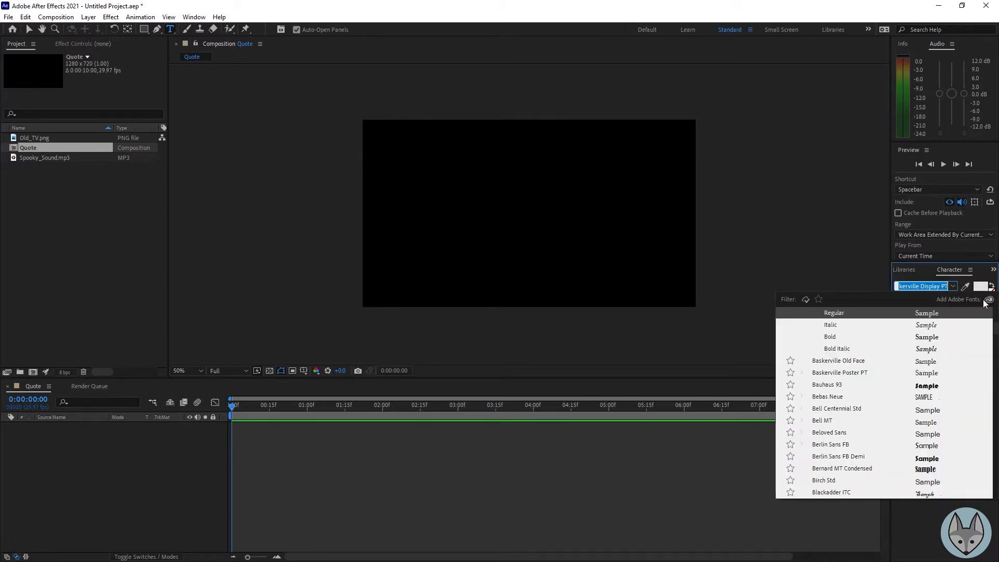
key("Escape")
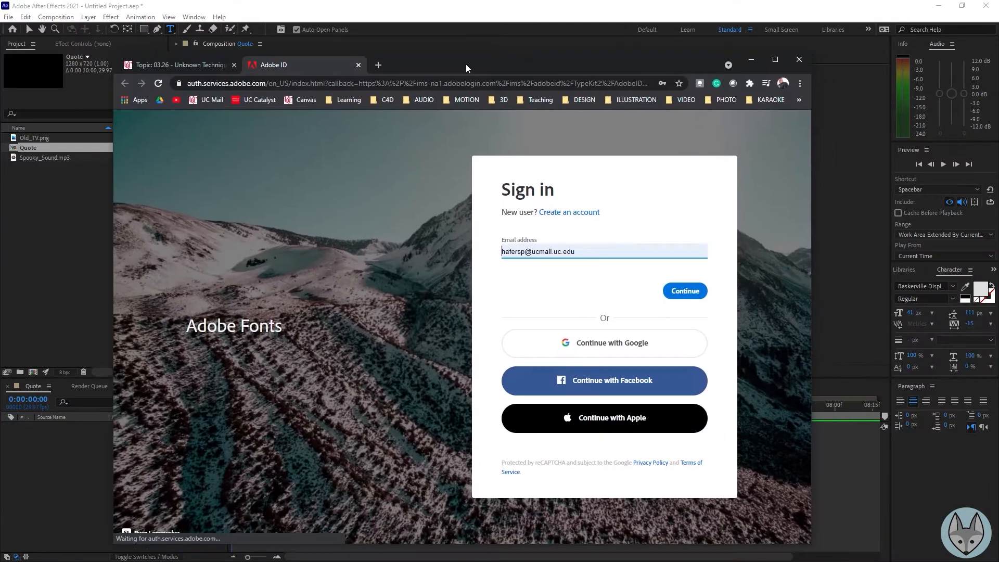
left_click_drag(466, 64, 489, 73)
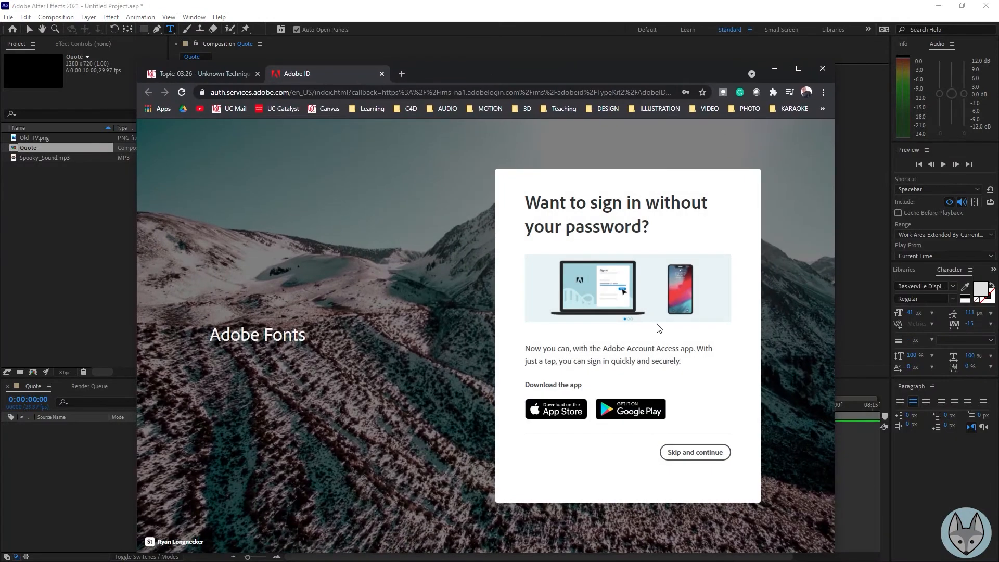
left_click(696, 453)
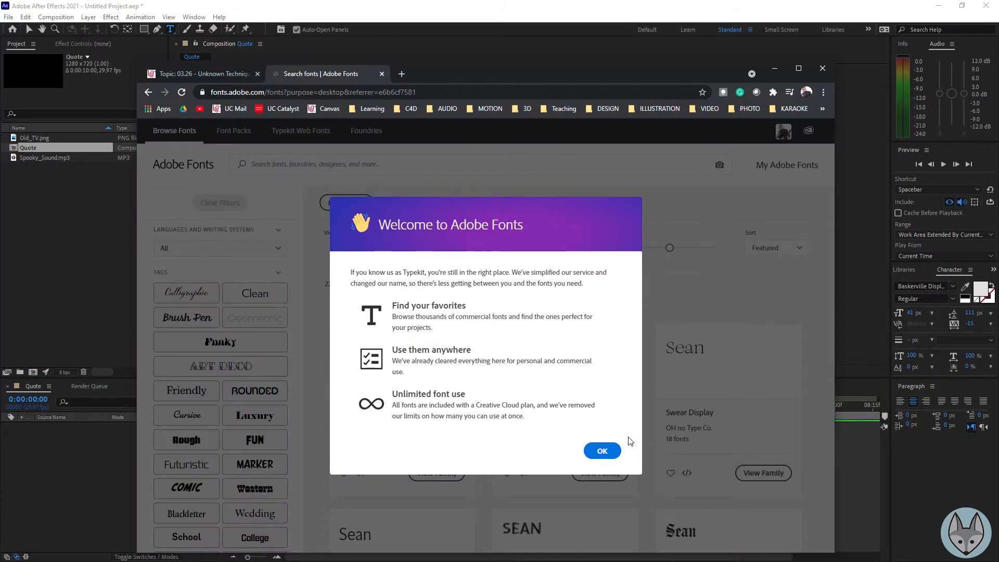
left_click(603, 452)
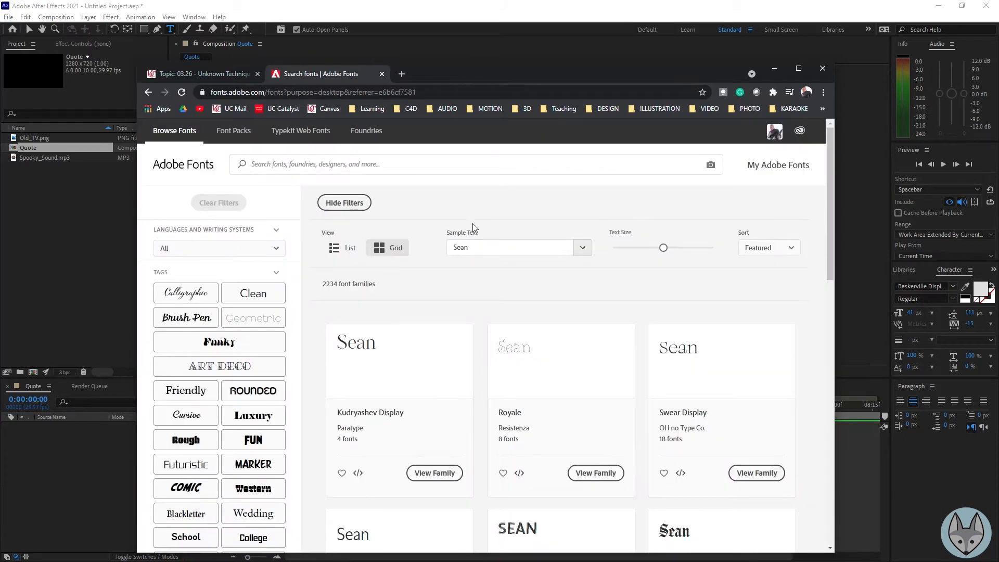
left_click(404, 162)
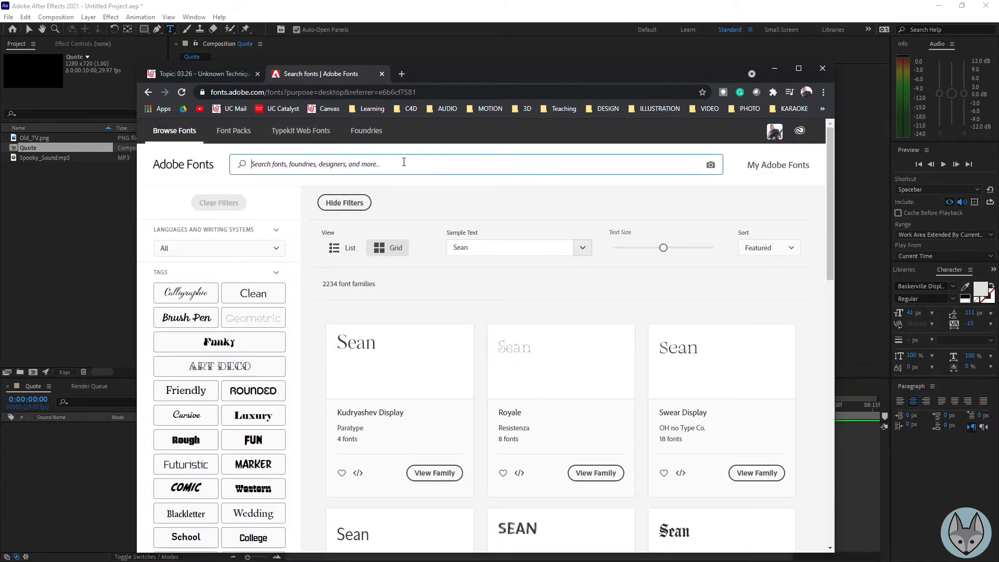
type("baskerville")
key("Return")
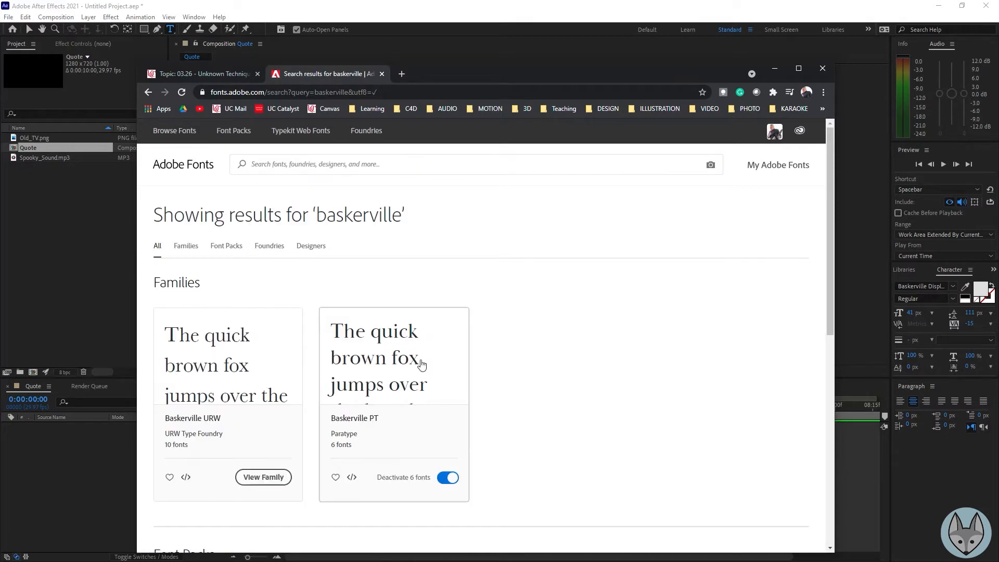
left_click(401, 385)
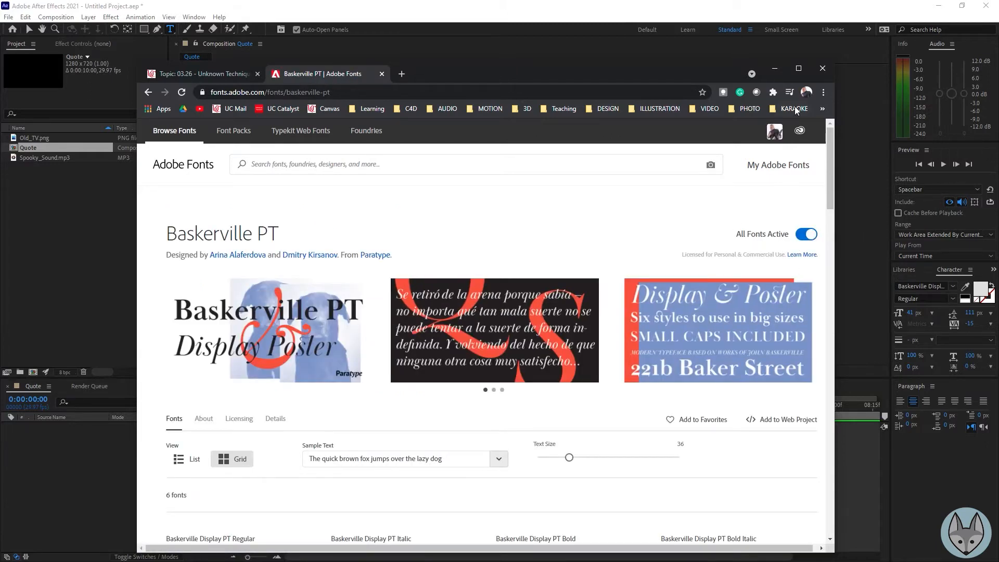
left_click(776, 69)
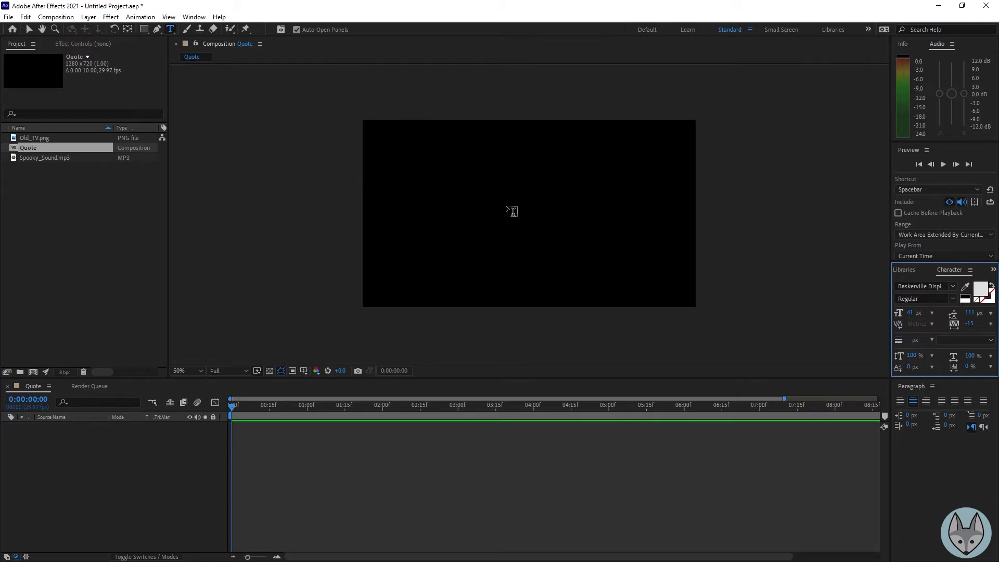
Add a text layer near the middle of the Quote composition reading “absolutely terrifying”, with each word on its own line
left_click(515, 208)
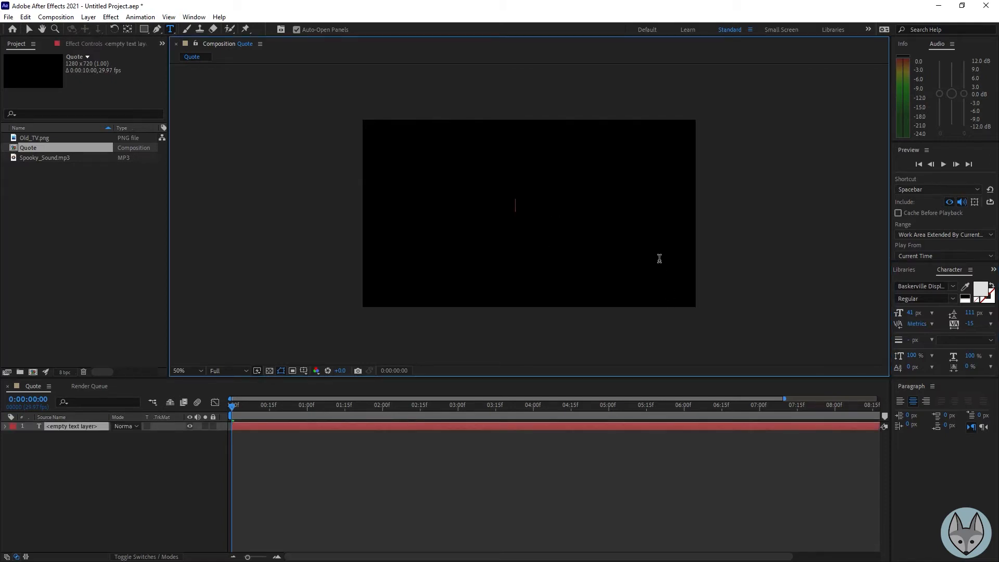
type("\"")
type("a")
type("bsol")
type("utely")
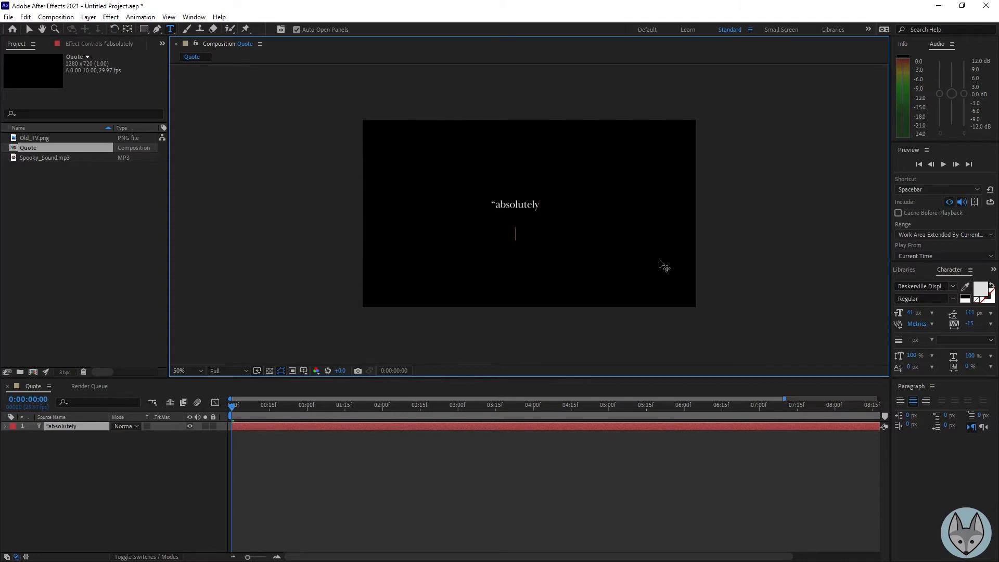
type("terrifying”")
Set the font size of both lines of the “absolutely terrifying” text to 120 px
left_click_drag(548, 233, 460, 177)
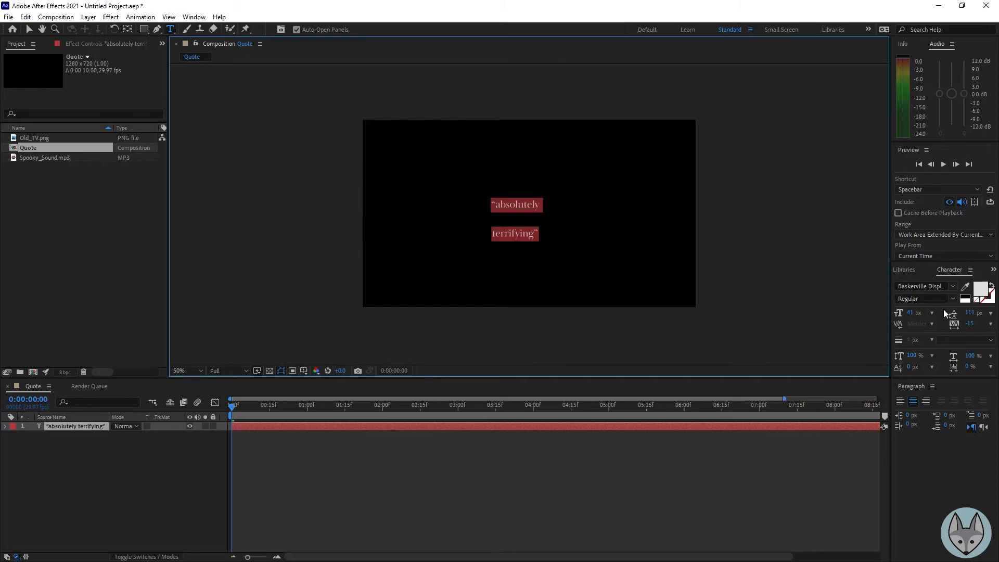
left_click_drag(910, 313, 957, 313)
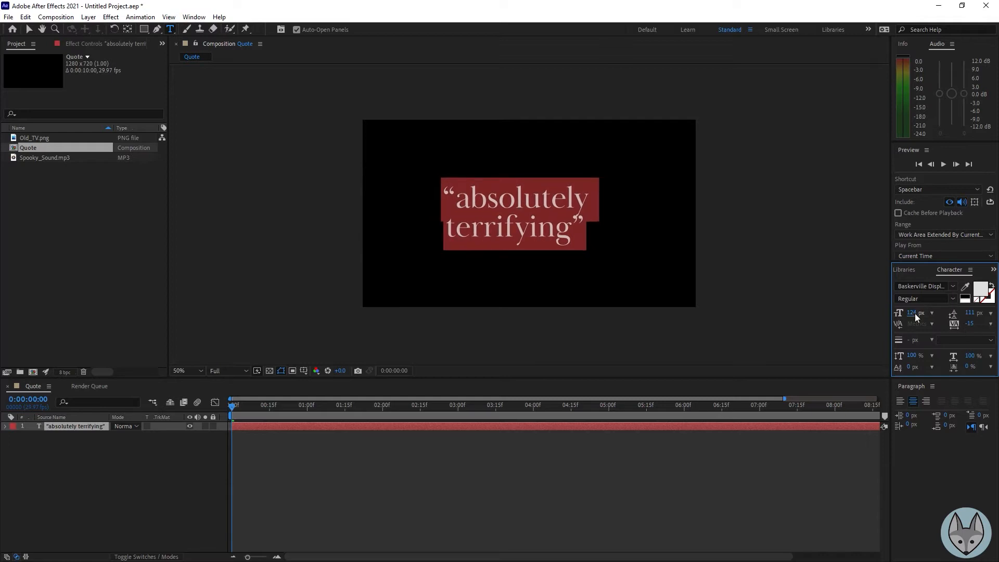
type("120")
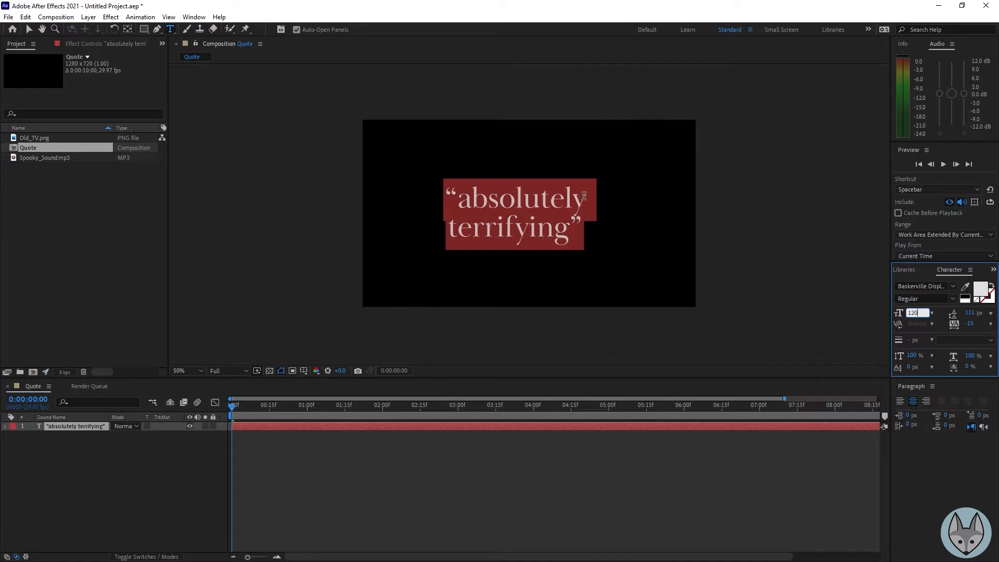
left_click(588, 200)
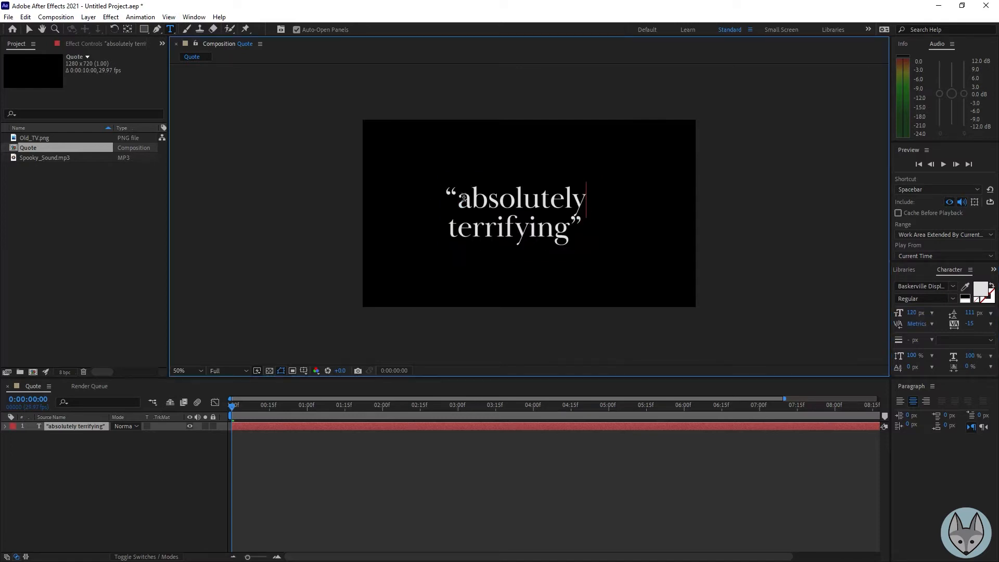
Indent “terrifying” with leading spaces so it lines up under the a of “absolutely”, and set its font size to 128 px
left_click(448, 229)
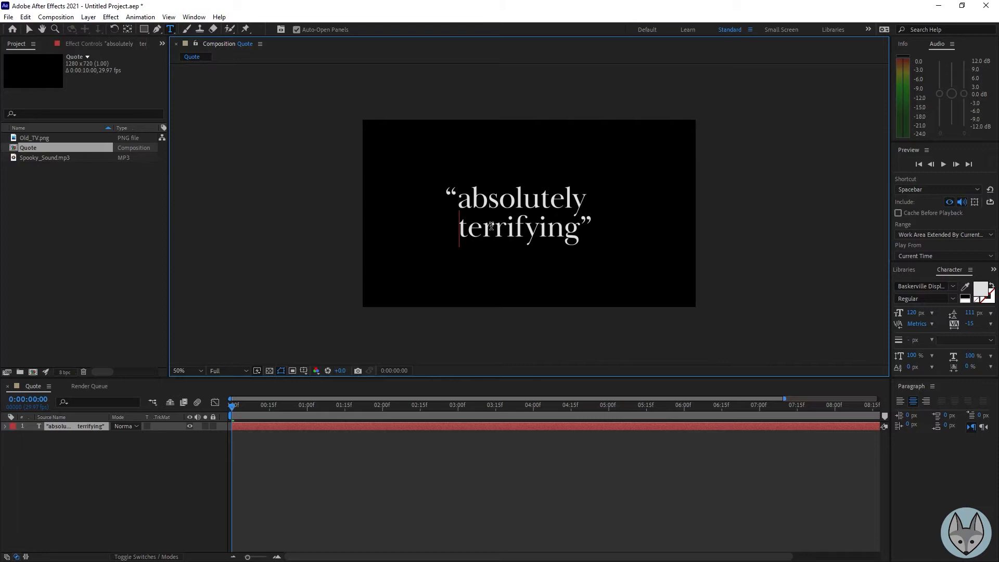
key("BackSpace")
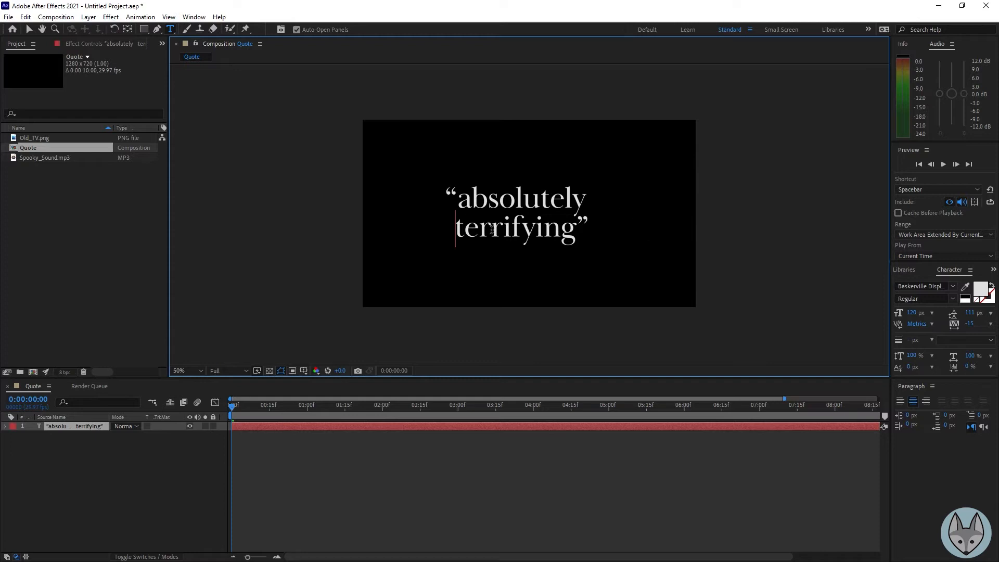
left_click_drag(456, 232, 617, 237)
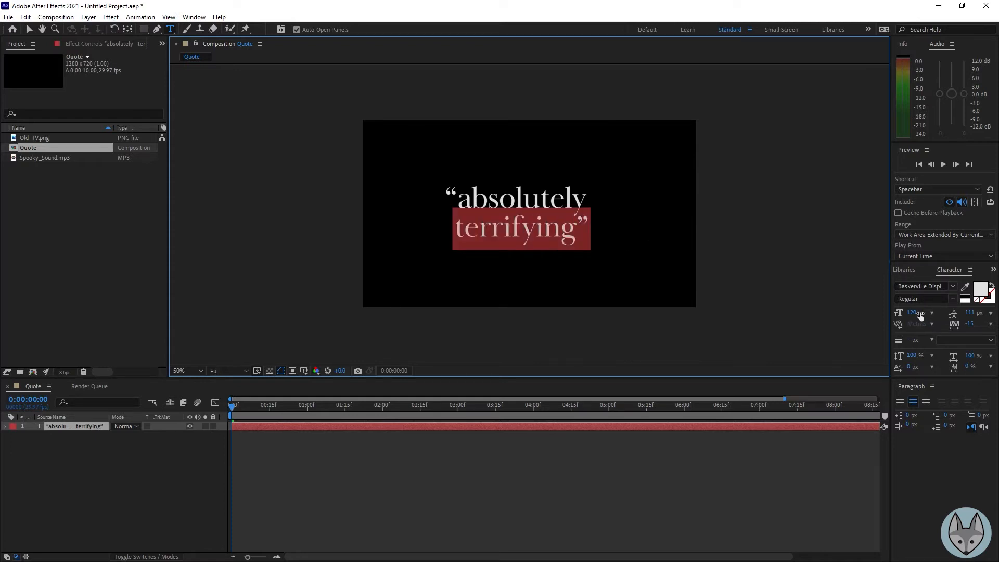
left_click_drag(920, 316, 920, 314)
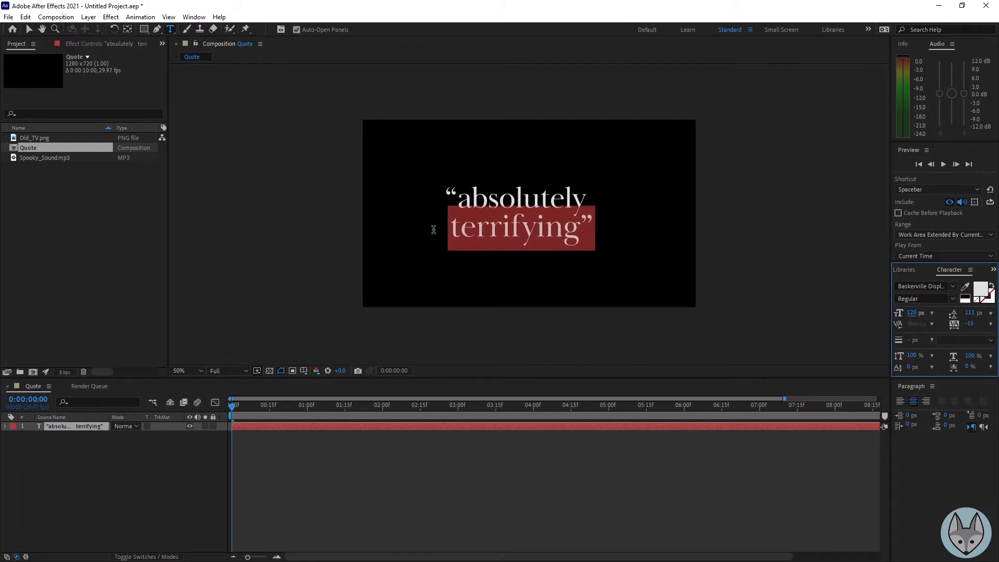
left_click(450, 232)
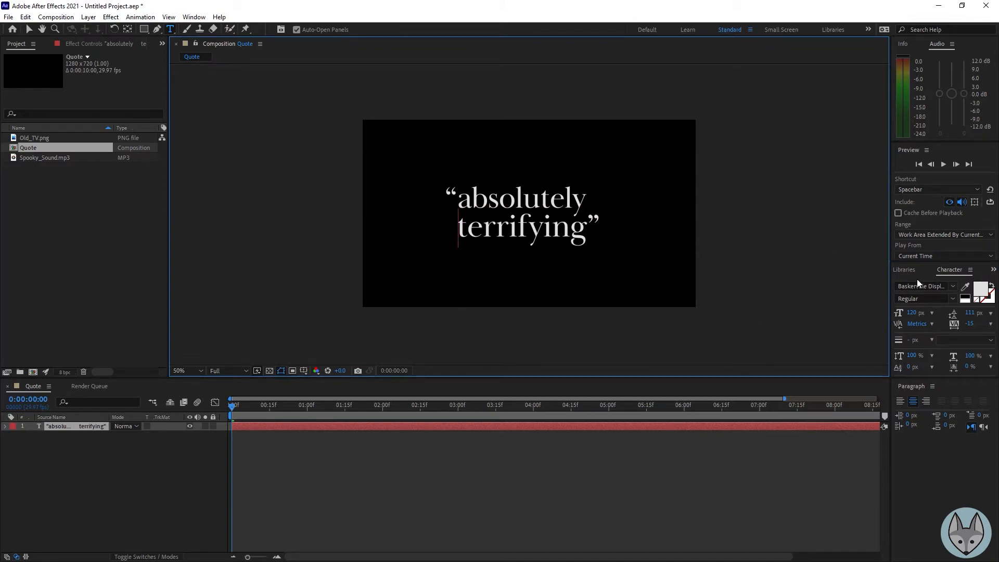
left_click(507, 235)
left_click_drag(459, 228, 619, 229)
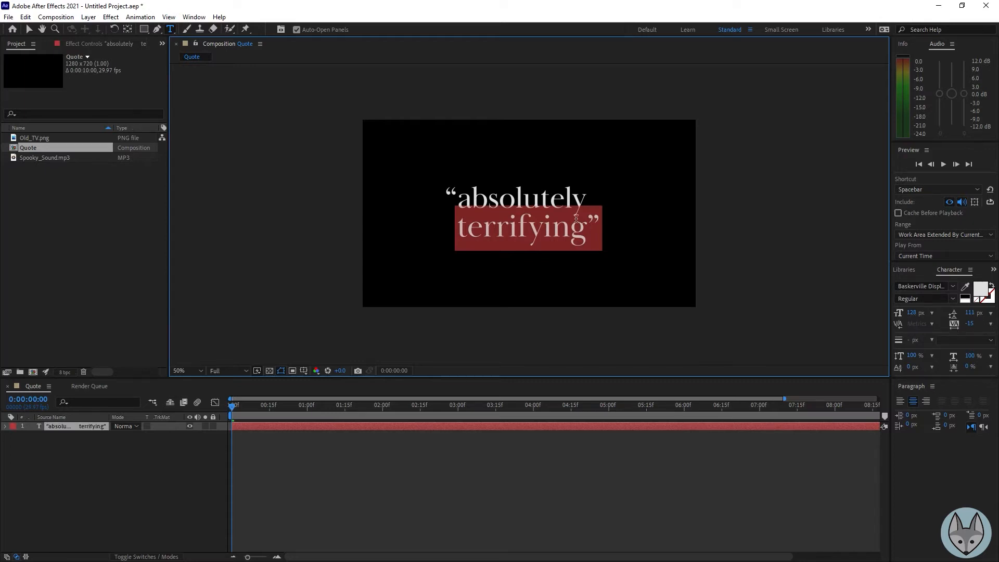
Set the leading of the whole quote to 115 px and its tracking to -12
left_click(446, 194)
left_click_drag(458, 194, 620, 257)
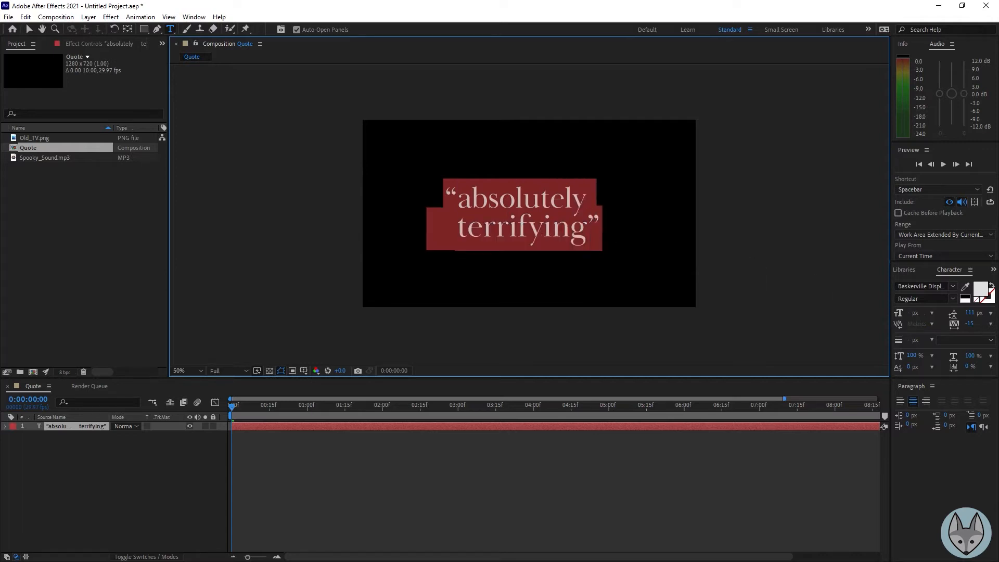
left_click_drag(971, 313, 971, 315)
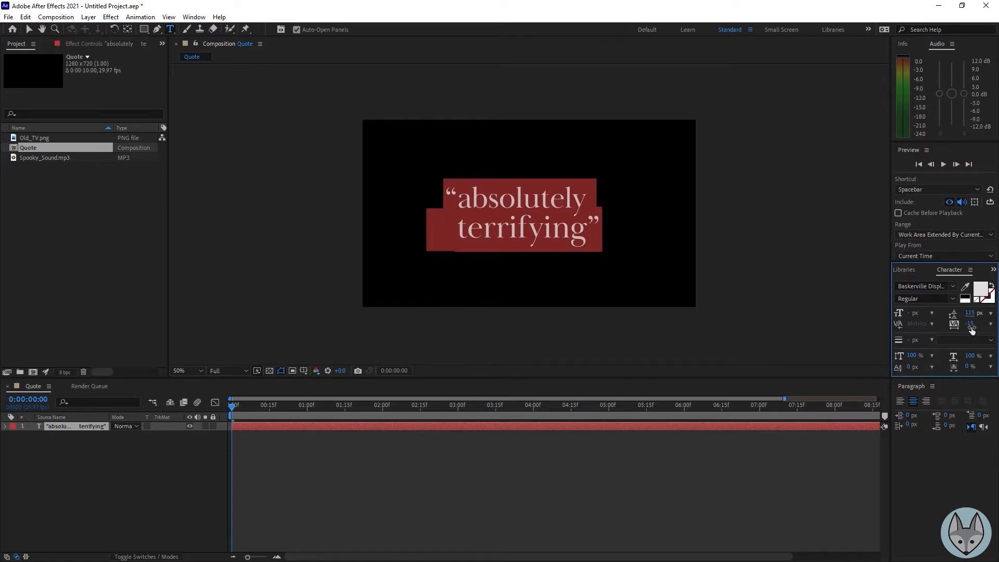
left_click_drag(974, 325, 976, 325)
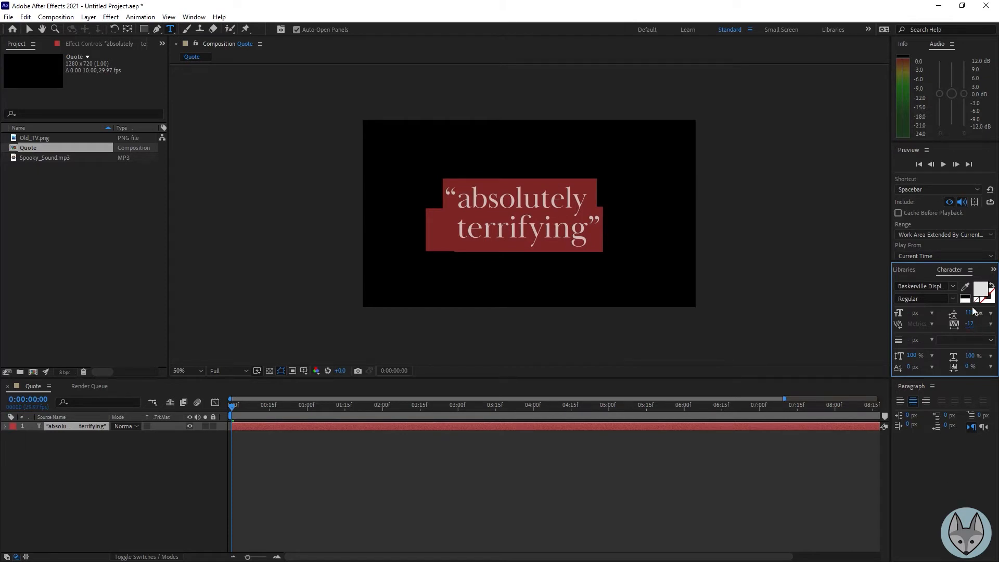
left_click(630, 224)
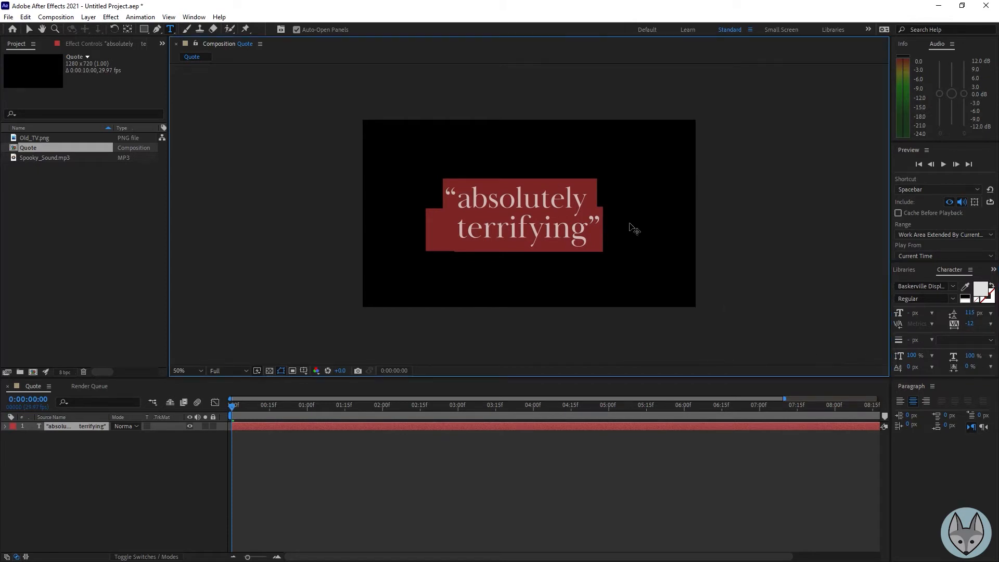
Change the quote's fill color to a neutral off-white with 95% brightness
left_click(981, 289)
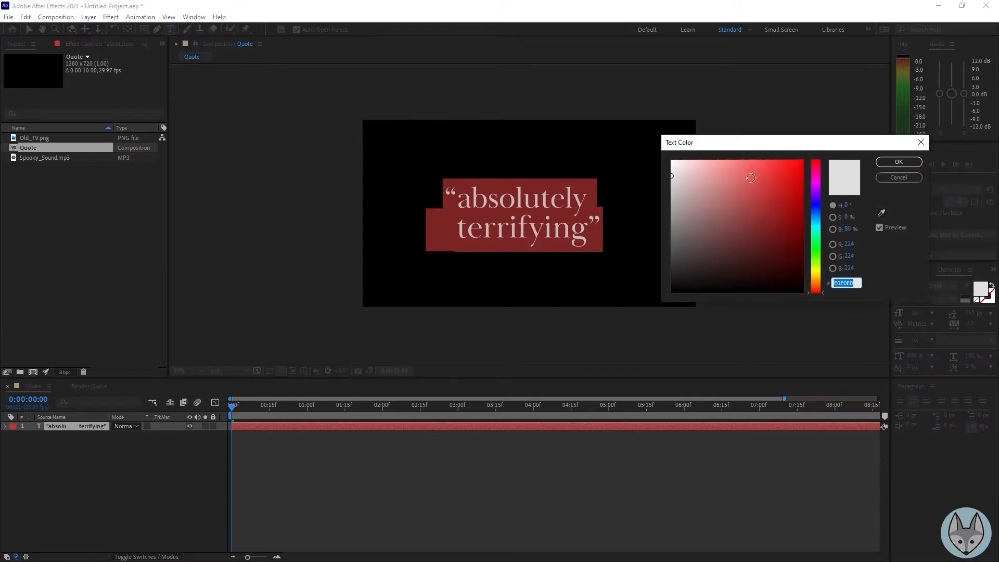
mouse_move(687, 167)
left_mouse_down()
mouse_move(636, 149)
mouse_move(619, 165)
left_mouse_up()
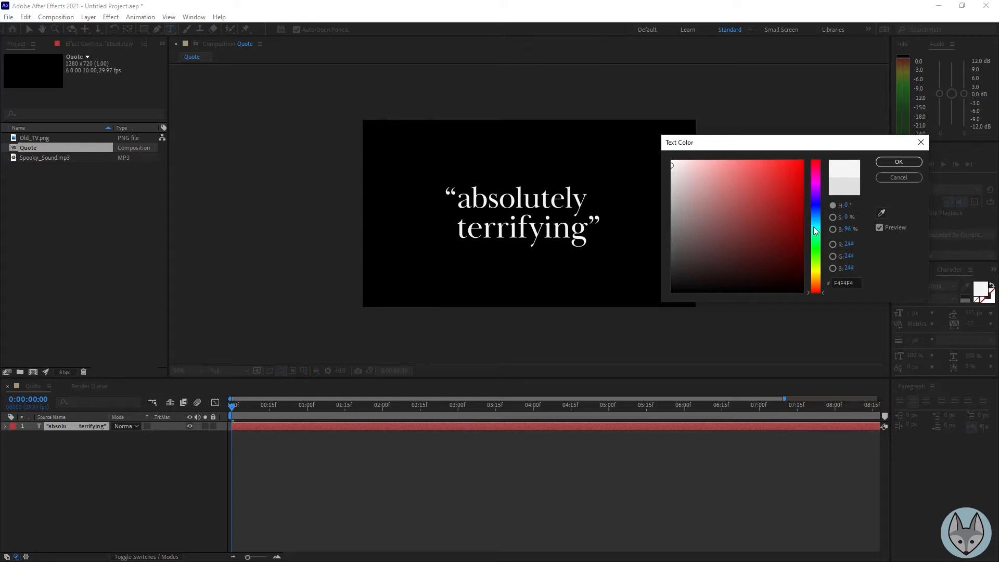
left_click(847, 229)
type("95")
key("Return")
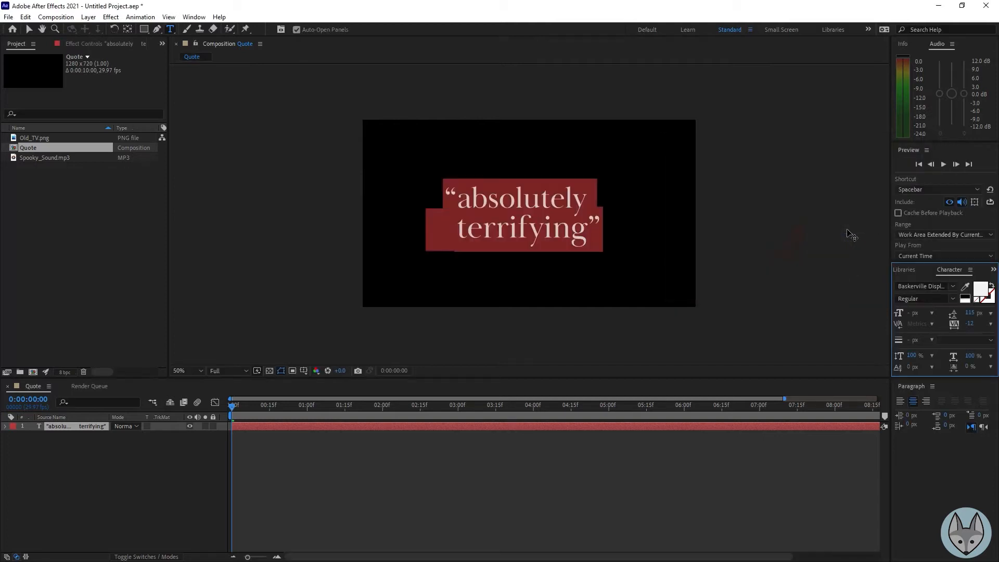
left_click(607, 220)
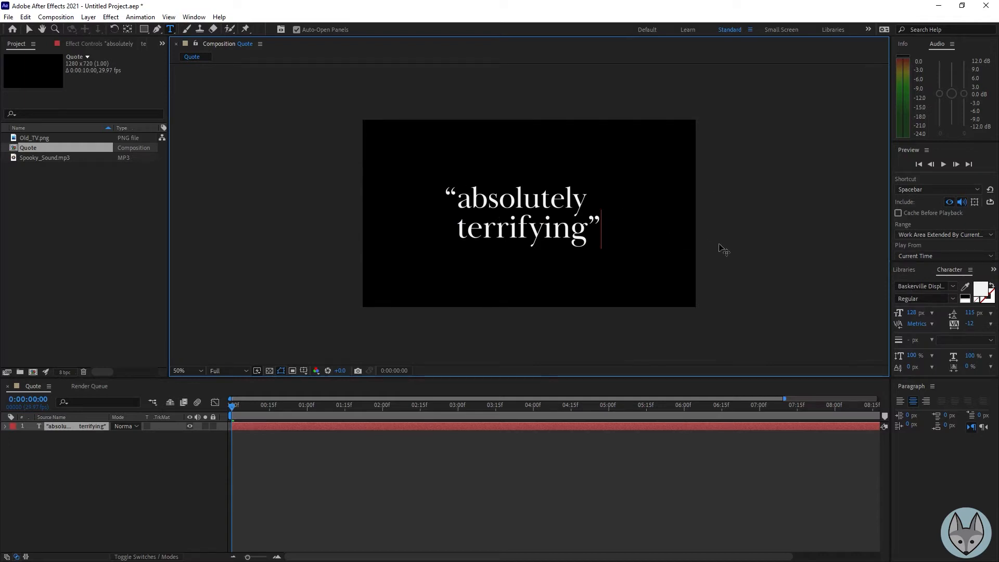
Leave text editing with the quote layer selected, and switch to the Default workspace with its panel layout reset
left_click(29, 30)
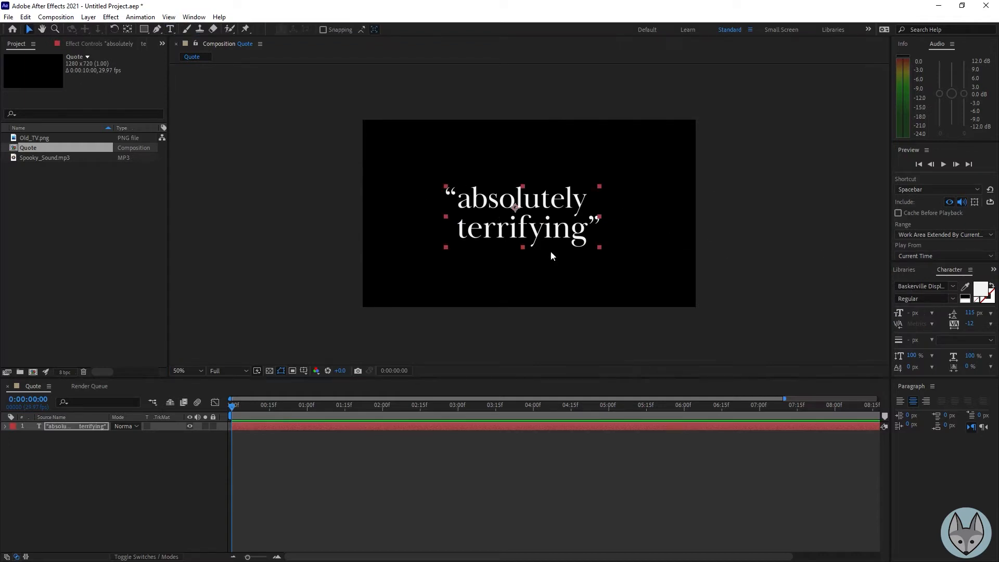
left_click(540, 230)
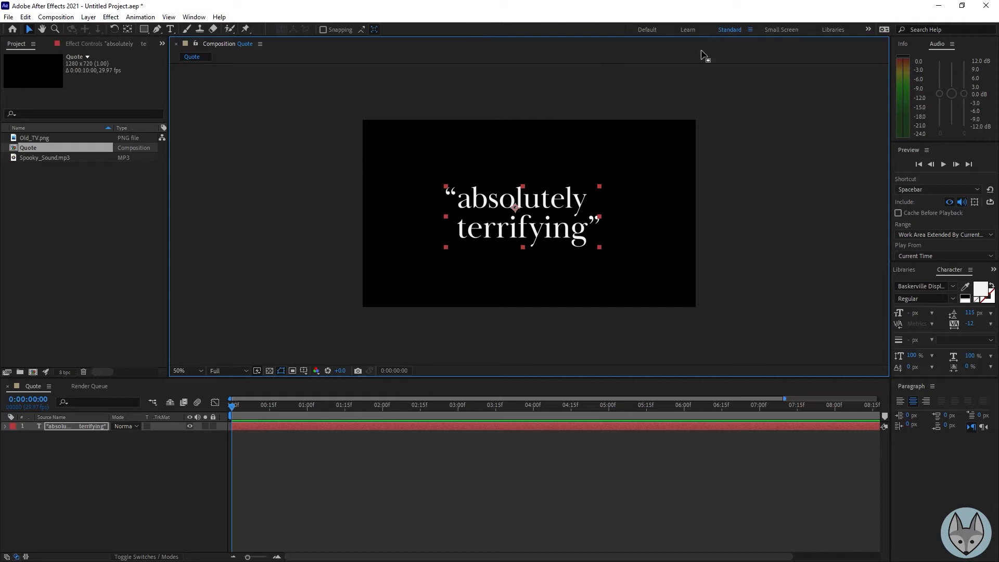
left_click(650, 30)
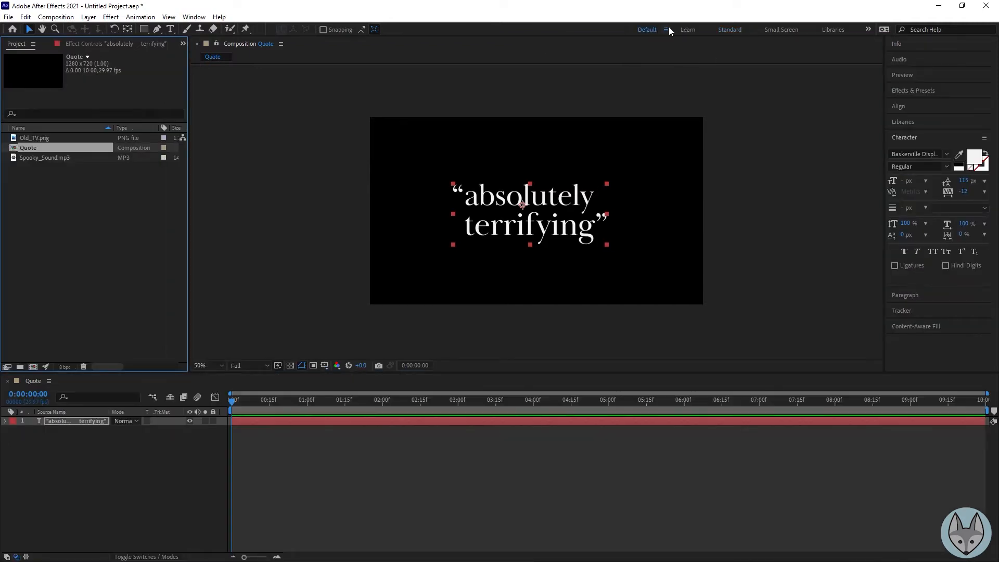
left_click(667, 29)
left_click(716, 33)
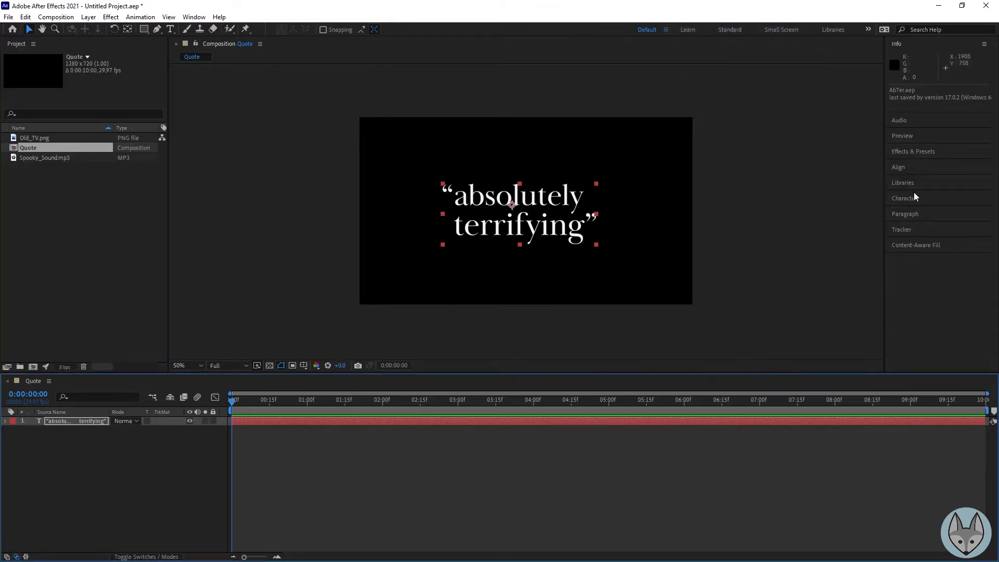
Center the quote text layer horizontally and vertically in the composition
left_click(914, 169)
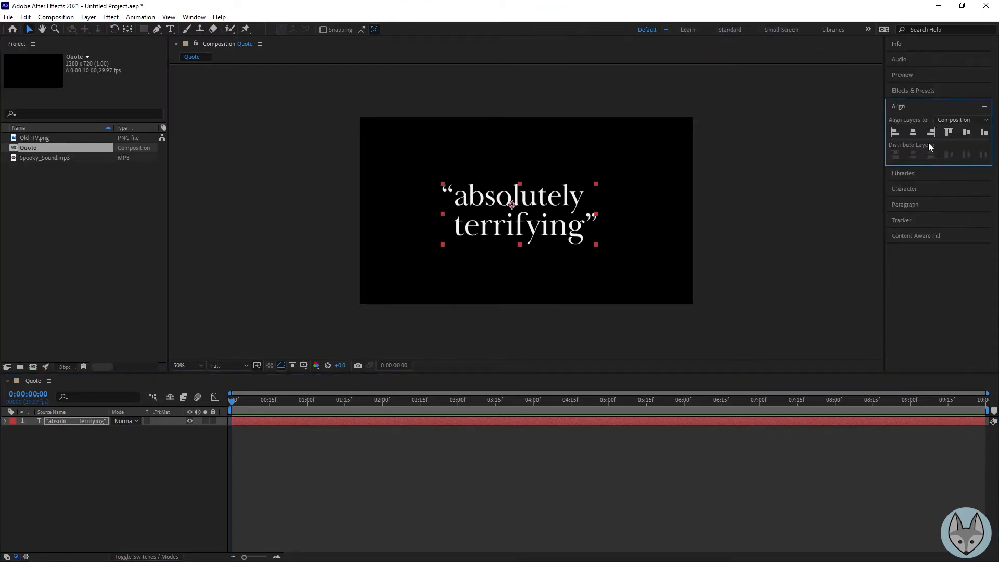
left_click(914, 133)
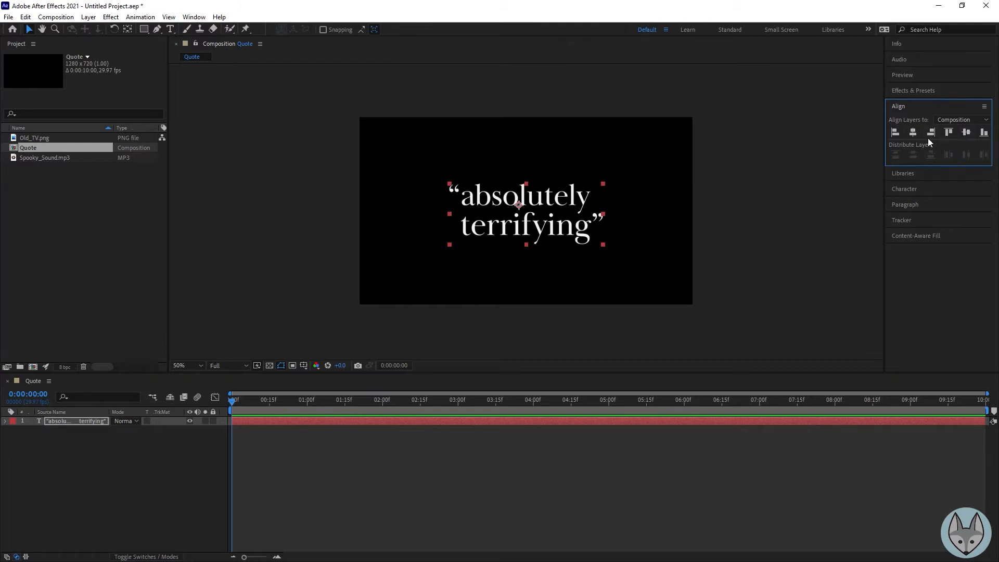
left_click(966, 133)
left_click(773, 245)
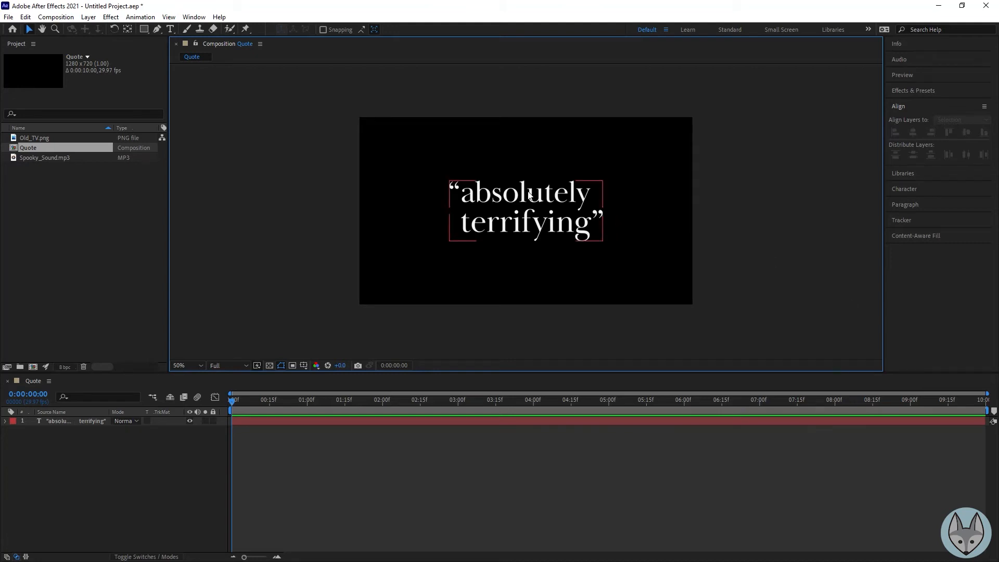
Color only the opening quotation mark before “absolutely” dark red, B40000
left_click(458, 197)
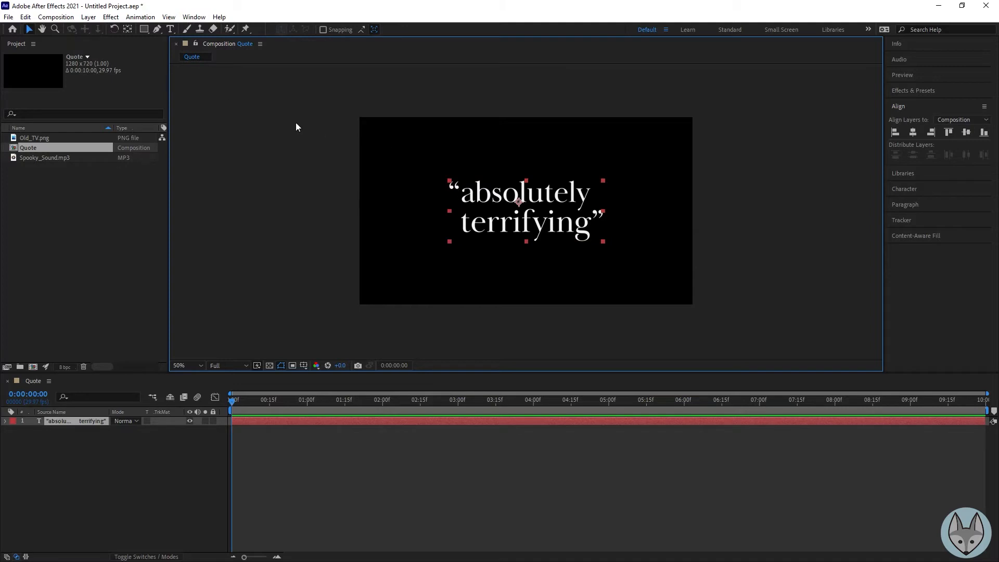
left_click(170, 30)
left_click(462, 193)
left_click(441, 191, "shift")
left_click(975, 157)
mouse_move(709, 189)
left_mouse_down()
mouse_move(810, 157)
mouse_move(823, 141)
mouse_move(801, 172)
mouse_move(821, 201)
left_mouse_up()
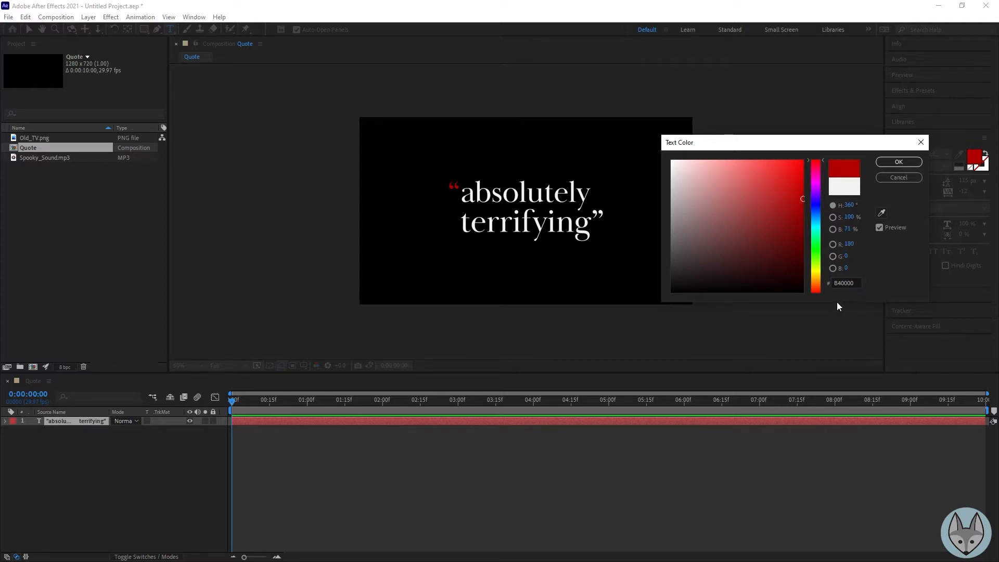
left_click(899, 162)
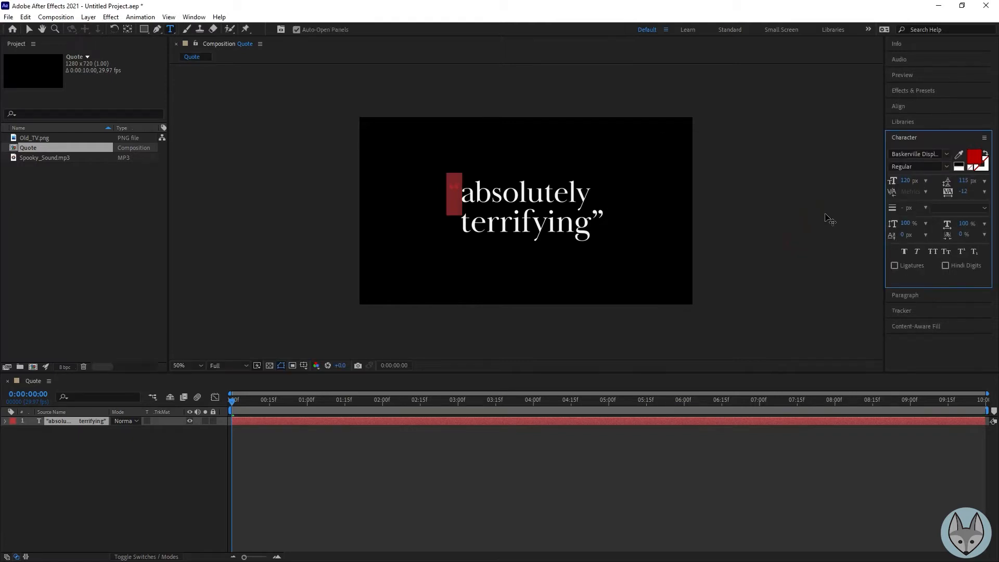
Match the closing quotation mark's fill to the opening mark's red by sampling it, and deselect the text layer
left_click_drag(606, 226, 591, 227)
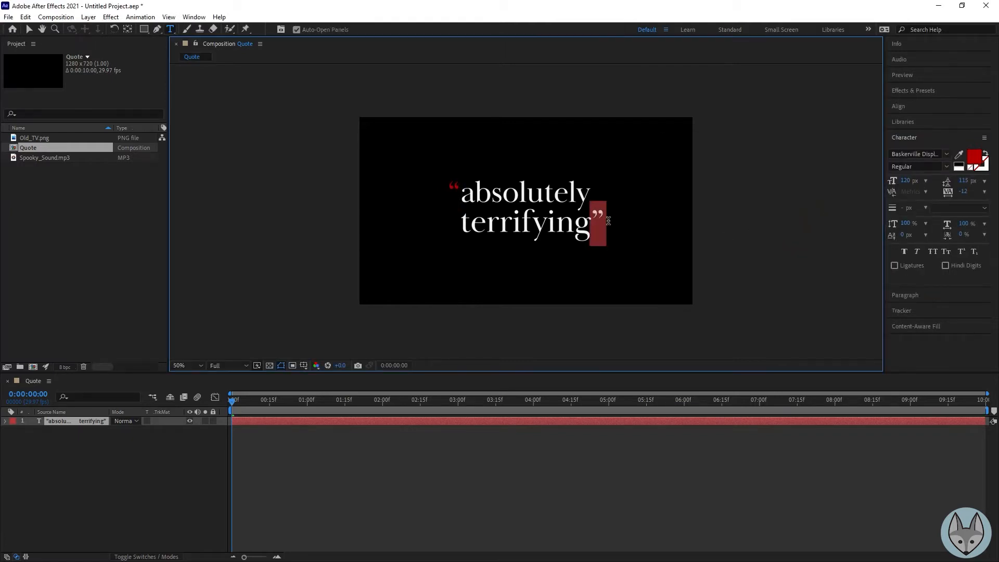
left_click(959, 154)
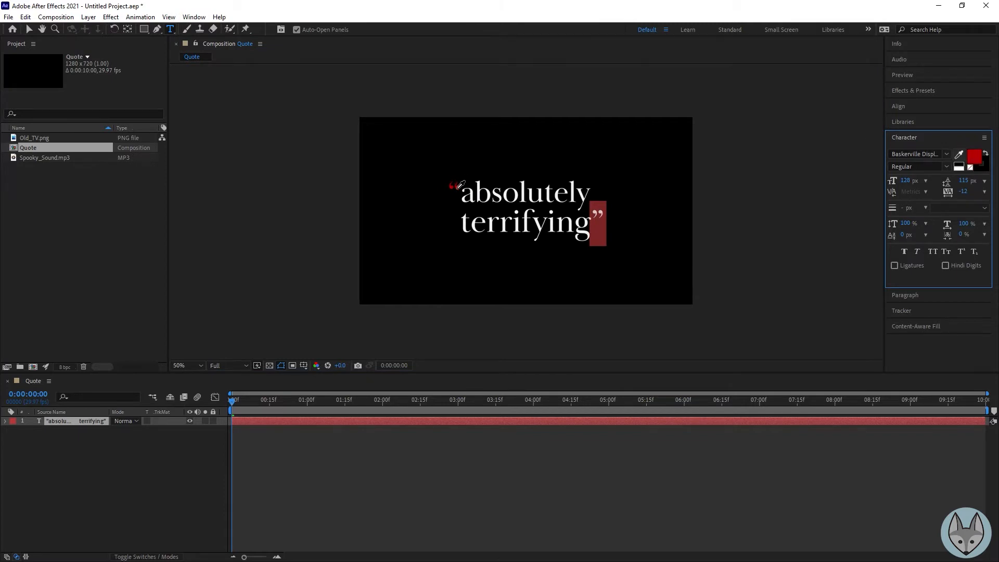
left_click(458, 186)
left_click(29, 30)
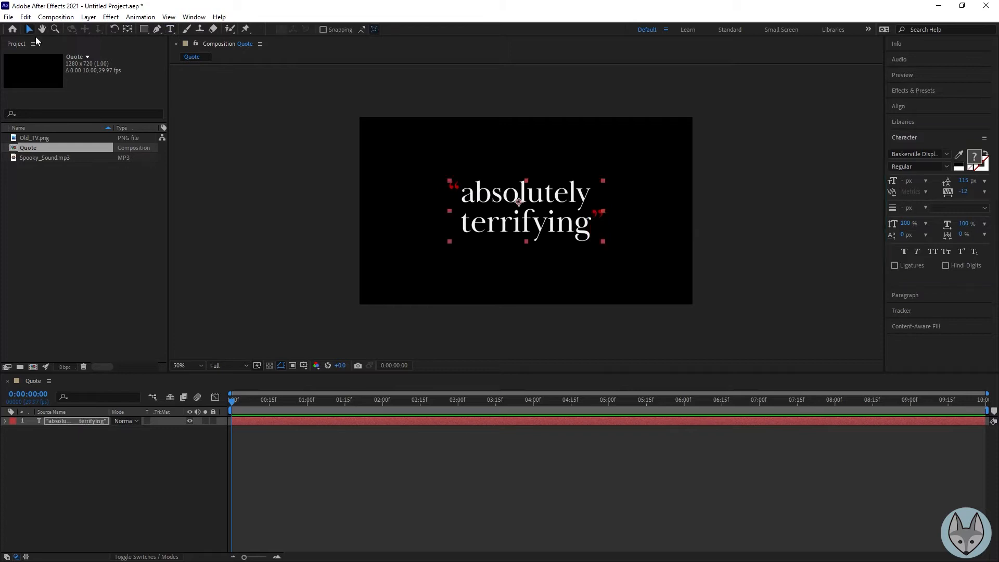
left_click(637, 259)
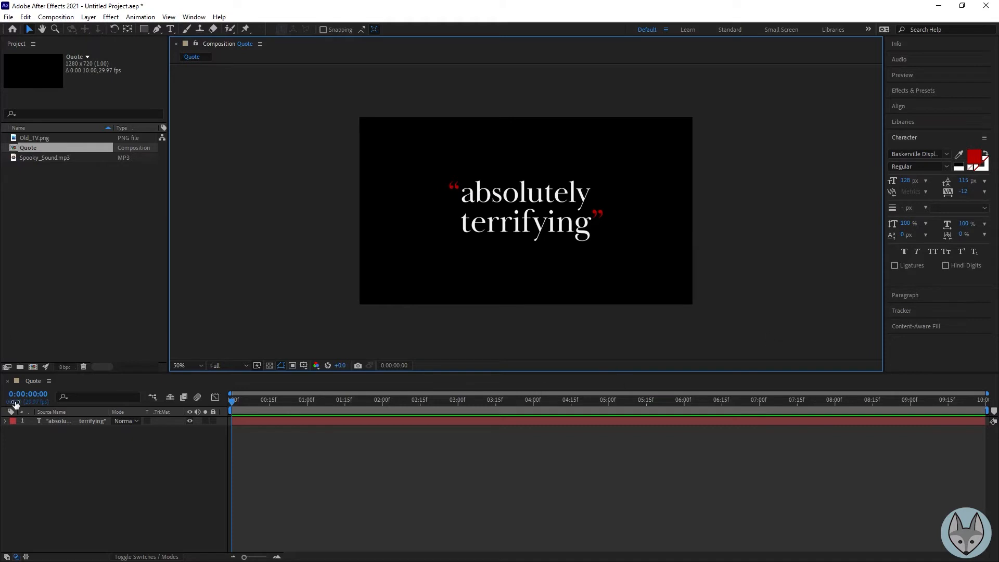
Browse the Text > Animate In animation presets in the effects library, and collapse the preset list again
left_click(907, 92)
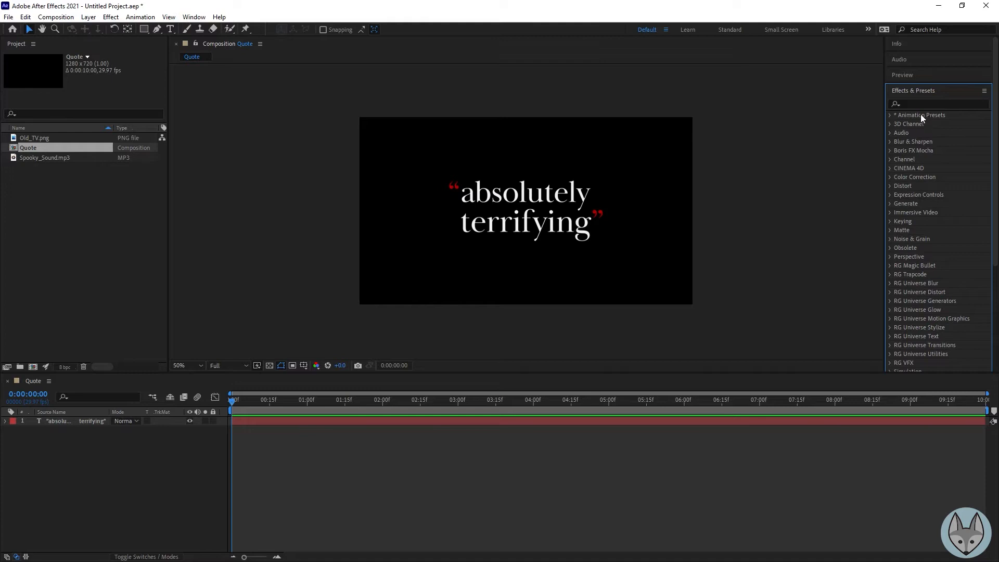
left_click(890, 115)
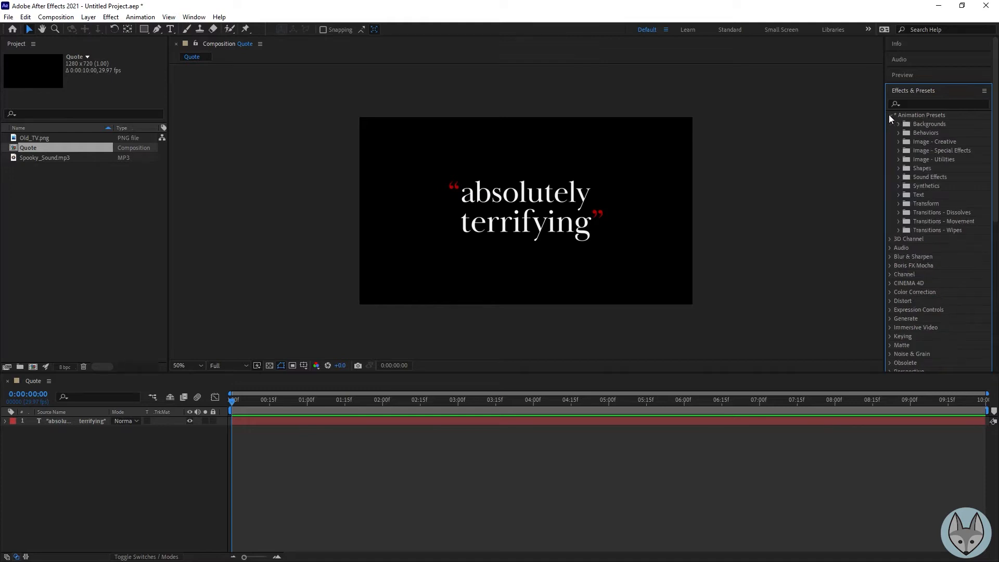
left_click(899, 195)
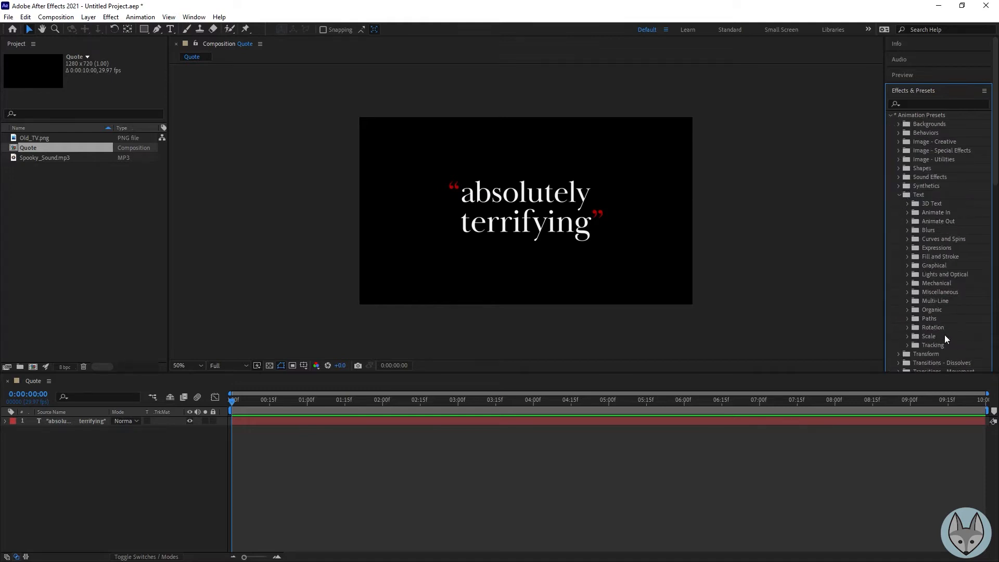
left_click(907, 212)
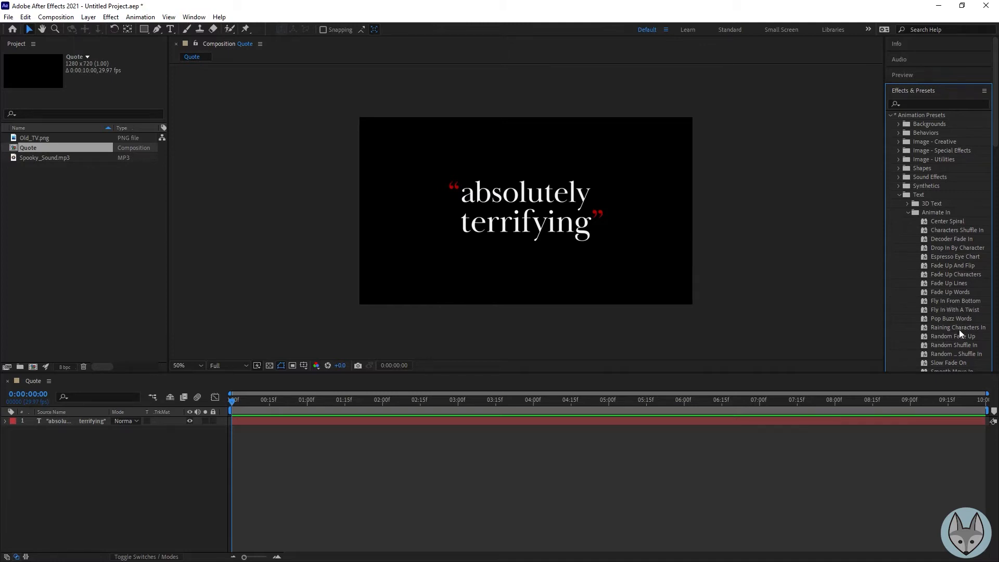
scroll(957, 331, "down", 5)
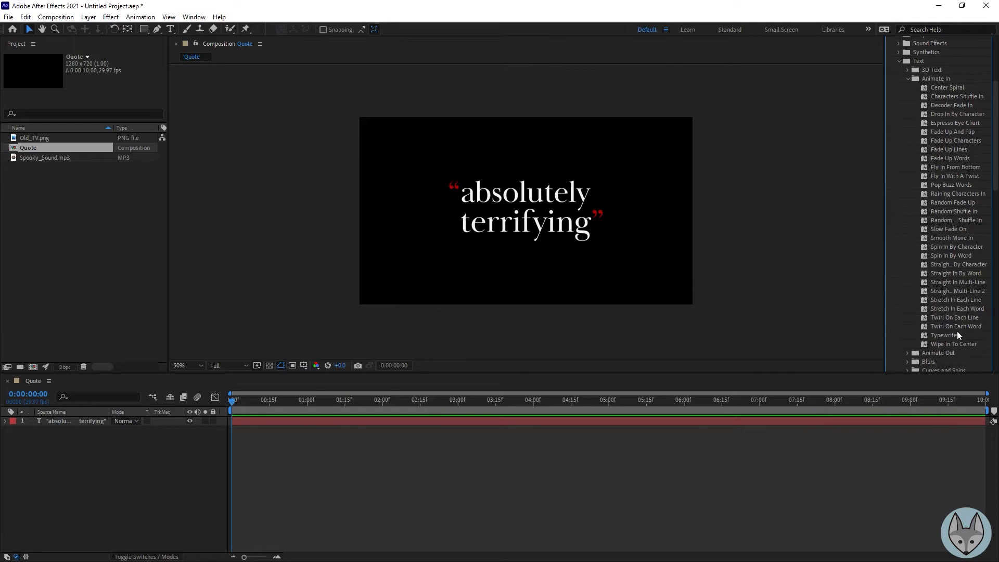
scroll(958, 331, "up", 5)
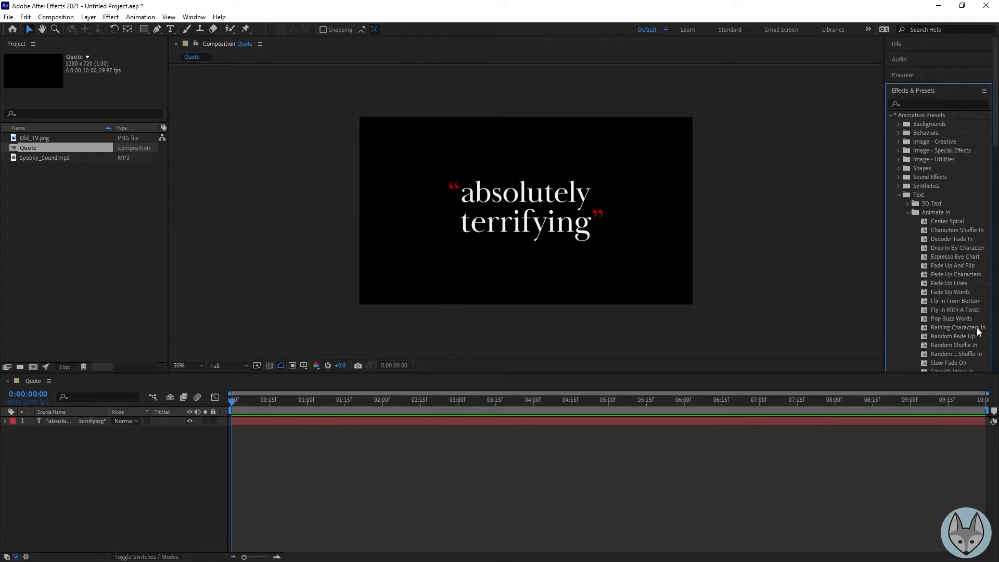
left_click(891, 116)
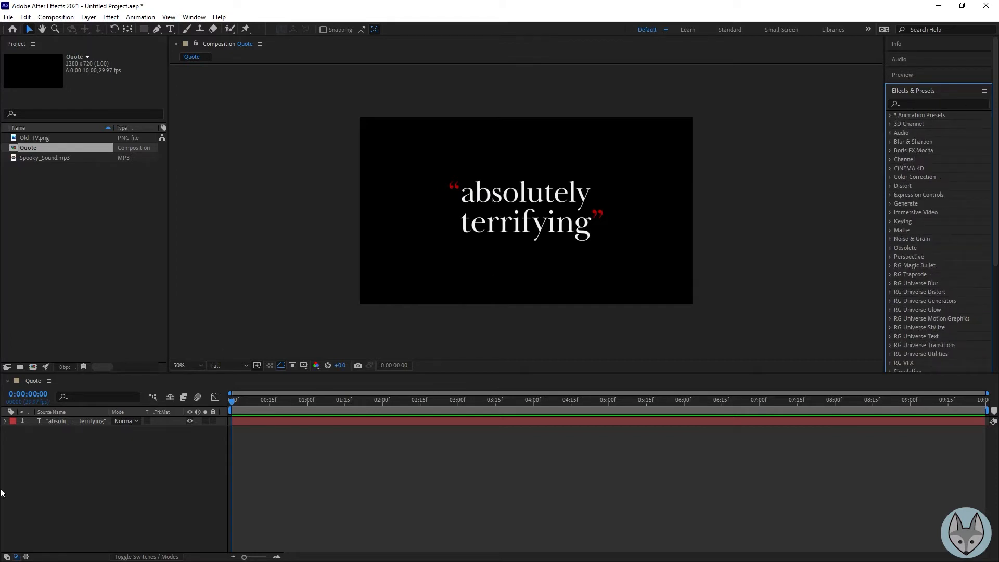
Add an Opacity text animator to the “absolutely terrifying” quote layer
left_click(518, 213)
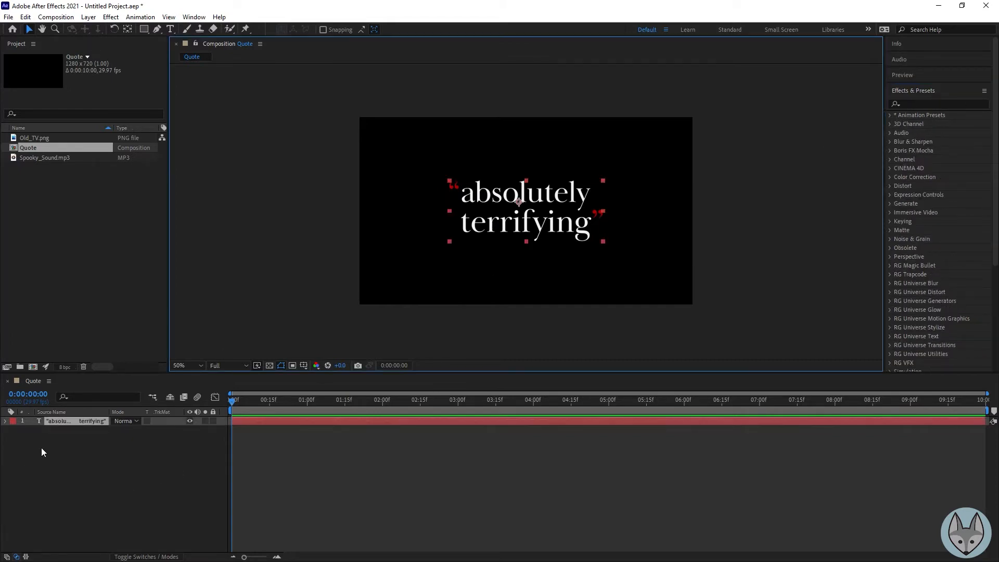
left_click(6, 422)
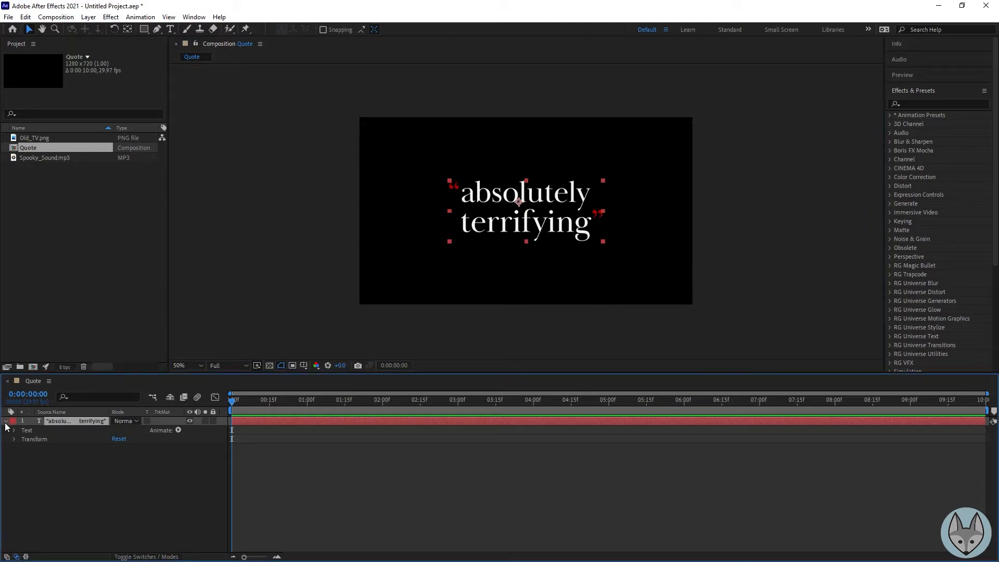
left_click(14, 431)
left_click(179, 431)
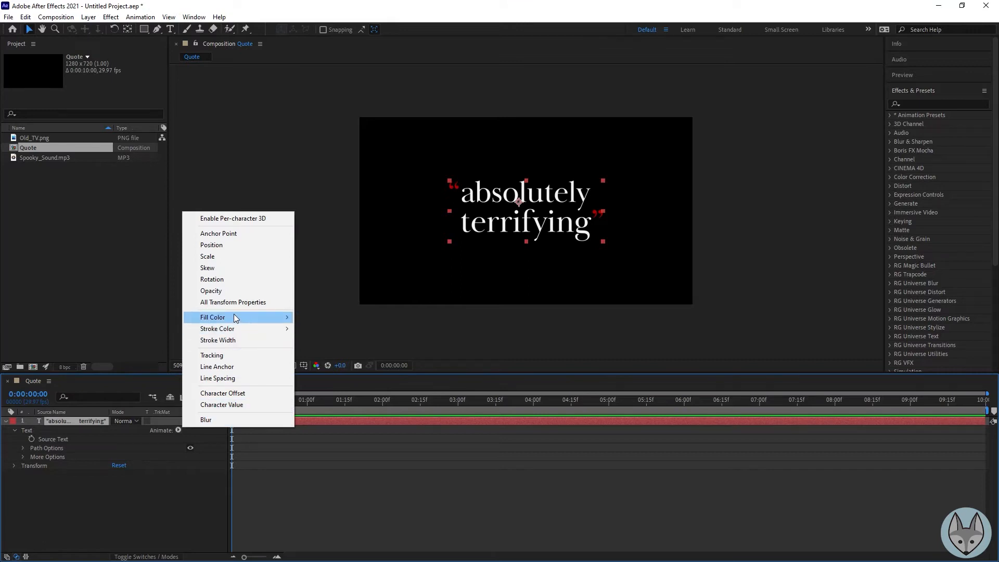
left_click(234, 293)
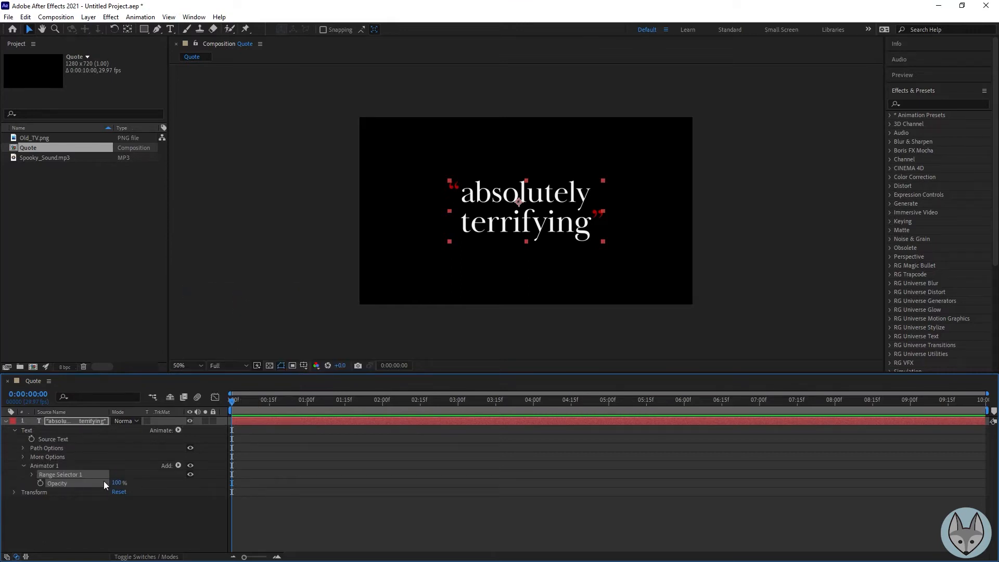
Rename the quote layer's text animator as Fade Up and set its Opacity to 0%
left_click(42, 466)
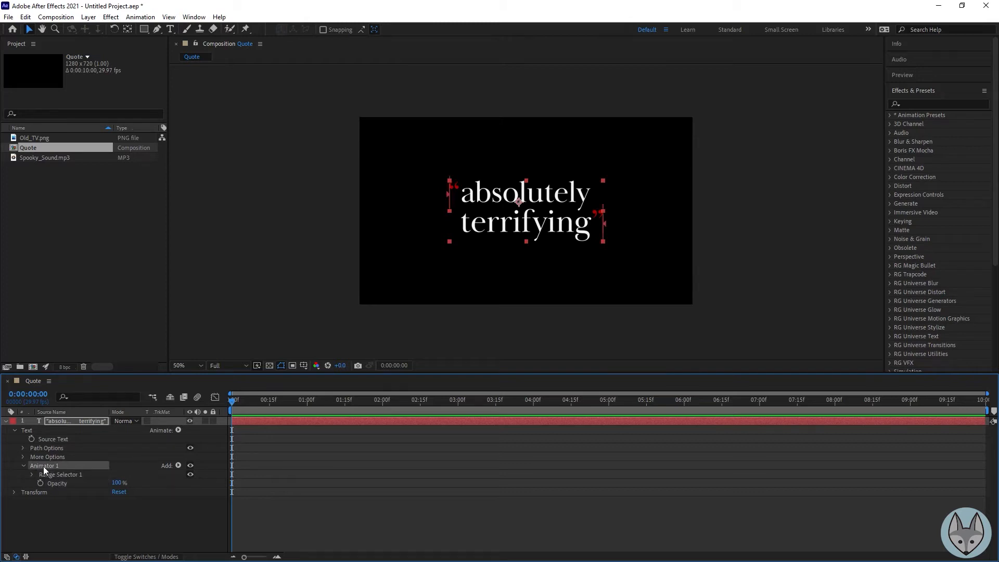
key("Return")
type("Fade Up")
key("Return")
left_click(33, 475)
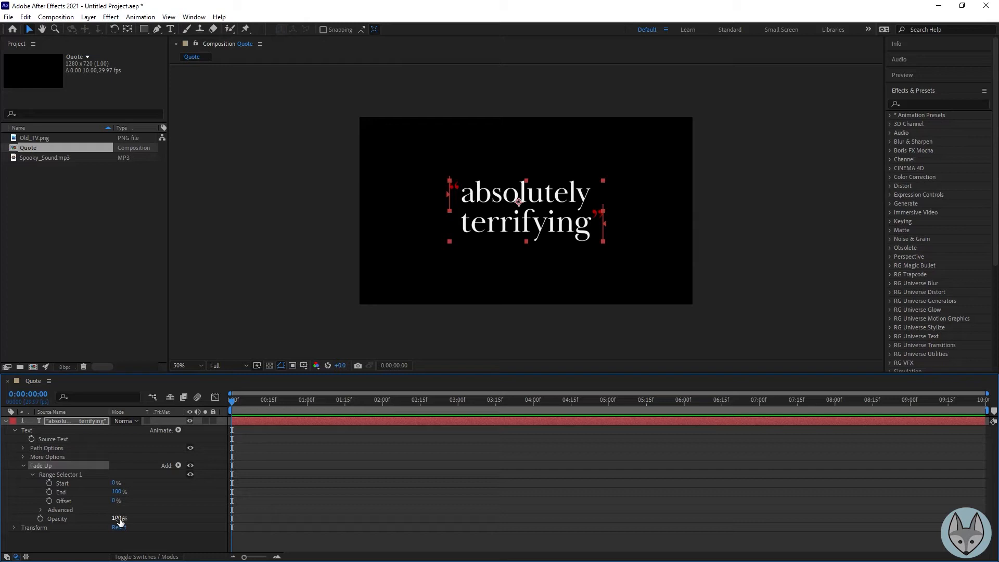
left_click_drag(120, 521, 3, 521)
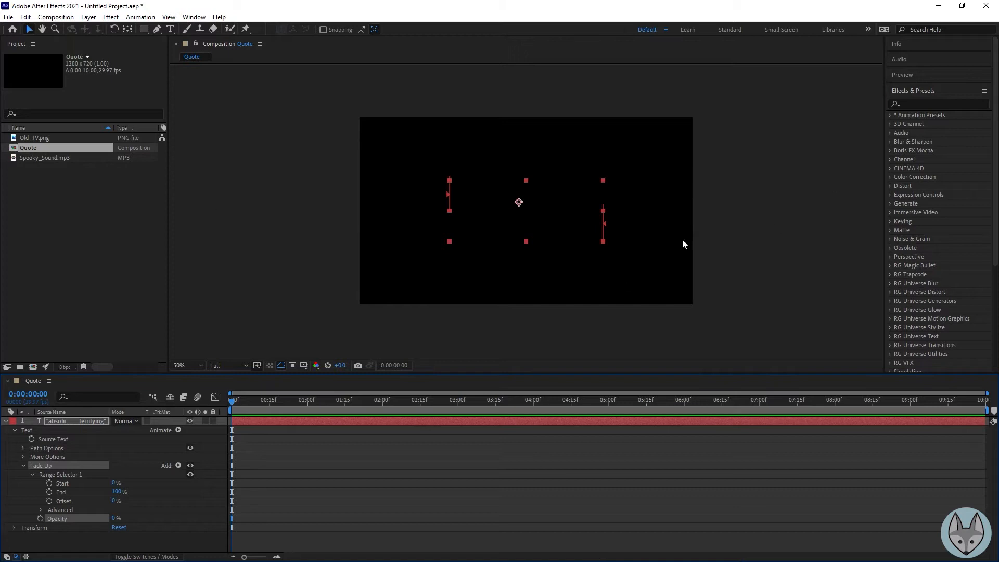
Keyframe the range selector's Start at 0% at 0:00:01:00 and 100% at 0:00:03:15
mouse_move(113, 484)
left_mouse_down()
mouse_move(182, 489)
mouse_move(114, 490)
left_mouse_up()
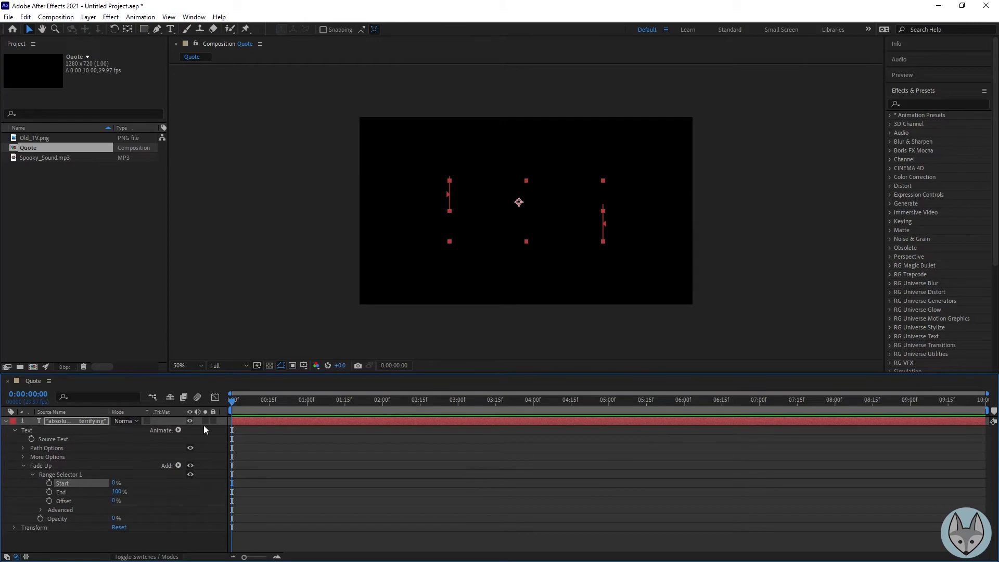
left_click_drag(240, 402, 310, 402)
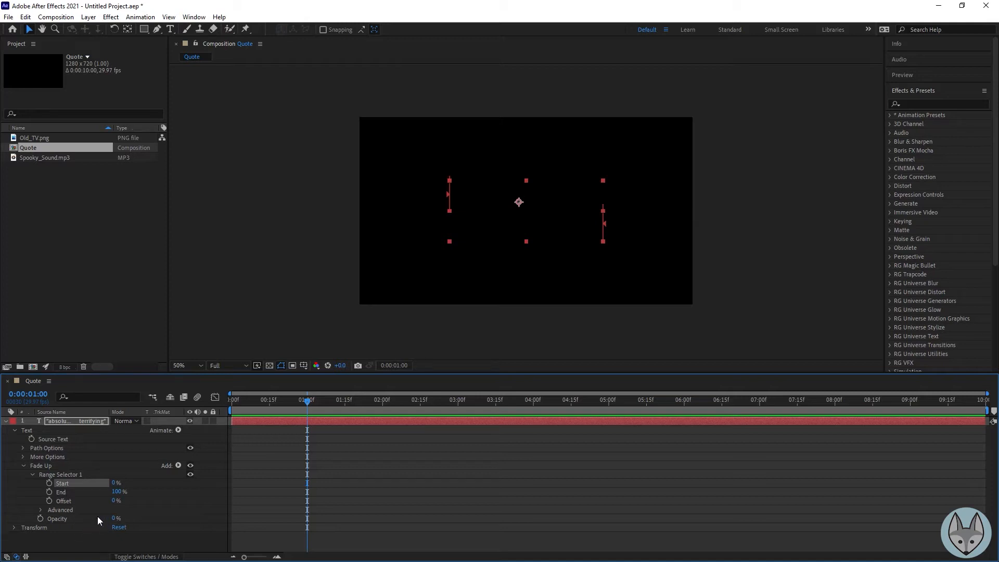
left_click(49, 483)
left_click_drag(307, 401, 495, 428)
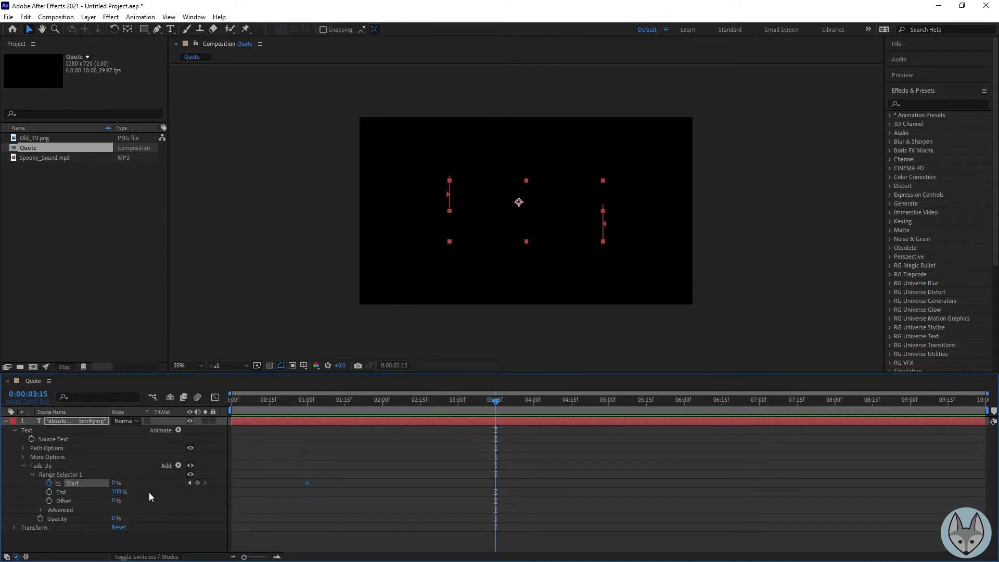
left_click_drag(110, 484, 211, 487)
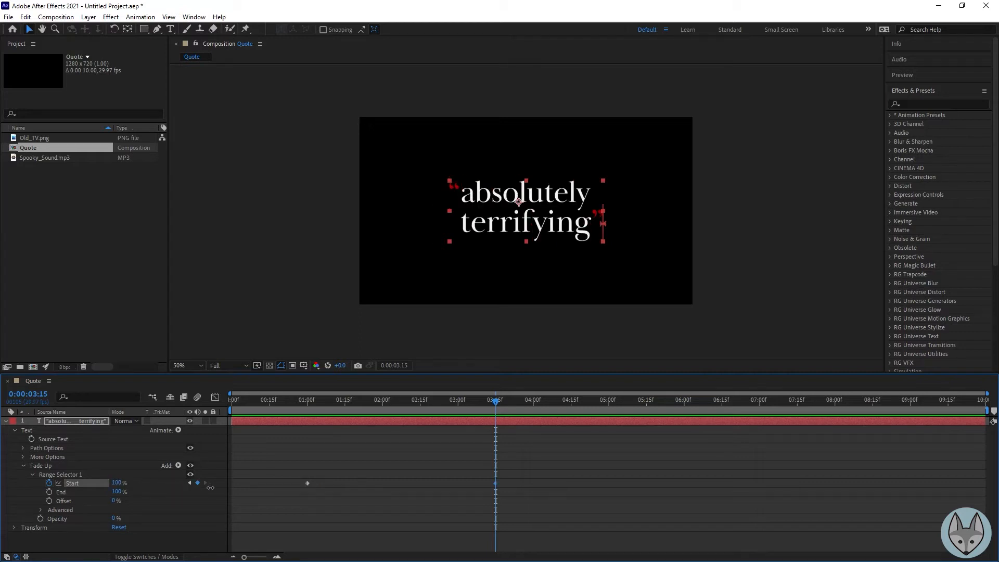
Apply Easy Ease to both Start keyframes of the Fade Up range selector, and deselect them
left_click_drag(548, 460, 258, 504)
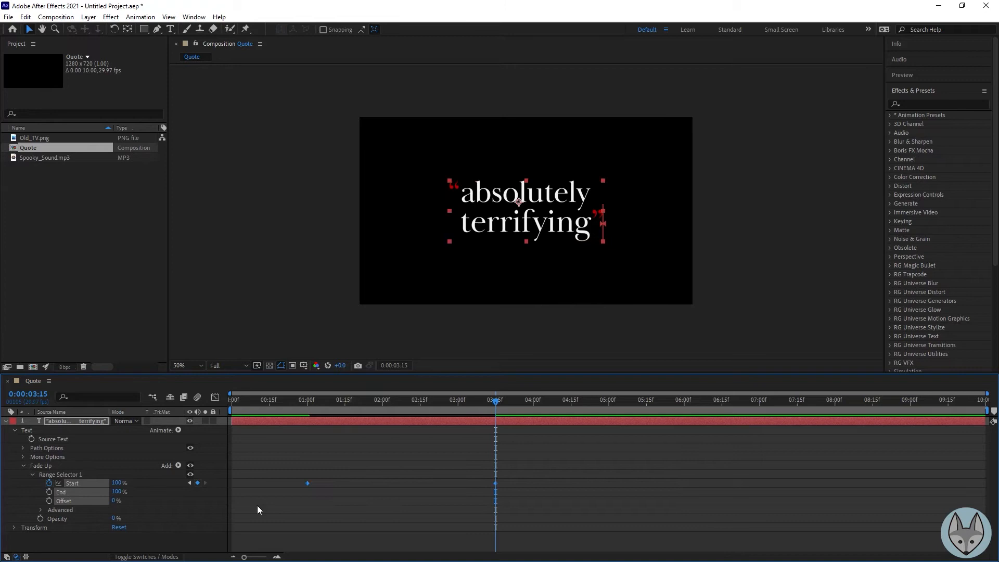
key("F9")
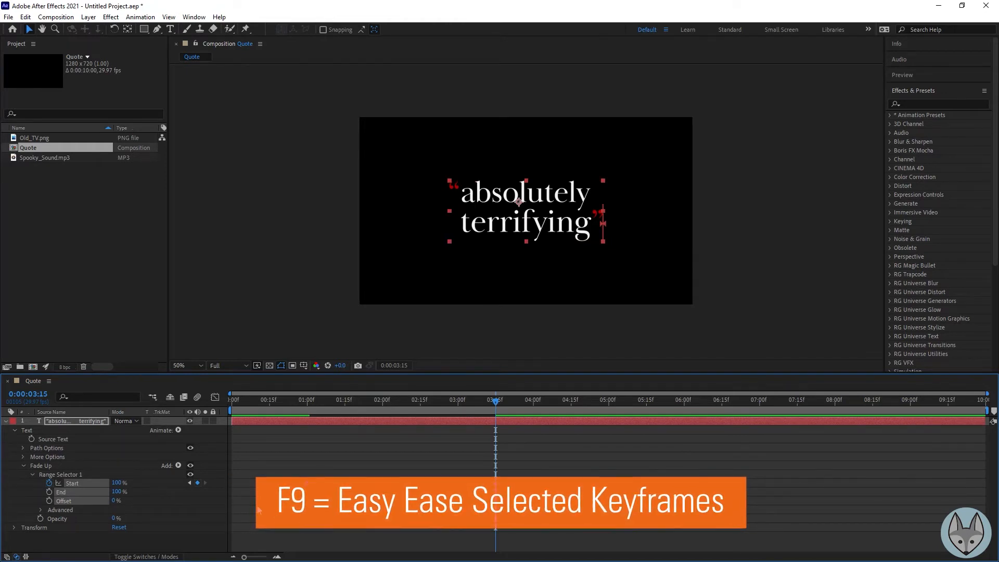
right_click(307, 483)
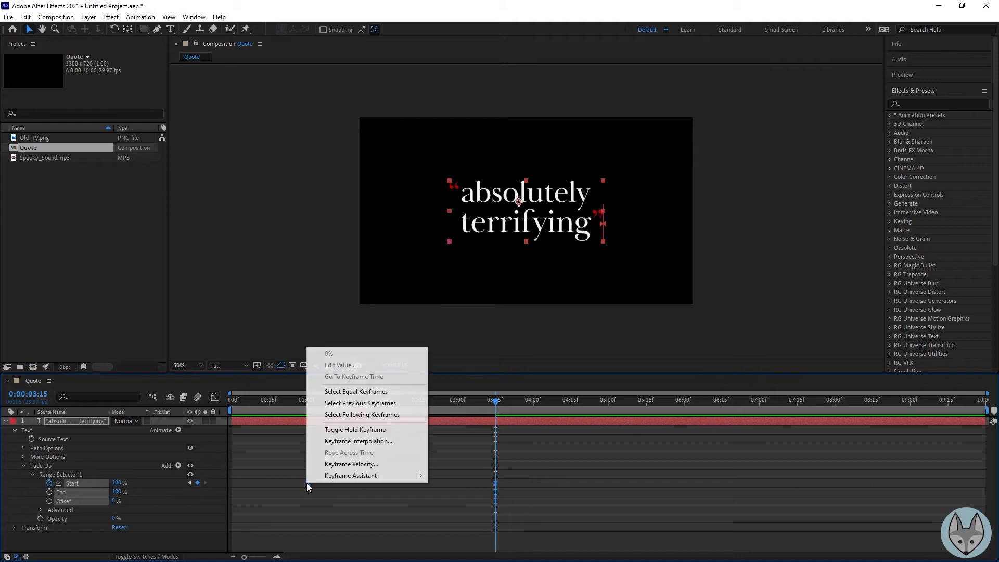
mouse_move(354, 476)
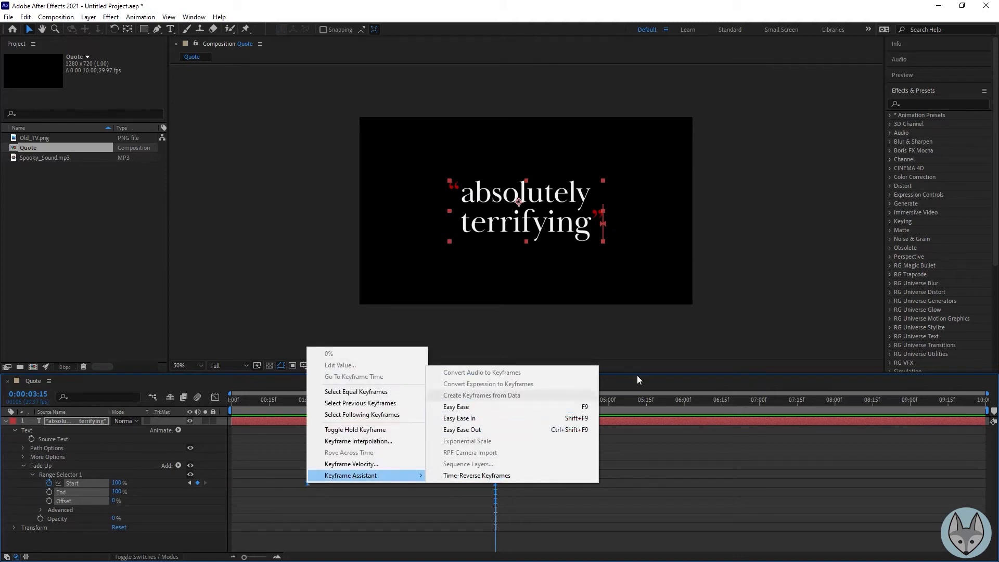
left_click(793, 323)
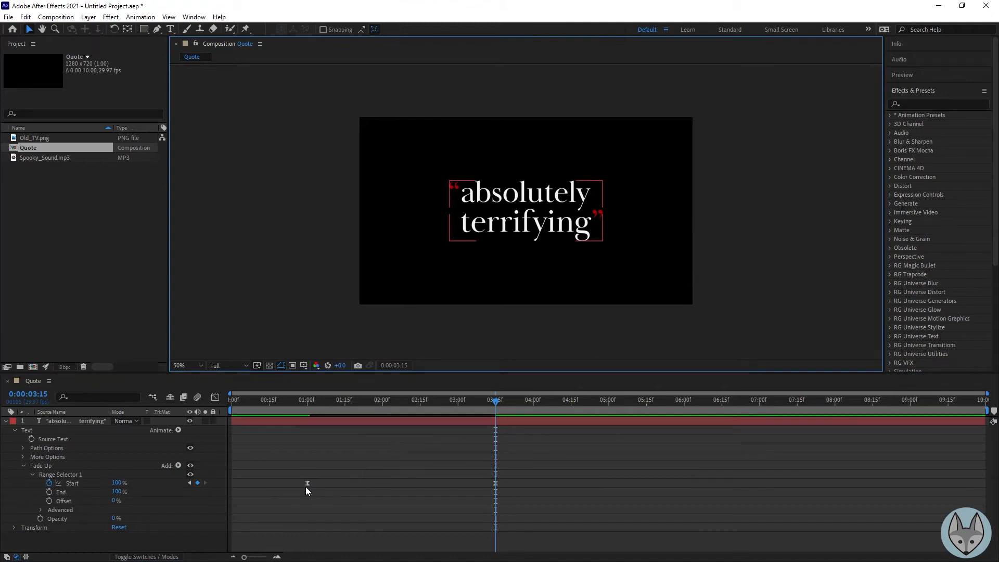
left_click(583, 492)
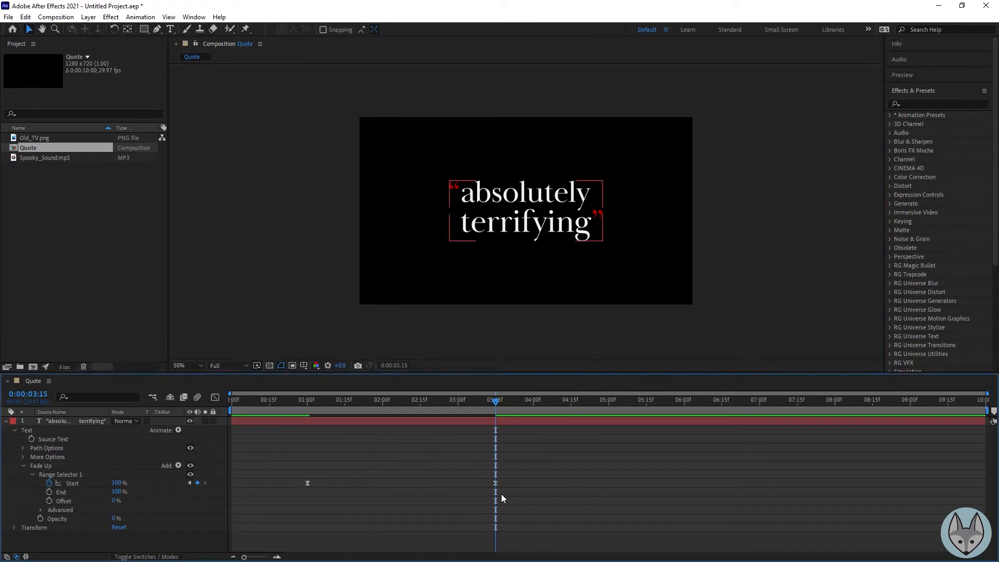
Preview the quote's fade-in from just before the first Start keyframe, and return the playhead to 0:00:00:26
left_click_drag(496, 405, 282, 434)
key("space")
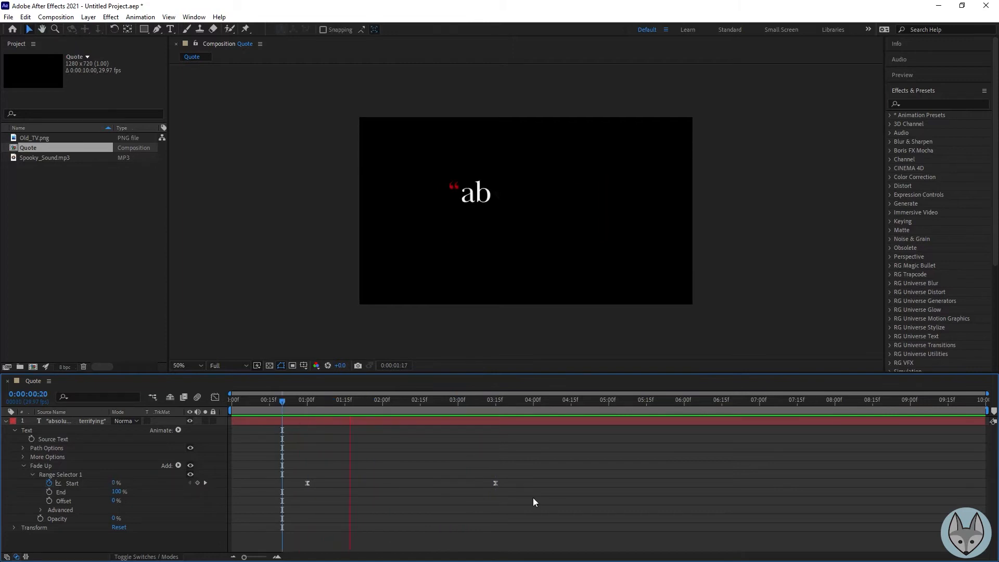
key("space")
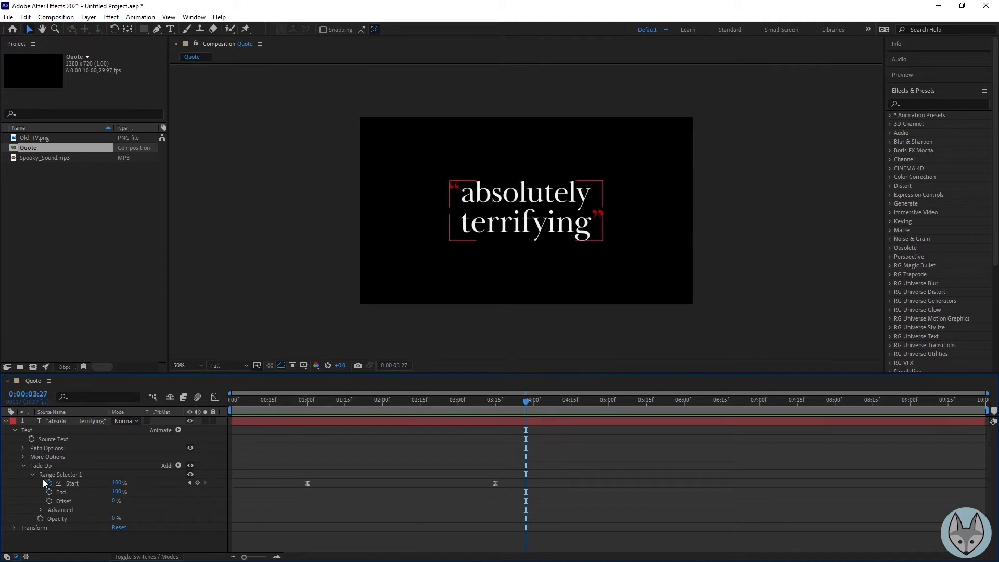
left_click_drag(388, 401, 297, 416)
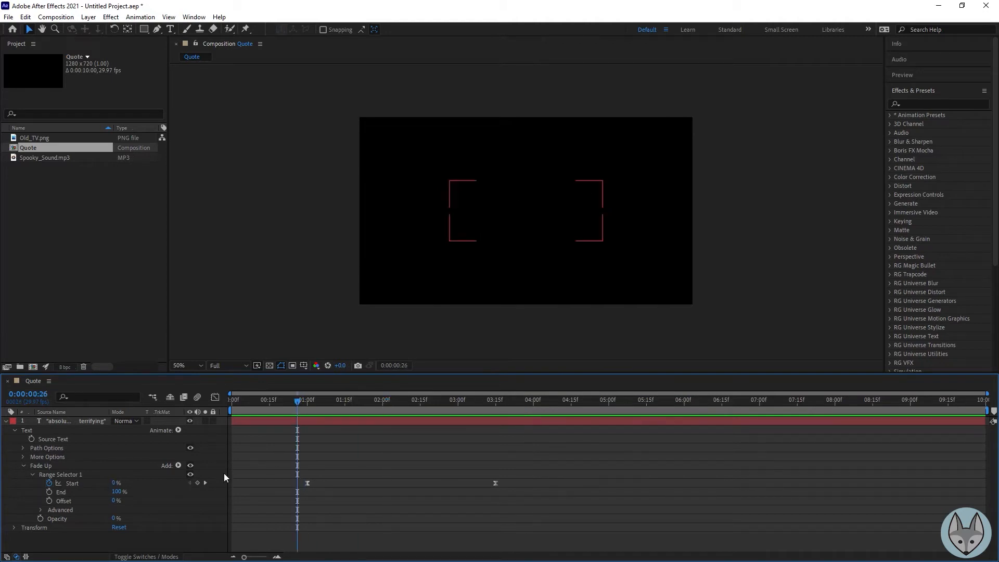
Expand the range selector's advanced settings, and try Index as its Units before restoring Percentage
left_click(41, 510)
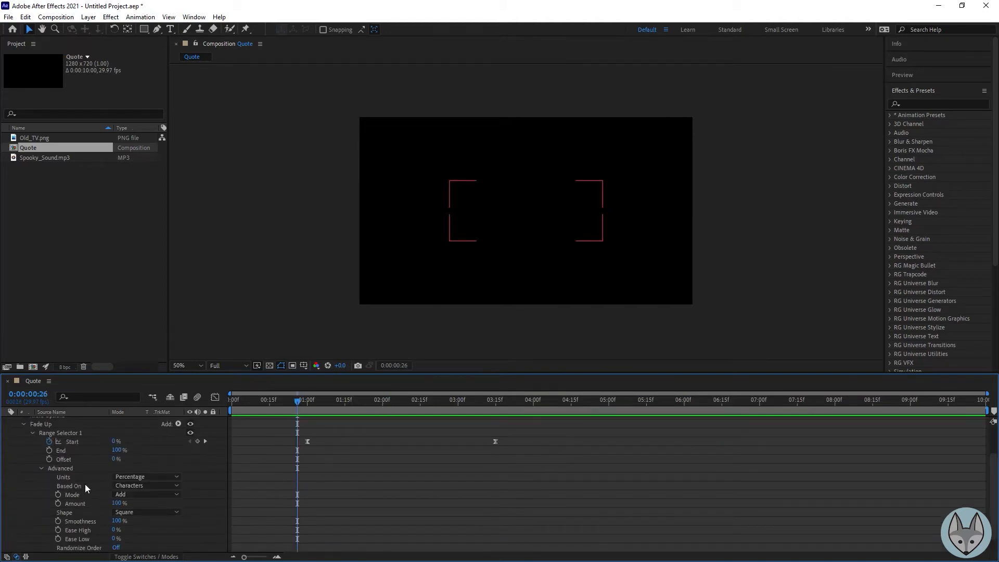
left_click(175, 477)
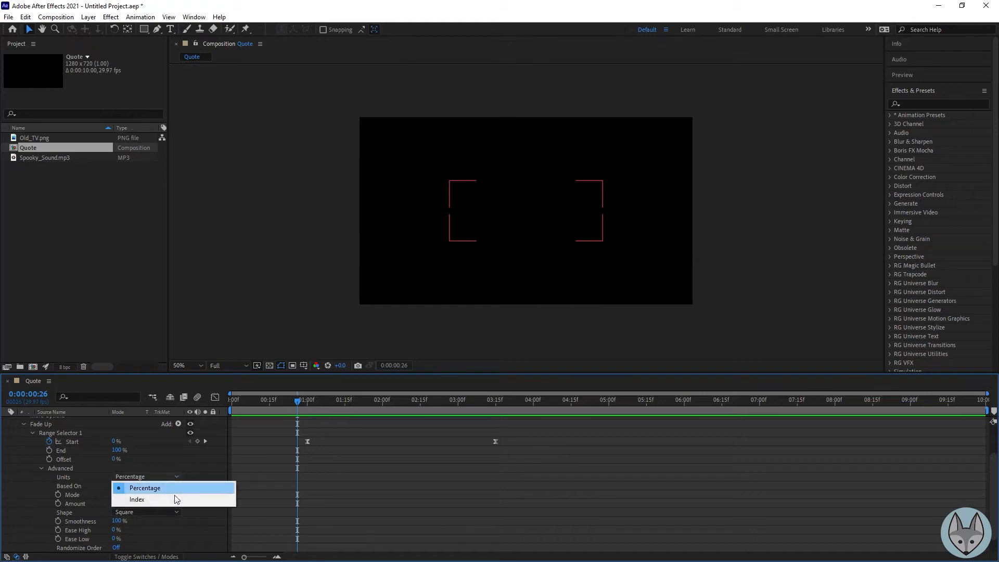
left_click(175, 498)
left_click(167, 478)
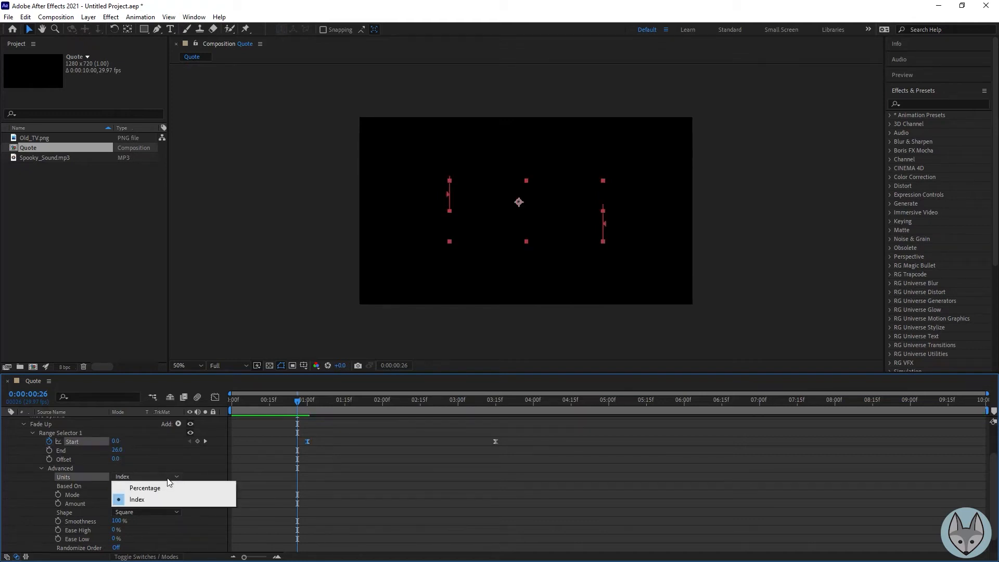
left_click(166, 489)
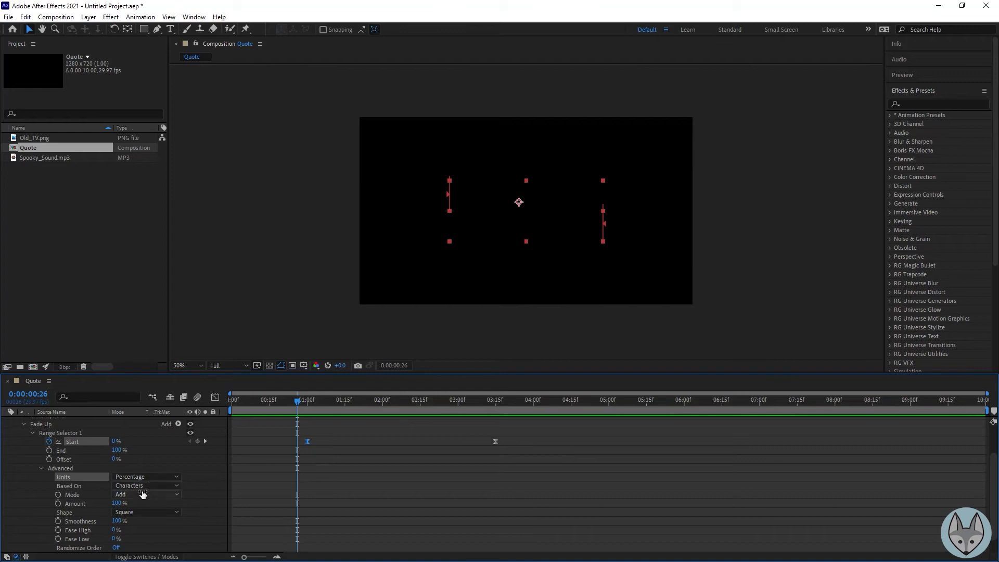
Base the Fade Up range selector on Lines, and preview the line-by-line fade from about 0:00:00:24
left_click(158, 488)
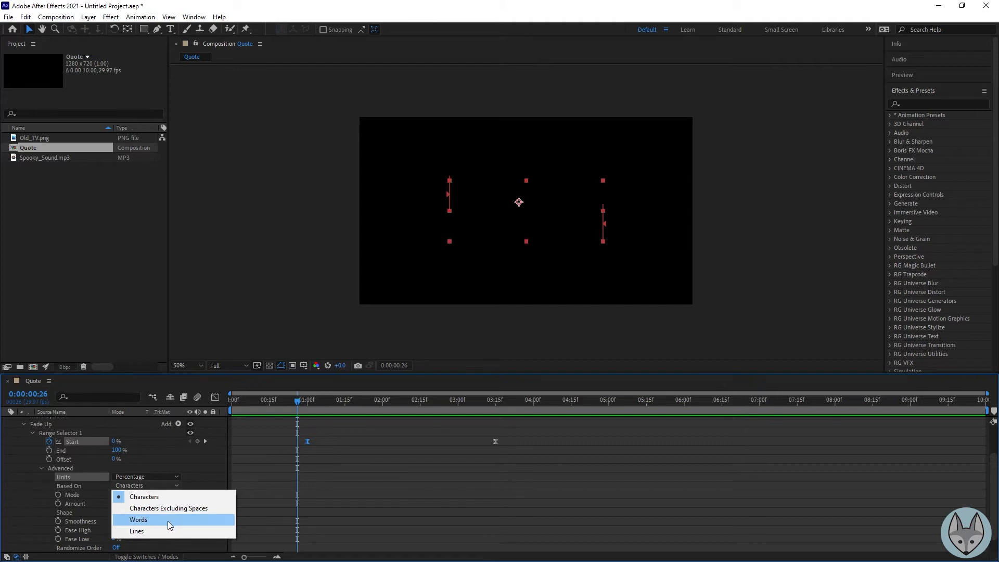
left_click(165, 532)
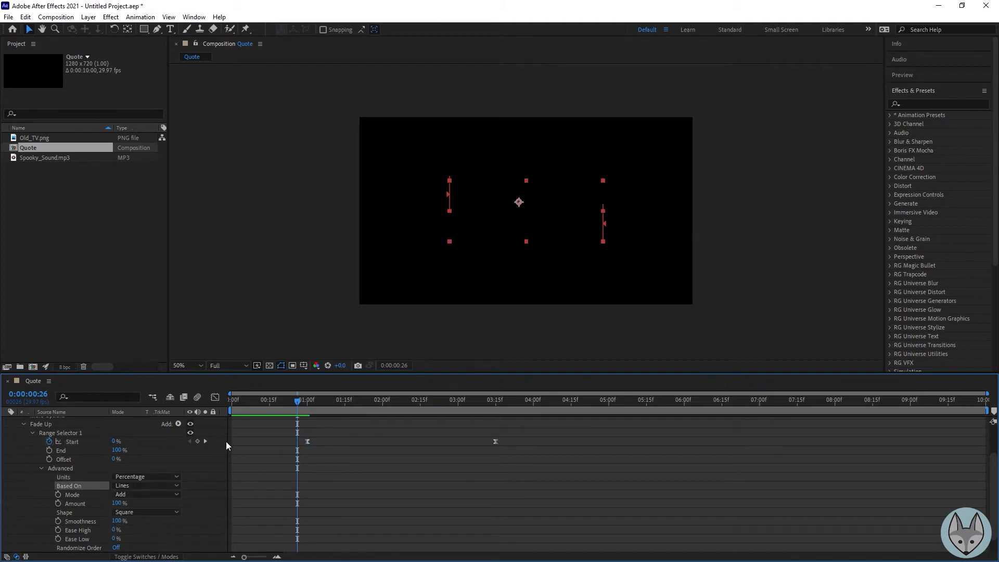
left_click_drag(298, 402, 292, 402)
key("space")
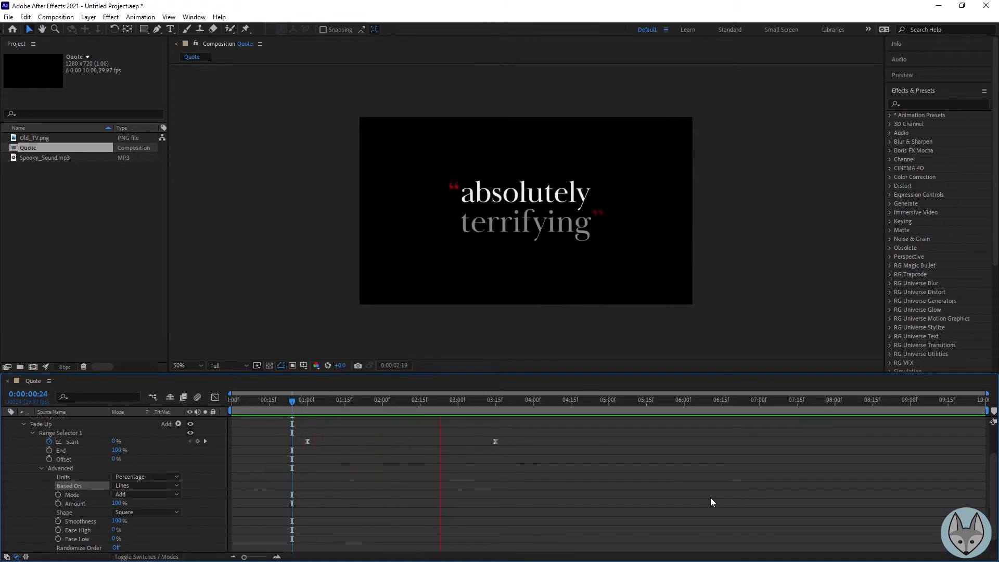
key("space")
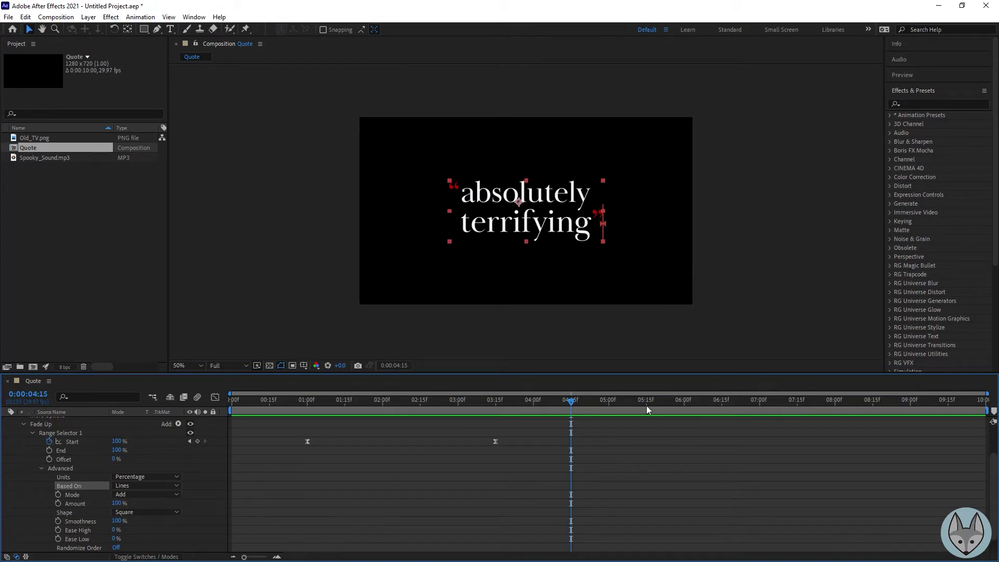
Collapse the quote layer's properties, preview its line-by-line fade from 0:00:00:00, and return the playhead to the start
left_click_drag(571, 401, 556, 400)
left_click_drag(281, 439, 205, 449)
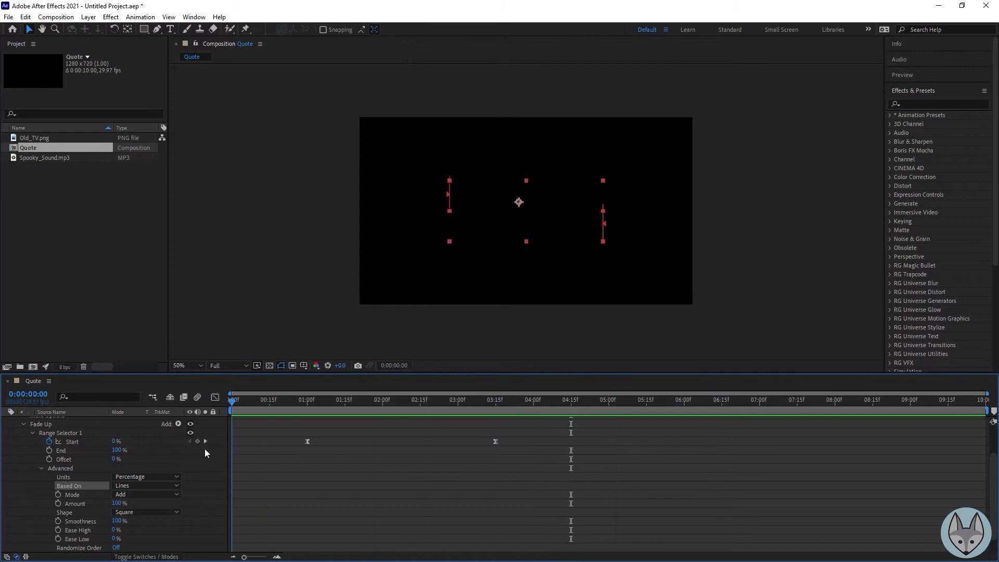
scroll(24, 472, "up", 3)
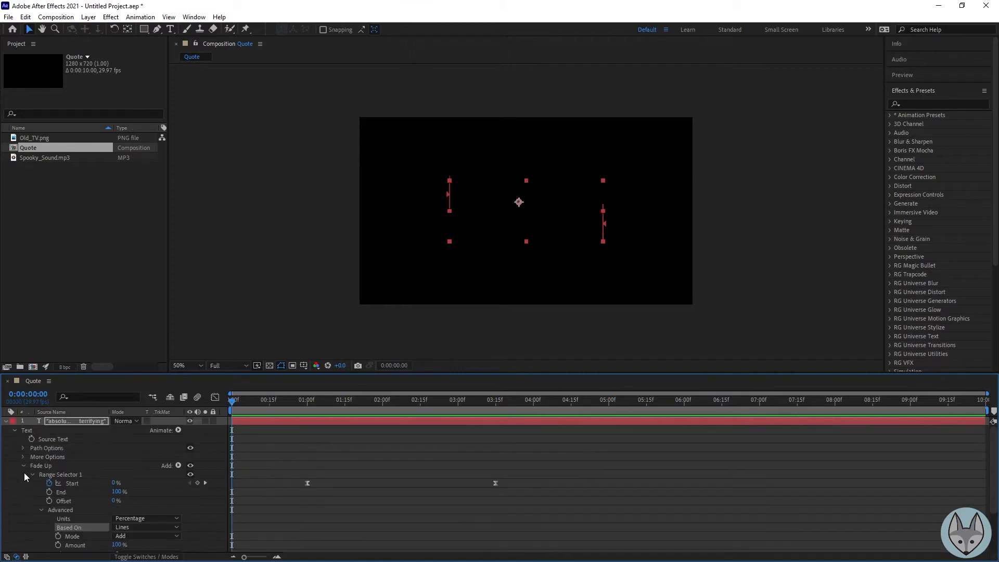
left_click(6, 421)
key("space")
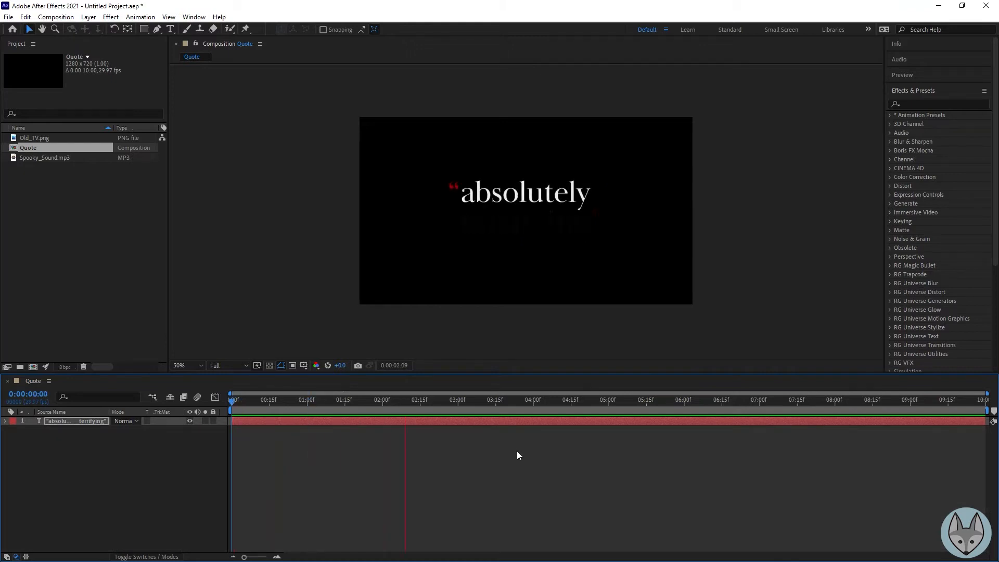
key("space")
left_click_drag(546, 401, 229, 427)
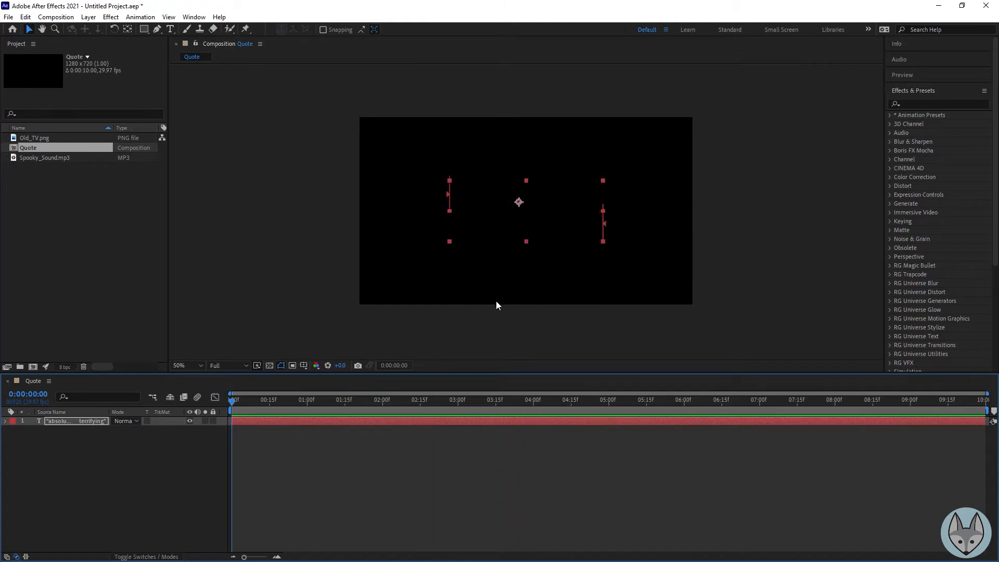
Set the text fill colour to dark red #B60000, and add a "The New York Times" text line below the quote
left_click(171, 30)
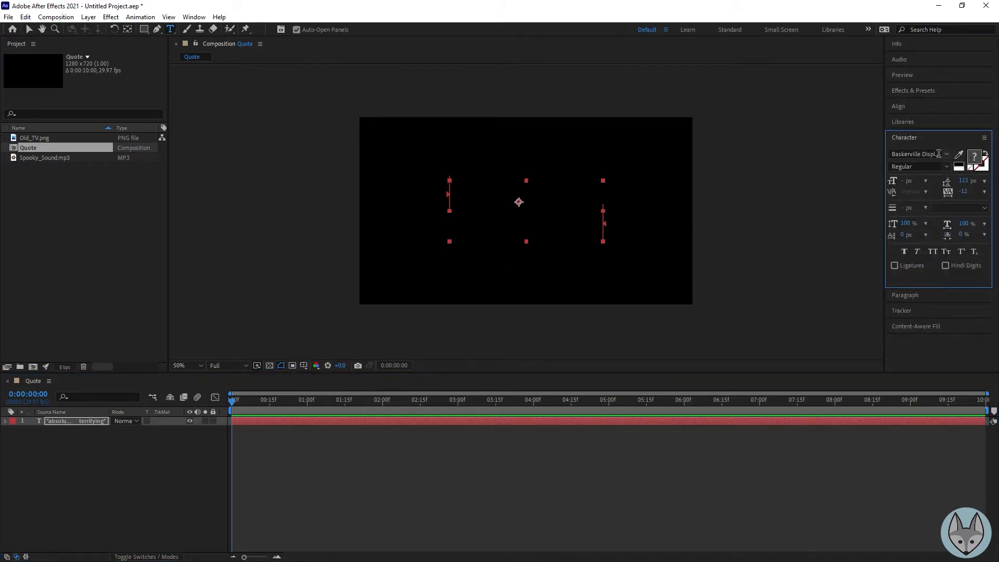
left_click(979, 159)
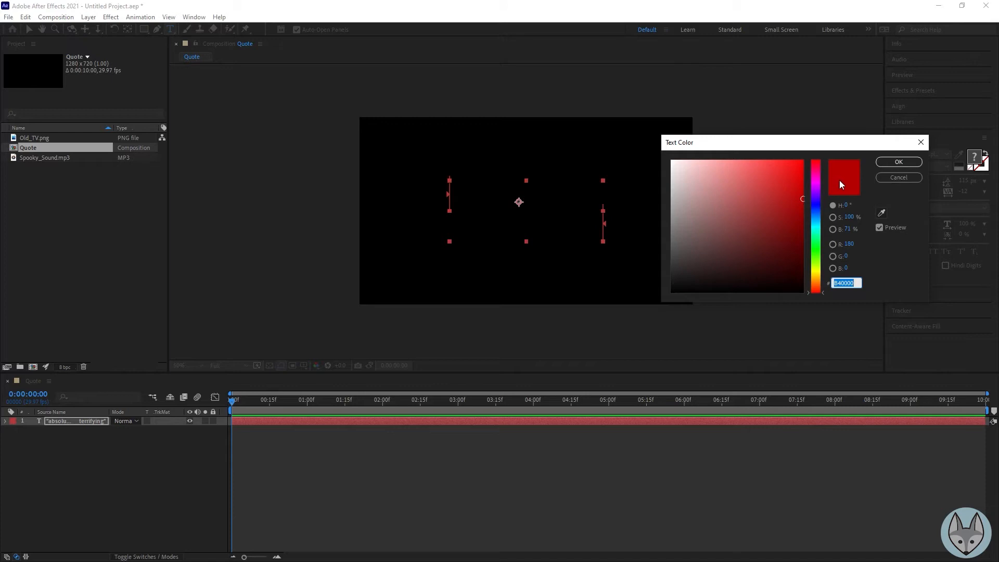
left_click_drag(802, 198, 806, 198)
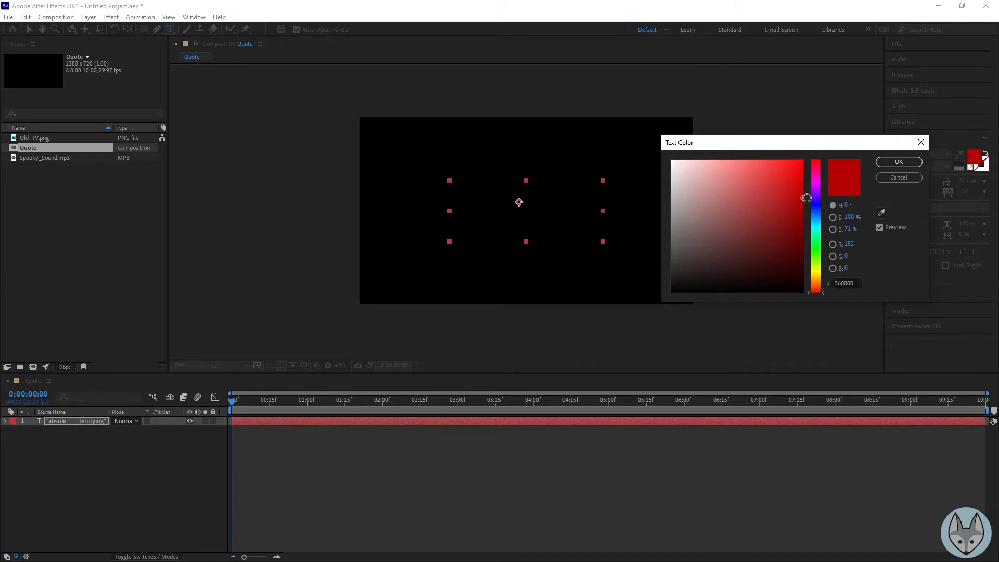
left_click(899, 162)
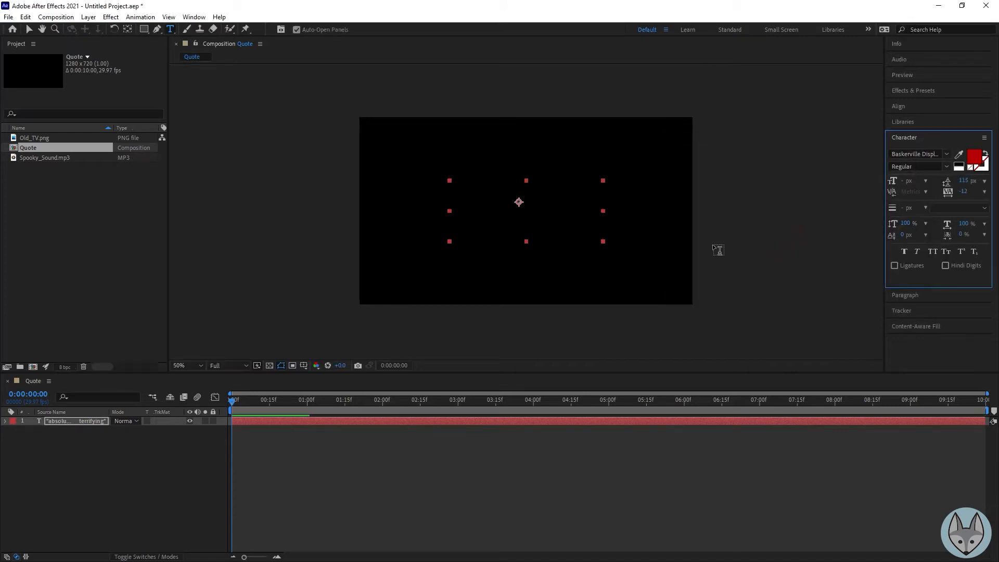
left_click(525, 274)
type("The New Yor")
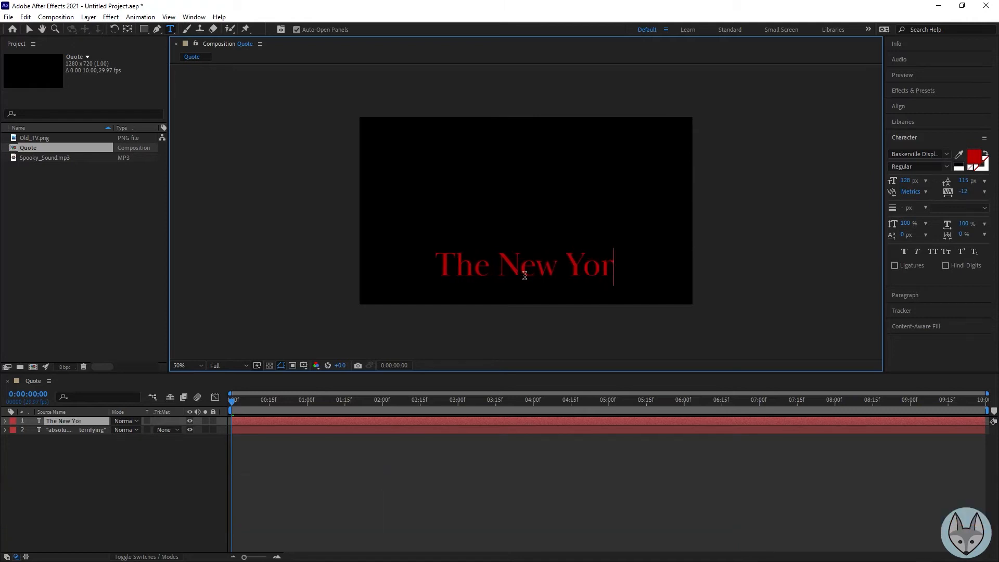
type("k Times")
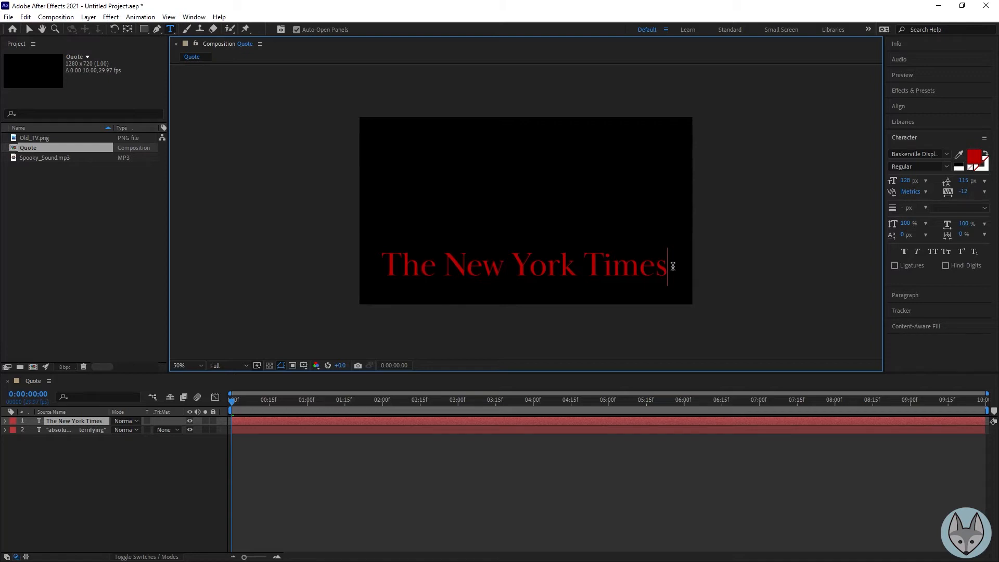
Check the paragraph alignment of the "The New York Times" text, and set its font size to 60 px
left_click_drag(671, 268, 349, 272)
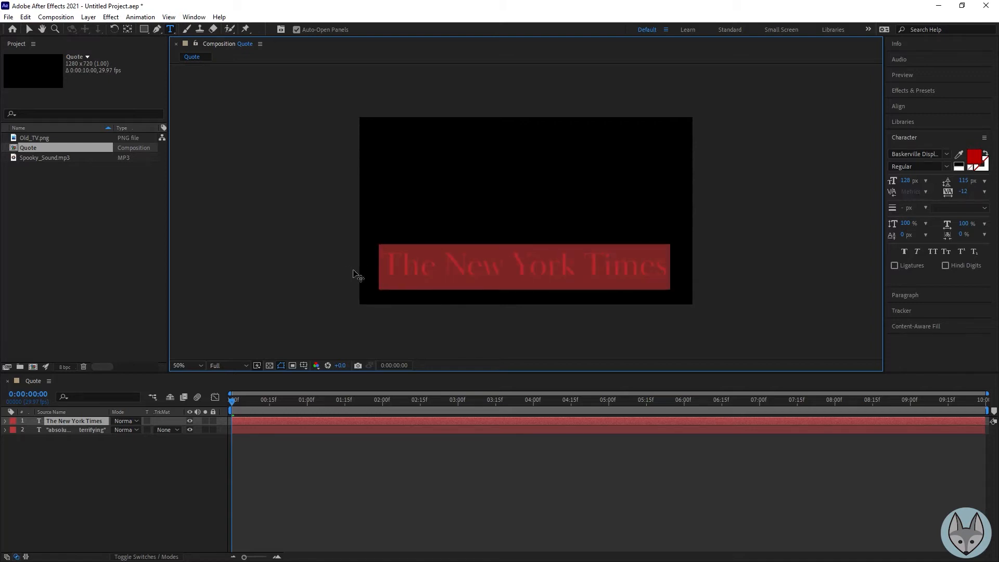
left_click(918, 296)
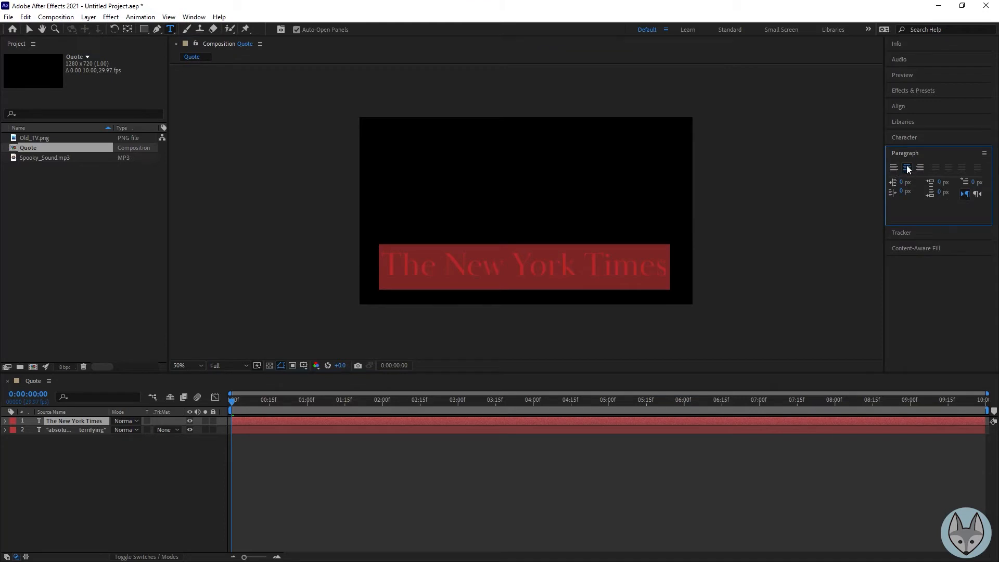
left_click(906, 137)
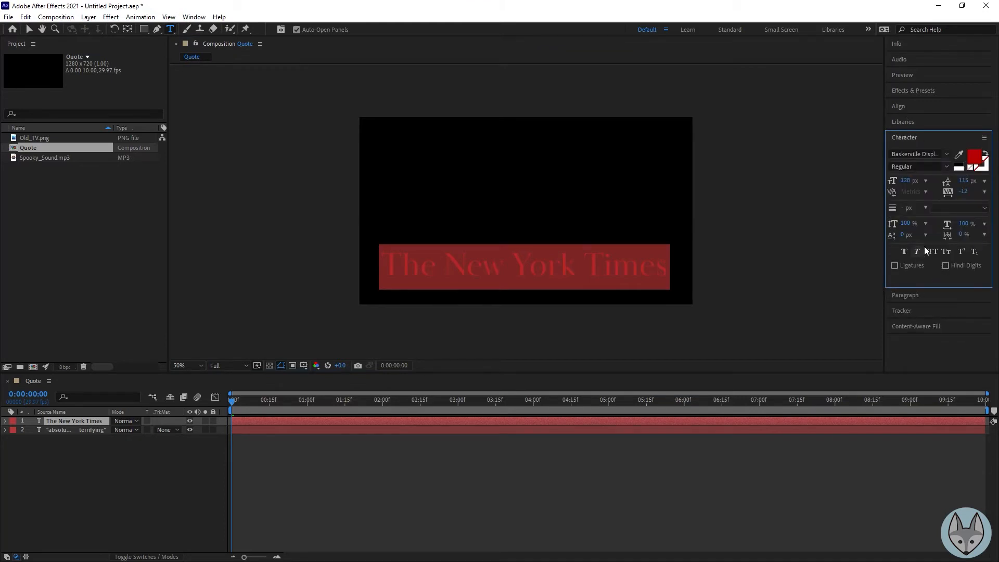
left_click_drag(906, 180, 881, 189)
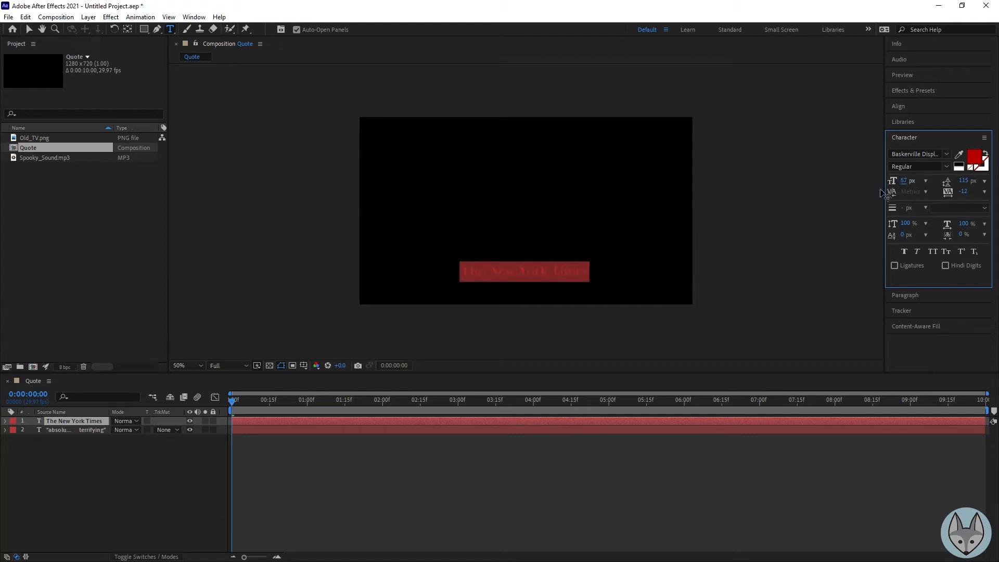
left_click(905, 180)
type("60")
key("Return")
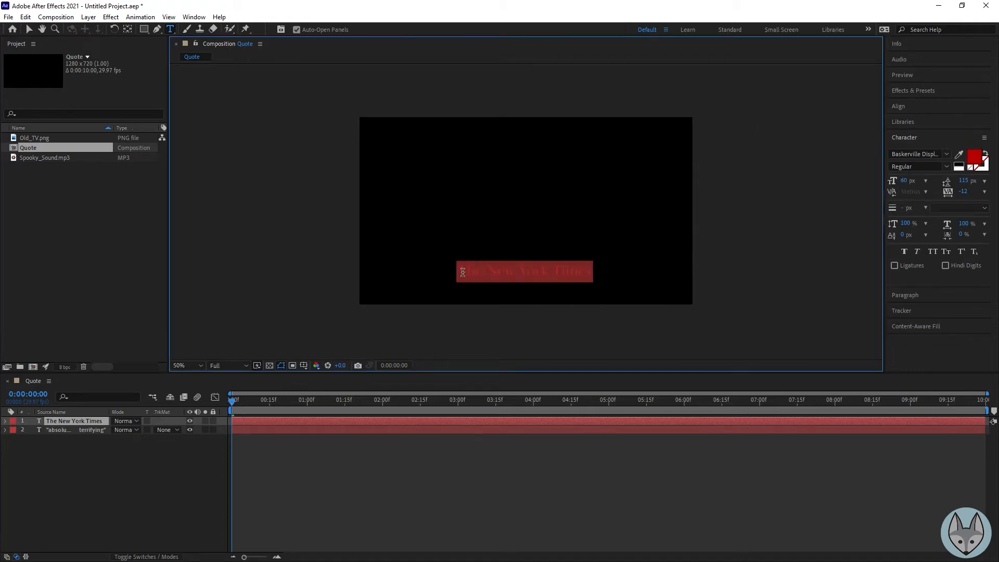
Insert a hyphen and a space before "The New York Times"
left_click(463, 272)
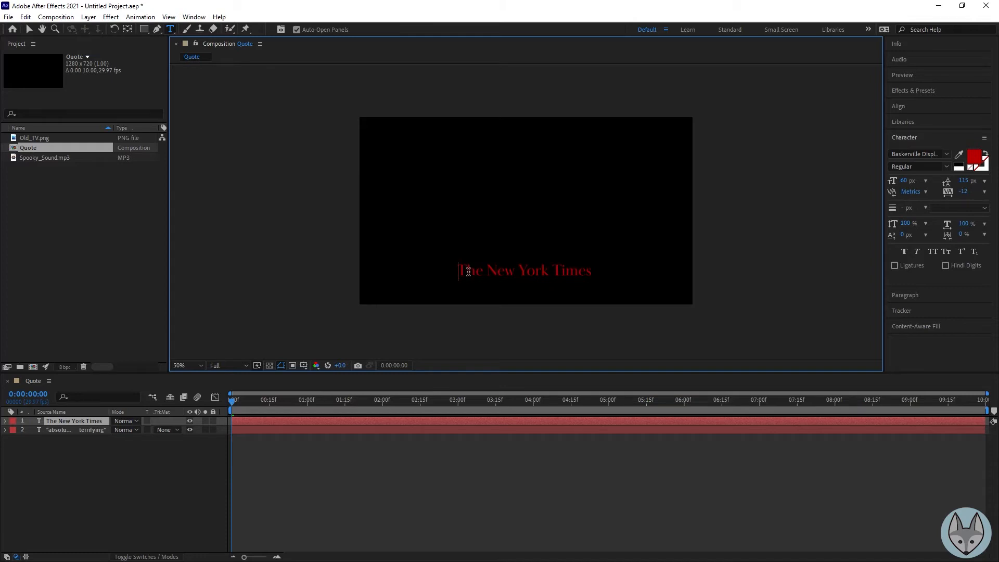
type("-")
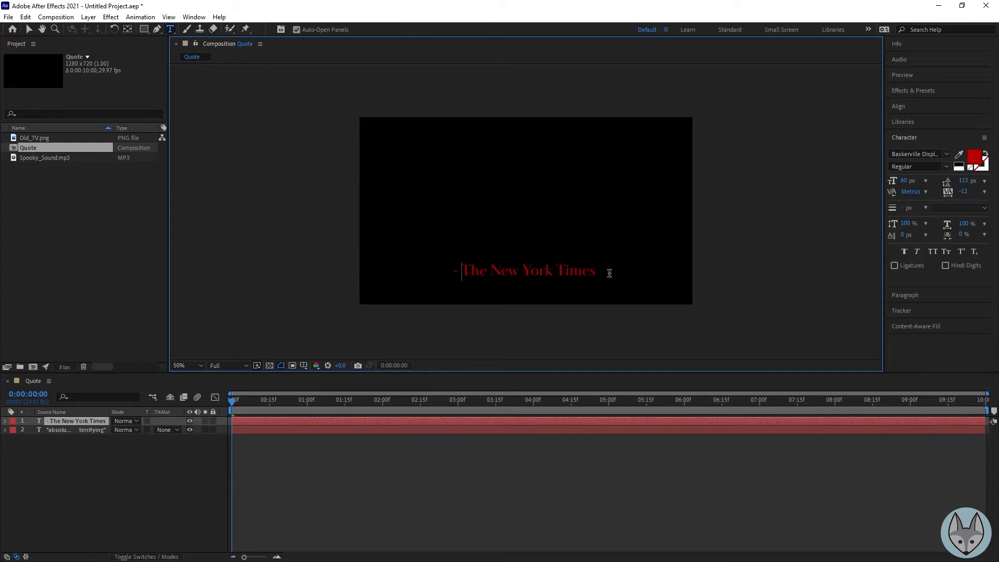
key("End")
left_click_drag(597, 271, 440, 277)
At 0:00:04:14, recolour the words "absolutely terrifying" off-white #EBEBEB, excluding the quotation marks
left_click(313, 400)
left_click_drag(313, 401, 570, 404)
left_click(539, 227)
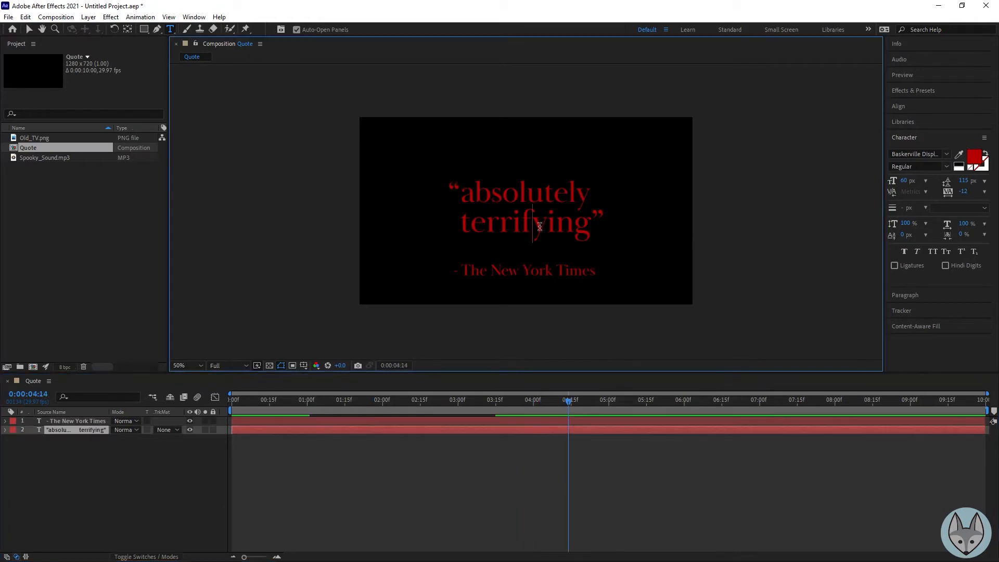
left_click(589, 227)
left_click_drag(589, 227, 462, 196)
left_click(974, 156)
left_click_drag(677, 183, 658, 171)
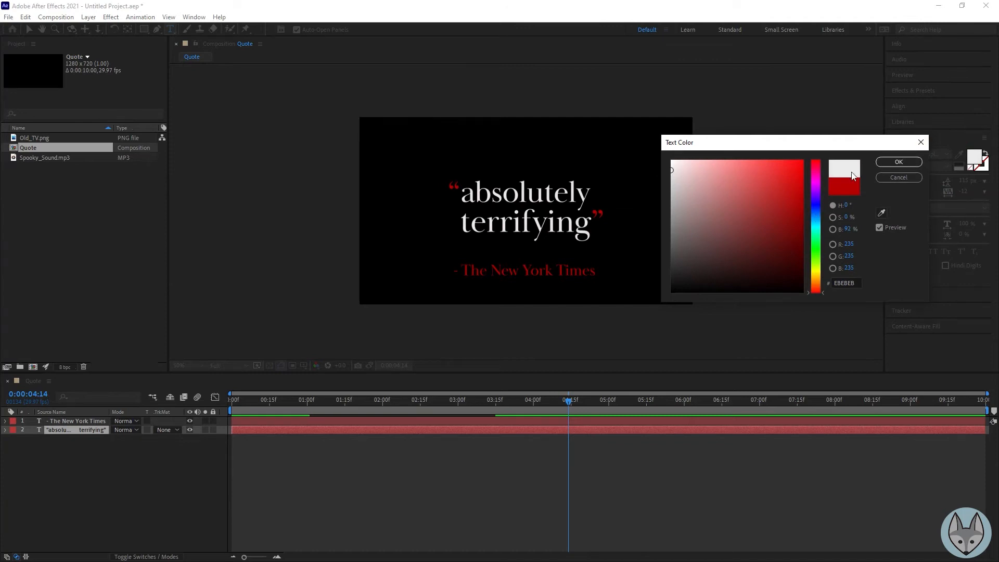
left_click(889, 162)
At 0:00:04:03, shift the "- The New York Times" line slightly closer to the quote, and set its font size to 48 px
left_click_drag(488, 399, 542, 391)
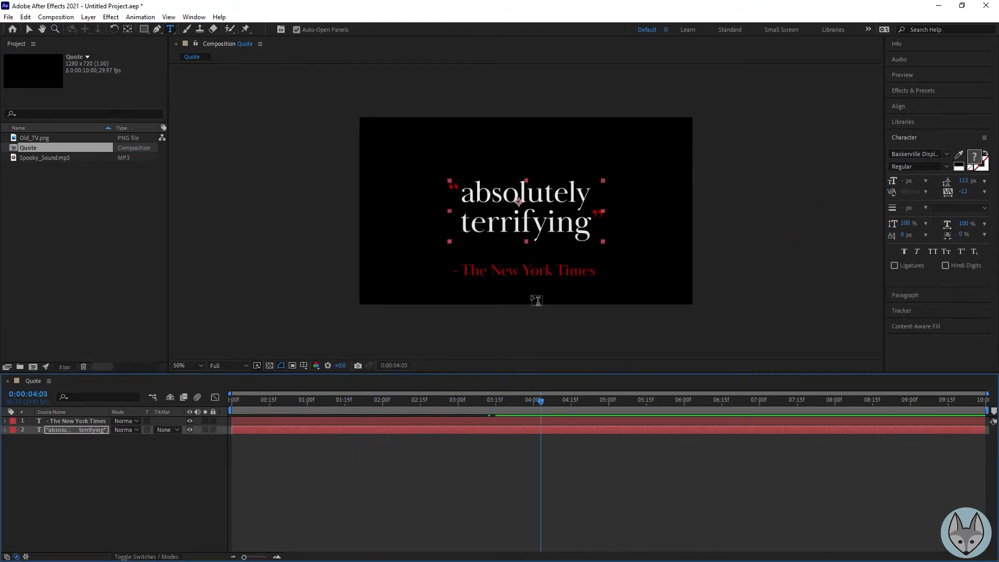
left_click(30, 29)
left_click_drag(521, 270, 529, 271)
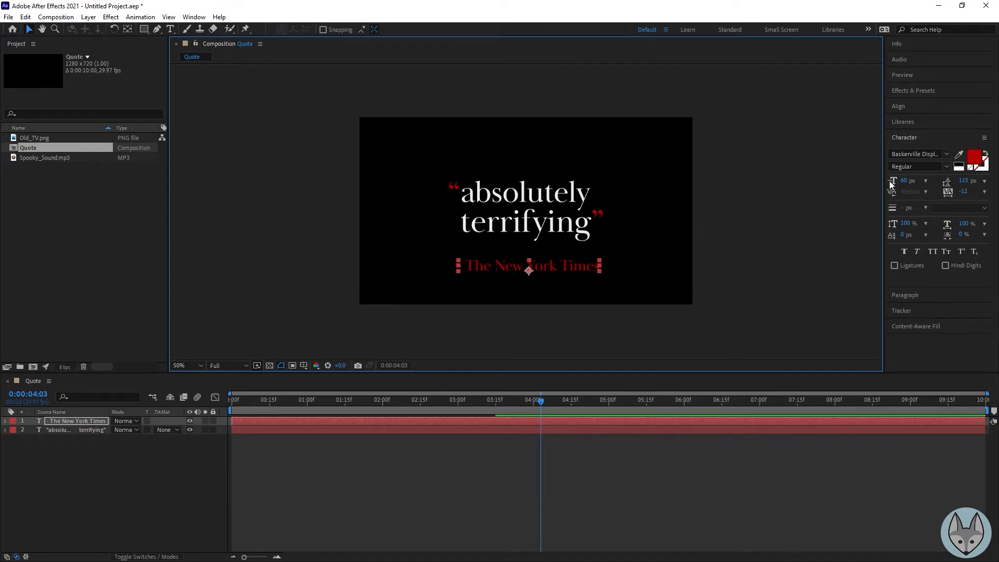
left_click_drag(908, 180, 899, 181)
left_click(905, 181)
type("48")
key("Return")
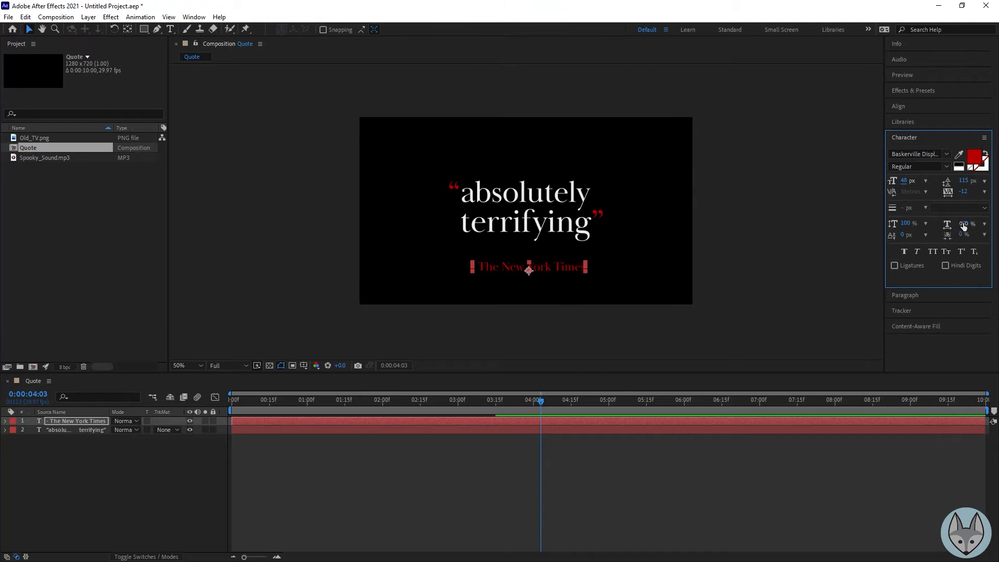
Centre the "- The New York Times" line horizontally in the composition, move it up about 40 px toward the quote, and deselect it
left_click(911, 108)
left_click(913, 132)
left_click(543, 260)
key("shift+Up")
key("shift+Up")
key("shift+Up")
key("shift+Up")
left_click(913, 133)
left_click(749, 243)
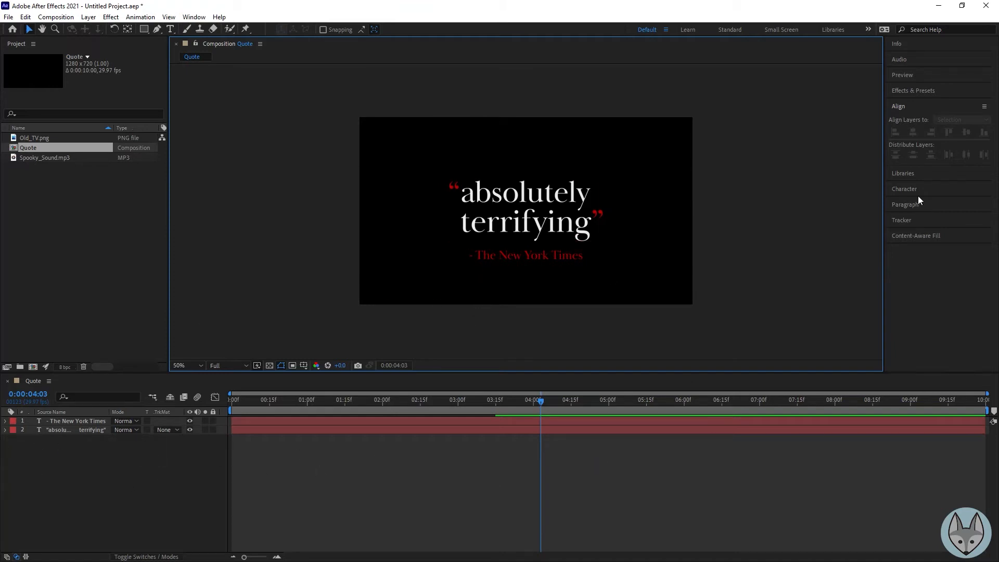
Apply the Fade Up Words text preset to the "- The New York Times" line at 0:00:04:03, and preview the fade
left_click(912, 91)
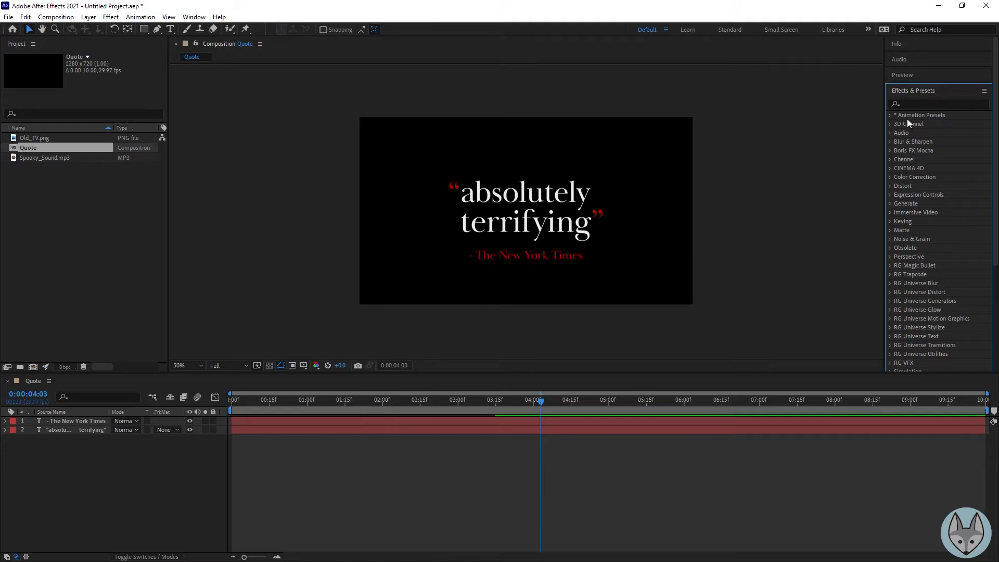
left_click(890, 115)
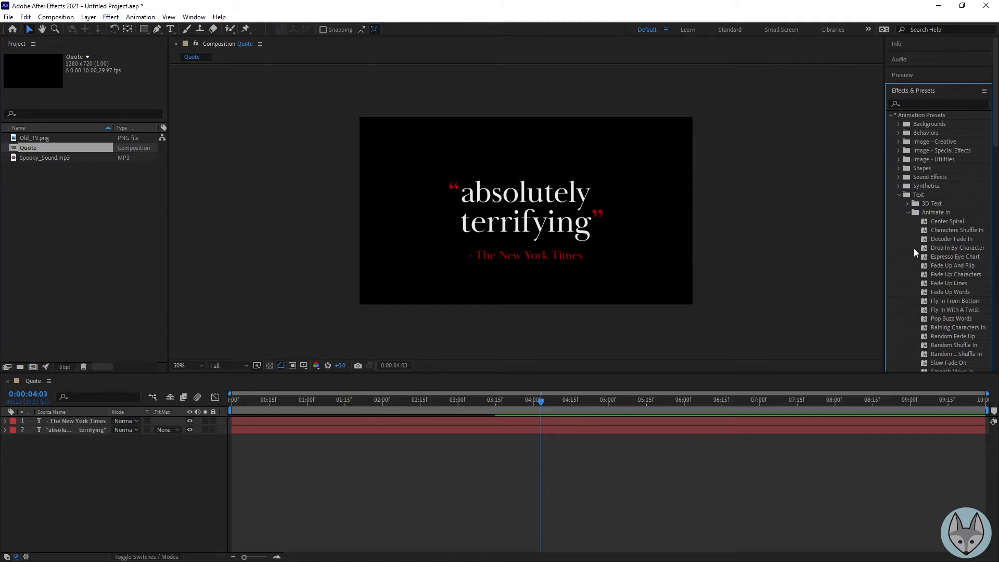
double_click(952, 274)
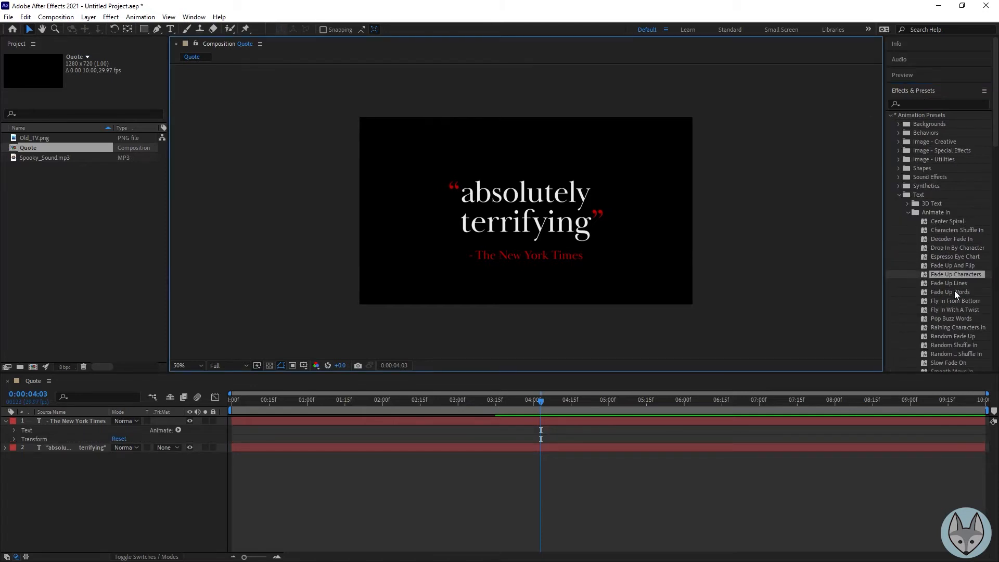
left_click_drag(955, 292, 529, 255)
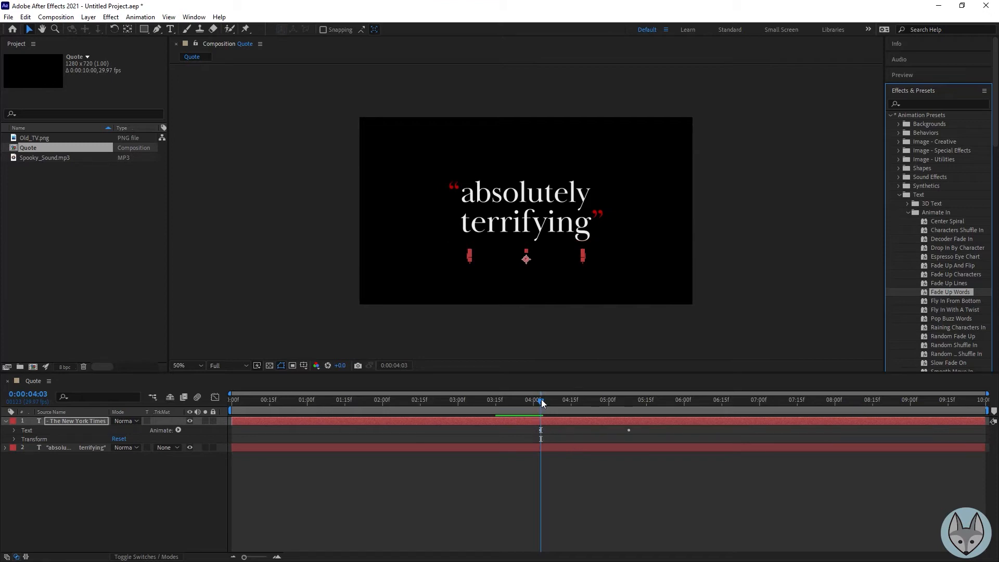
mouse_move(538, 405)
left_mouse_down()
mouse_move(401, 406)
mouse_move(540, 406)
left_mouse_up()
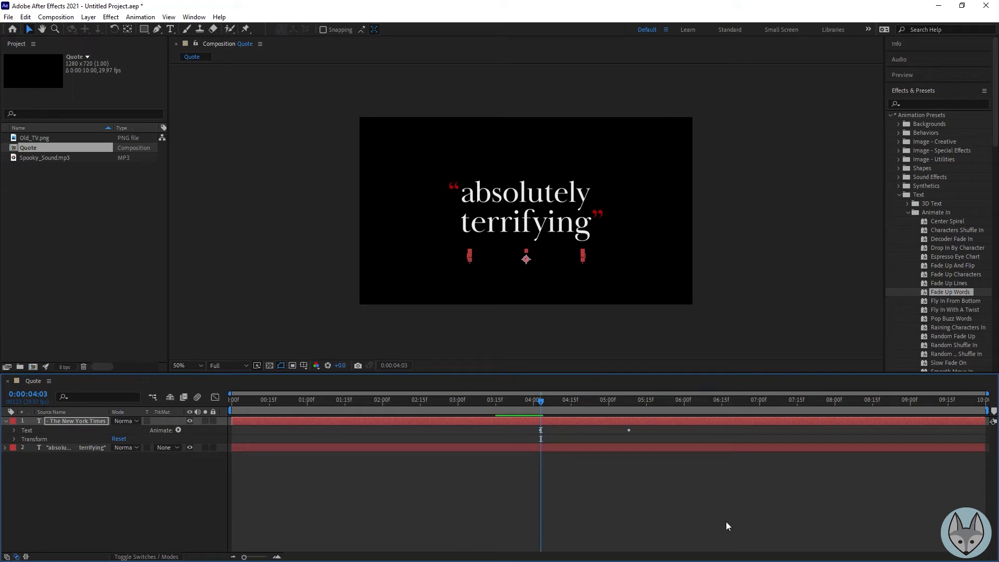
key("space")
key("space")
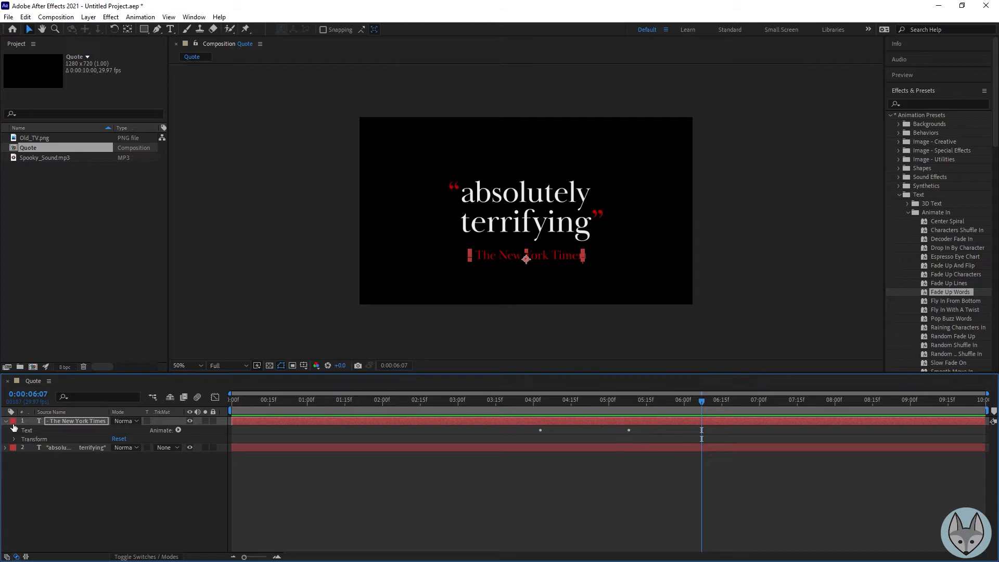
Move the "- The New York Times" layer below the quote layer, and keep it selected
left_click(90, 423)
left_click_drag(67, 421, 65, 468)
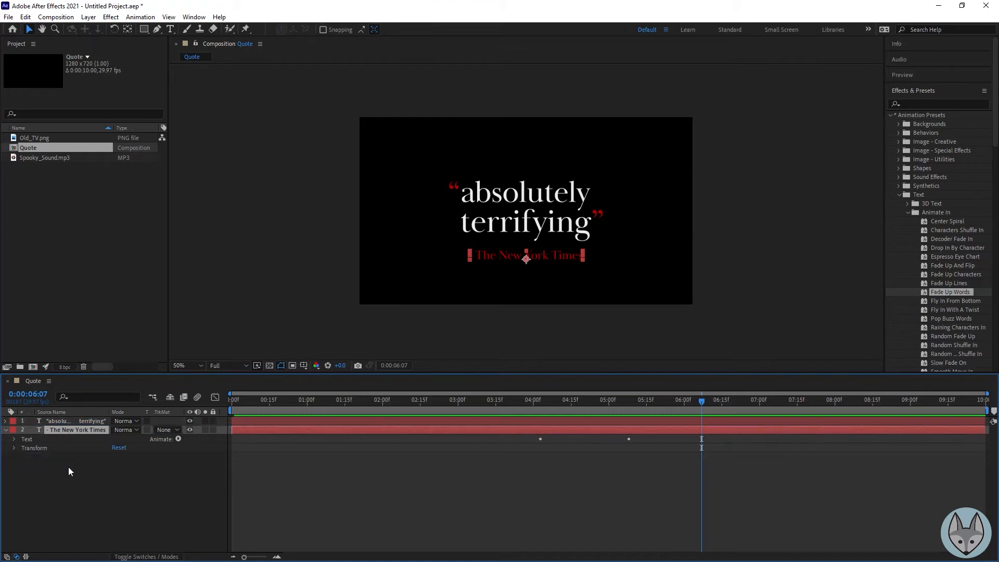
left_click(83, 420)
left_click(83, 432)
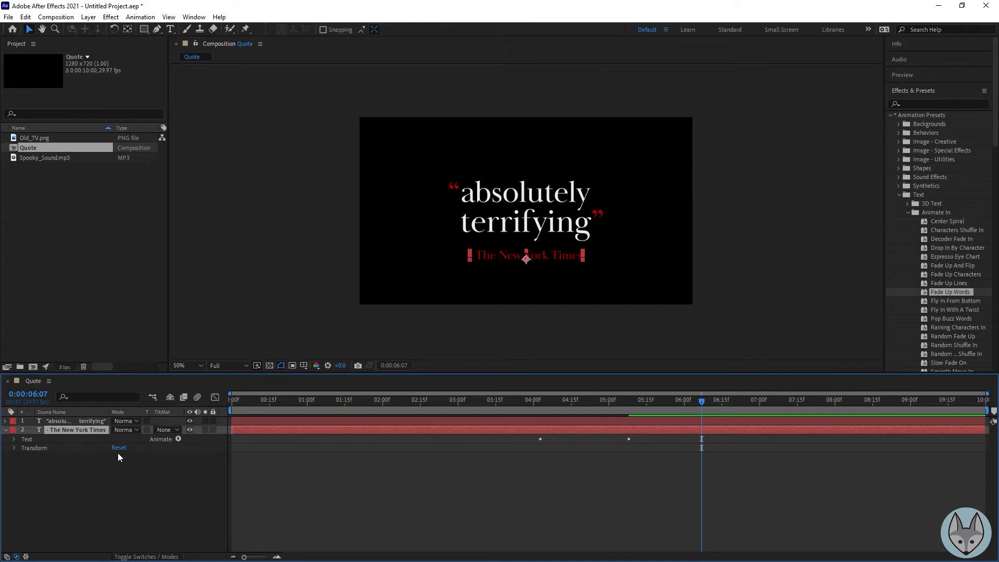
Expand Animator 1 and its range selector on the "- The New York Times" layer, and move the playhead to 0:00:03:24
left_click(15, 440)
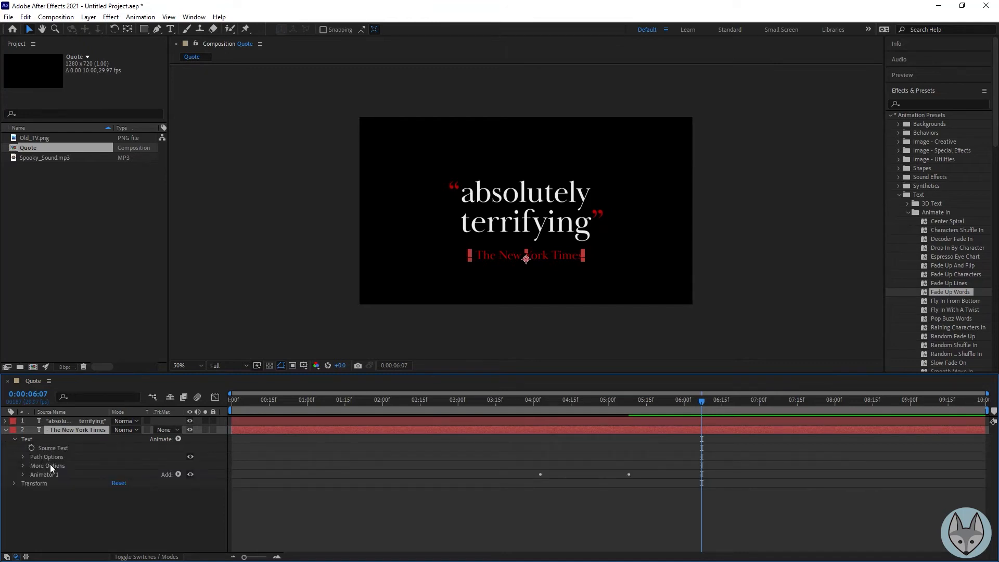
left_click(23, 474)
left_click(32, 484)
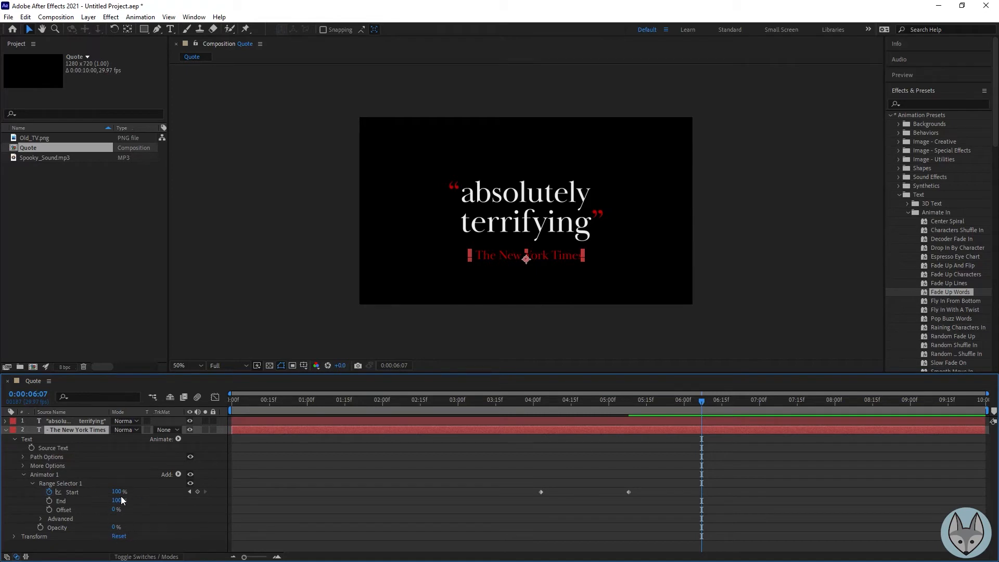
left_click_drag(702, 402, 508, 456)
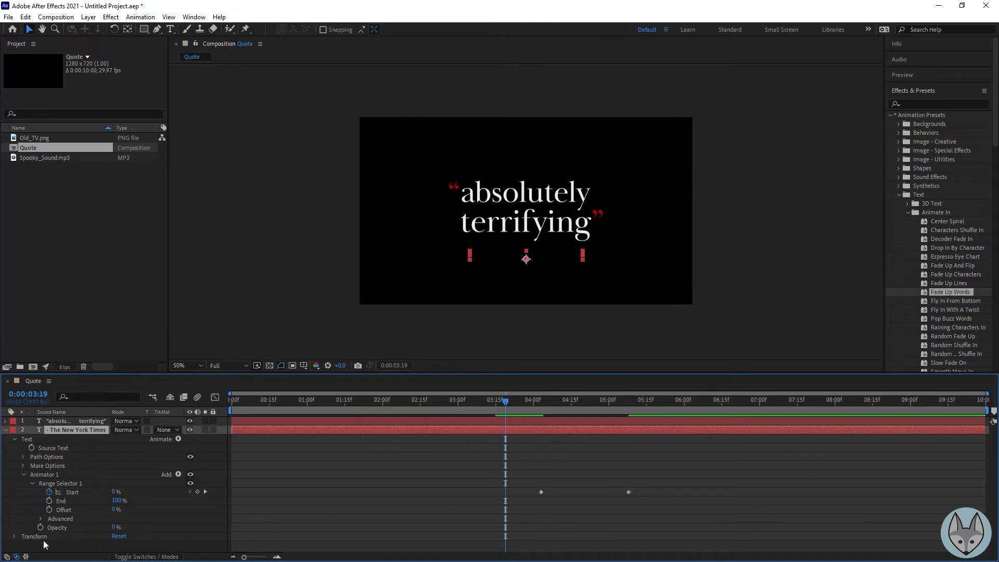
left_click_drag(505, 402, 519, 402)
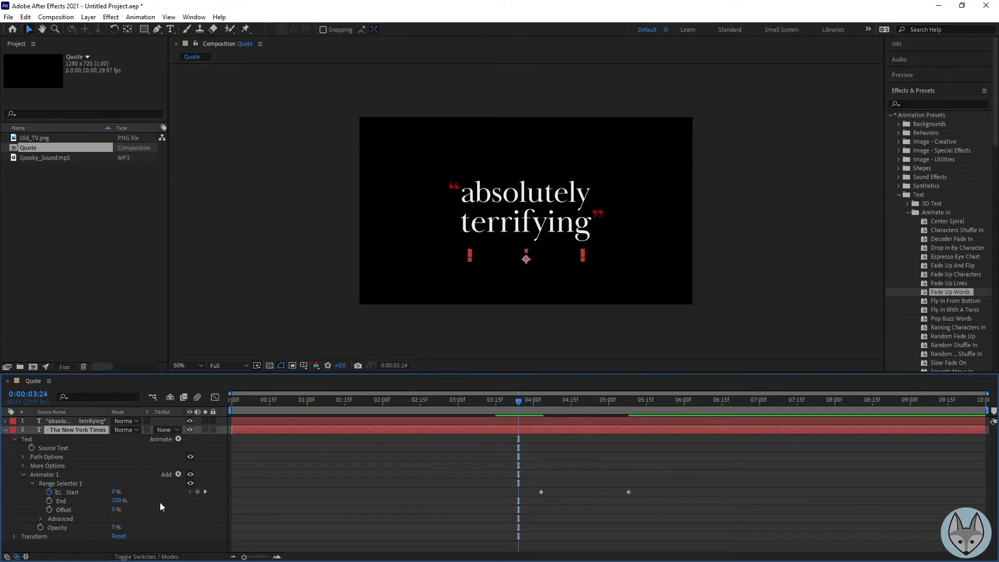
Set the range selector's shape to Ramp Up on the "- The New York Times" layer, and preview the fade from 0:00:02:24
left_click(41, 519)
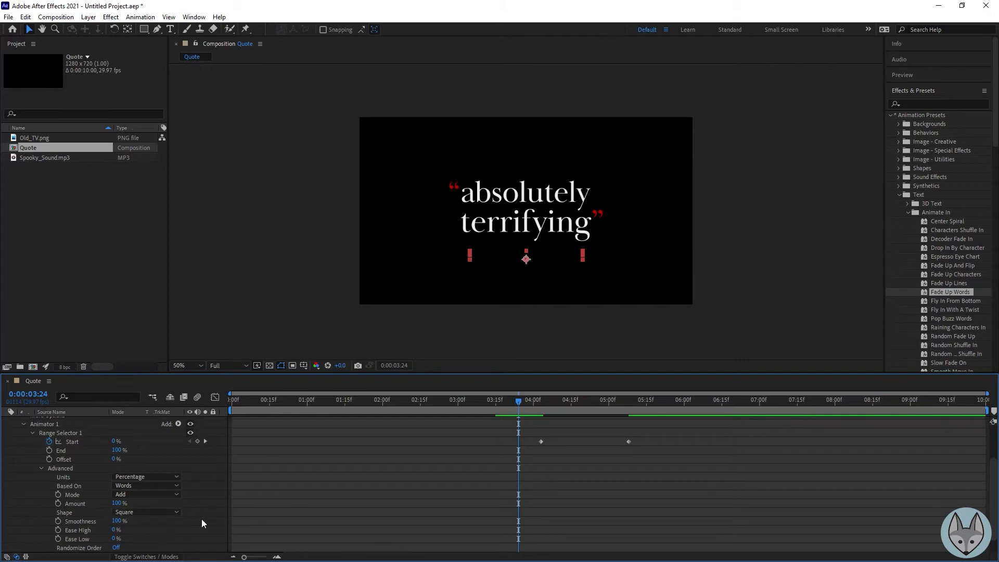
left_click(145, 512)
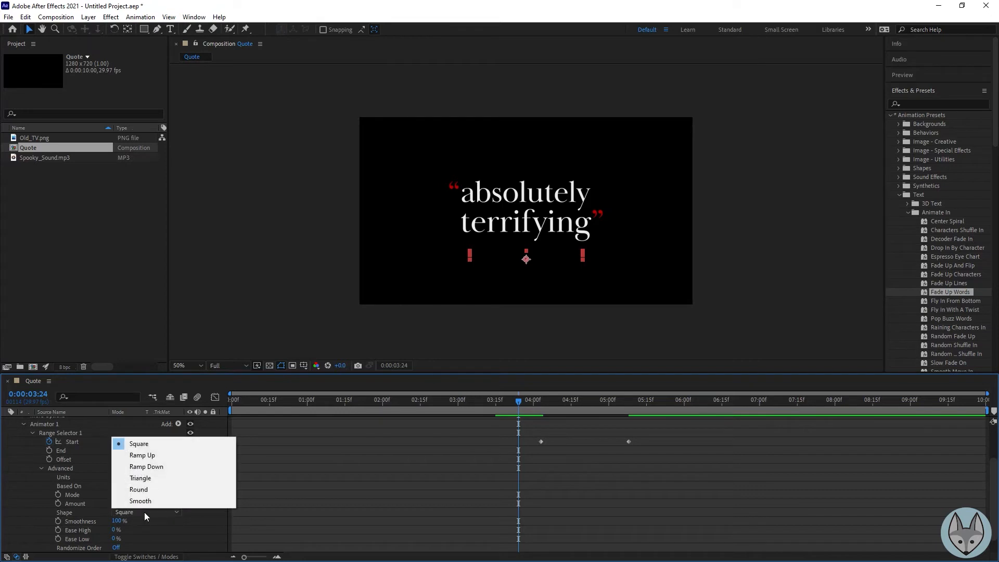
left_click(164, 455)
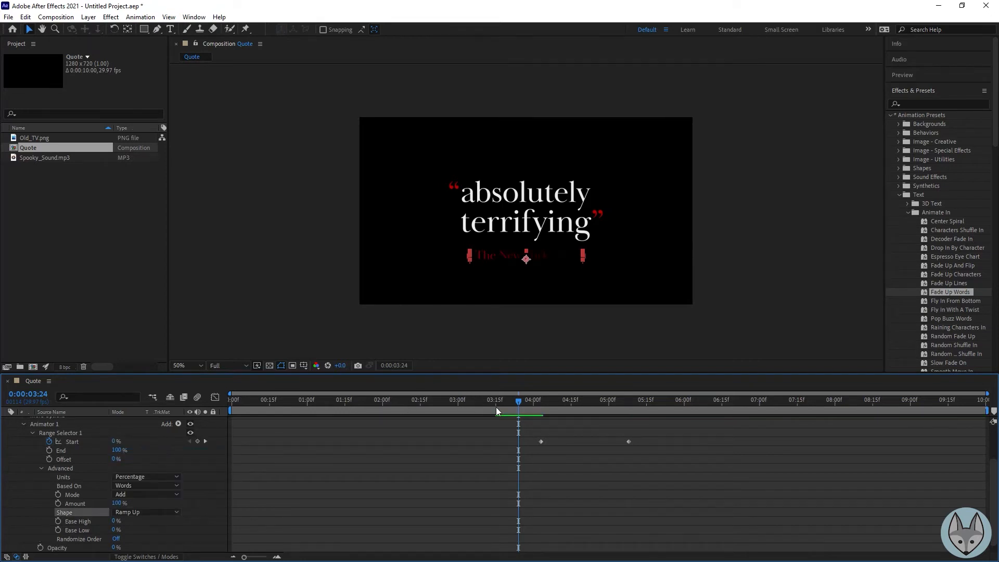
left_click_drag(520, 401, 443, 411)
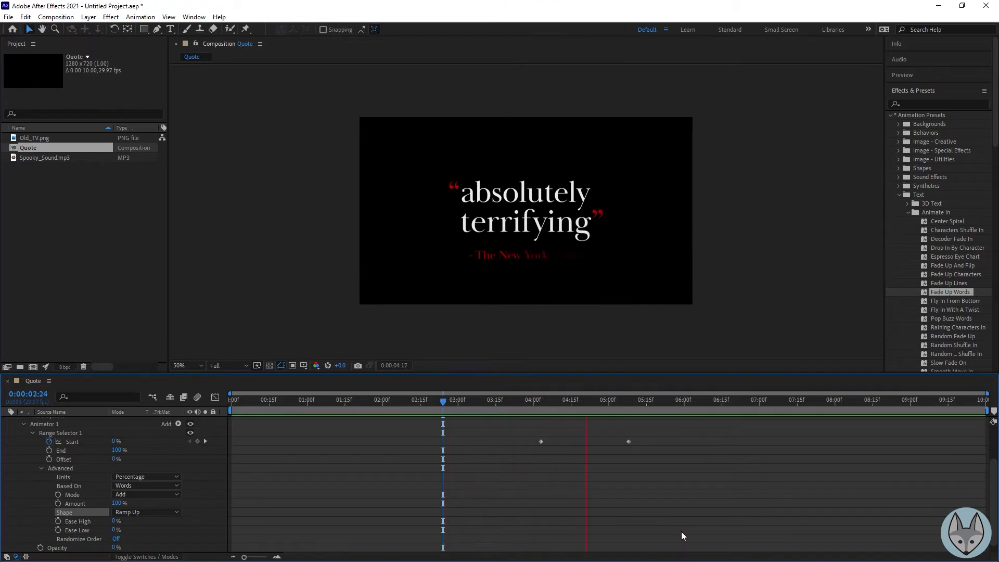
key("space")
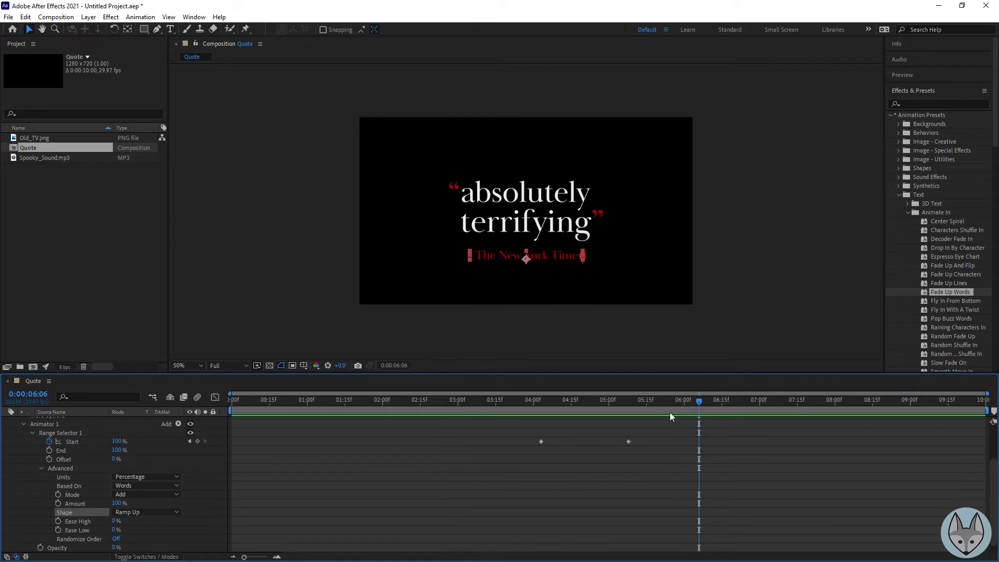
Keyframe the range selector's End from 0% at about 0:00:04:11 to 100% at 0:00:05:15, and preview the fade
left_click_drag(698, 402, 541, 428)
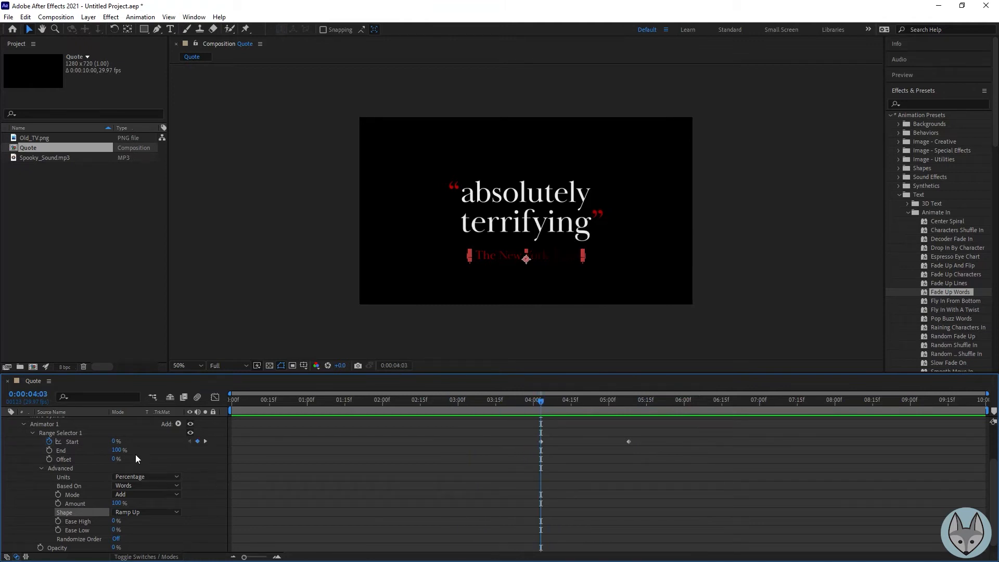
left_click_drag(117, 450, 54, 452)
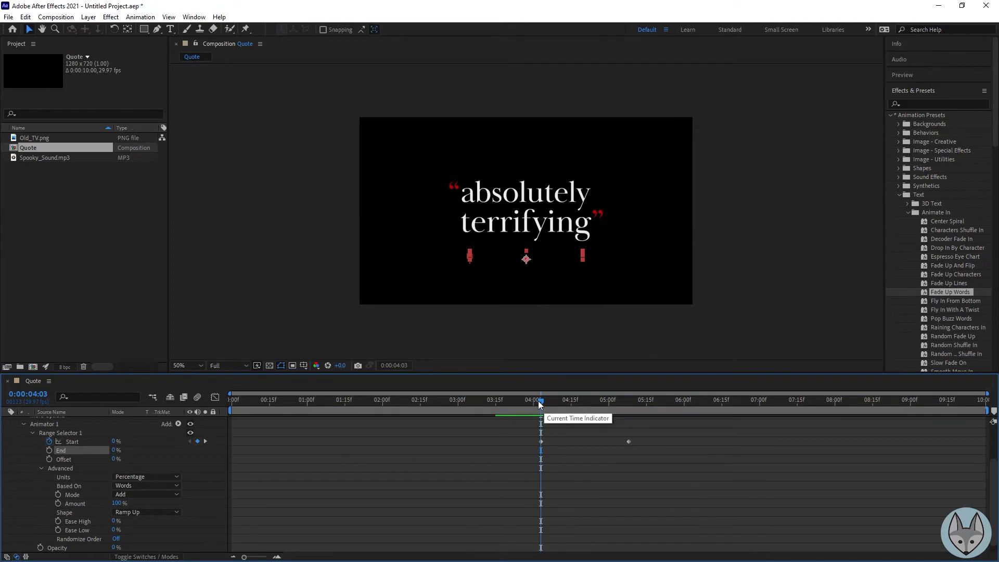
mouse_move(540, 404)
left_mouse_down()
mouse_move(523, 402)
mouse_move(559, 406)
left_mouse_up()
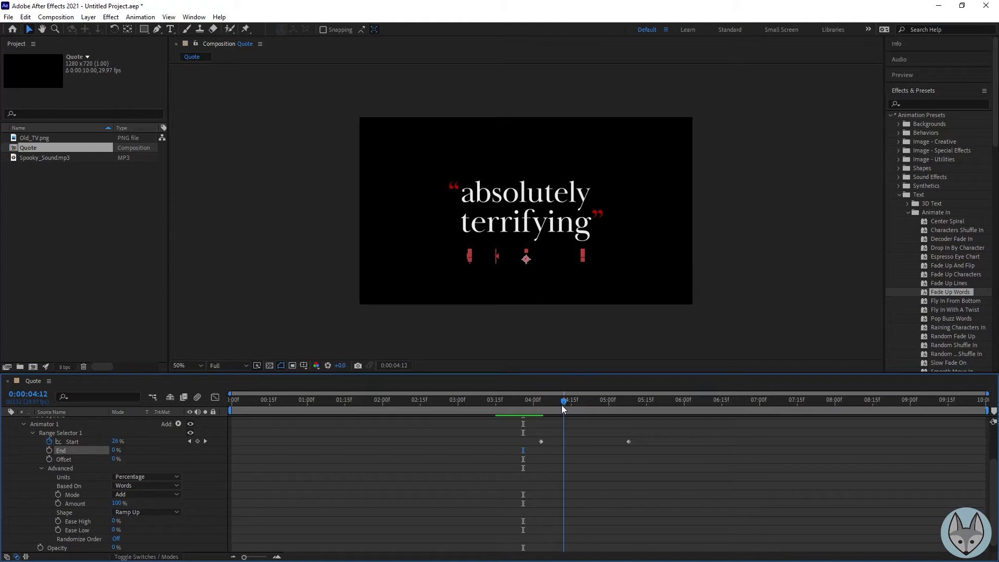
left_click(49, 451)
left_click_drag(563, 402, 647, 402)
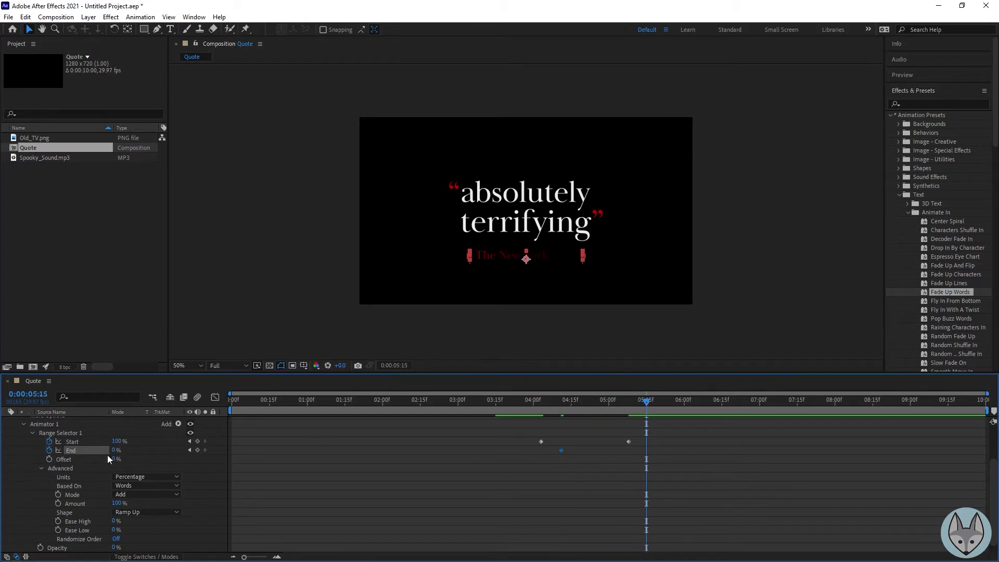
left_click_drag(115, 451, 253, 454)
left_click_drag(647, 402, 481, 416)
key("space")
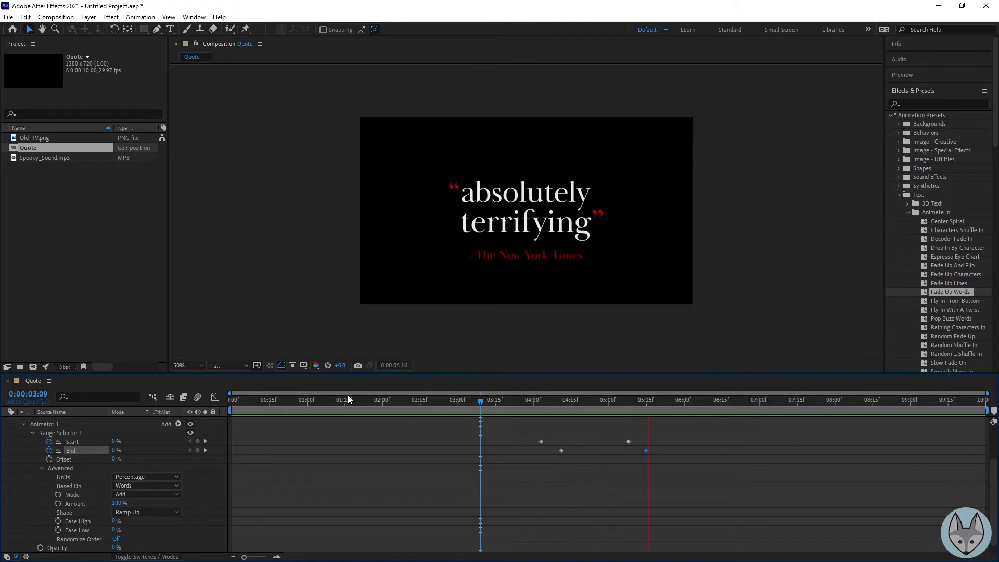
key("space")
Shift both End keyframes later to about 0:00:04:22 and 0:00:05:26, previewing the fade after each move
left_click_drag(543, 473, 663, 450)
left_click_drag(592, 403, 470, 408)
key("space")
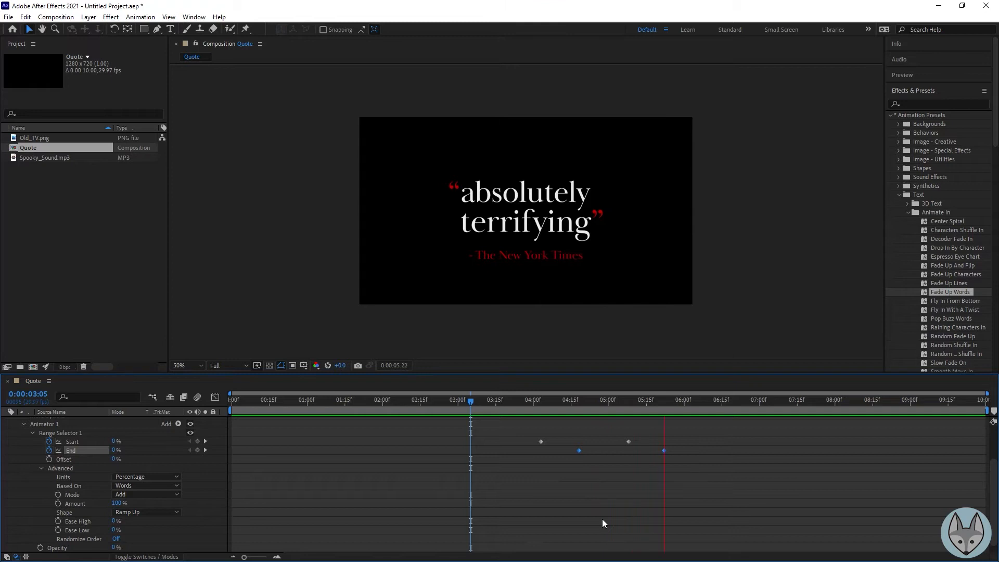
left_click_drag(580, 451, 588, 450)
left_click(550, 404)
left_click(365, 408)
key("space")
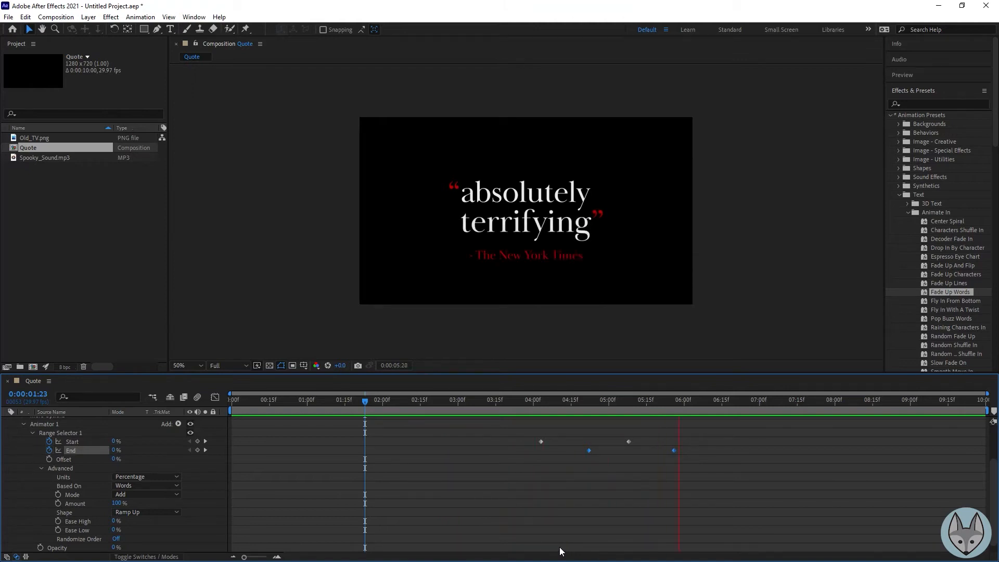
key("space")
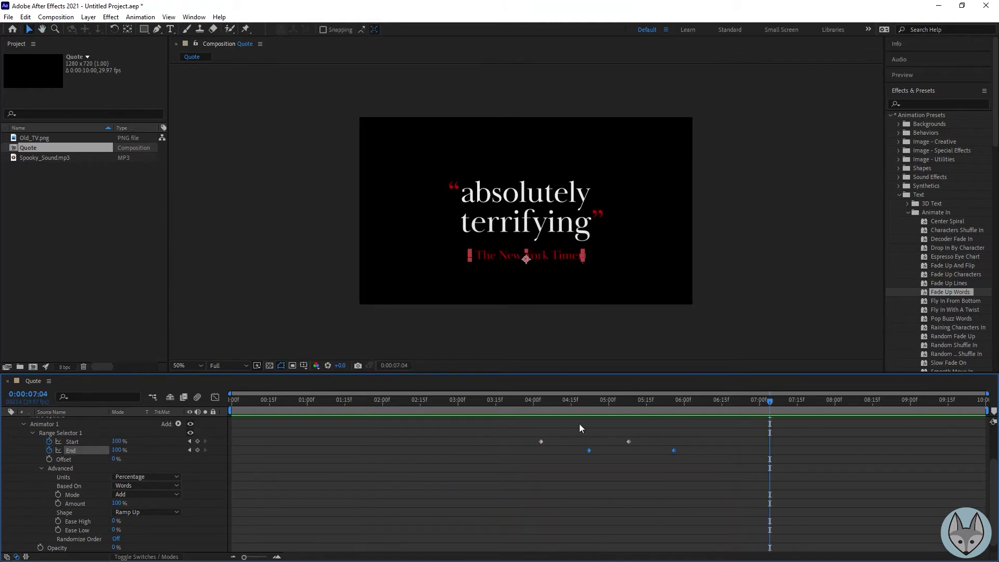
Deselect and collapse the "- The New York Times" layer, and return the playhead to 0:00:00:00
left_click(789, 310)
scroll(106, 464, "up", 3)
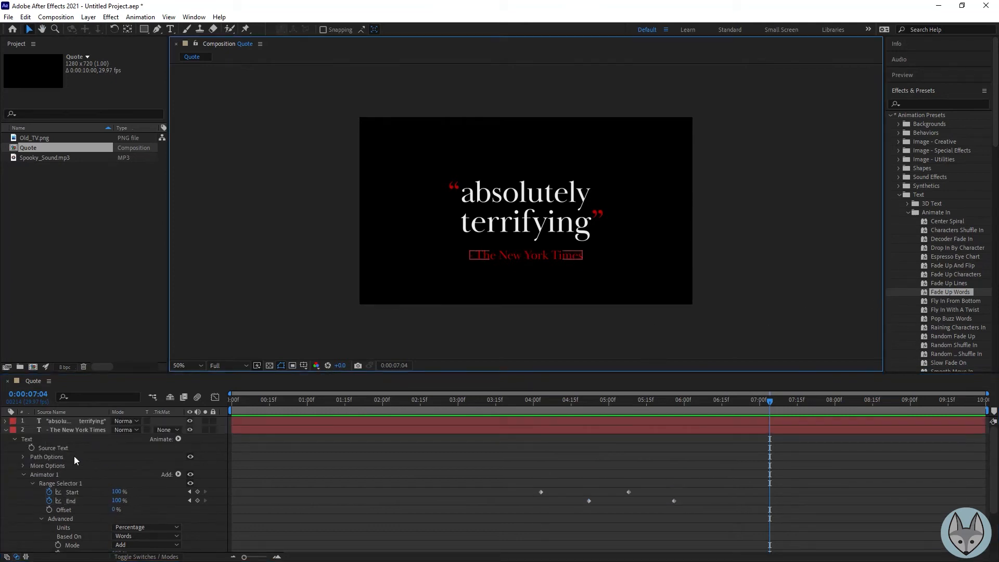
left_click(5, 430)
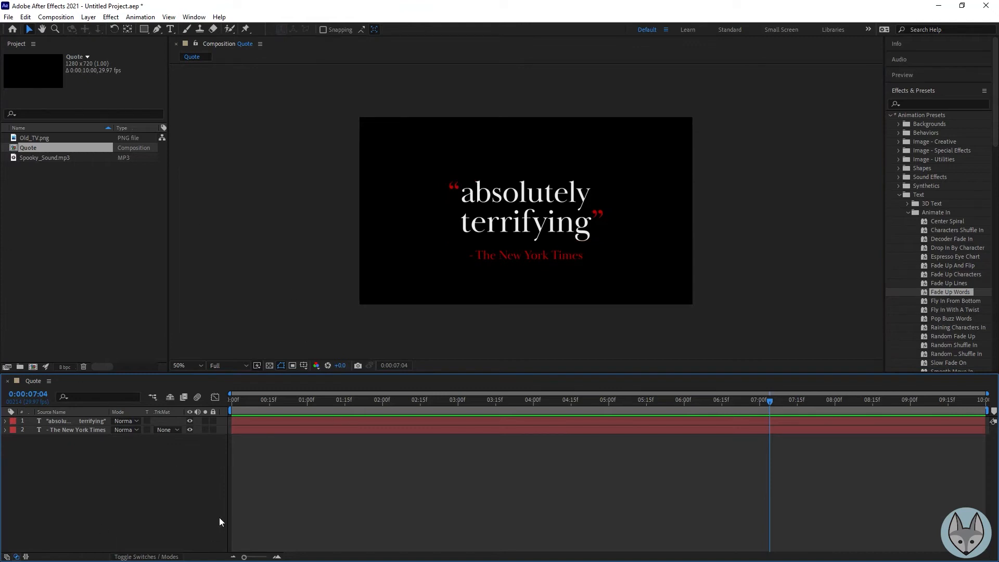
left_click_drag(773, 397, 177, 418)
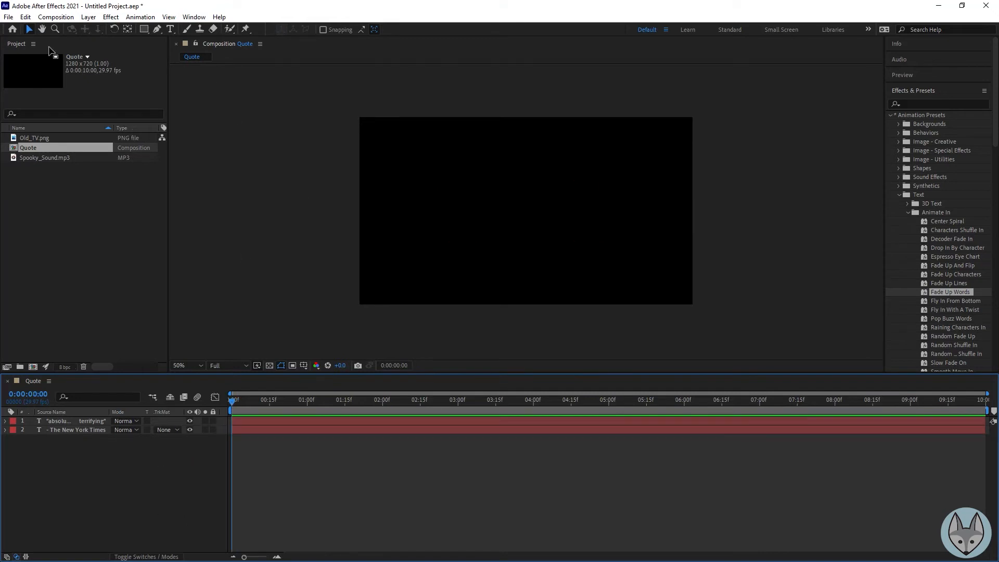
Create a new composition named SFX with the HDV/HDTV 720 29.97 settings and a 10-second duration
left_click(58, 20)
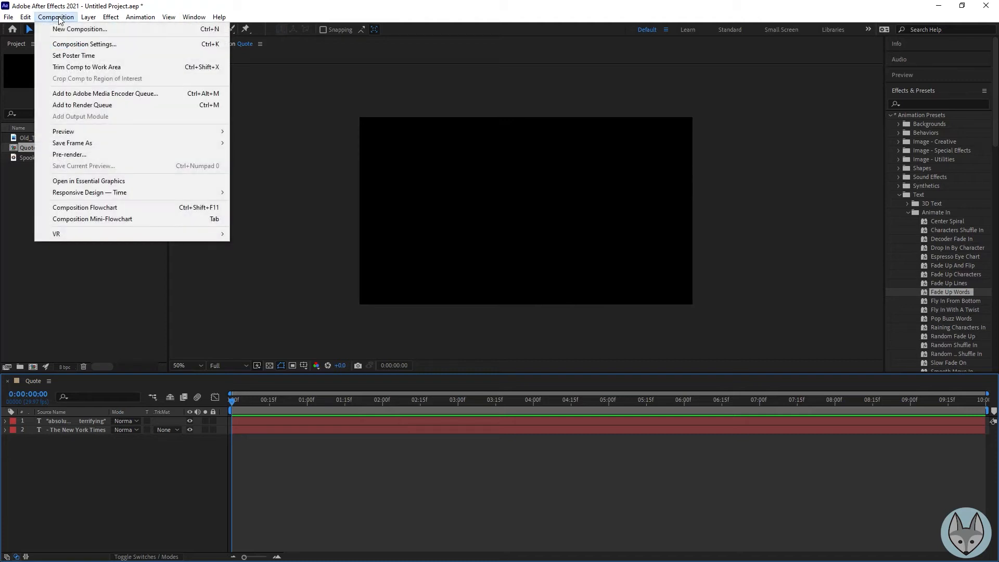
left_click(68, 30)
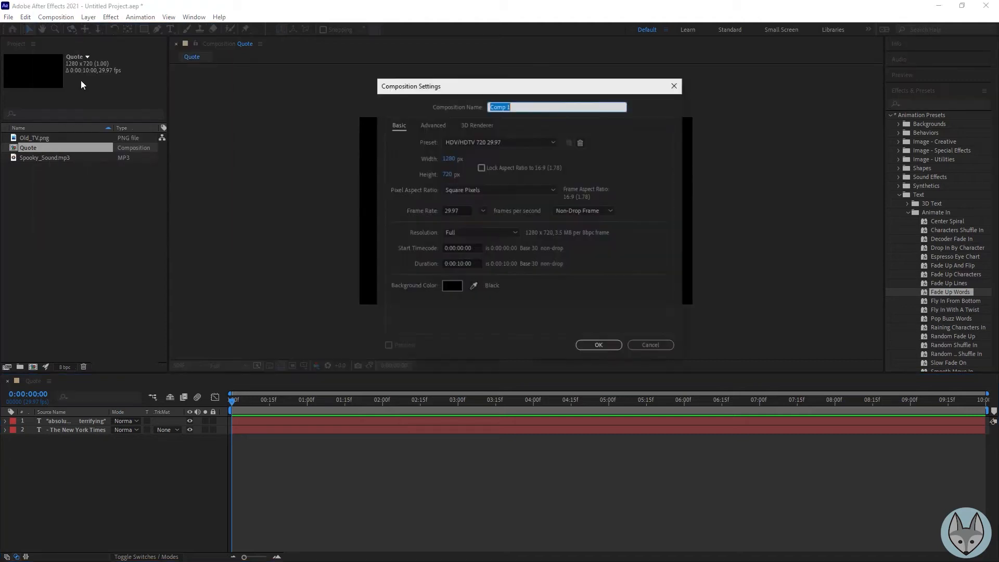
left_click(540, 107)
key("ctrl+a")
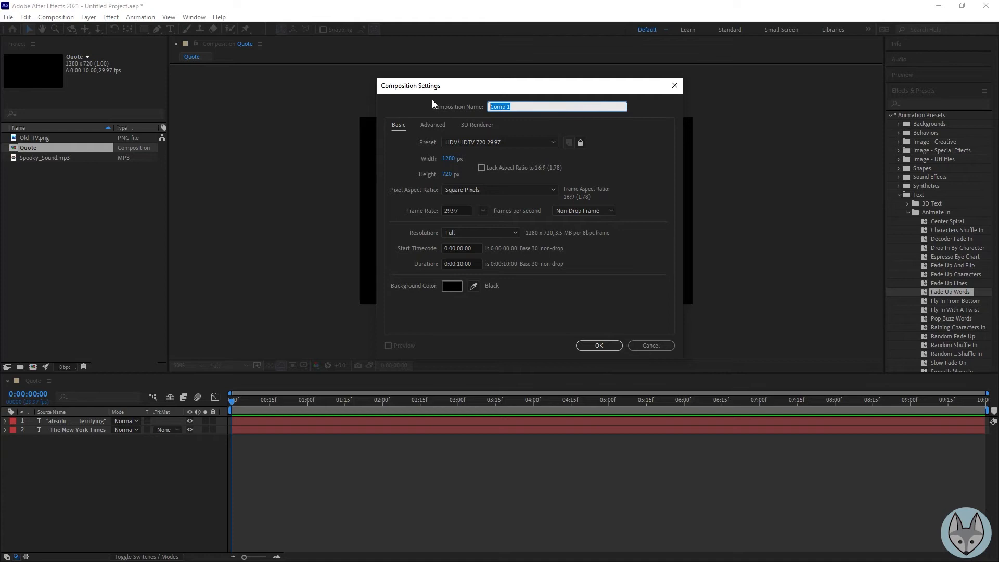
type("SFX")
left_click(599, 345)
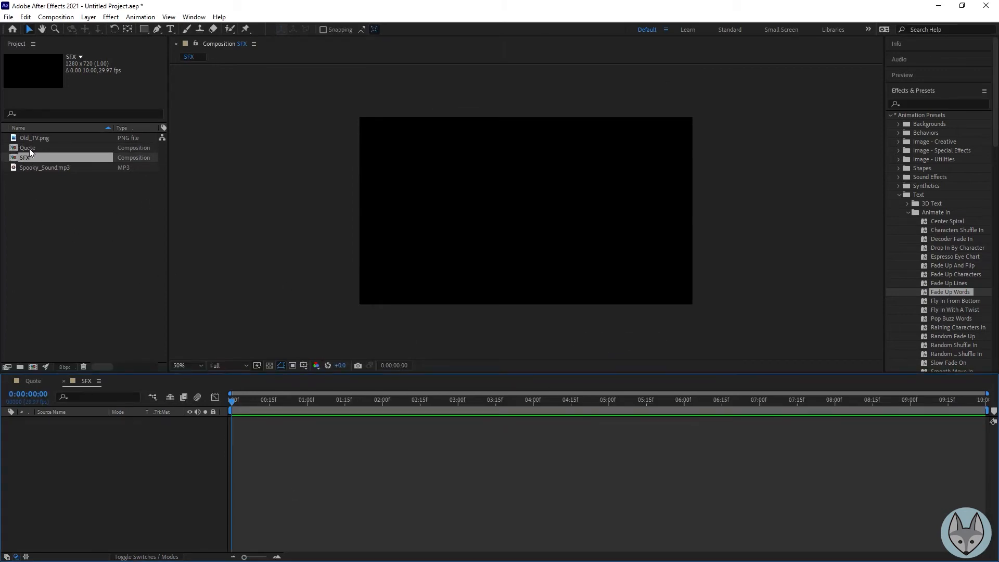
Add Spooky_Sound.mp3 to the SFX composition at 0:00:00:00, and play it through
left_click_drag(27, 167, 136, 469)
left_click(242, 501)
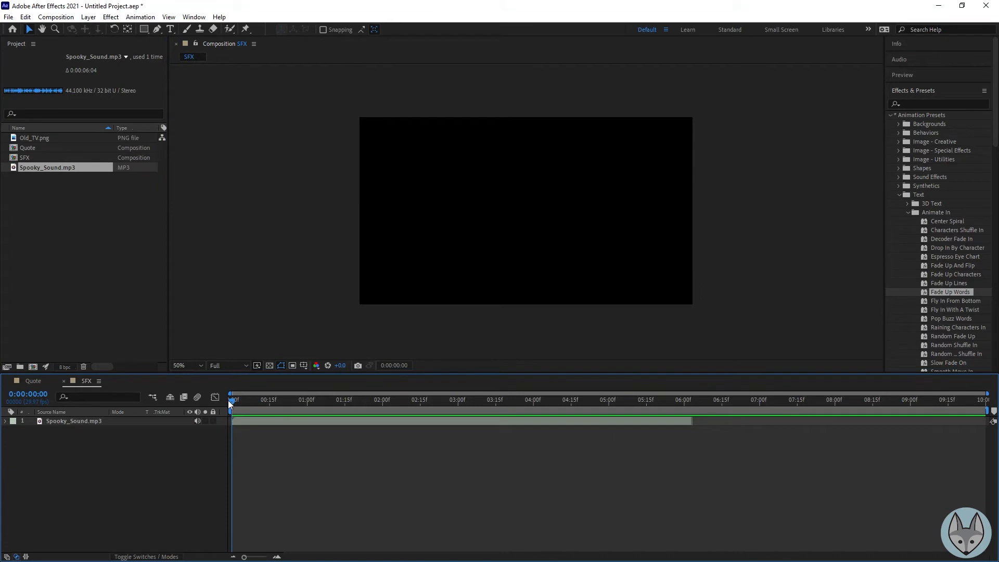
key("space")
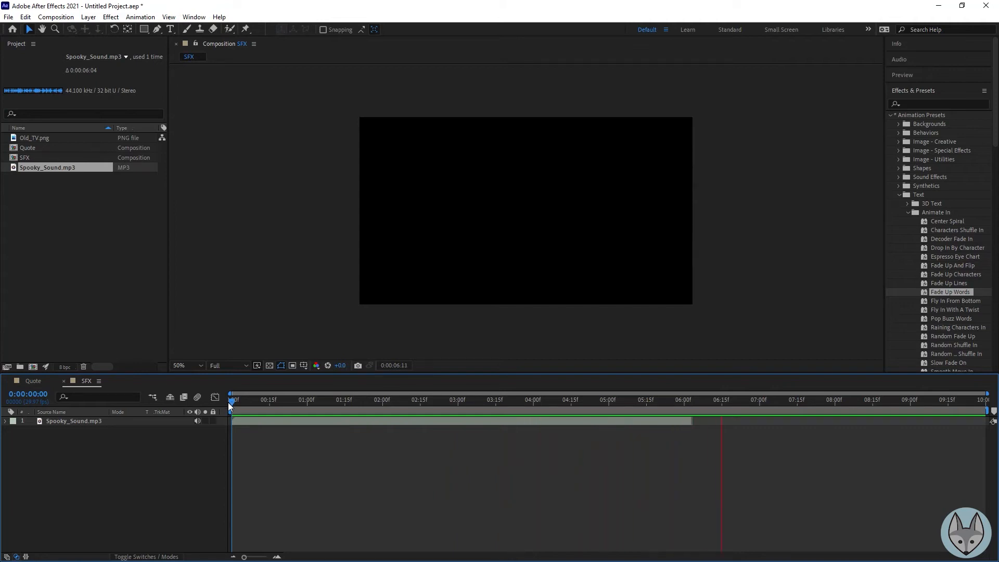
key("space")
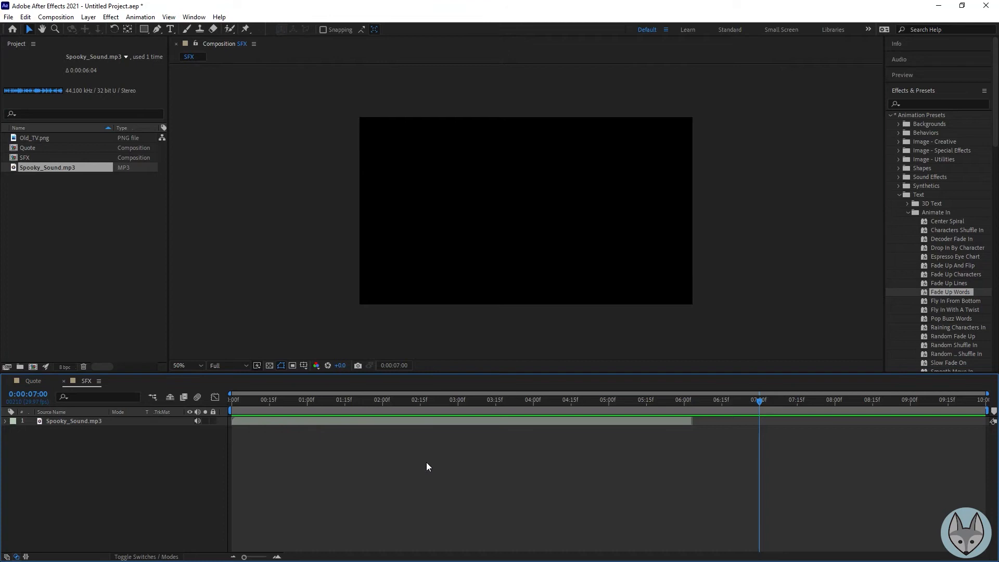
Apply the Reverb audio effect to the Spooky_Sound.mp3 layer
left_click(111, 17)
left_click(90, 488)
left_click(73, 423)
left_click(111, 17)
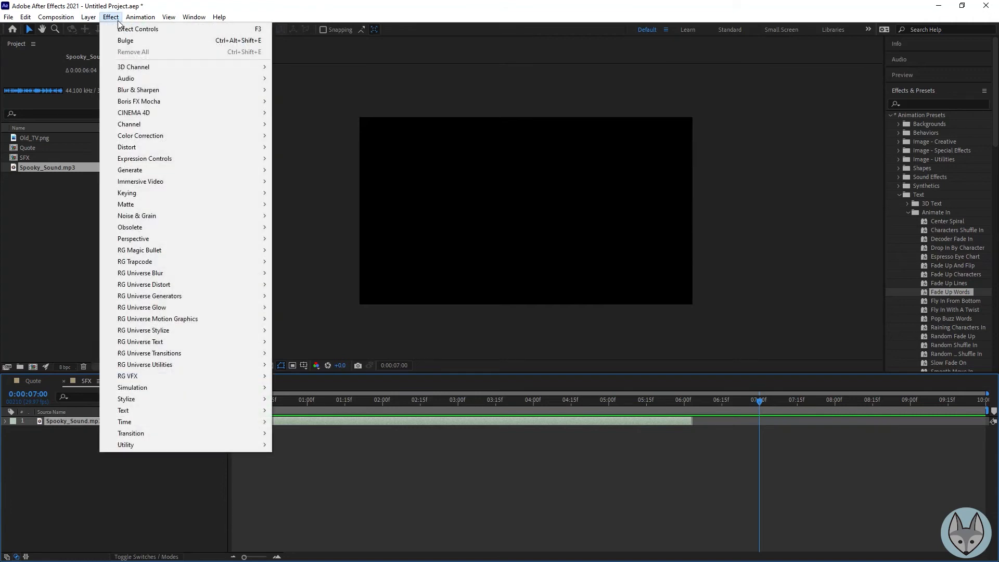
mouse_move(144, 77)
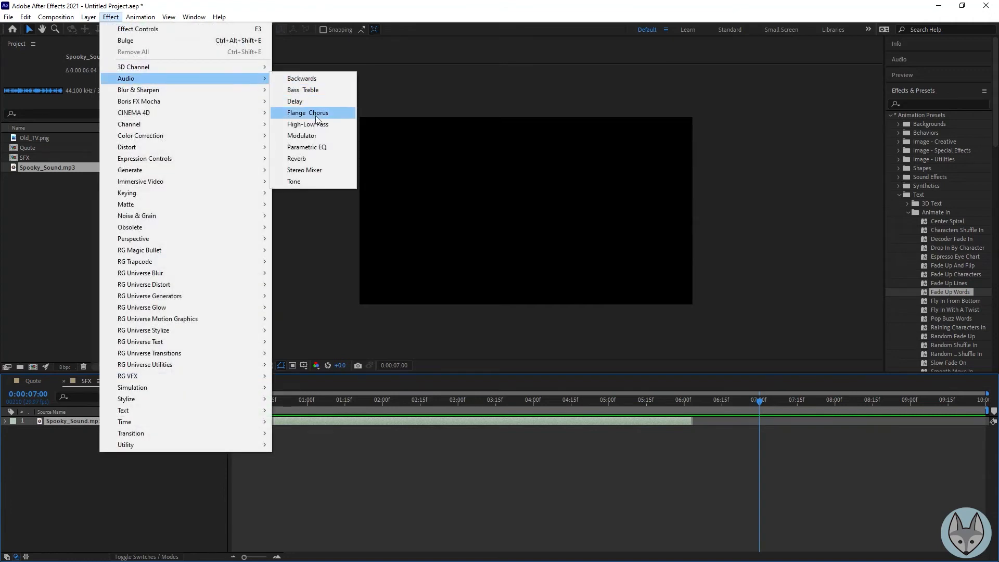
left_click(314, 164)
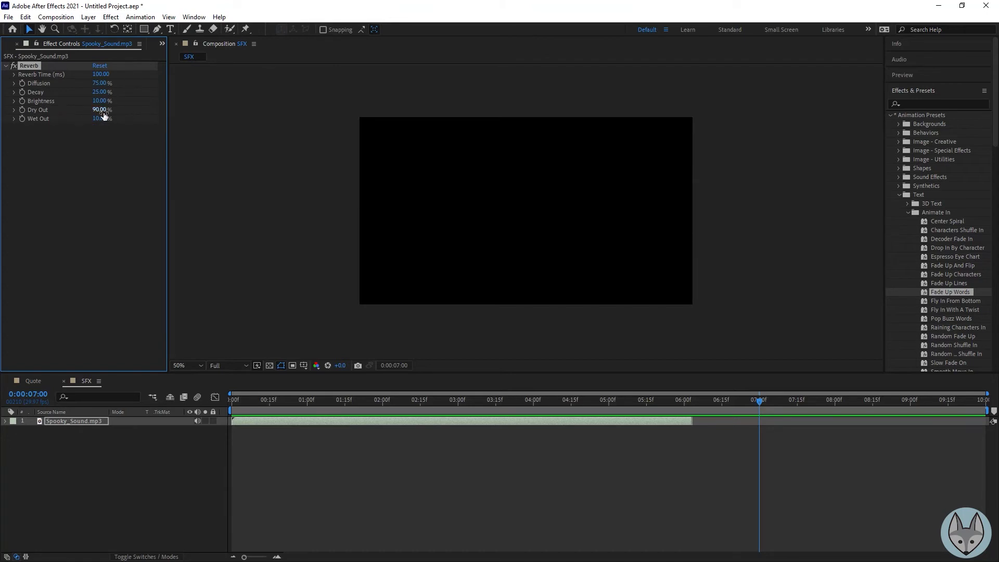
Set the Reverb effect's Wet Out to 88%, and play the sound from the start
left_click_drag(102, 120, 73, 122)
left_click_drag(100, 121, 146, 122)
left_click(760, 401)
key("Home")
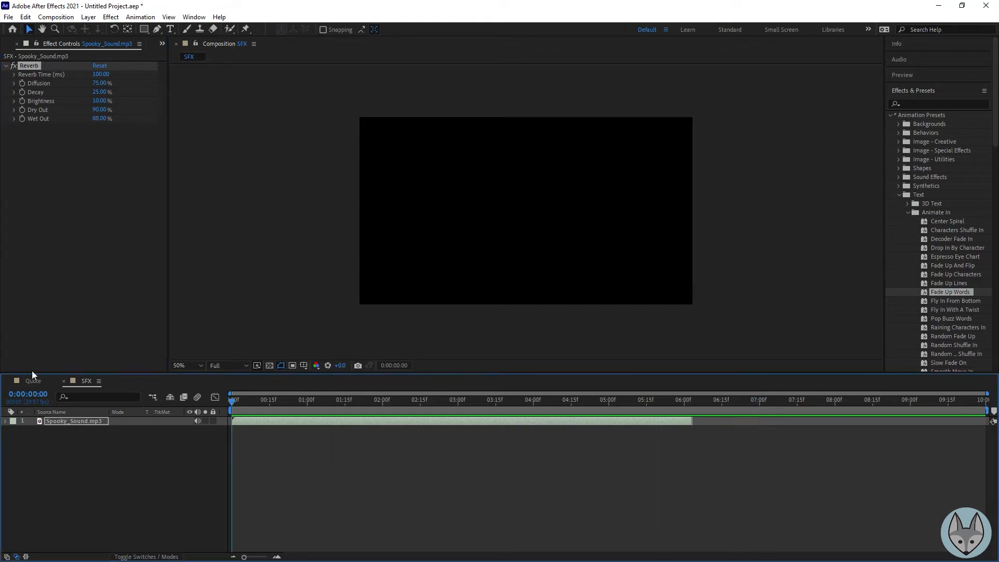
key("space")
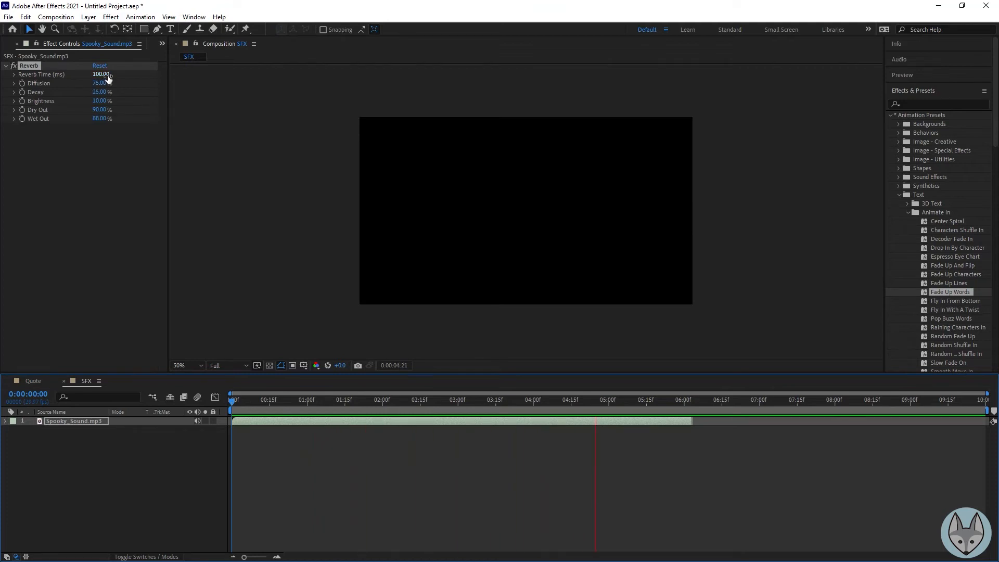
key("space")
Set the Reverb Time to 240 ms, and play the sound again from the start
left_click_drag(101, 74, 159, 80)
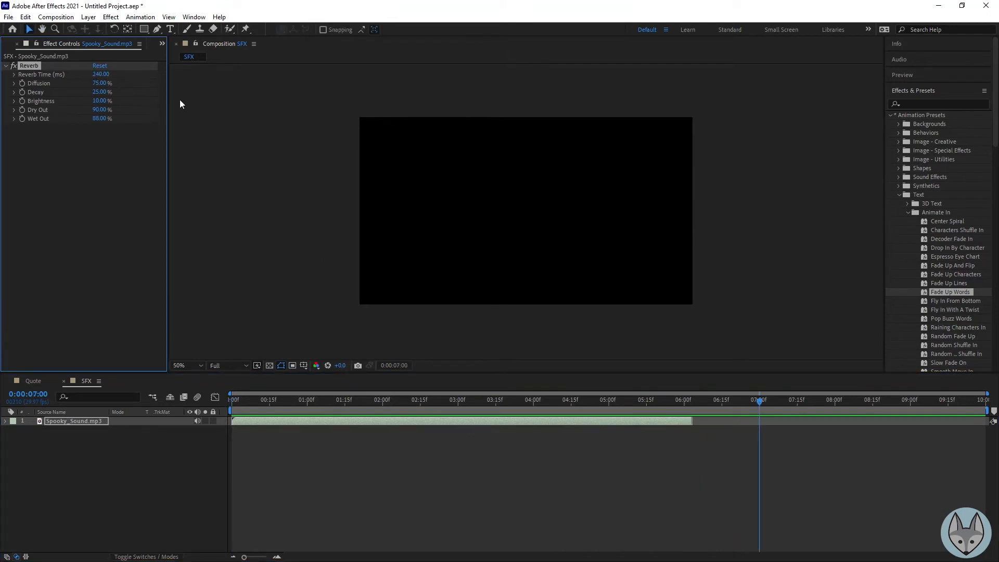
left_click_drag(555, 399, 174, 405)
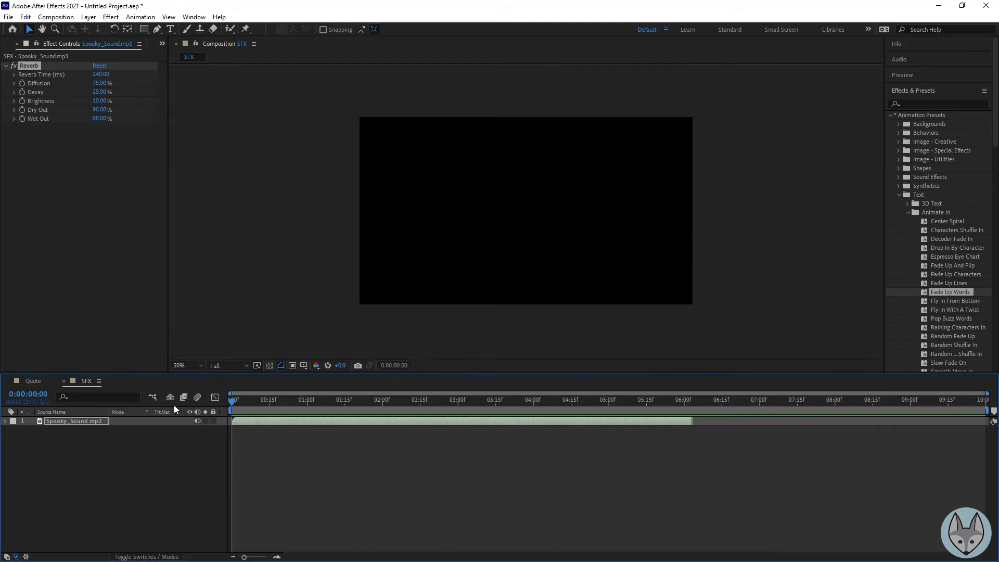
key("space")
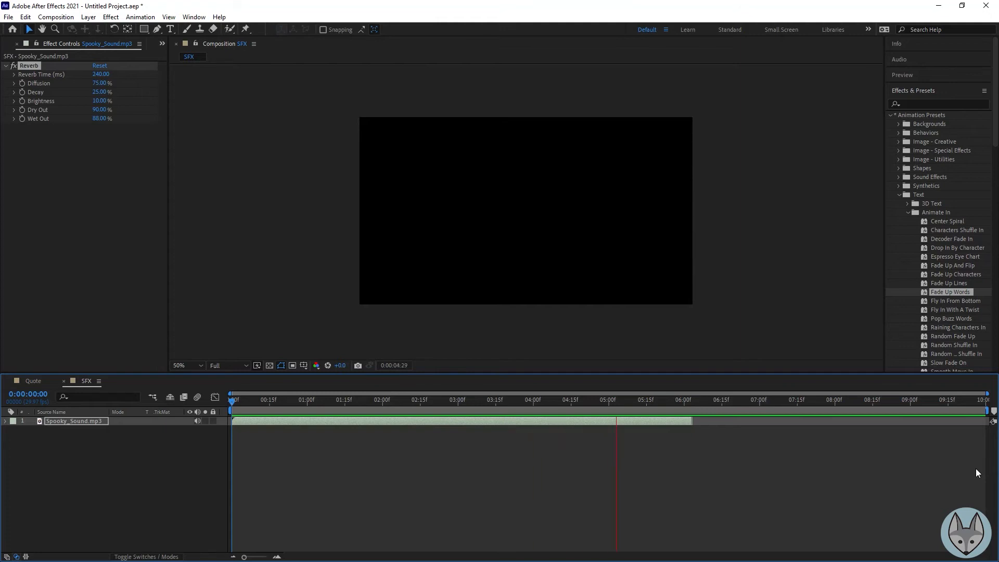
key("space")
Remove the Reverb effect from the Spooky_Sound.mp3 layer
left_click(27, 68)
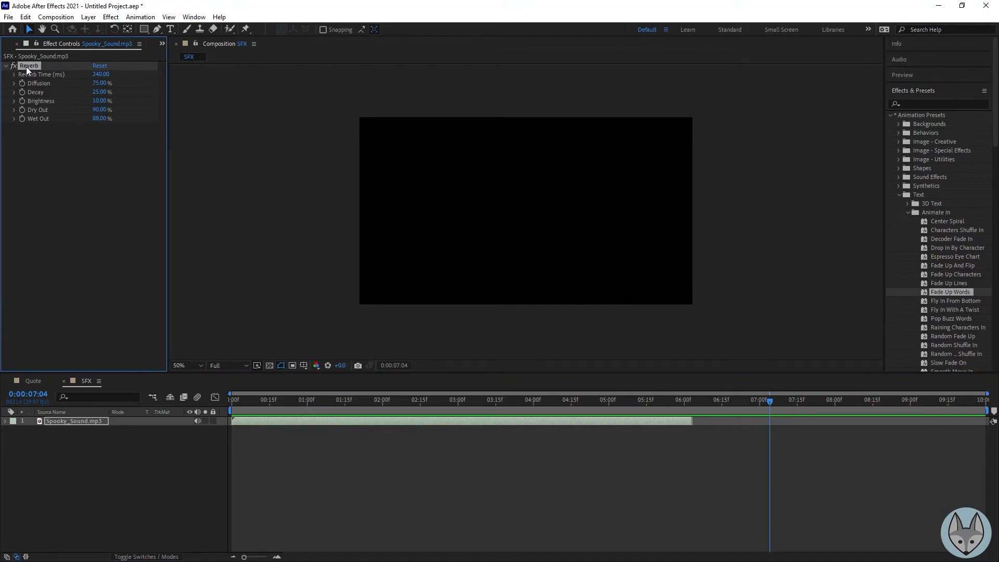
key("Delete")
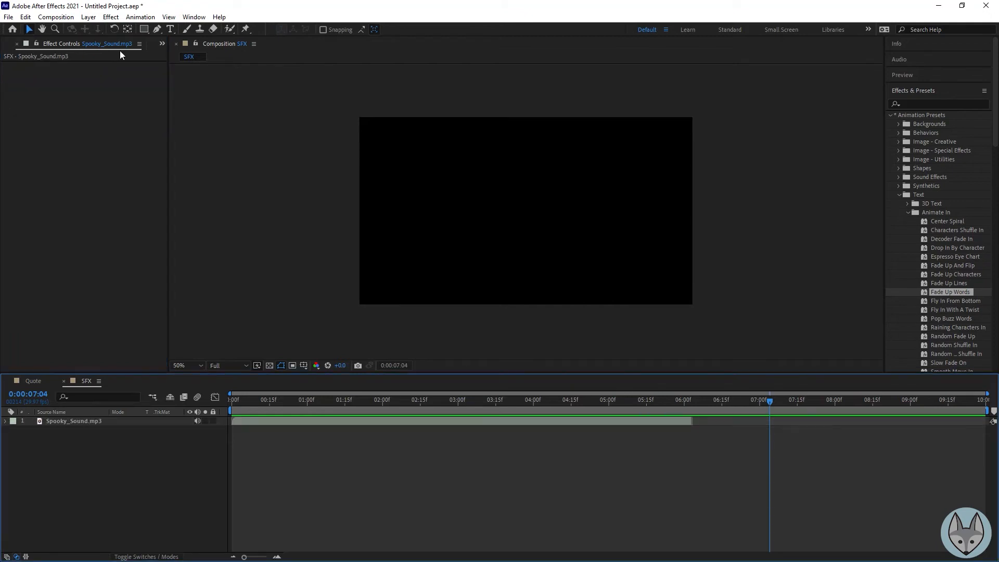
Bring back the list of project items, and switch to the Quote composition with no layer selected
left_click(163, 44)
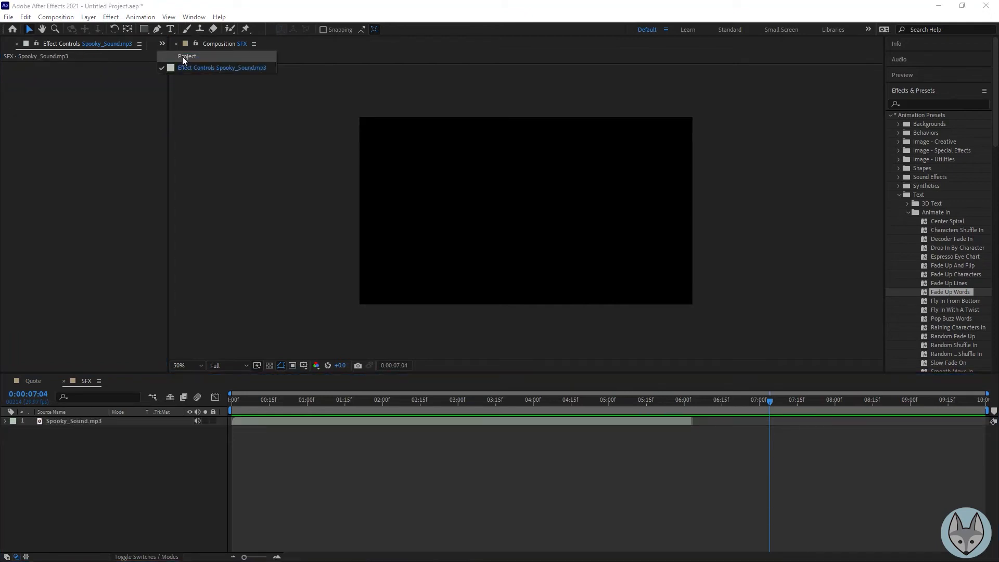
left_click(183, 57)
left_click(33, 381)
left_click(73, 448)
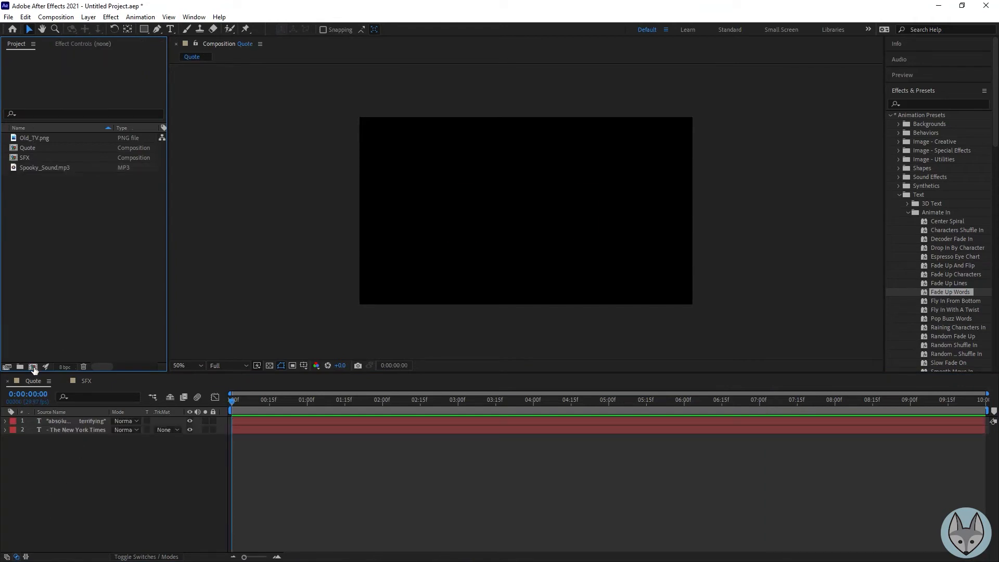
Create a 1280 x 720, 29.97 fps, 10-second composition named Title
left_click(33, 367)
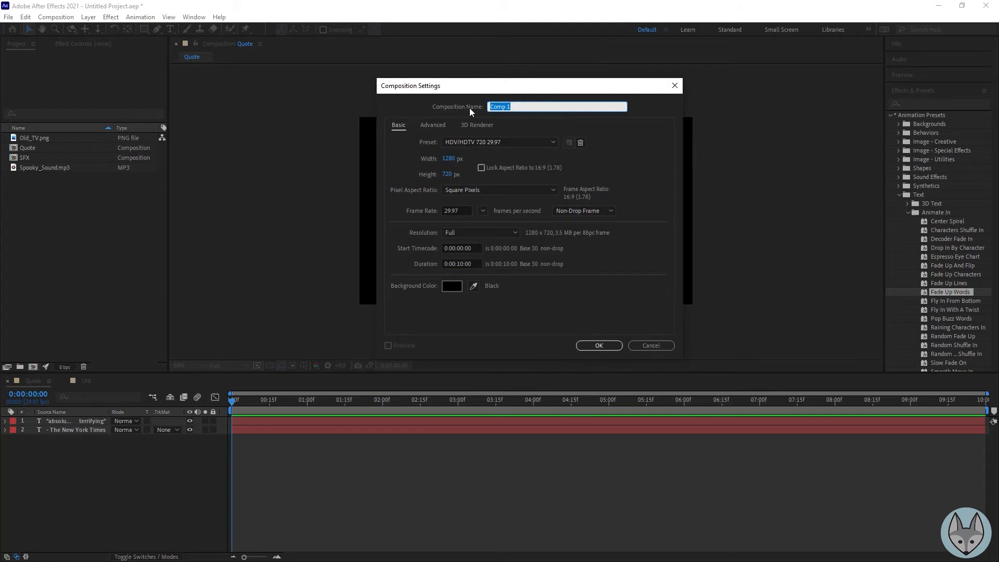
type("Title")
left_click(607, 346)
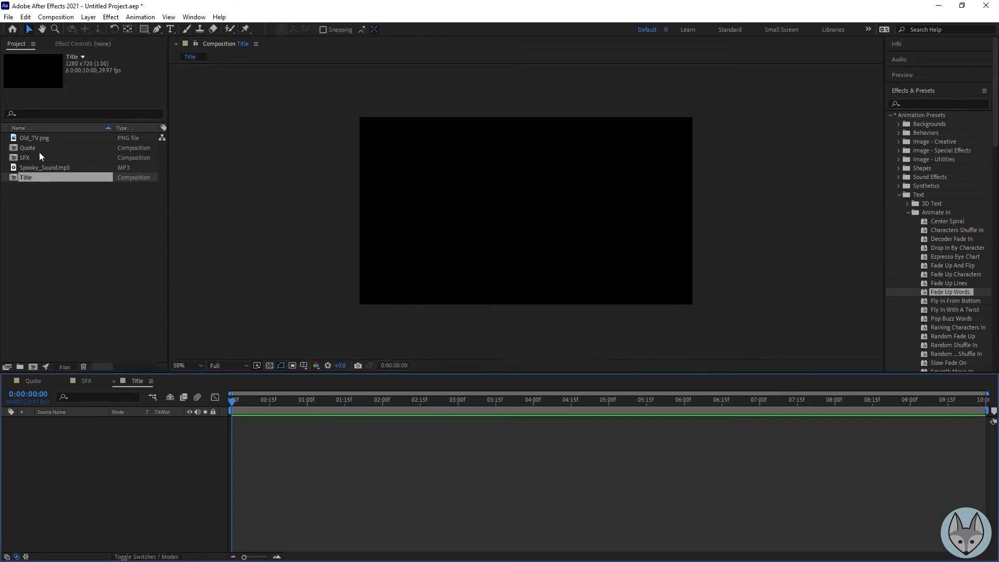
Add the Quote and SFX compositions as layers in Title, with SFX below Quote, and play the result from the start
left_click_drag(14, 149, 173, 451)
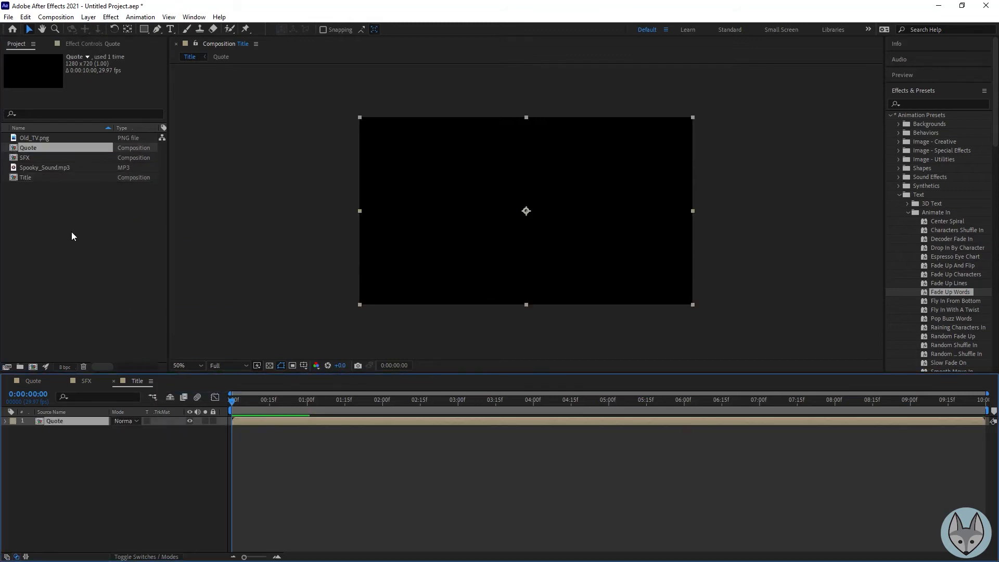
left_click_drag(27, 156, 136, 489)
left_click_drag(285, 404, 183, 410)
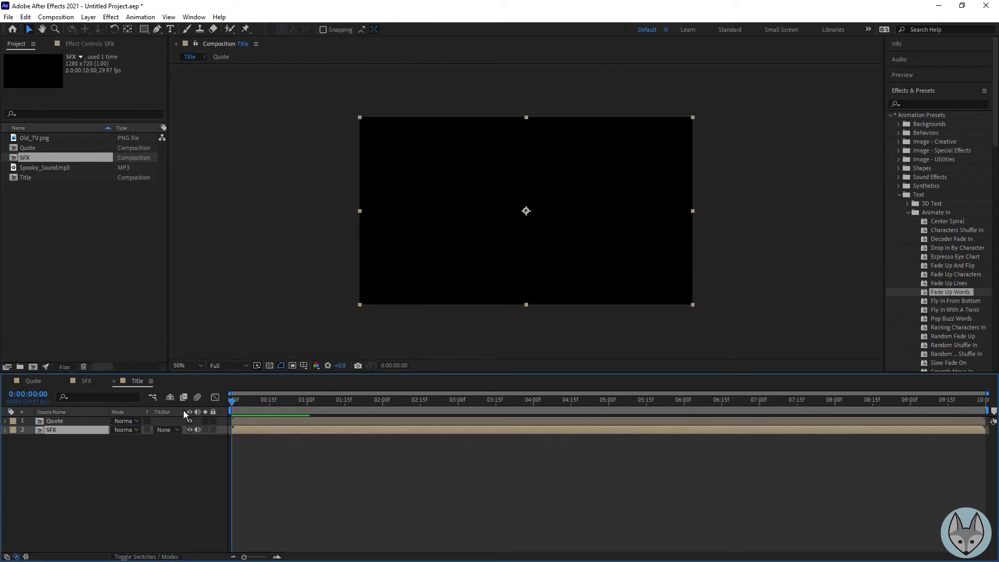
key("space")
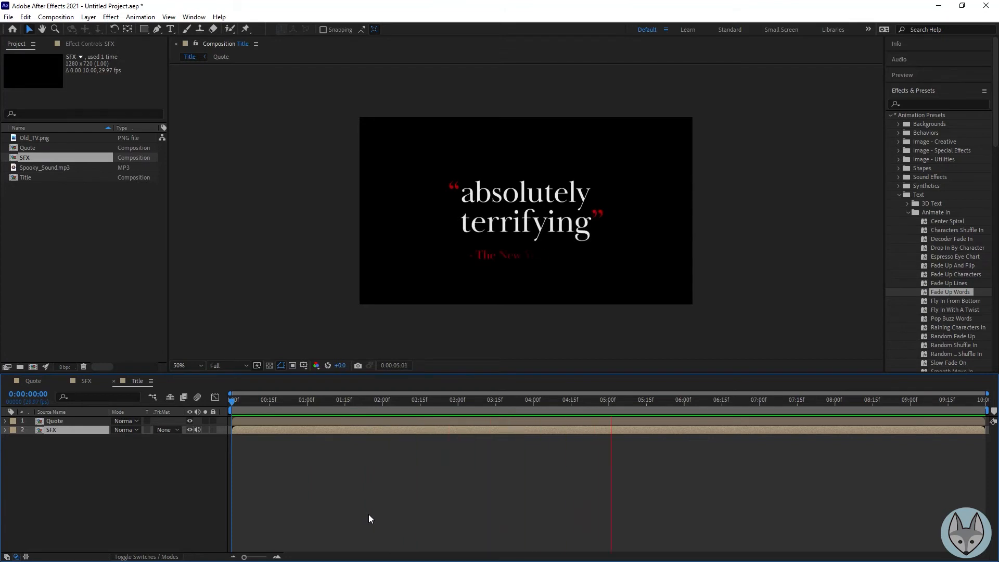
key("space")
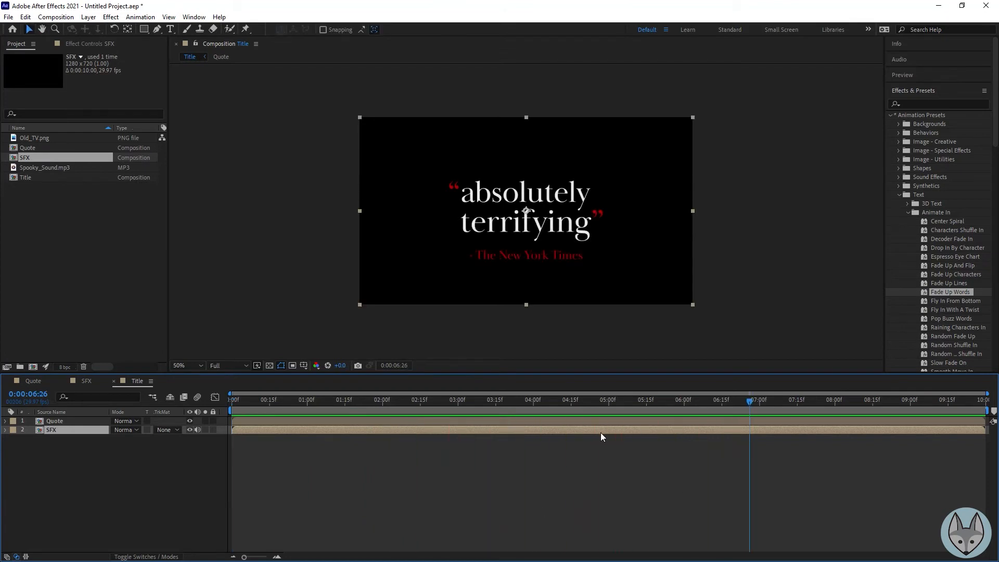
Move the playhead back to the beginning, and apply the Reverb effect to the SFX layer
left_click_drag(748, 400, 233, 421)
left_click(45, 465)
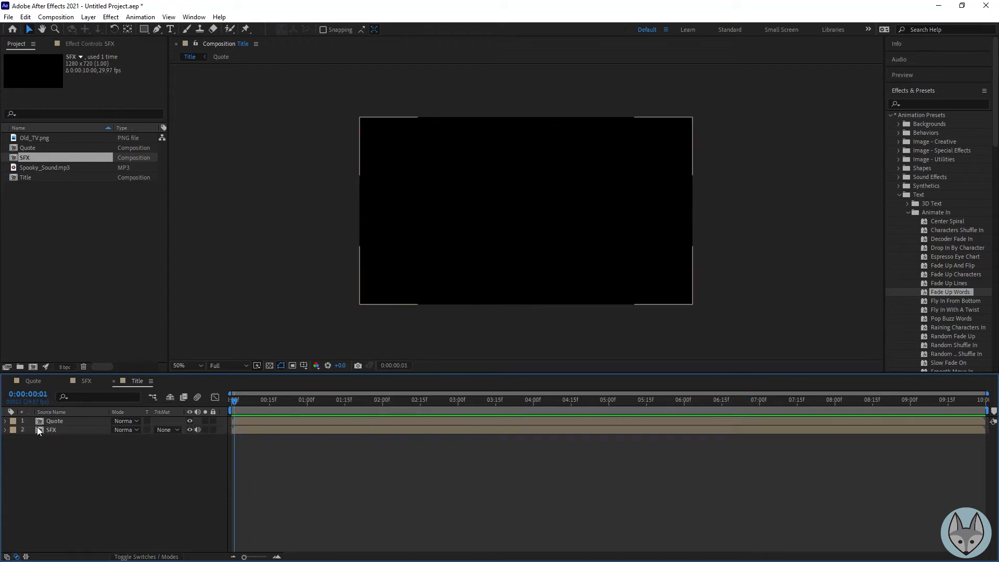
left_click(35, 430)
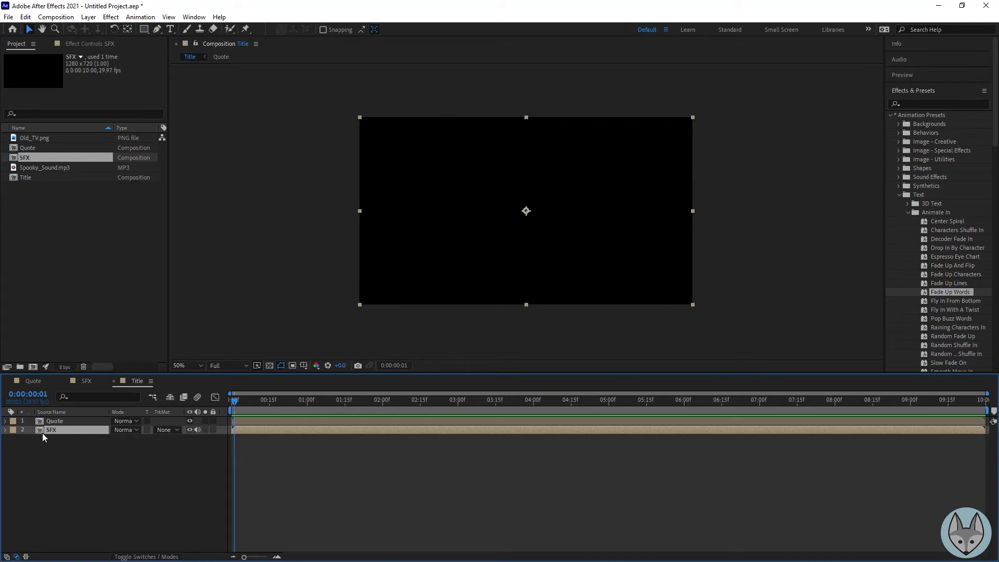
left_click(111, 18)
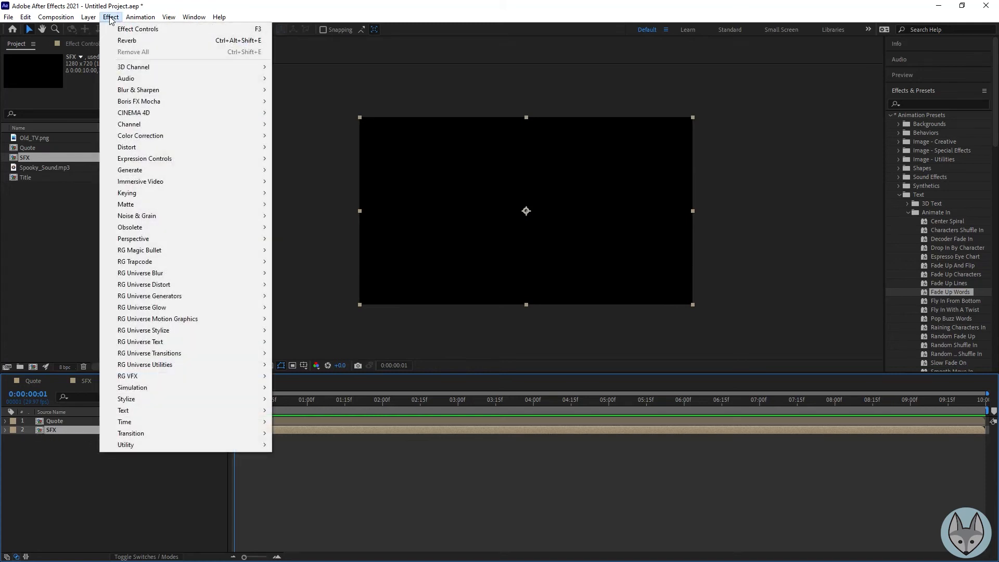
left_click(127, 41)
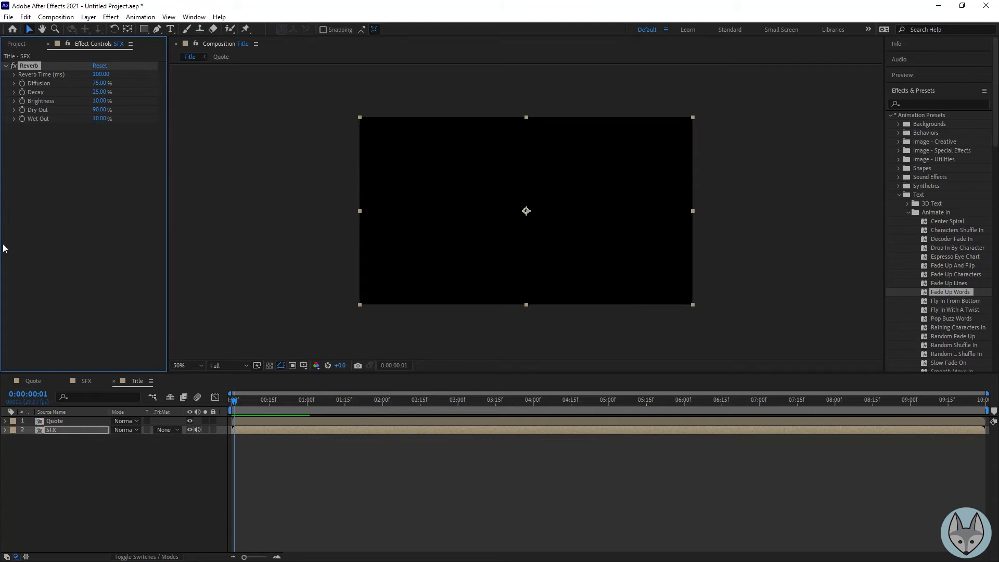
Set the Reverb effect's Reverb Time to 285 ms, Wet Out to 104% and Decay to 57%
left_click_drag(104, 77, 200, 79)
left_click_drag(98, 118, 147, 119)
left_click(99, 92)
type("57")
key("Return")
Play the Title composition from the start to hear the reverb on the sound effects
left_click_drag(305, 403, 120, 404)
key("space")
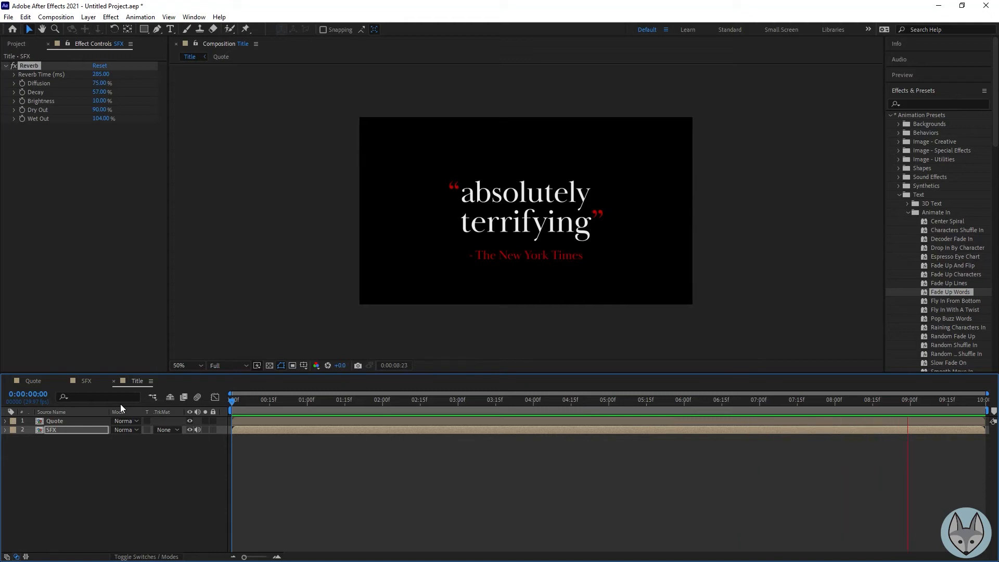
key("space")
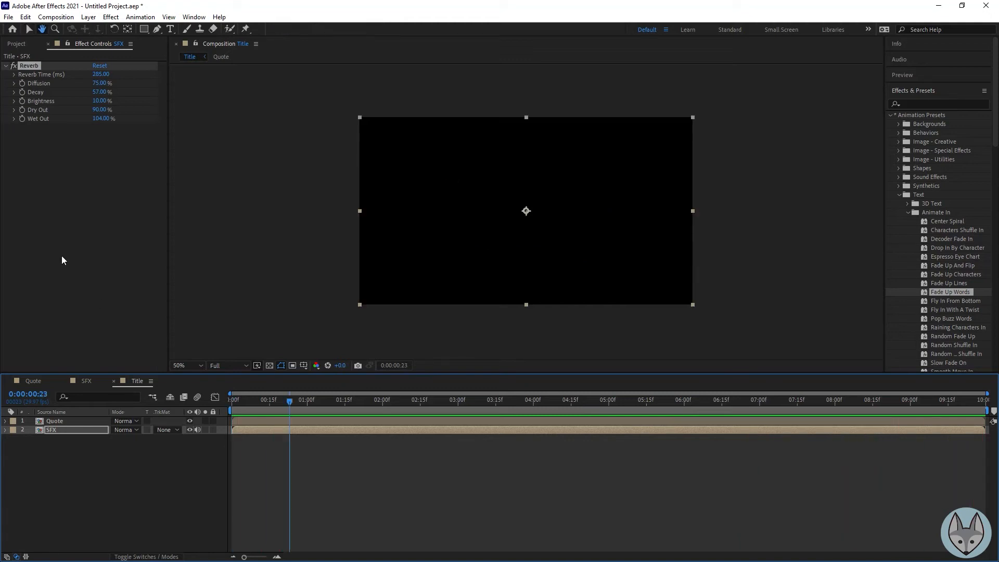
Set the Reverb effect's Decay to 43% and Reverb Time to 256 ms, and collapse the effect's settings
mouse_move(99, 92)
left_mouse_down()
mouse_move(90, 94)
mouse_move(102, 74)
mouse_move(94, 75)
left_mouse_up()
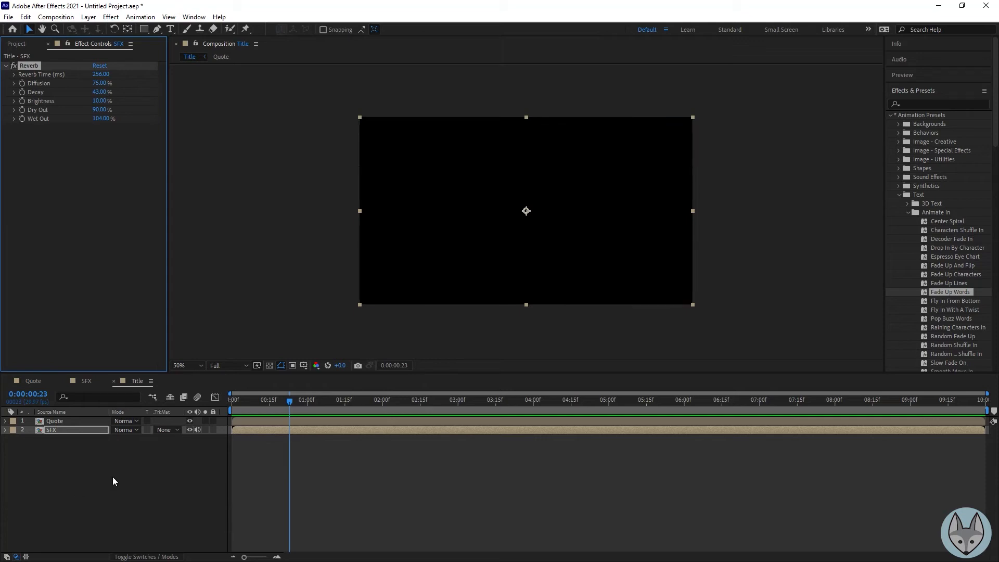
left_click(91, 467)
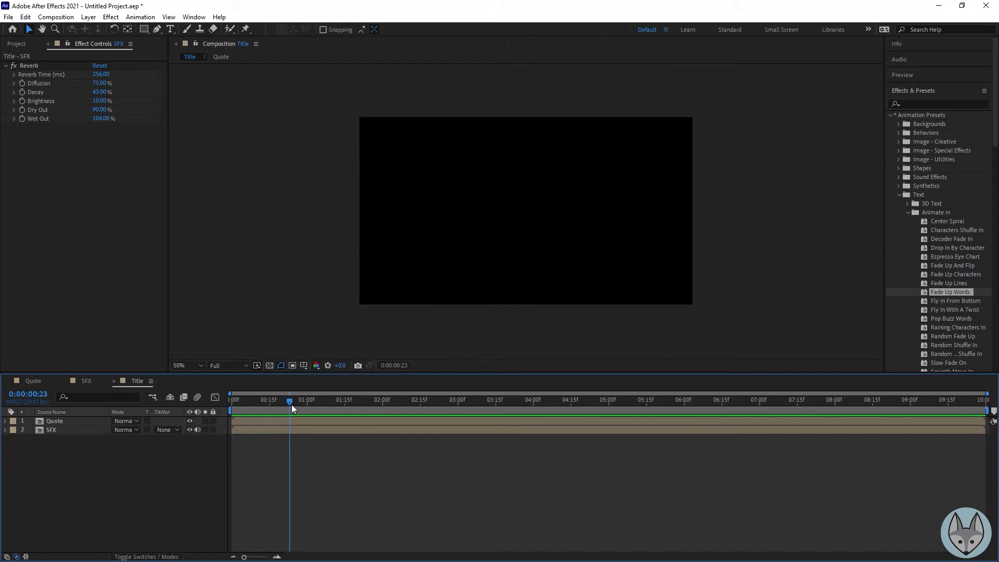
left_click_drag(291, 401, 211, 412)
left_click(6, 67)
left_click(6, 66)
left_click(68, 467)
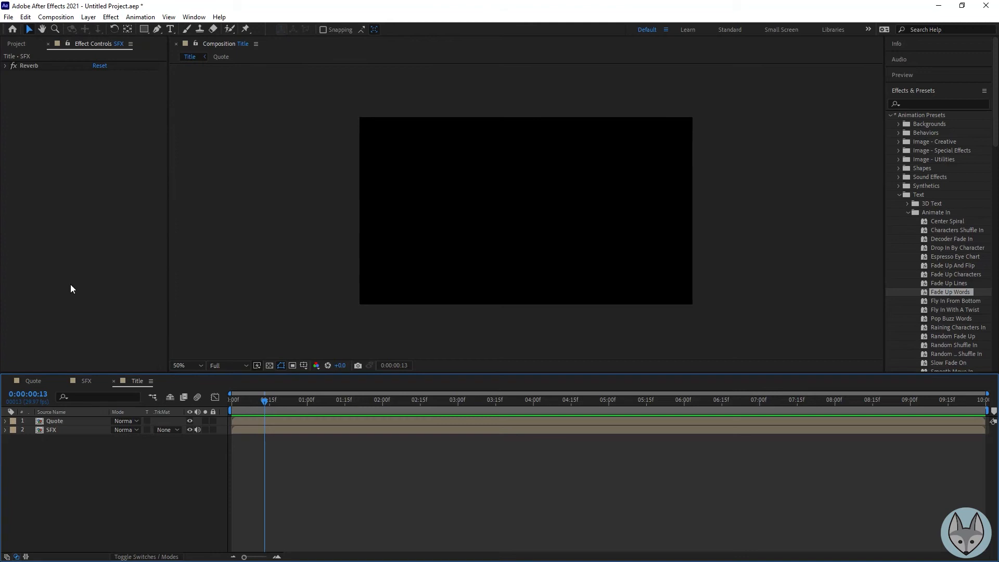
Create a 1280 x 720, 29.97 fps composition named OLD TV with a duration of 15 seconds
left_click(16, 44)
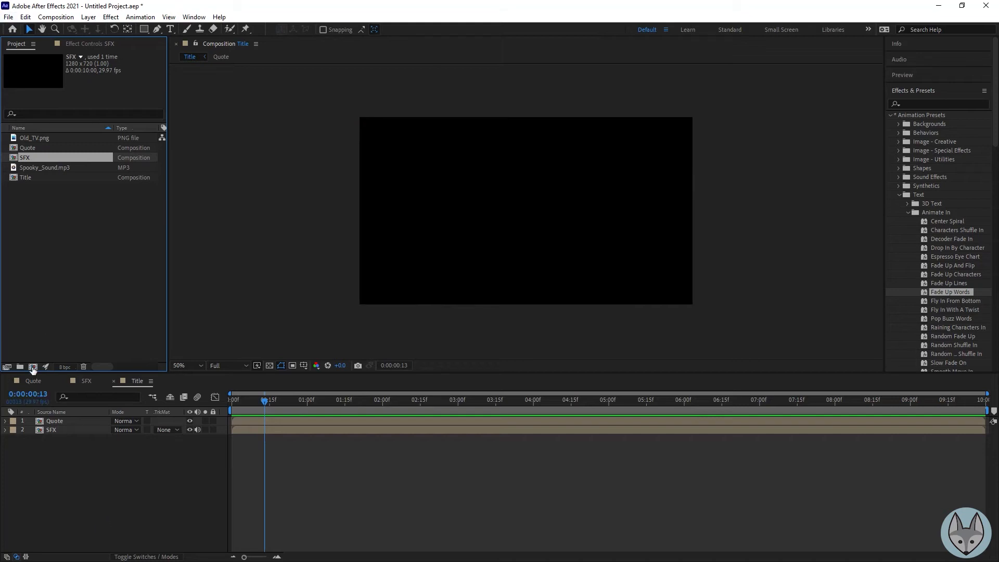
left_click(32, 367)
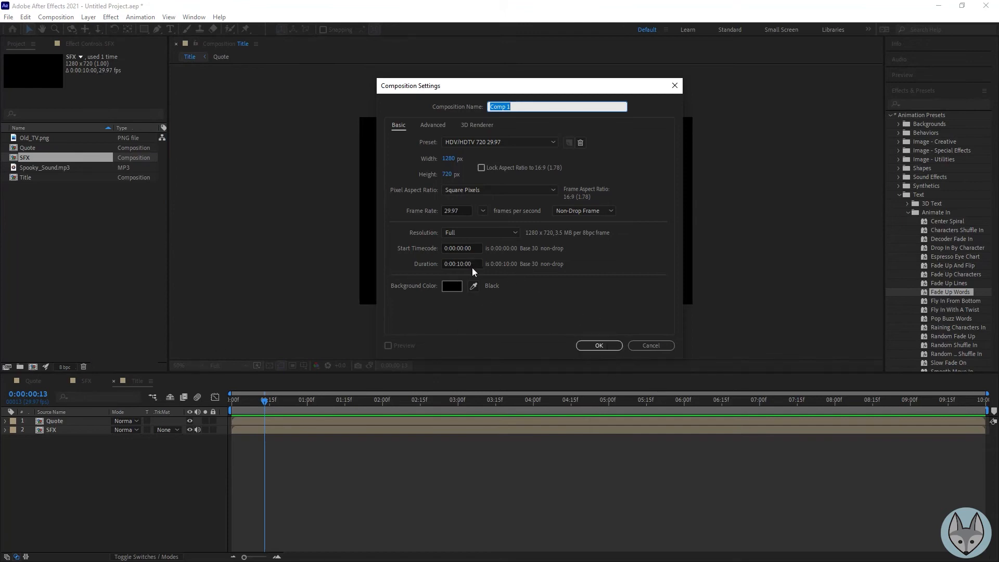
left_click_drag(476, 263, 405, 263)
type("1")
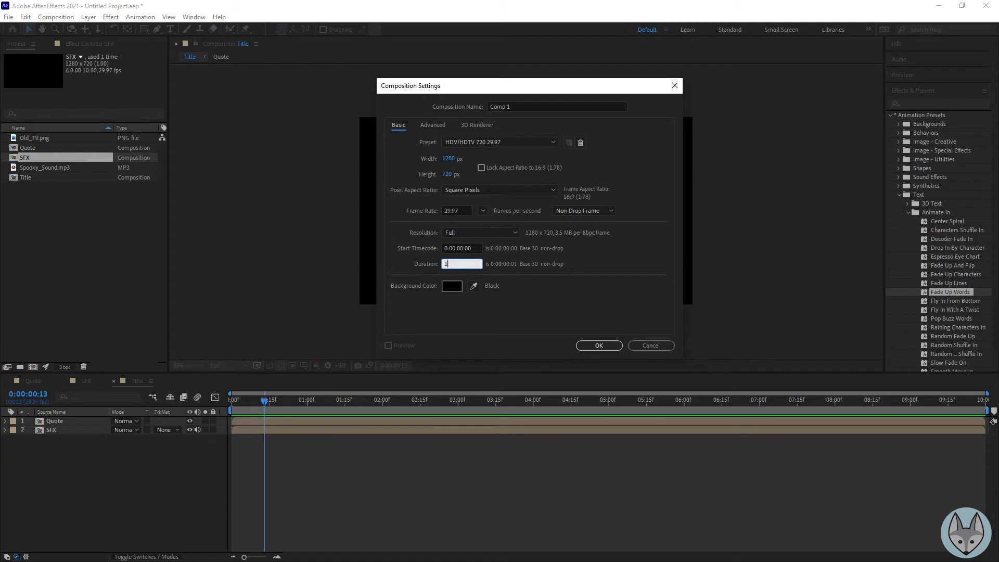
type("5.00")
key("Tab")
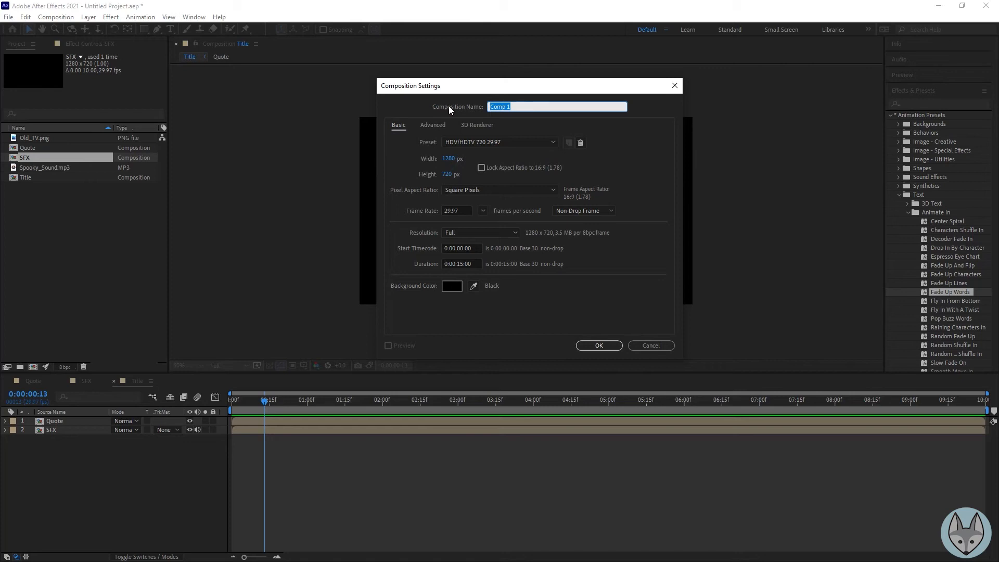
type("OLD TV")
left_click(605, 349)
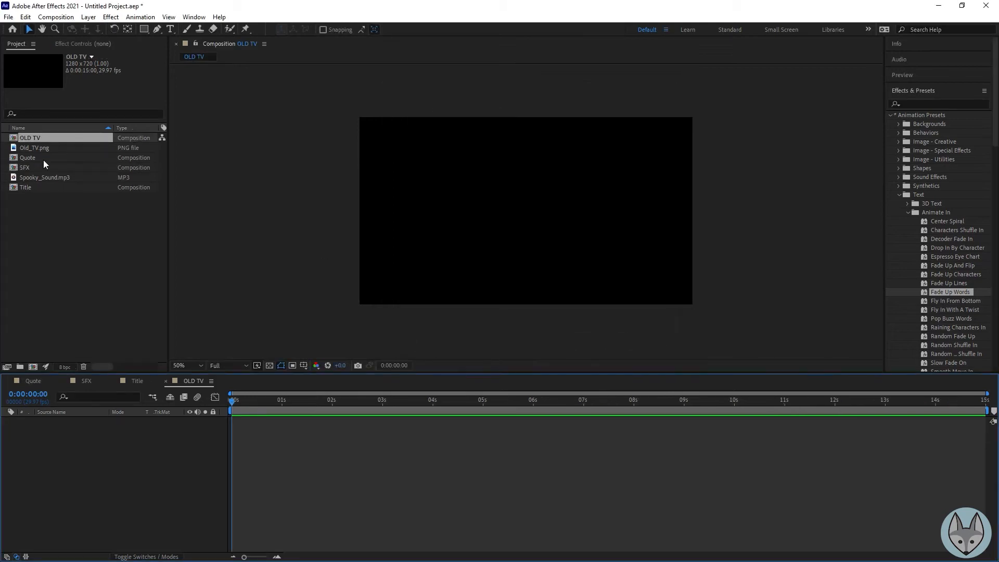
Add Old_TV.png to the OLD TV timeline, and align the layer's start with the beginning of the composition
left_click_drag(16, 149, 259, 470)
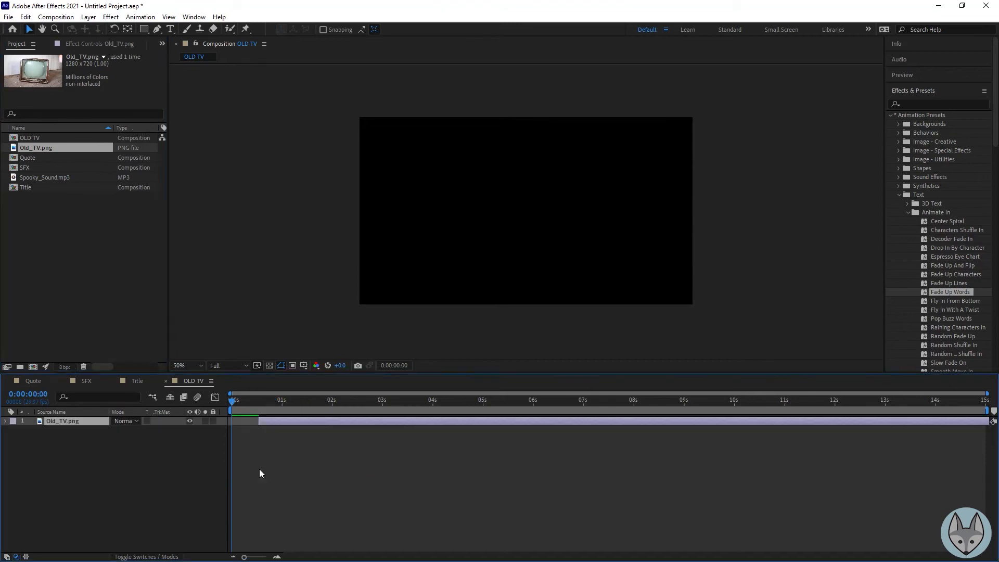
left_click_drag(294, 419, 270, 420)
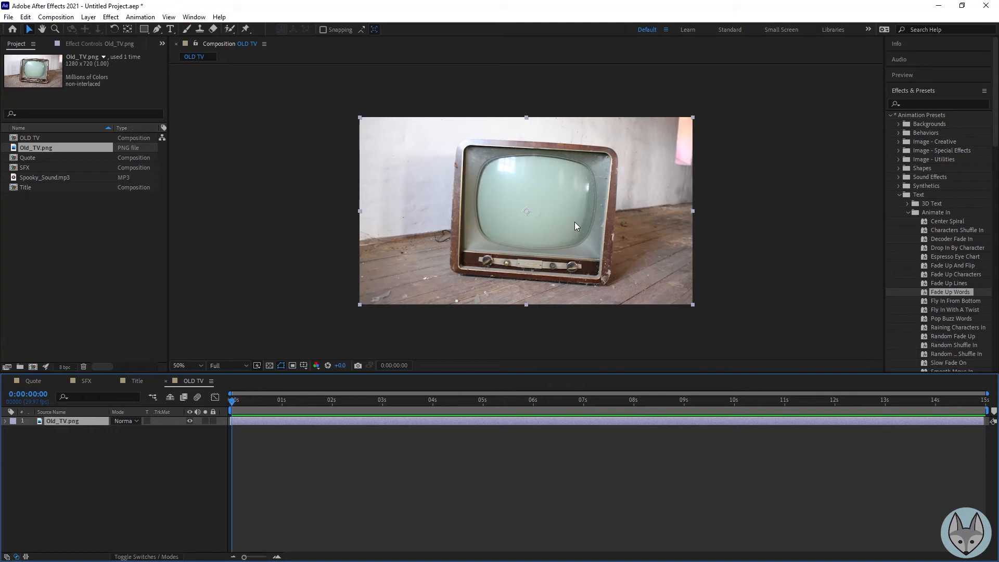
Draw a closed, curved Pen tool mask around the glass screen of the television on the Old_TV.png layer
scroll(575, 221, "up", 3)
scroll(500, 235, "down", 1)
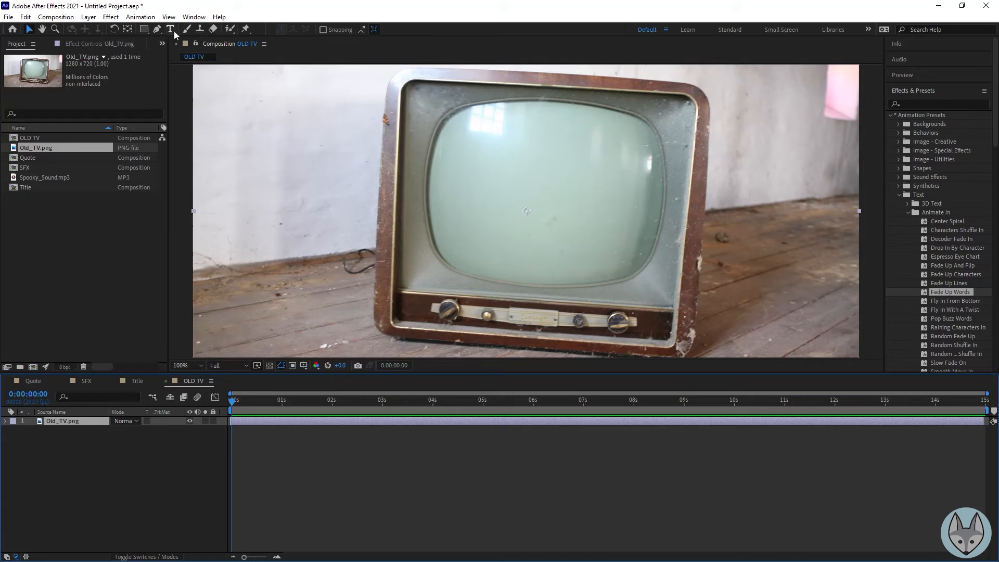
left_click(157, 29)
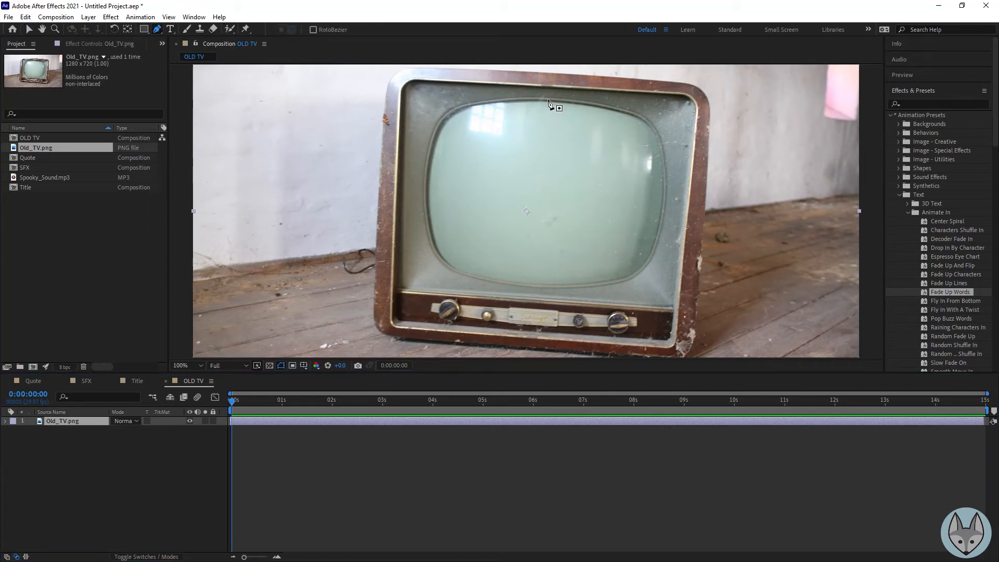
left_click_drag(547, 100, 570, 106)
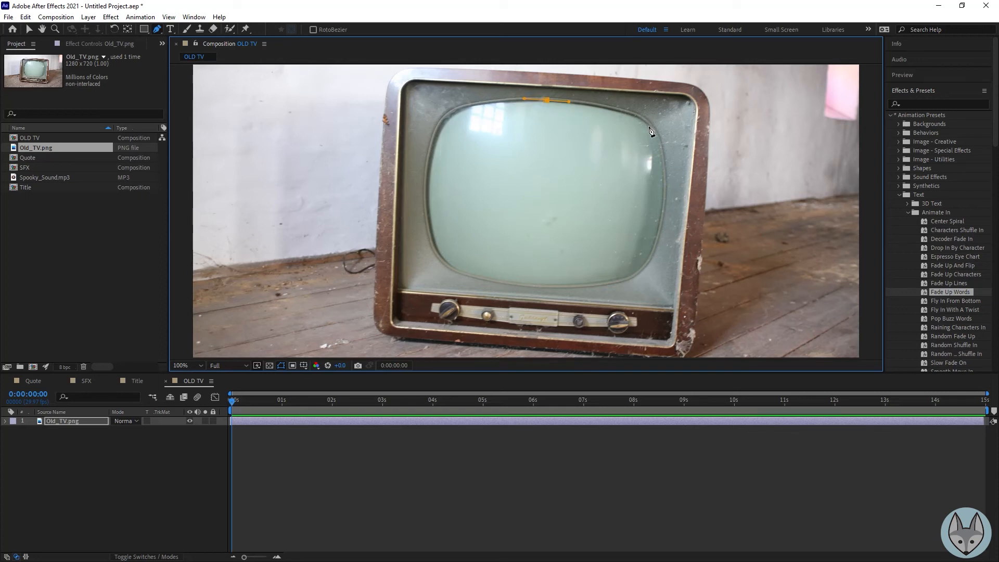
left_click_drag(649, 126, 661, 142)
left_click_drag(662, 206, 658, 229)
left_click_drag(637, 271, 633, 278)
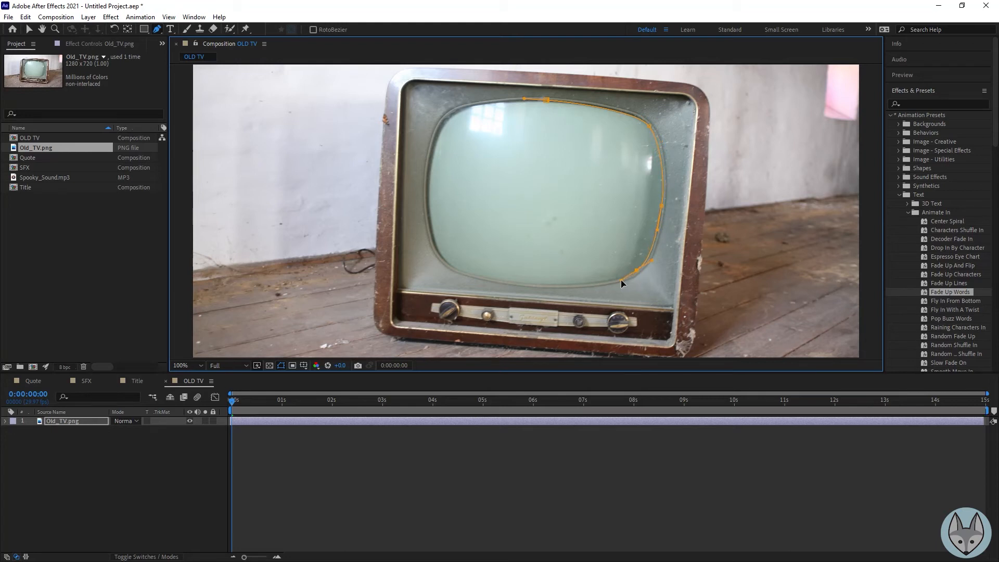
left_click_drag(621, 281, 622, 281)
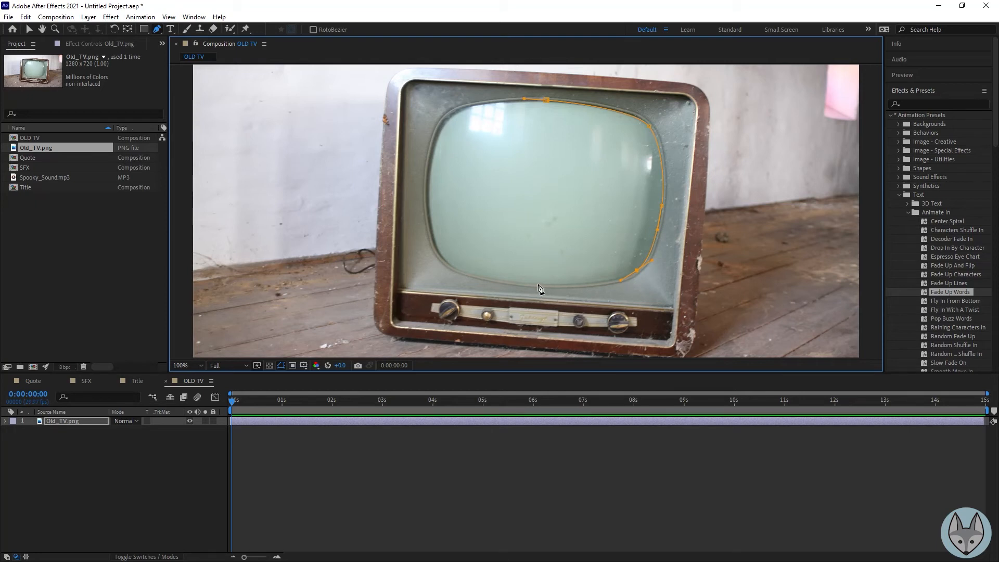
left_click_drag(537, 284, 499, 279)
left_click_drag(443, 258, 435, 245)
left_click_drag(427, 188, 427, 164)
left_click_drag(448, 117, 461, 107)
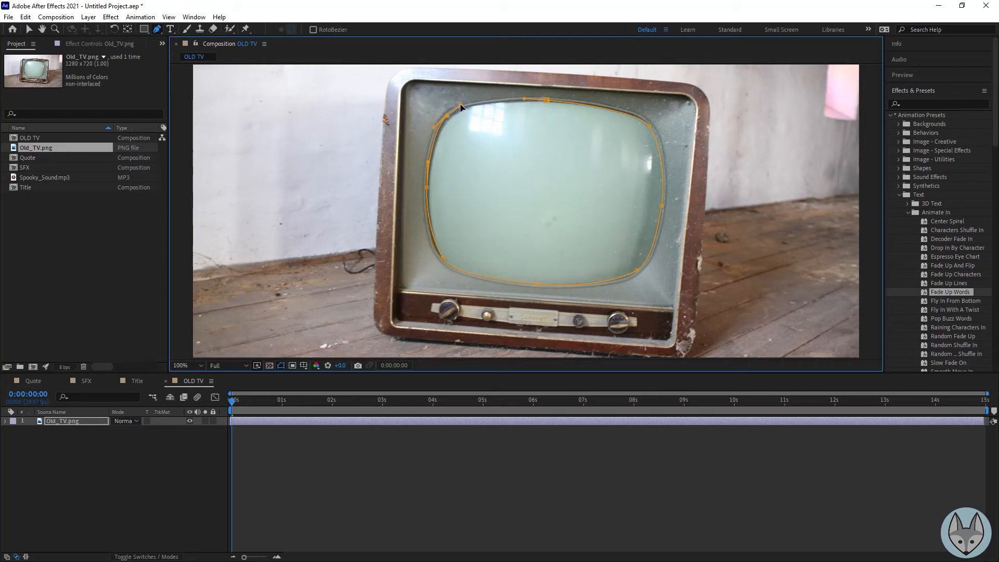
left_click(548, 101)
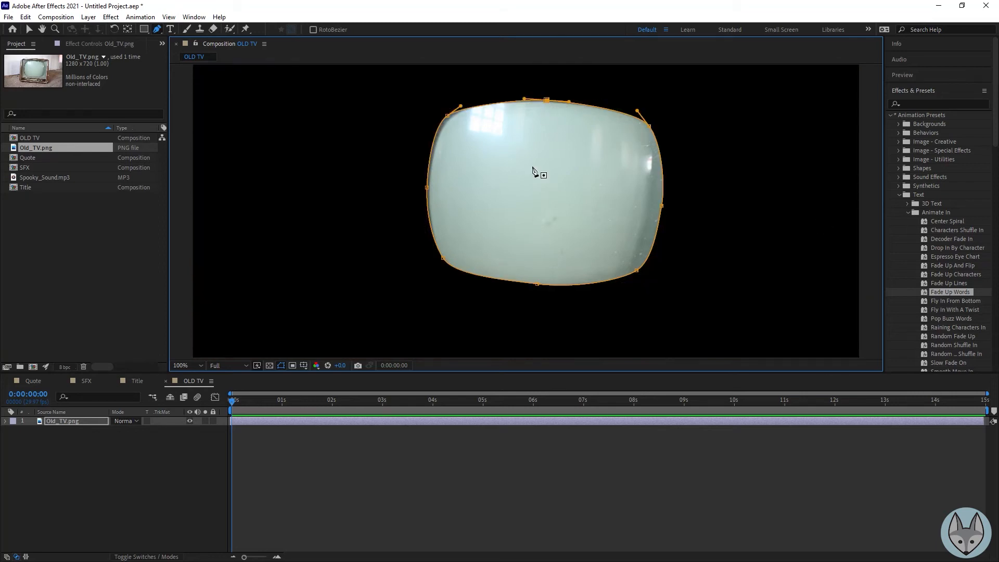
Duplicate the masked Old_TV.png layer, and hide the upper copy, leaving the lower one selected
left_click(27, 28)
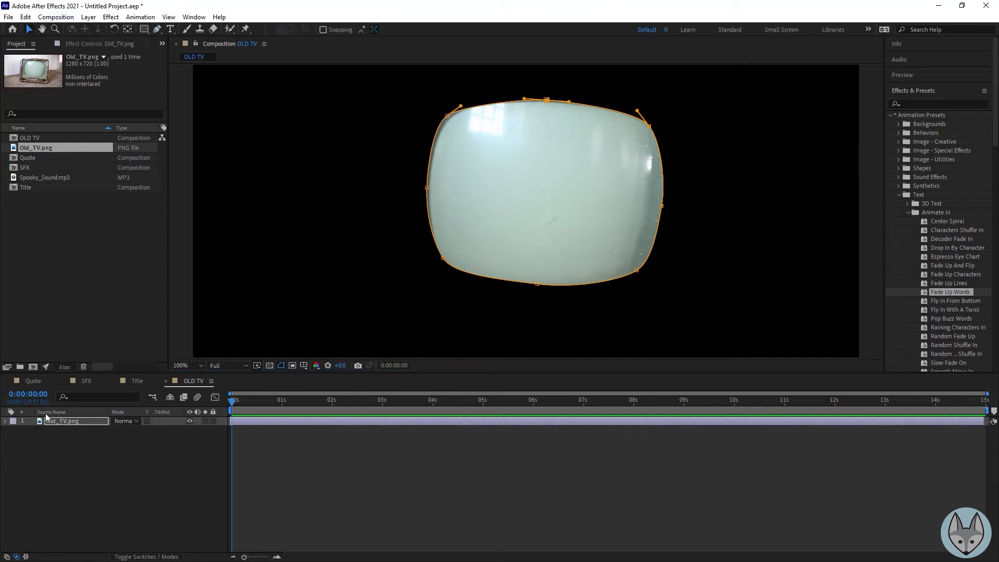
left_click(73, 424)
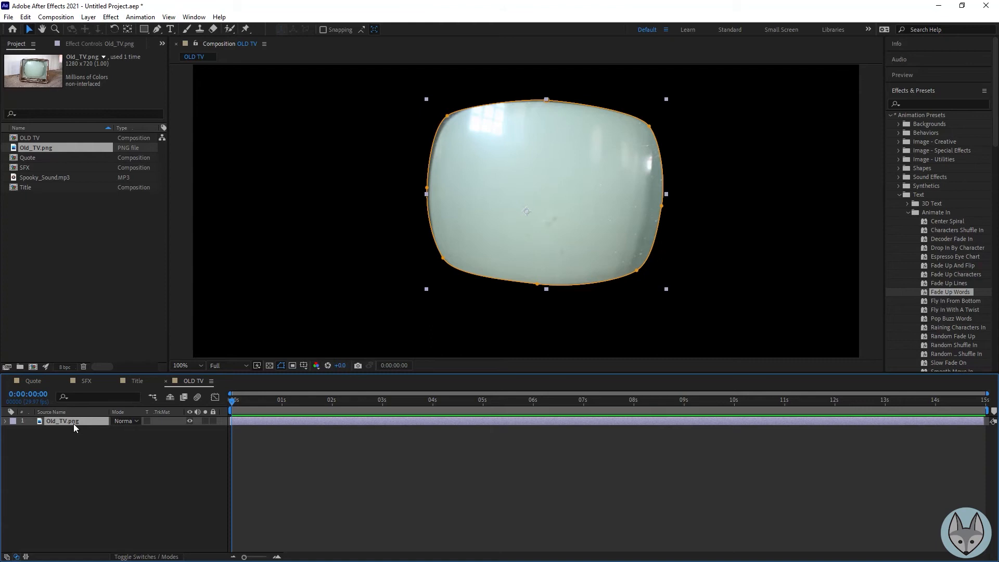
key("ctrl+d")
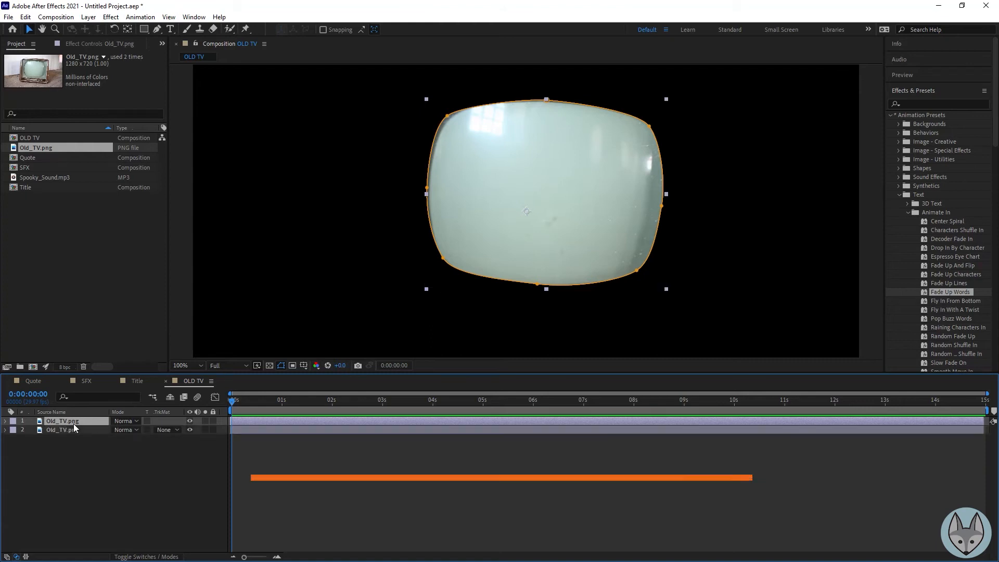
left_click(59, 450)
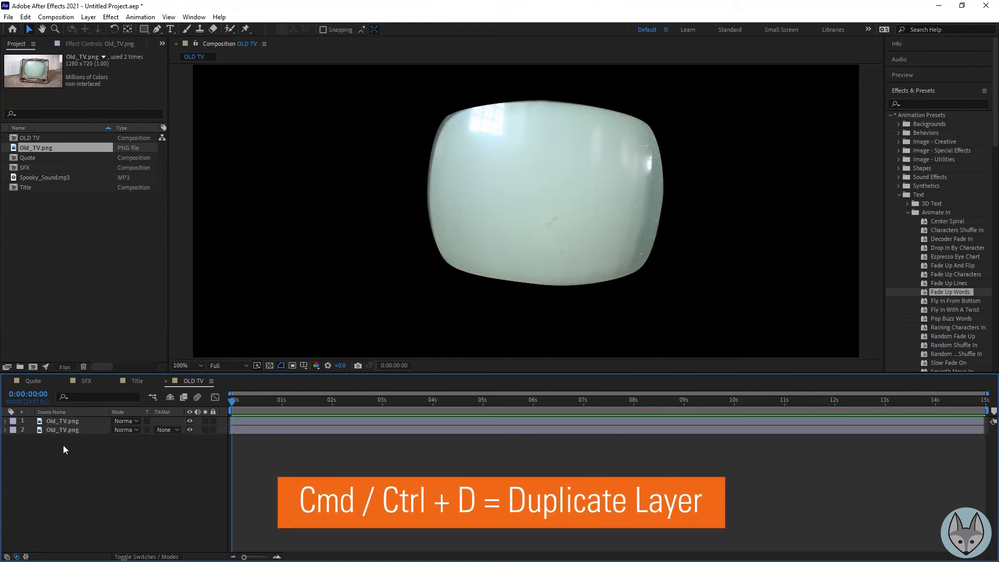
left_click(189, 421)
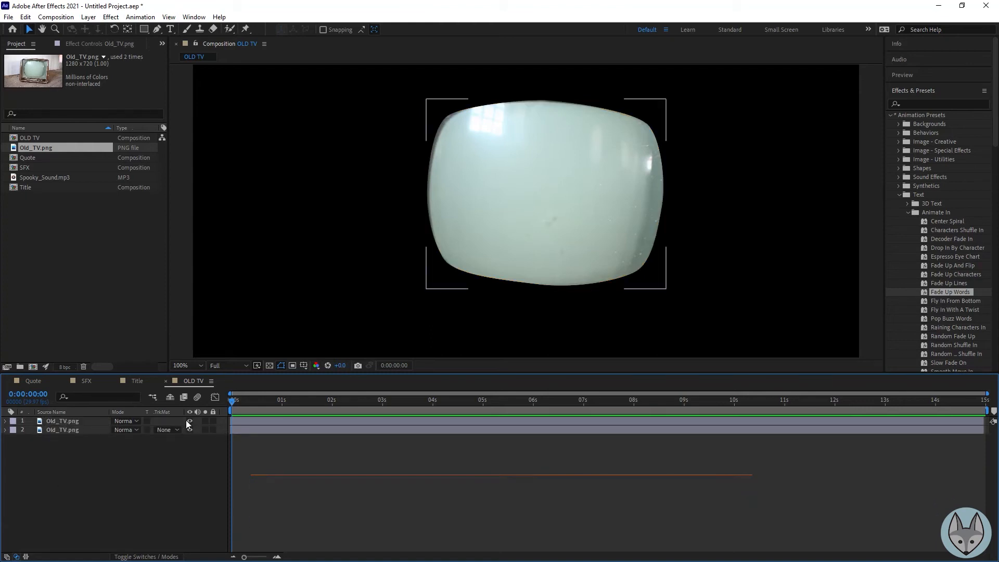
left_click(53, 431)
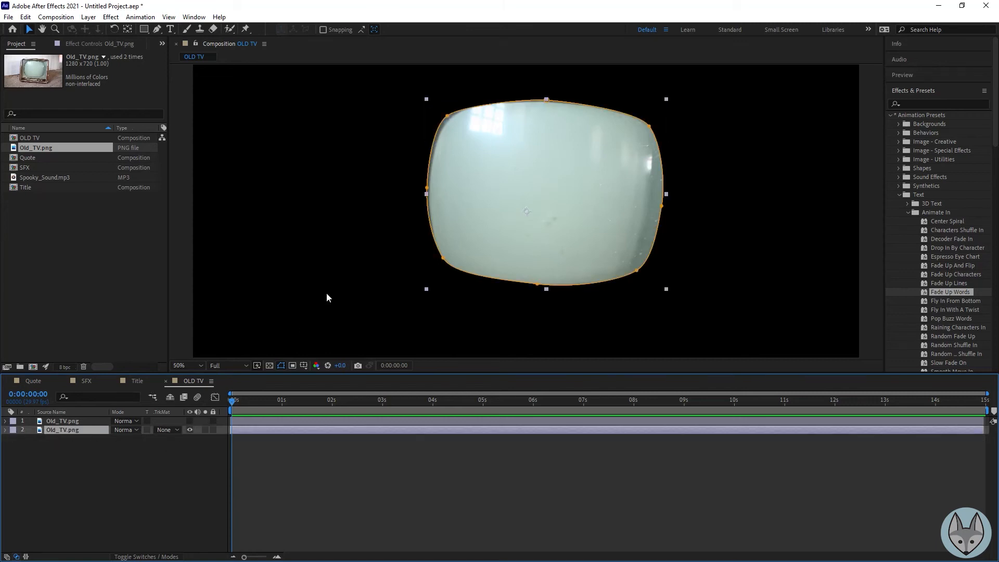
Invert Mask 1 on the lower Old_TV.png layer so the television's glass area is cut out
key("comma")
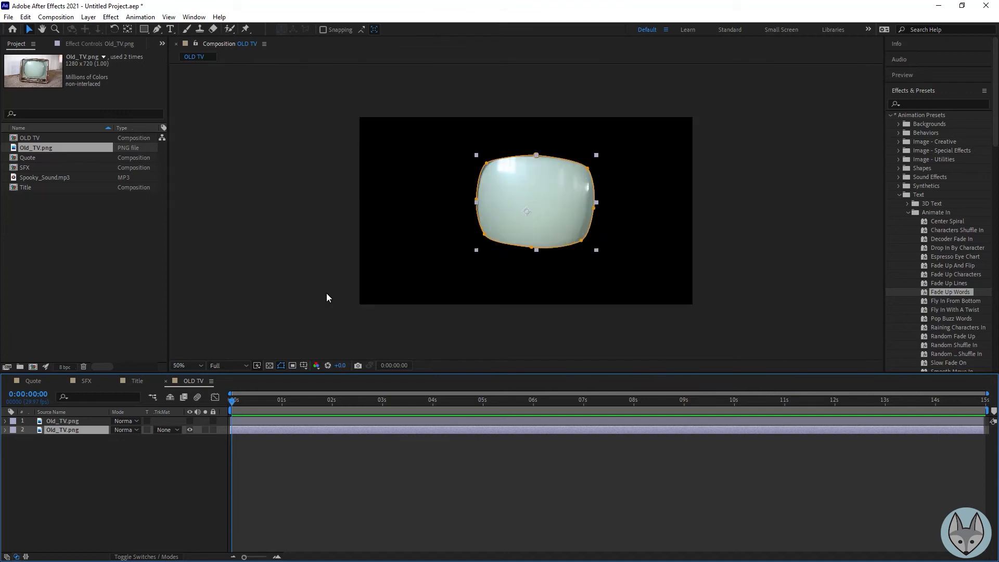
left_click(5, 430)
left_click(14, 439)
key("m")
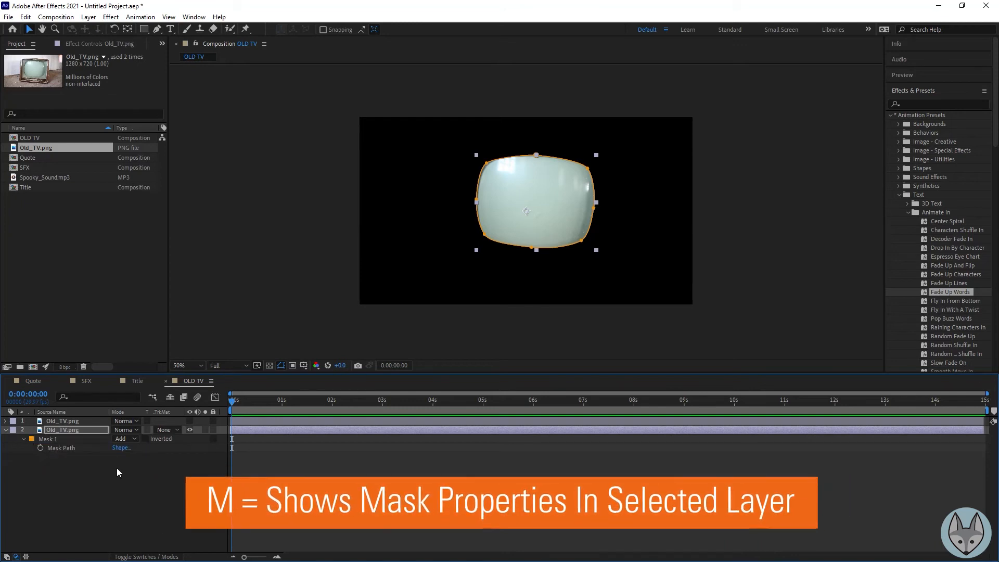
left_click(146, 439)
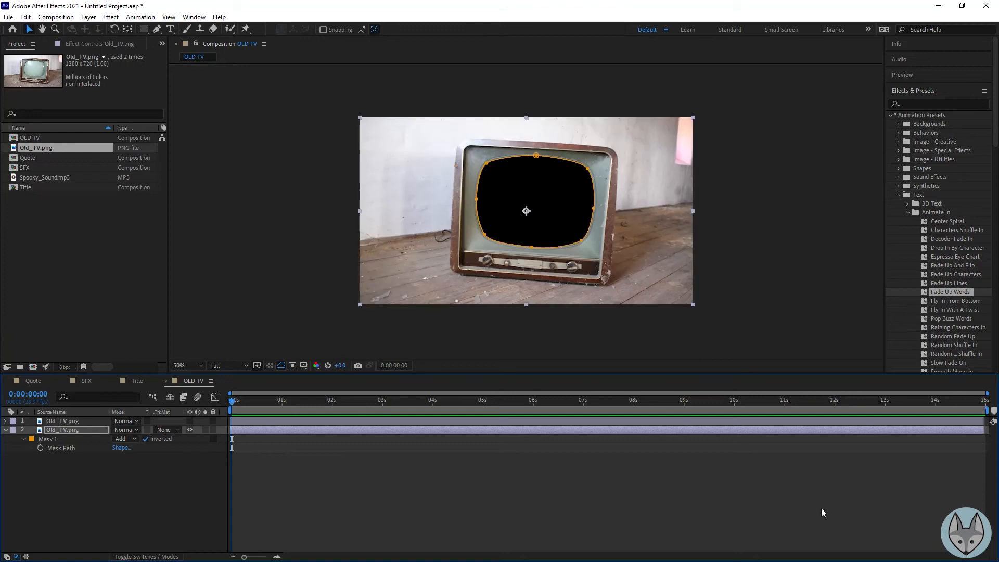
left_click(69, 491)
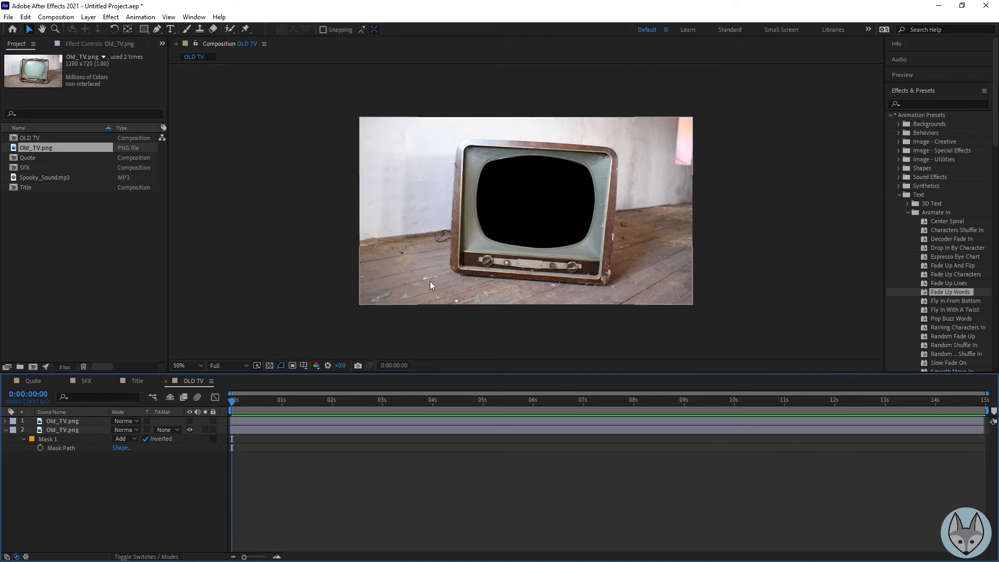
left_click(5, 430)
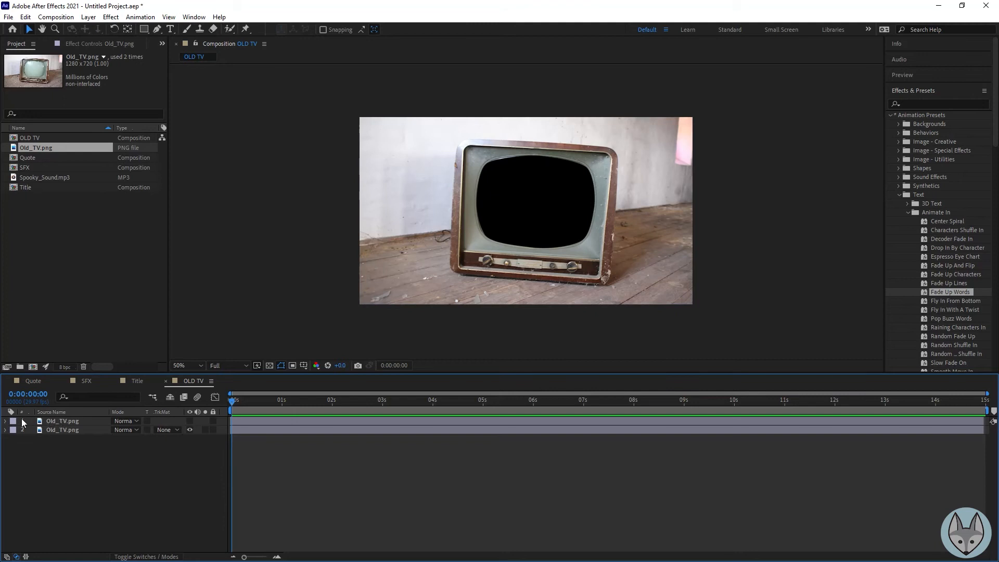
Make the upper Old_TV.png layer visible again and rename it TV Screen
left_click(190, 420)
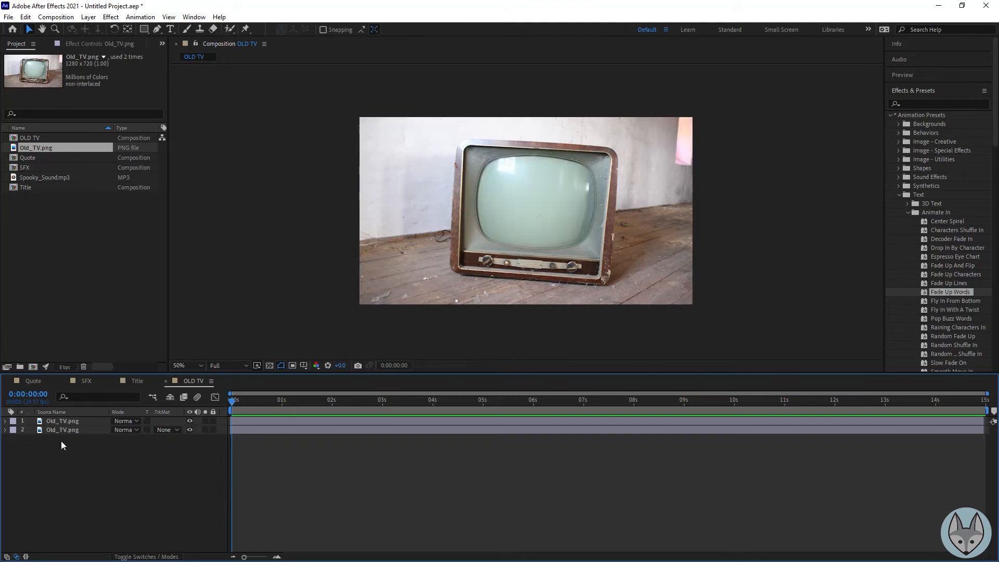
left_click(63, 422)
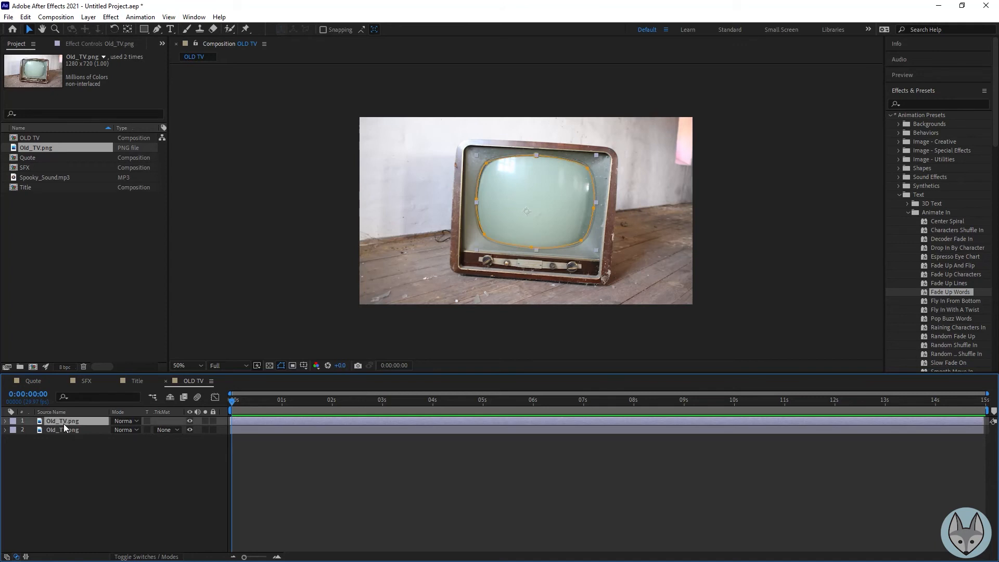
key("Return")
type("TV Screen")
key("Return")
Add the Lumetri Color effect to the lower Old_TV.png layer and set its Creative look to SL NOIR NOUVELLE
left_click(56, 431)
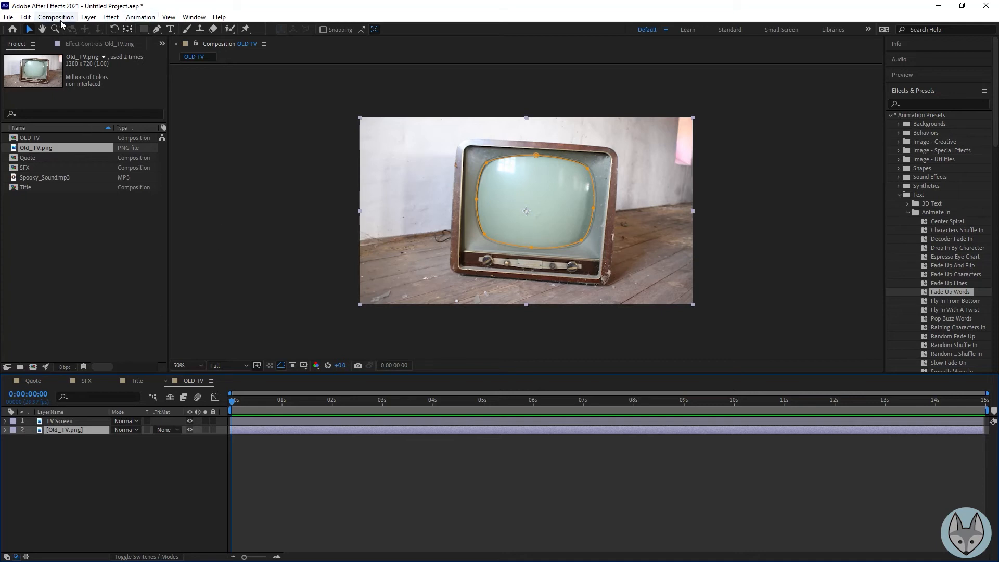
left_click(116, 19)
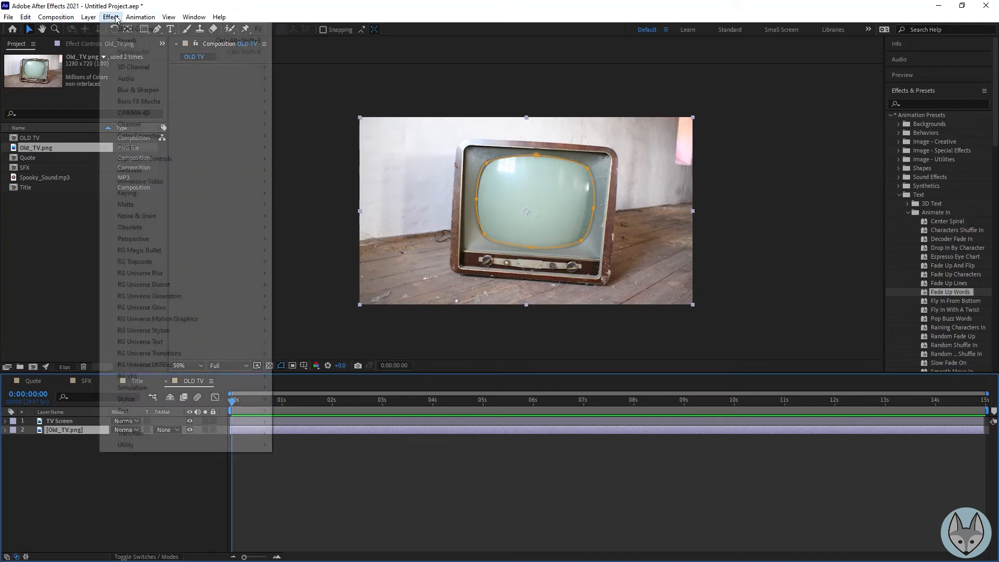
mouse_move(159, 130)
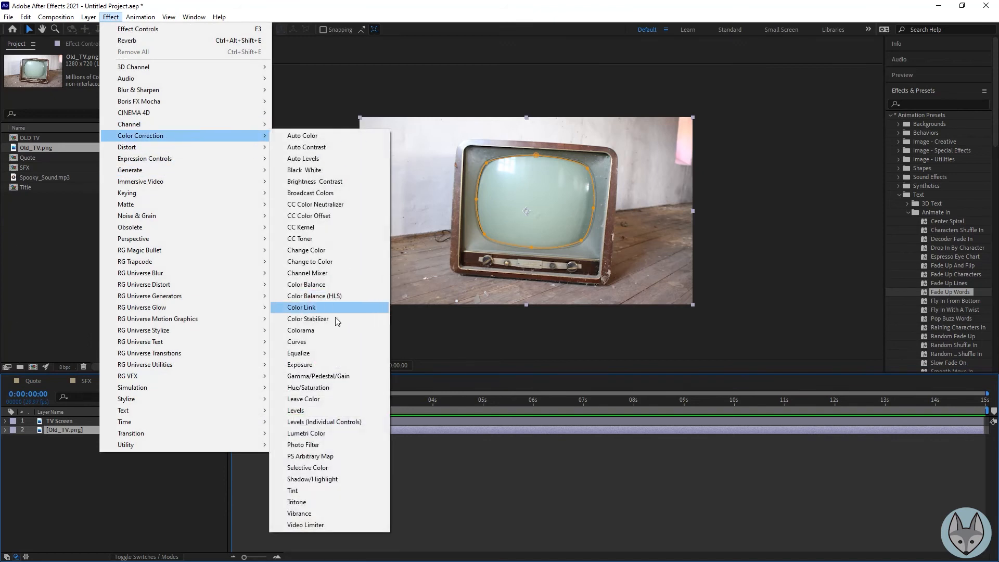
left_click(343, 432)
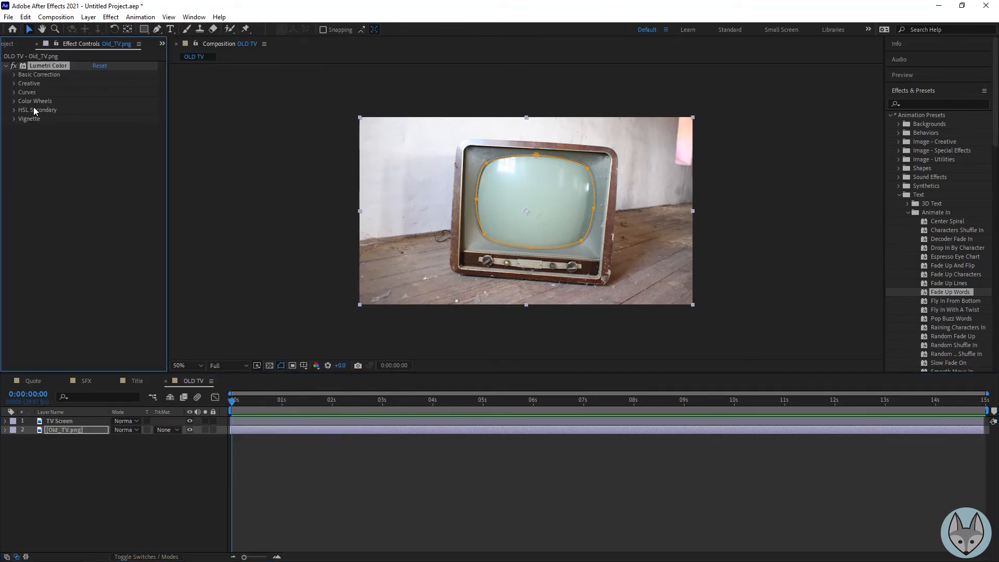
left_click(14, 84)
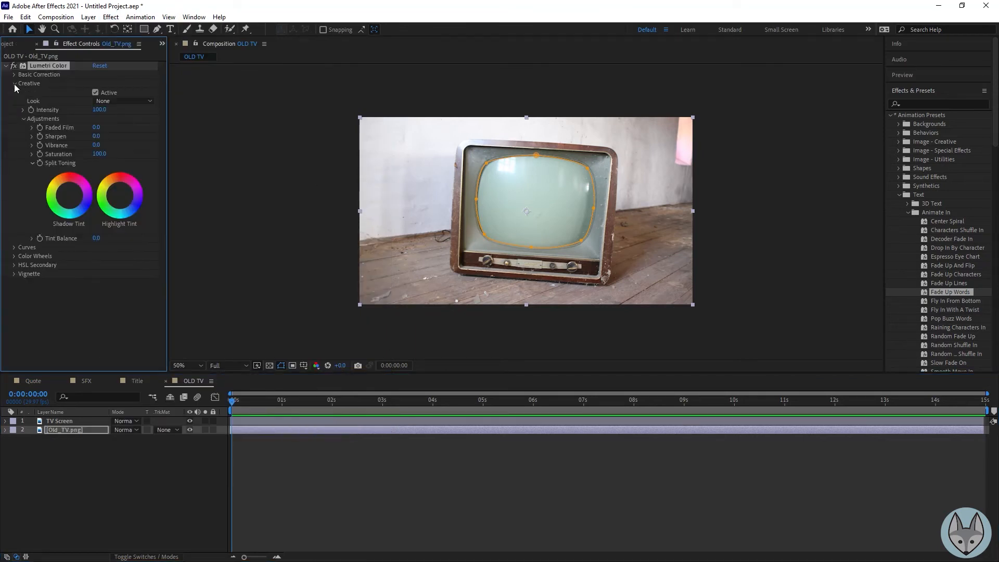
left_click(137, 104)
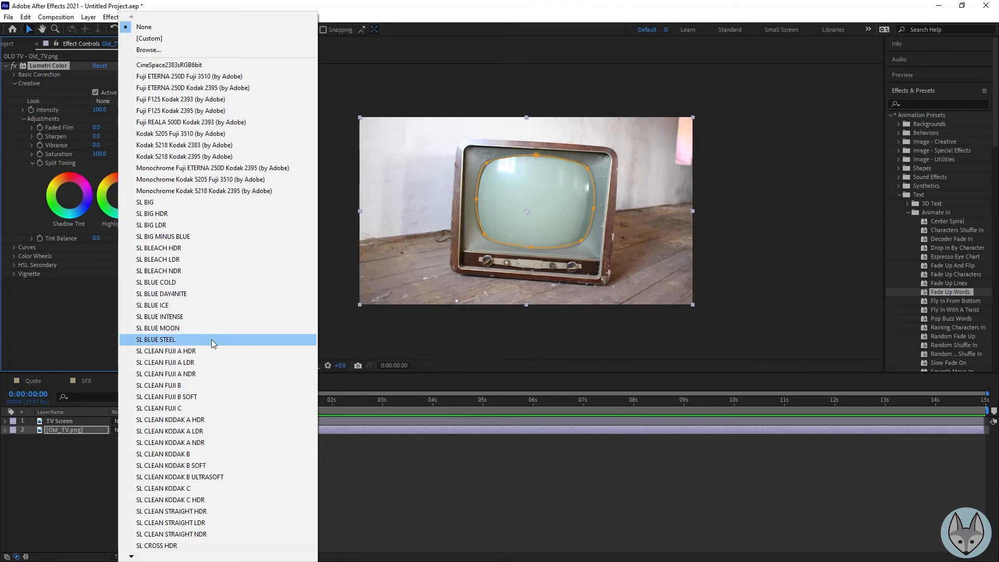
mouse_move(134, 557)
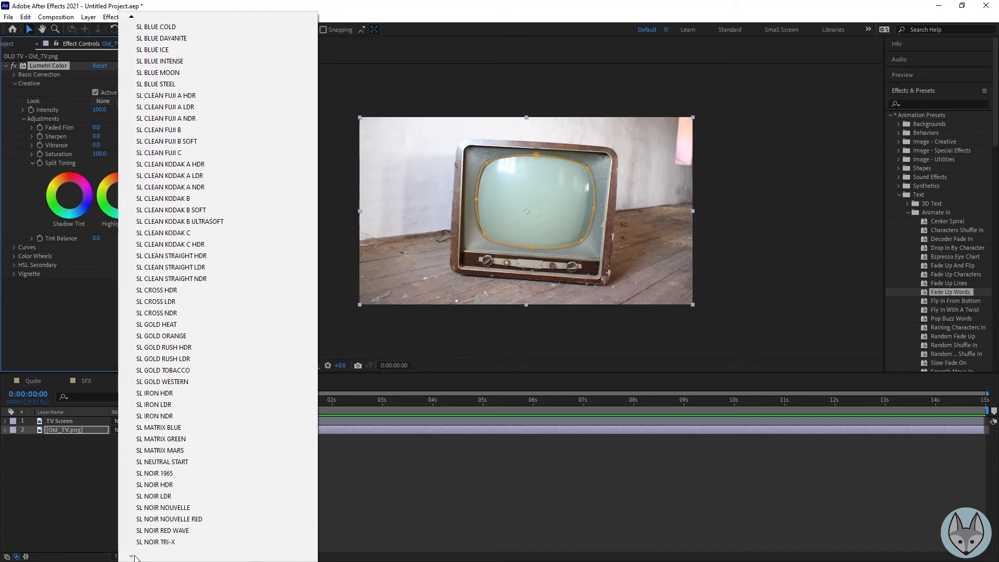
left_click(205, 512)
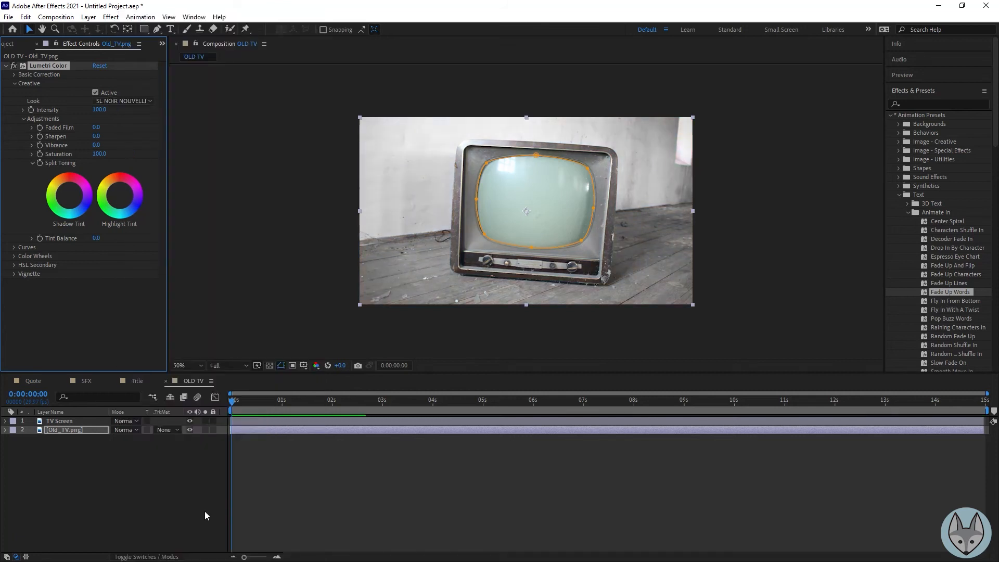
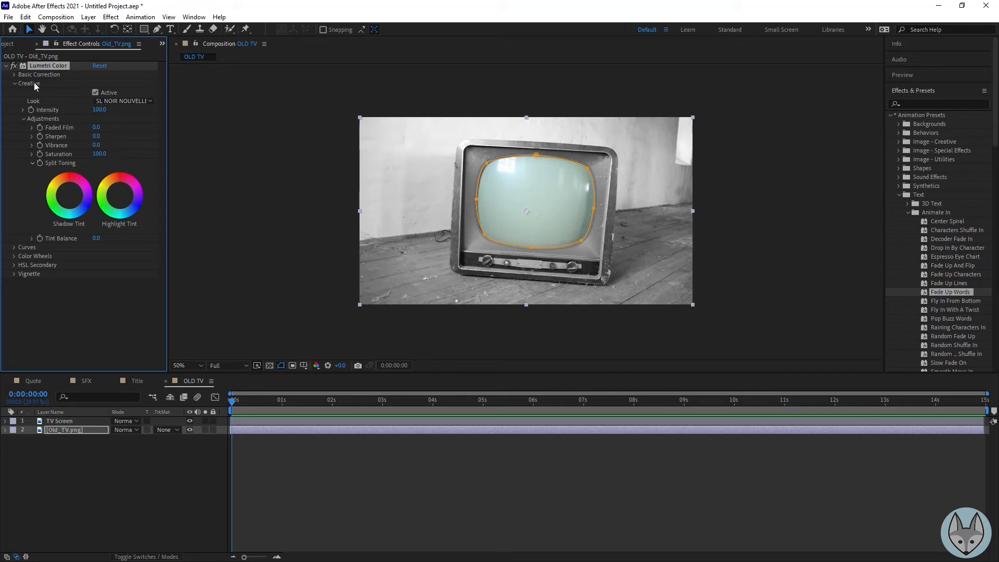
In Lumetri Color's Basic Correction for the Old_TV.png layer, set Contrast to 20 and Shadows to -24
left_click(14, 75)
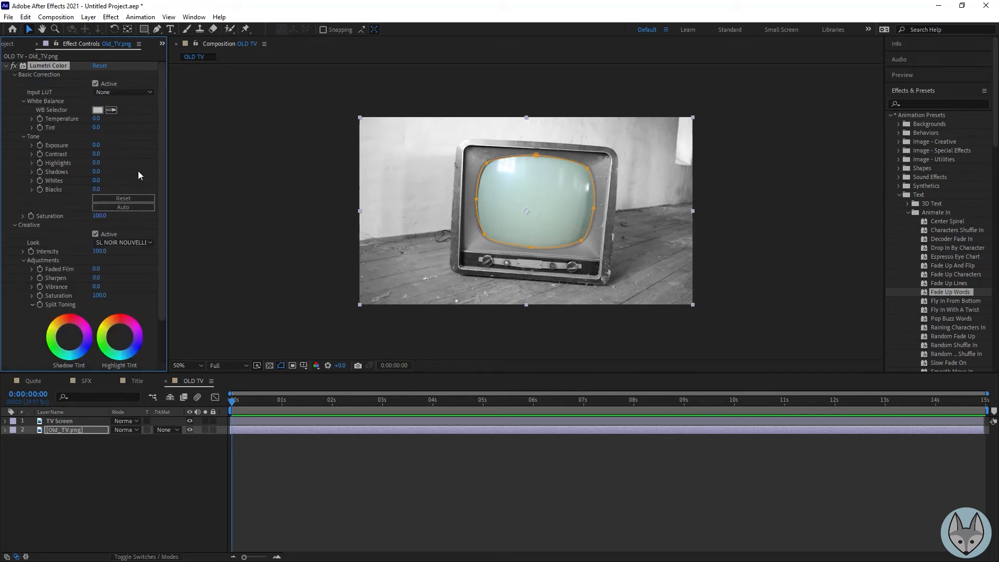
left_click_drag(96, 154, 104, 155)
left_click_drag(99, 154, 93, 175)
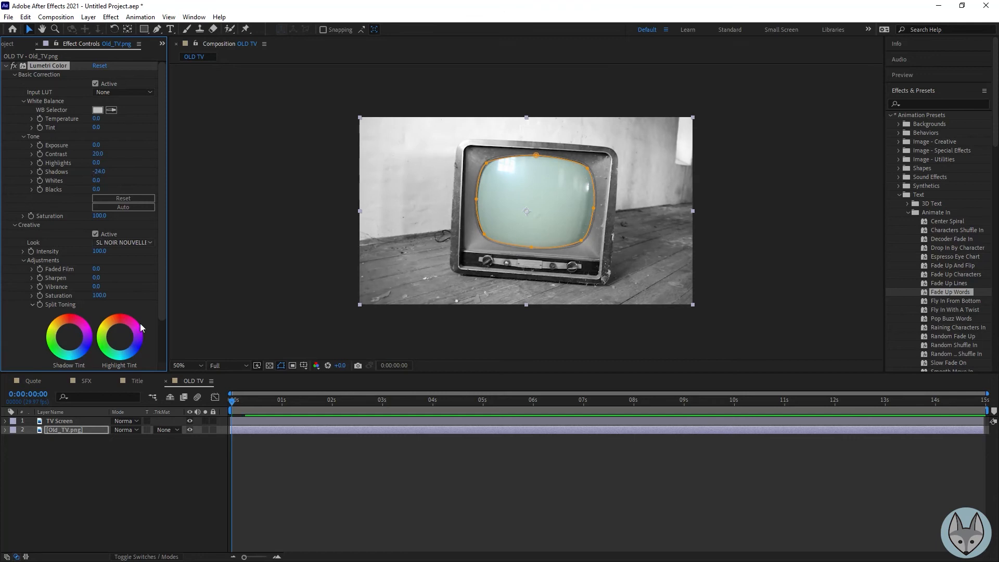
left_click(15, 75)
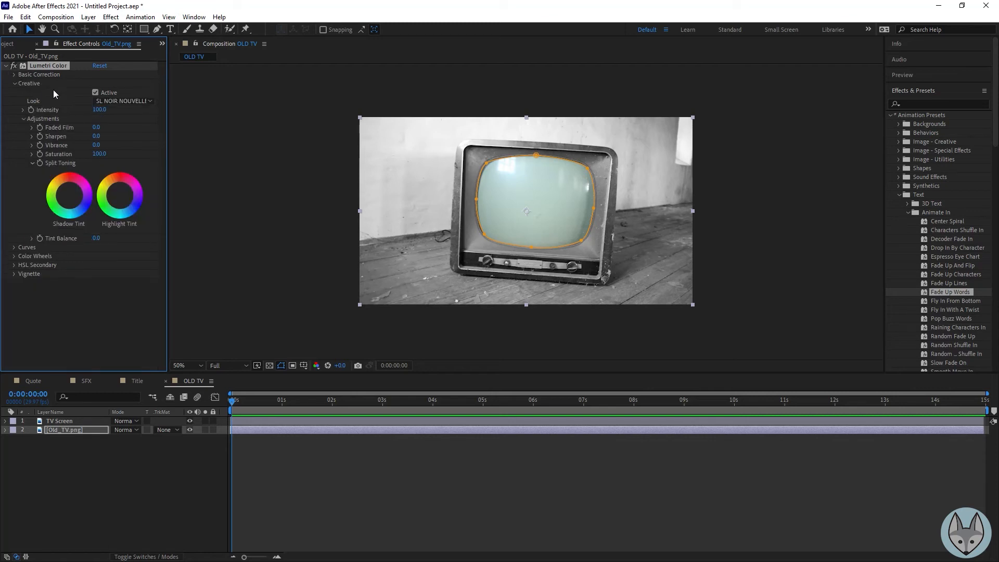
Copy the Lumetri Color effect from the Old_TV.png layer onto the TV Screen layer
left_click(6, 65)
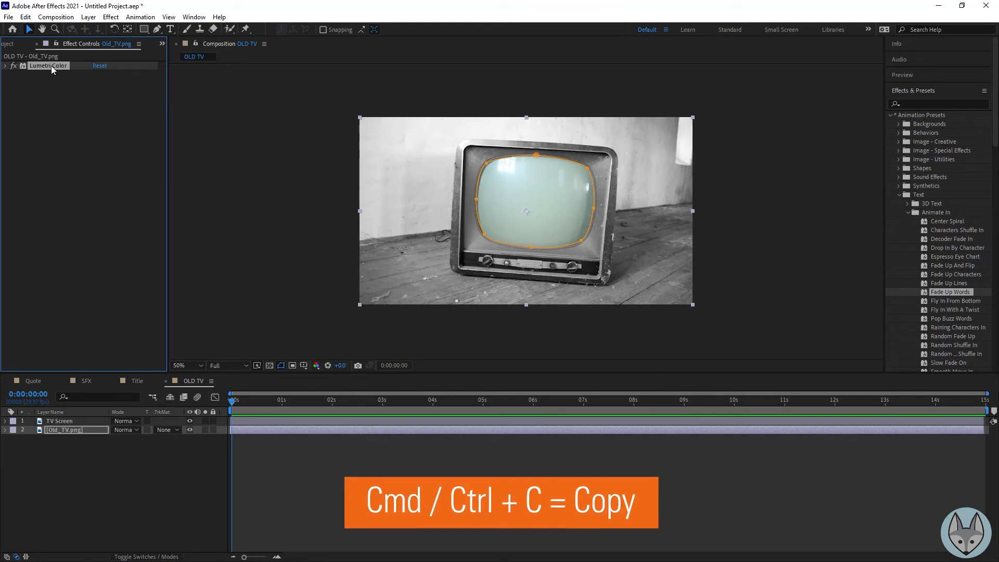
left_click(68, 423)
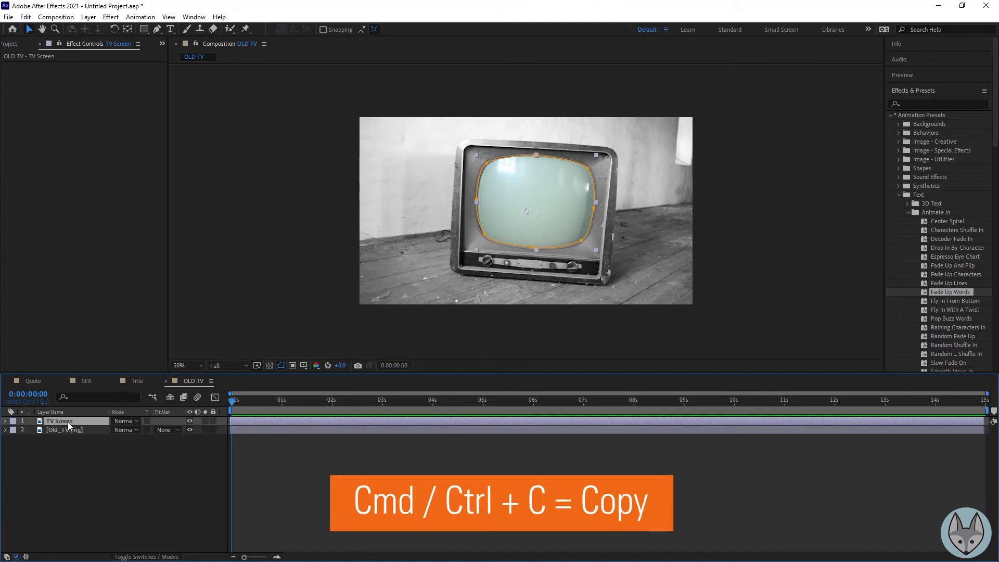
key("ctrl+v")
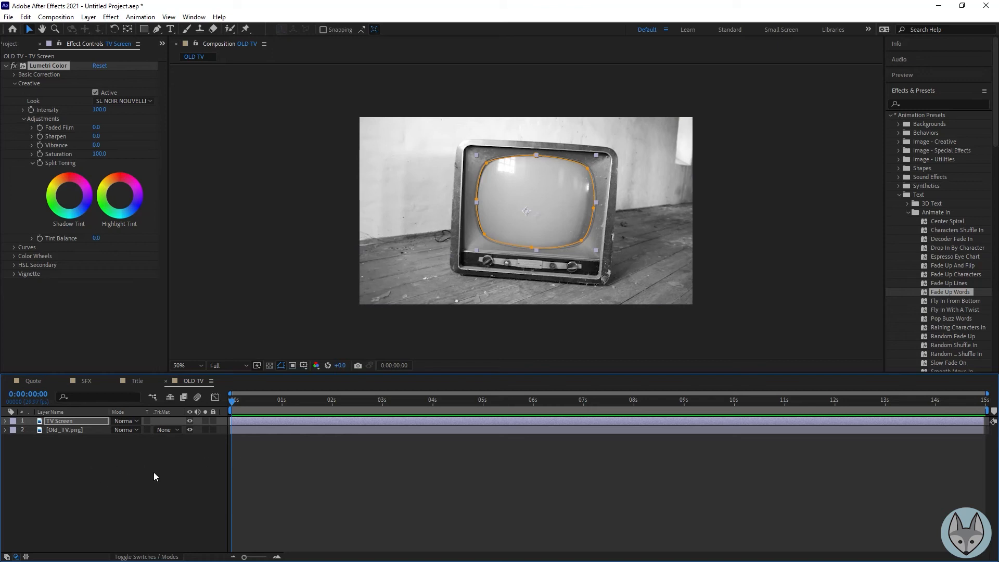
left_click(129, 484)
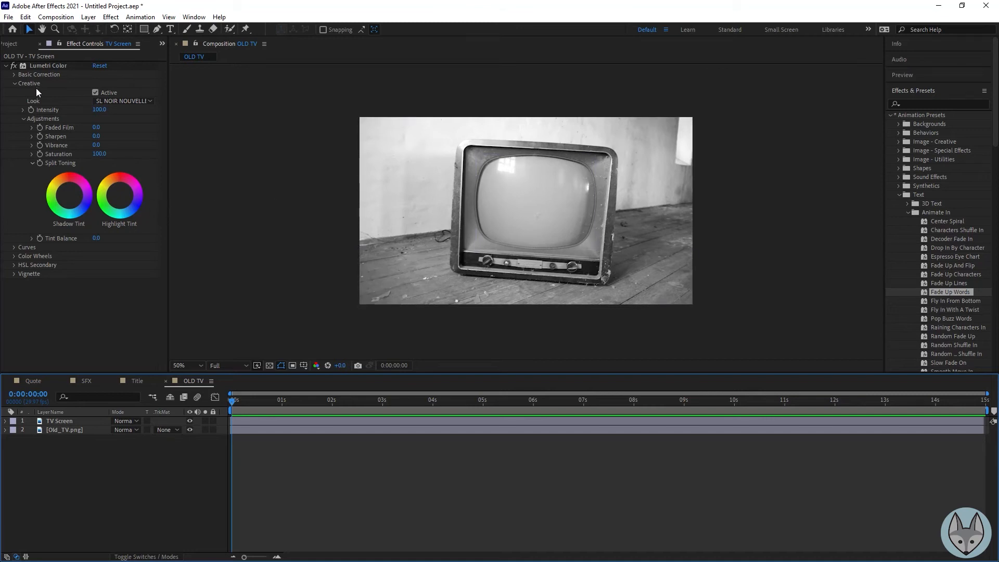
Add the Levels color correction effect to the TV Screen layer
left_click(58, 421)
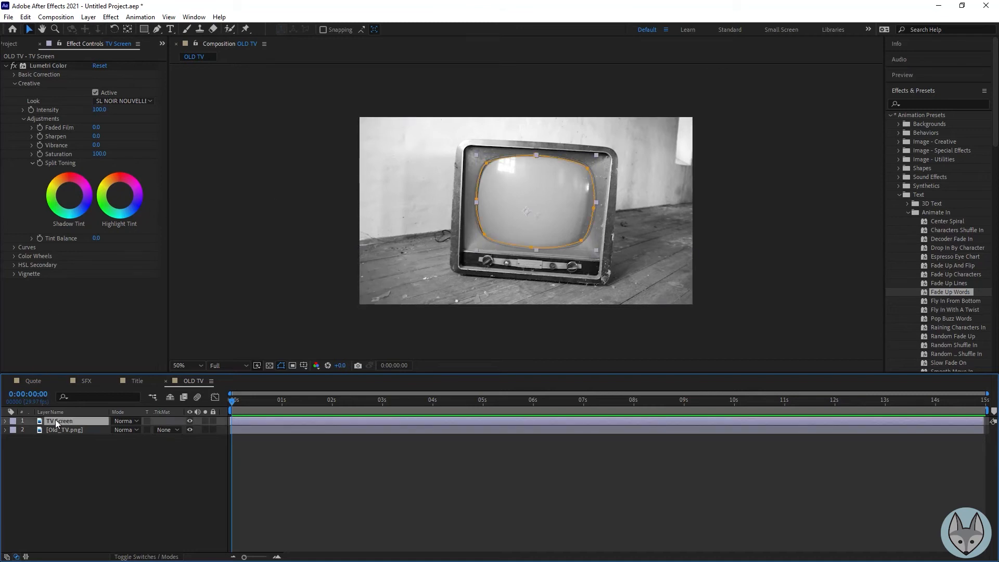
left_click(6, 67)
left_click(111, 16)
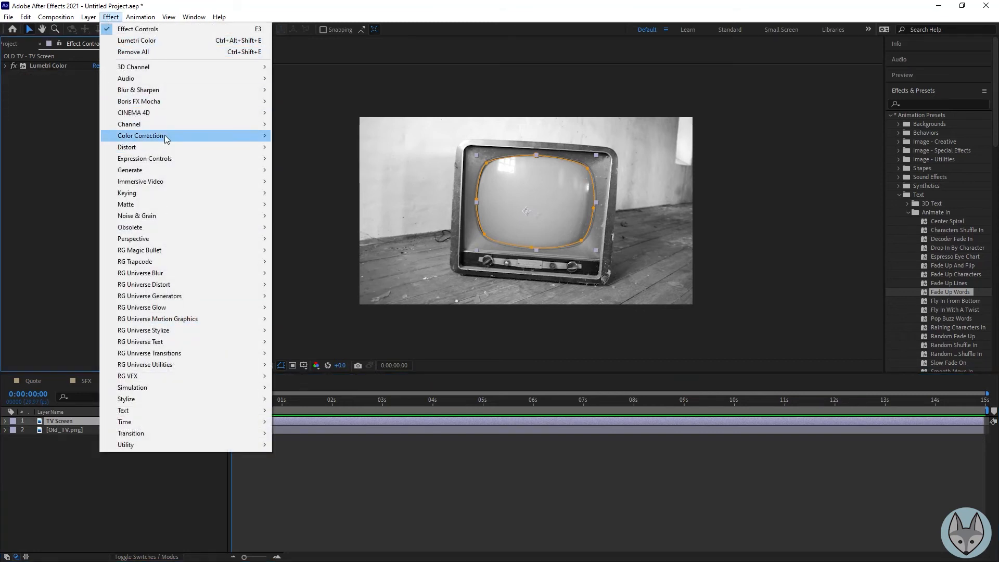
mouse_move(162, 136)
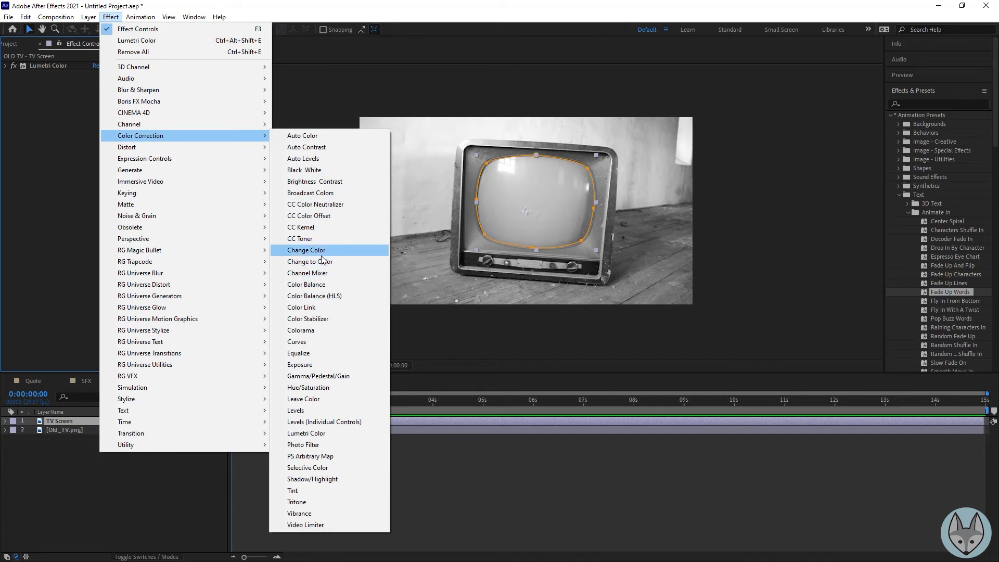
left_click(334, 415)
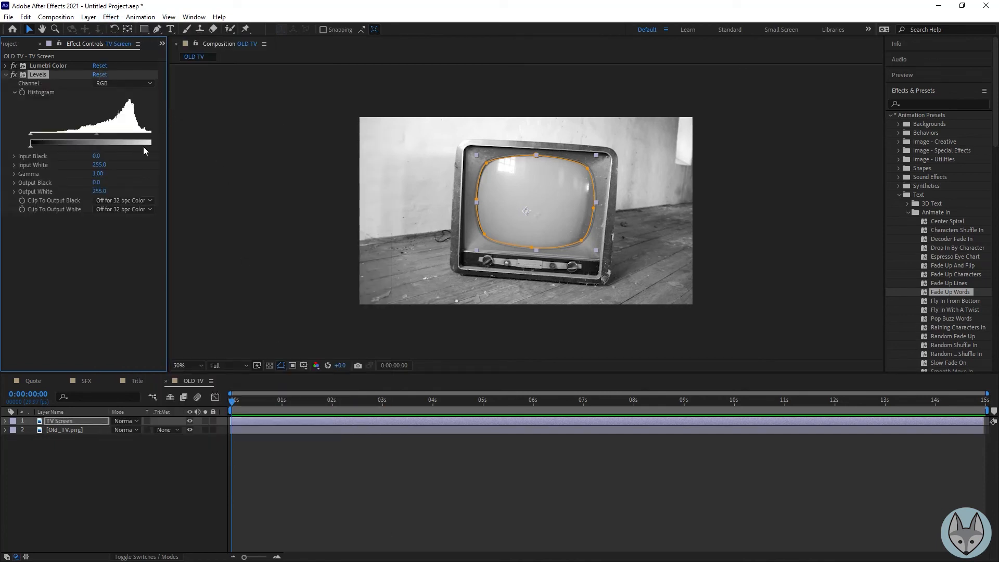
Darken the television glass by setting the Levels effect's Input Black to 170 and Gamma to 0.70
left_click_drag(168, 180, 188, 184)
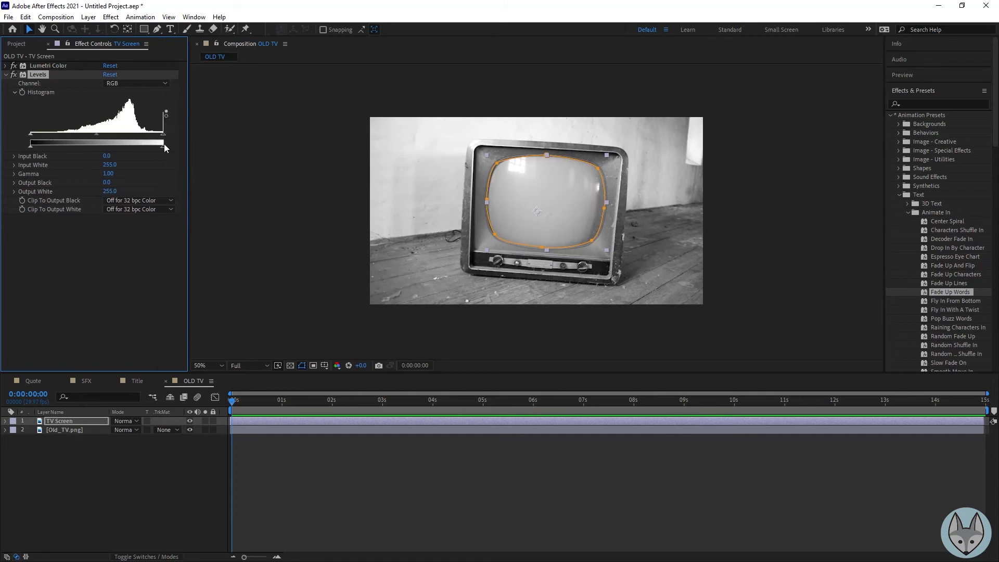
mouse_move(163, 134)
left_mouse_down()
mouse_move(146, 137)
mouse_move(170, 134)
left_mouse_up()
left_click_drag(30, 134, 123, 150)
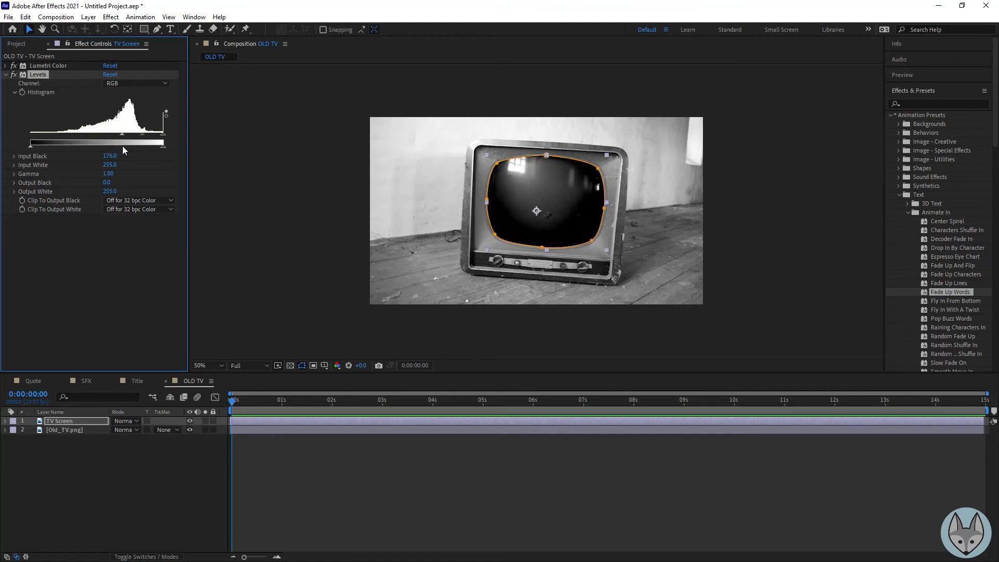
mouse_move(122, 148)
left_mouse_down()
mouse_move(150, 138)
mouse_move(116, 133)
mouse_move(124, 133)
left_mouse_up()
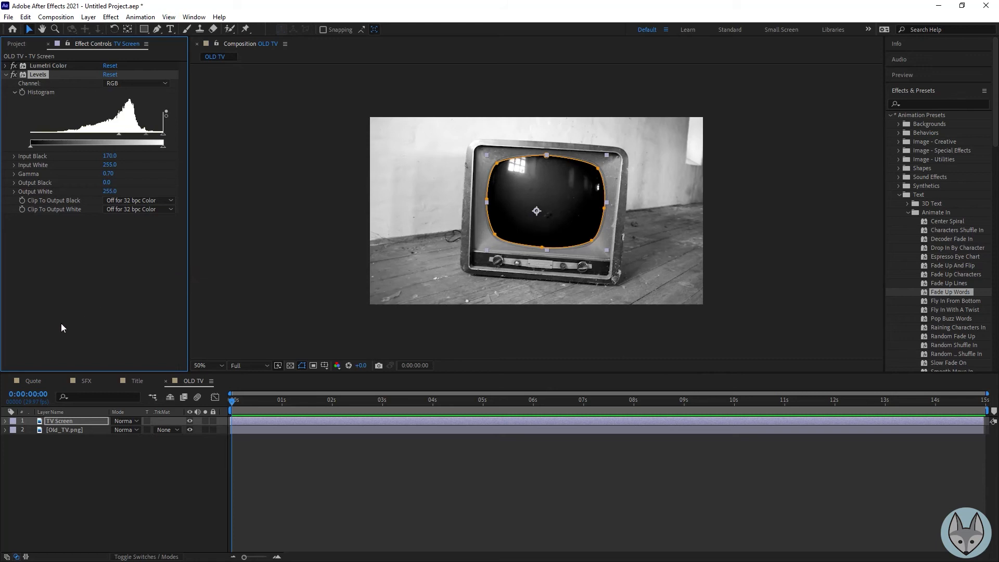
left_click(97, 483)
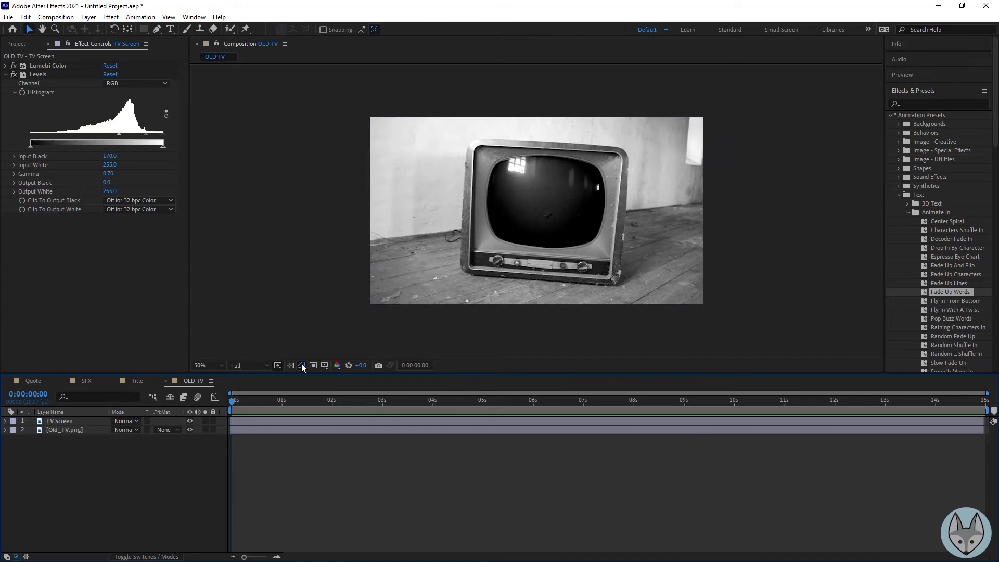
left_click(6, 75)
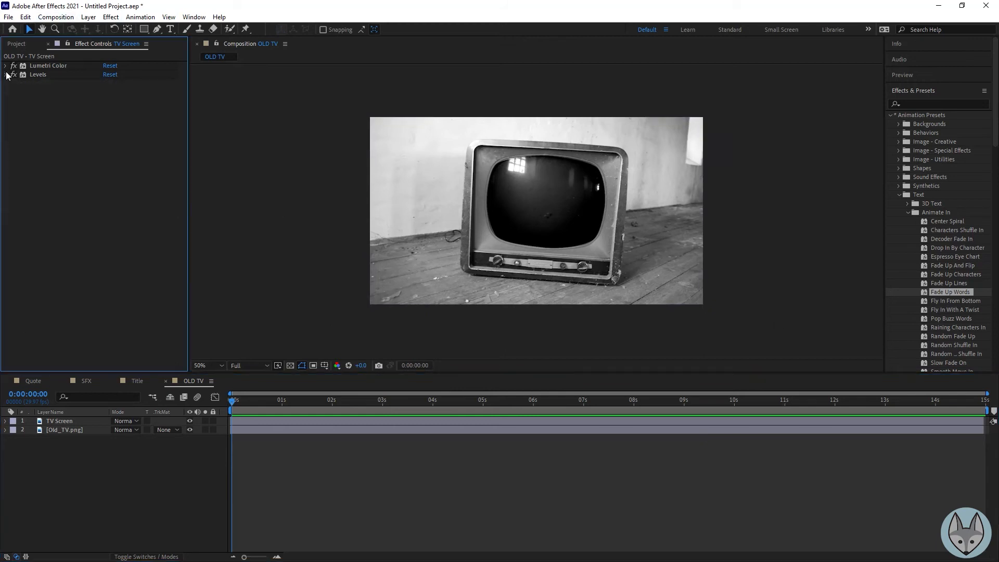
Add the Title composition to the OLD TV timeline between the TV Screen and Old_TV.png layers
left_click(16, 44)
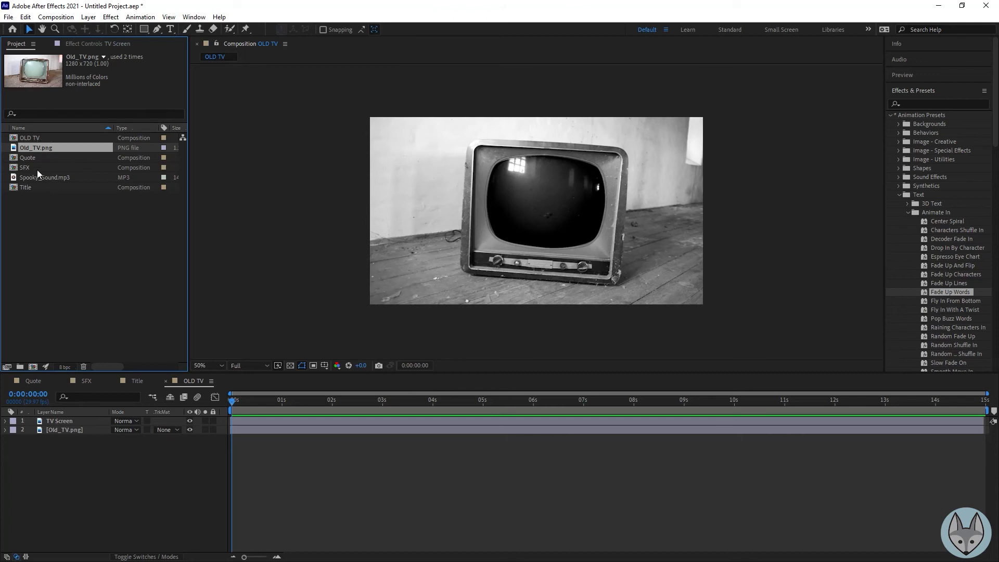
left_click_drag(24, 185, 43, 456)
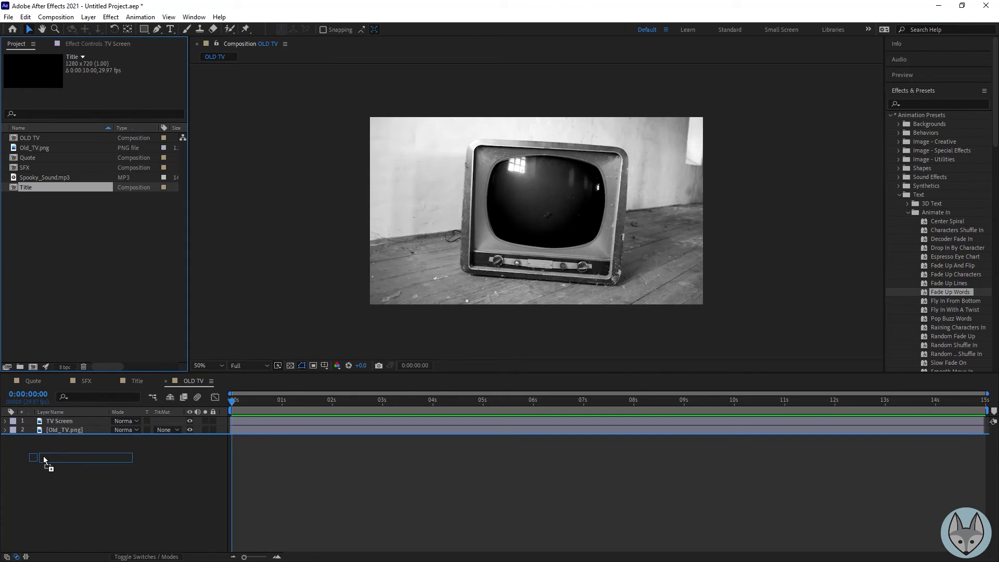
left_click_drag(43, 455, 73, 425)
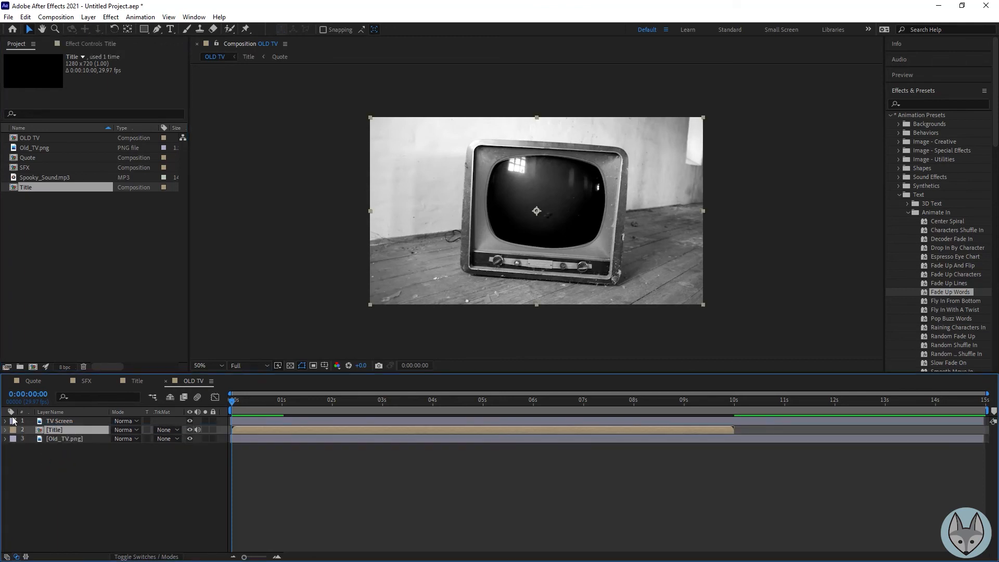
Hide the TV Screen layer and scale the Title layer down to 65% at 0:00:03:10
left_click(189, 422)
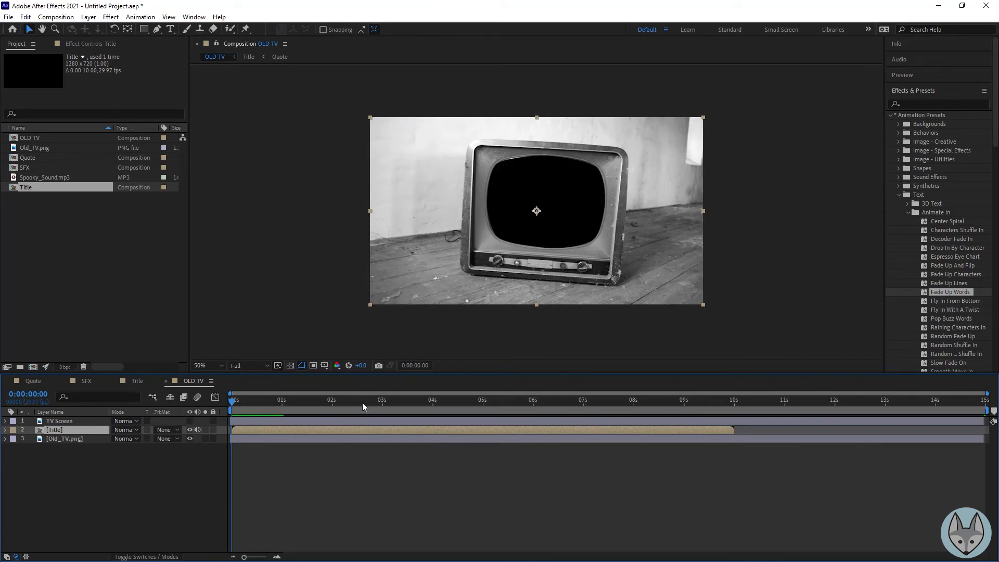
left_click_drag(359, 400, 400, 400)
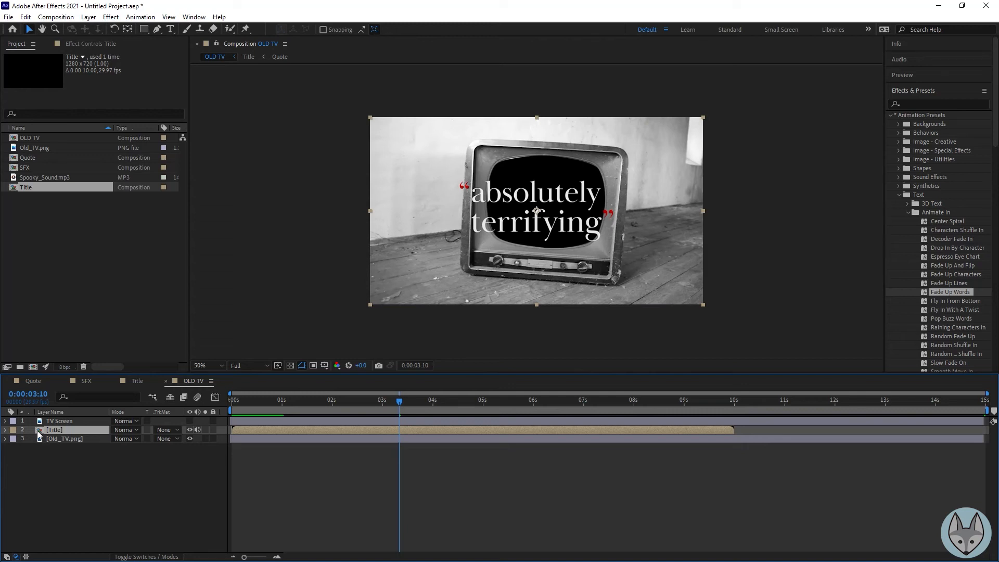
key("s")
left_click_drag(146, 439, 128, 439)
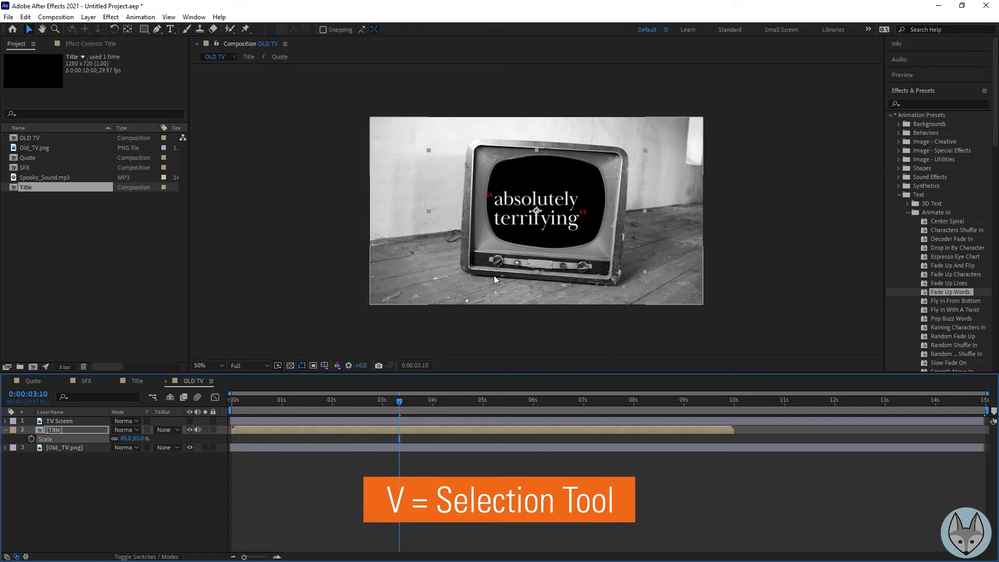
Center the Title layer's quote on the television glass and rotate it about 3.9° to match the set's tilt
left_click(519, 224)
left_click_drag(519, 225, 529, 221)
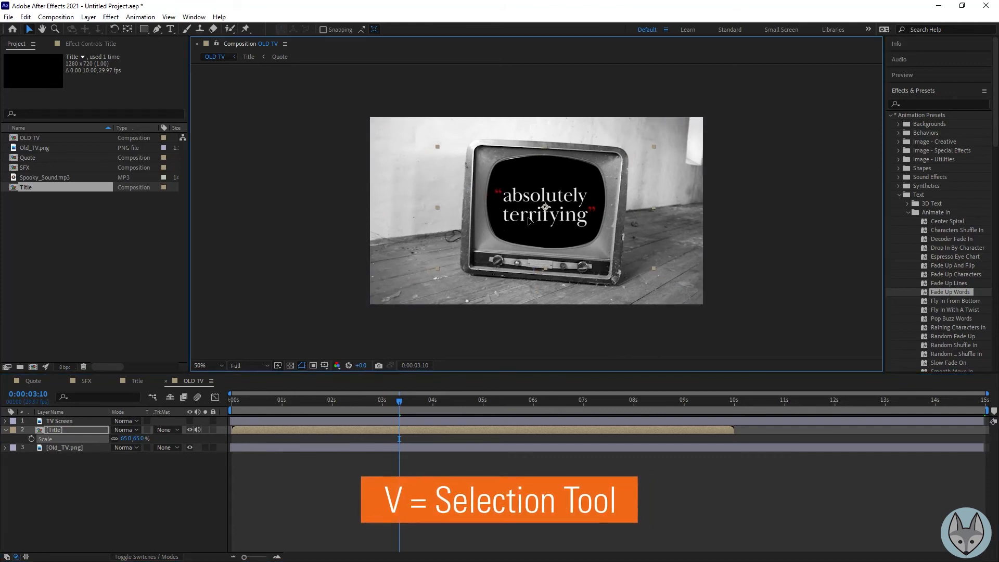
key("r")
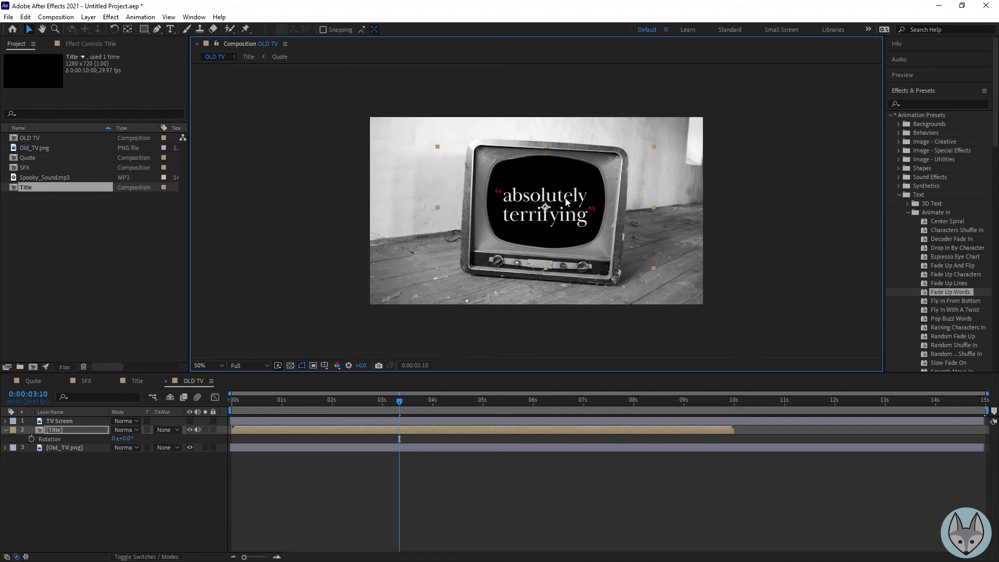
left_click(113, 29)
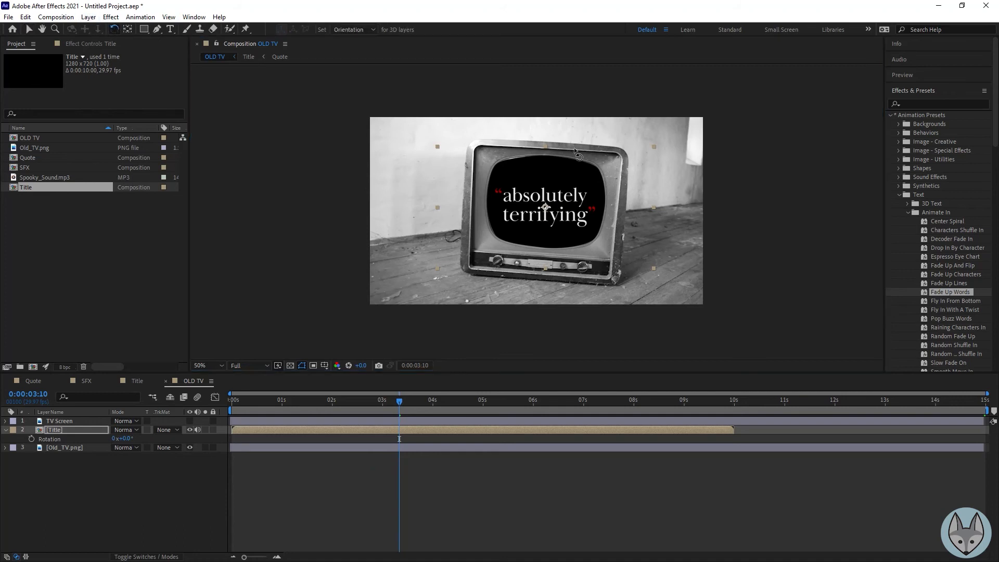
left_click_drag(604, 180, 609, 182)
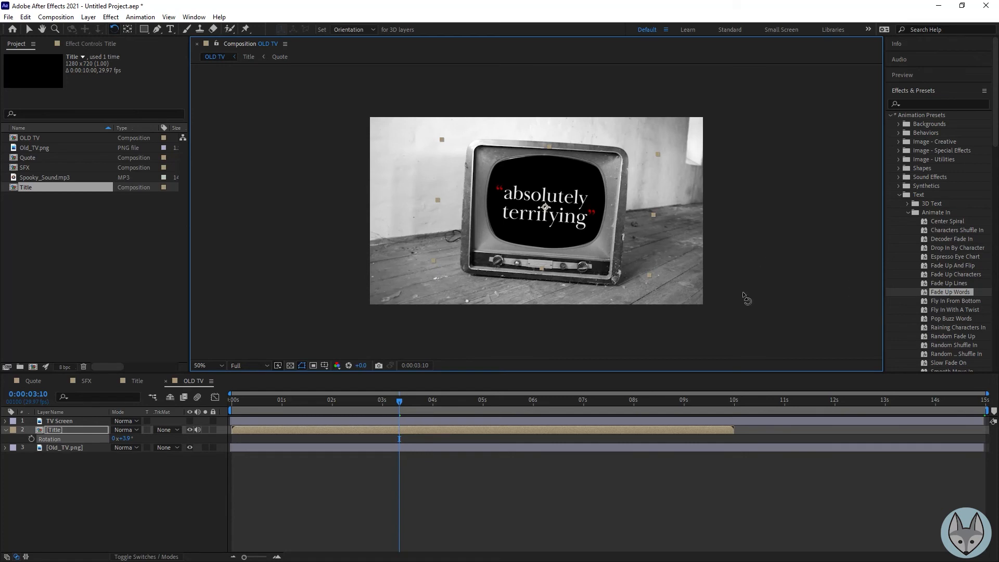
At 0:00:06:20, move the Title layer slightly up so the quote and its attribution sit centered on the TV screen
left_click_drag(398, 402, 567, 415)
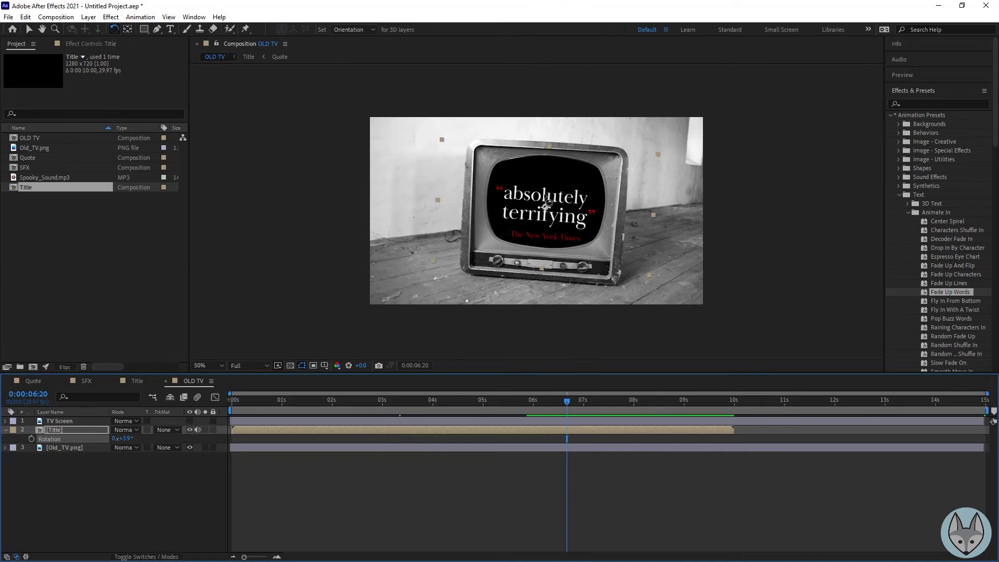
key("v")
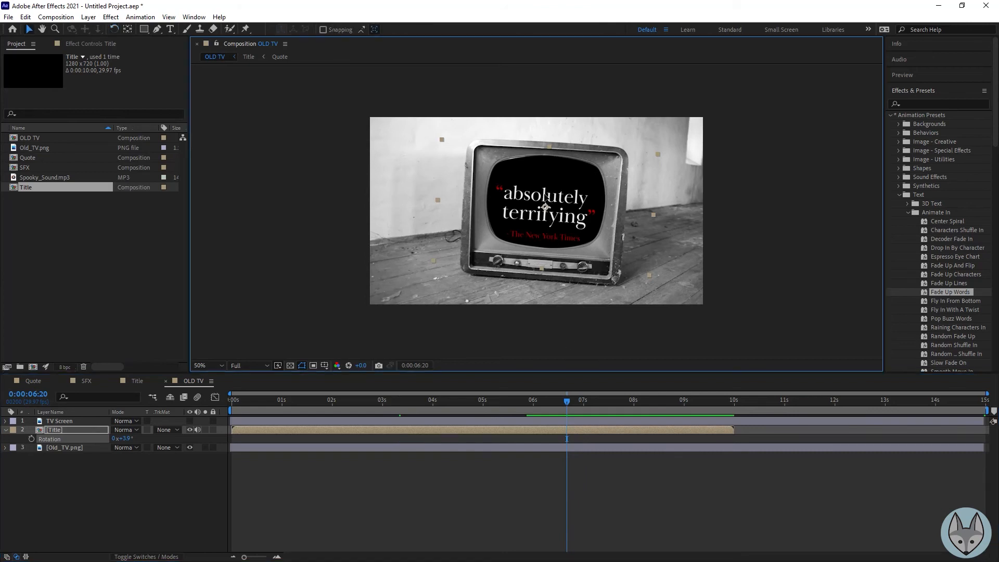
left_click_drag(546, 197, 548, 188)
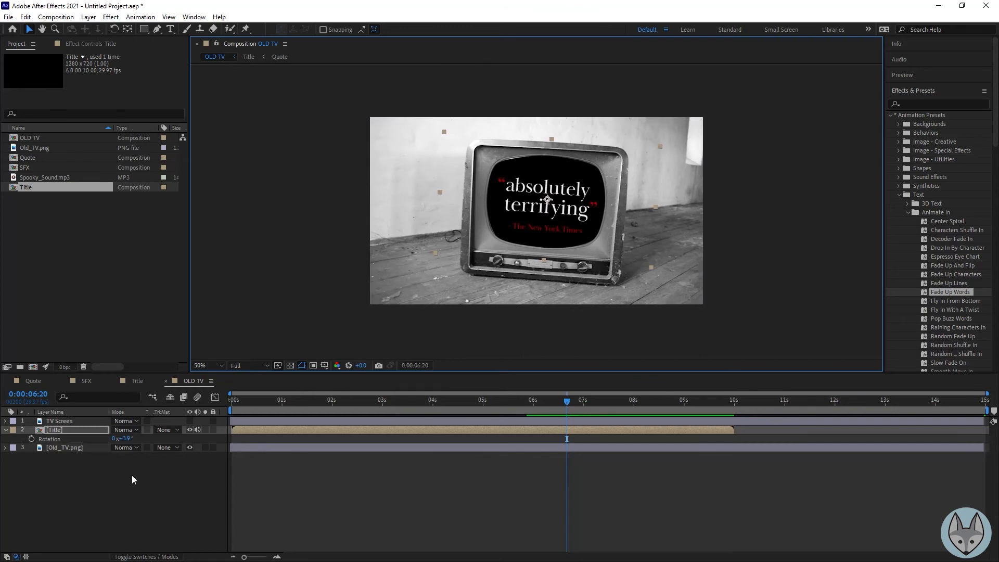
Add the Bulge distortion effect to the Title layer
left_click(56, 431)
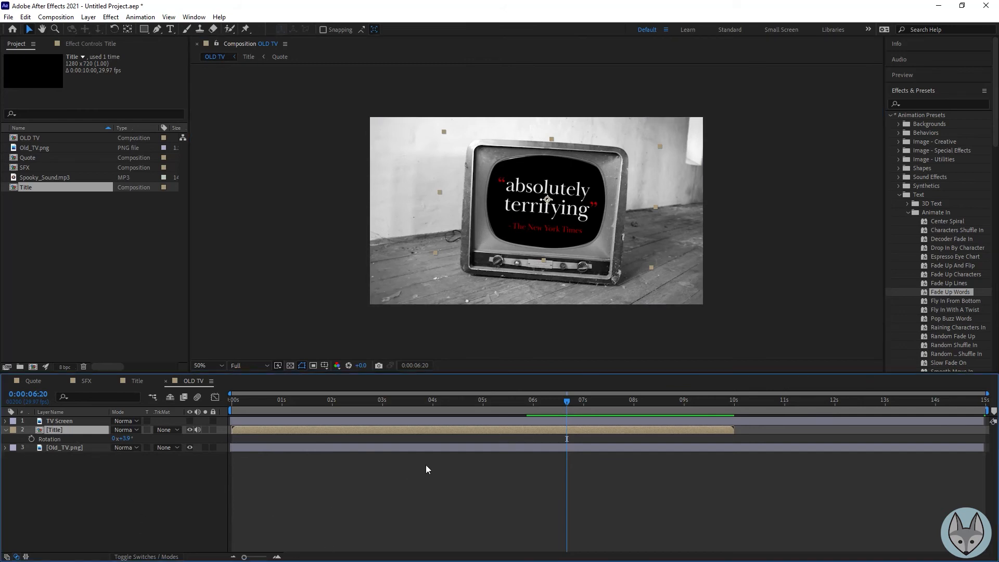
left_click(108, 20)
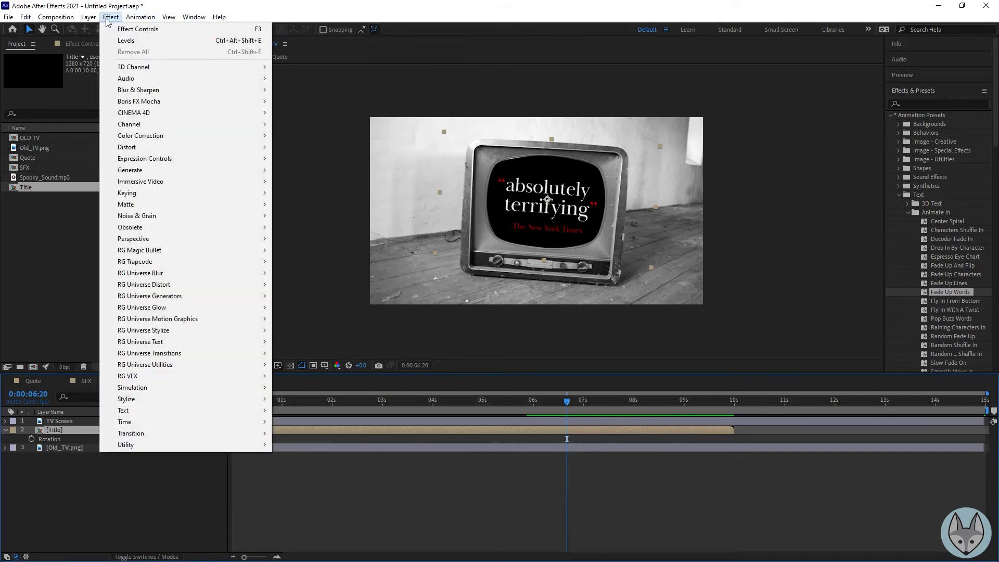
mouse_move(154, 152)
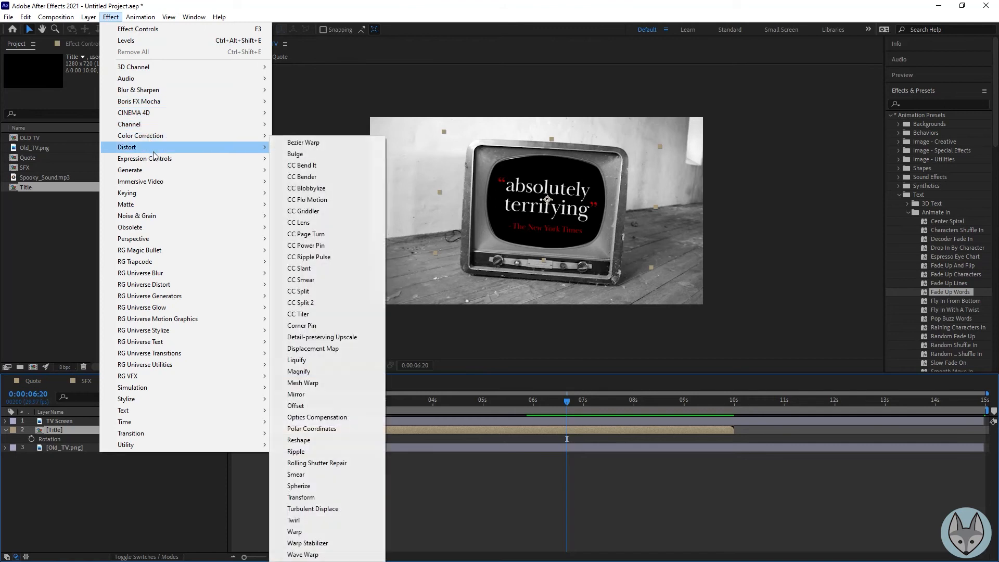
left_click(326, 159)
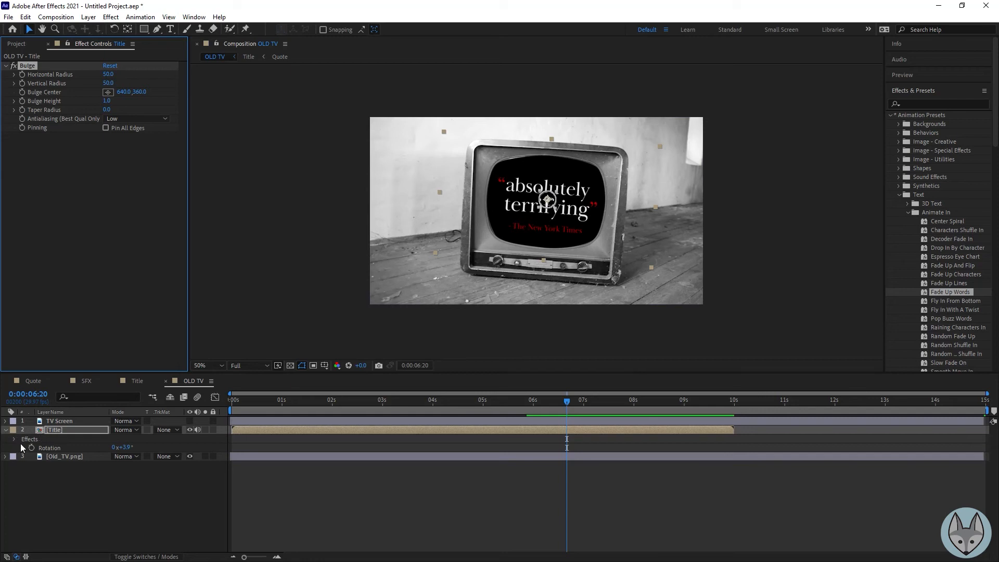
left_click(21, 446)
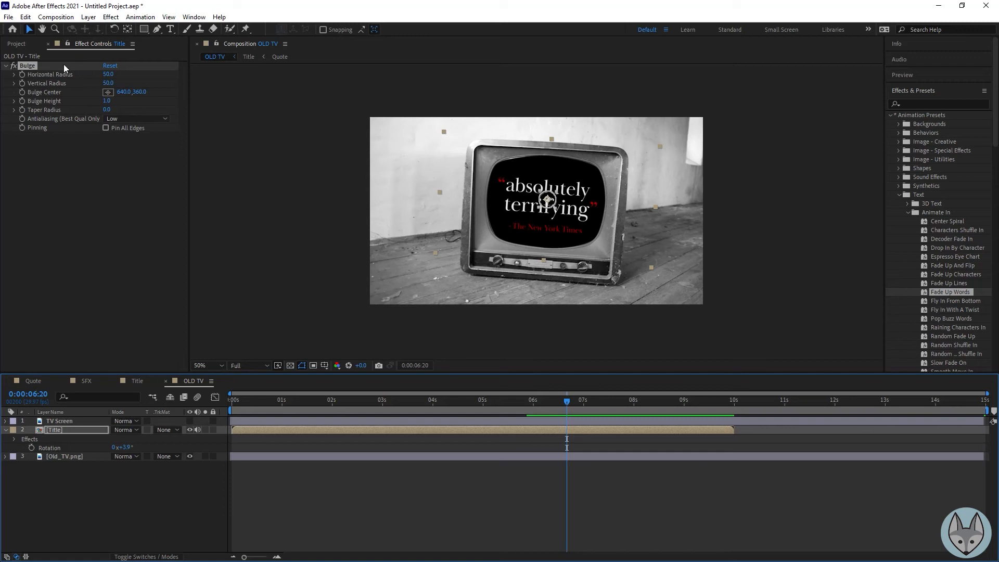
Set the Title layer's Bulge effect to Horizontal Radius 562, Vertical Radius 345 and Bulge Height -0.1
left_click_drag(110, 74, 283, 85)
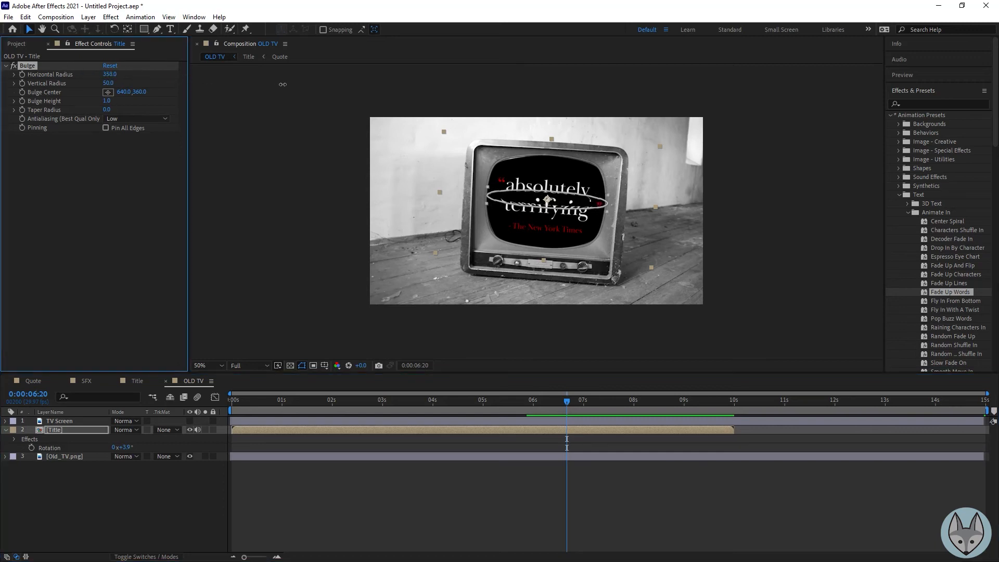
left_click_drag(115, 83, 264, 85)
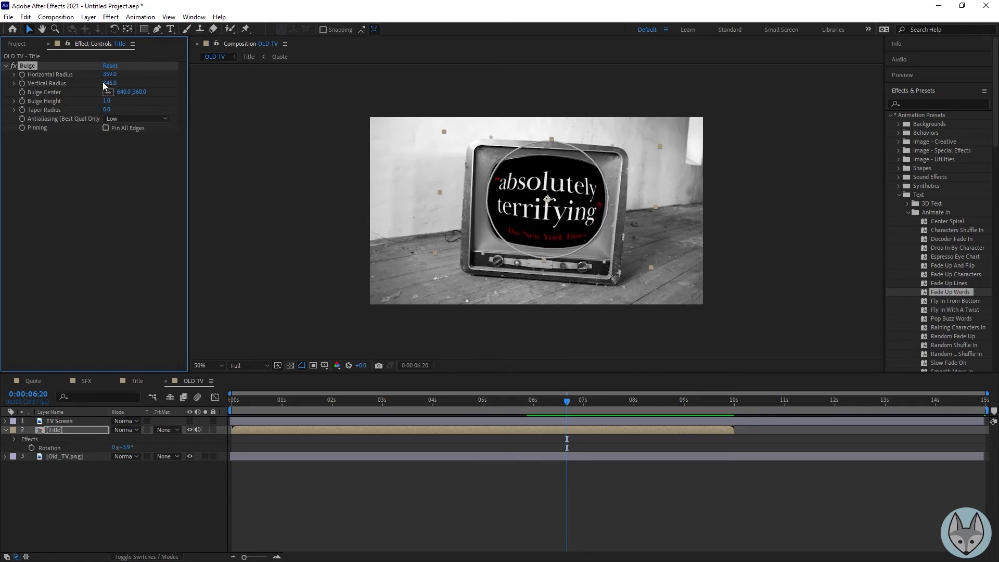
left_click_drag(114, 77, 225, 82)
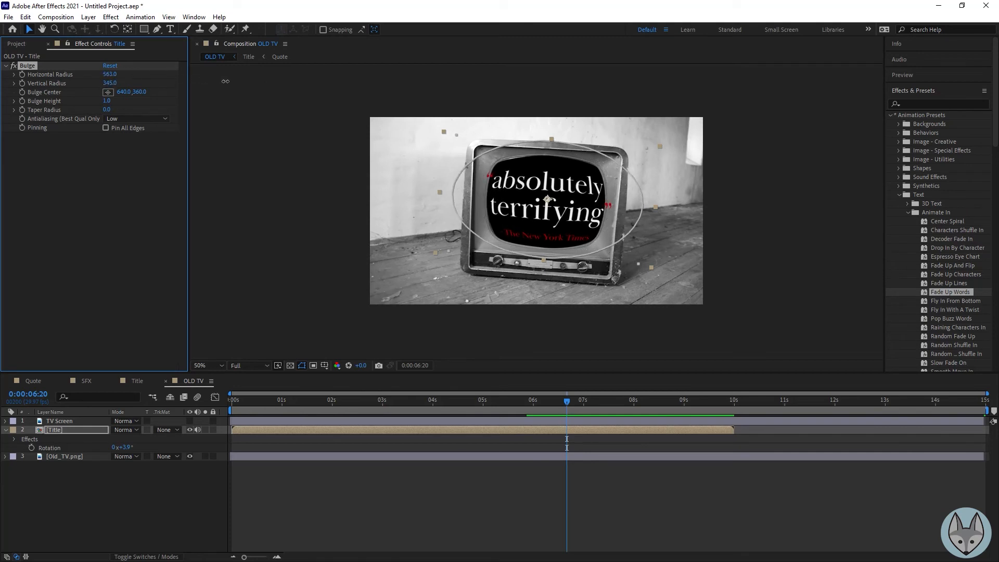
left_click_drag(106, 102, 79, 104)
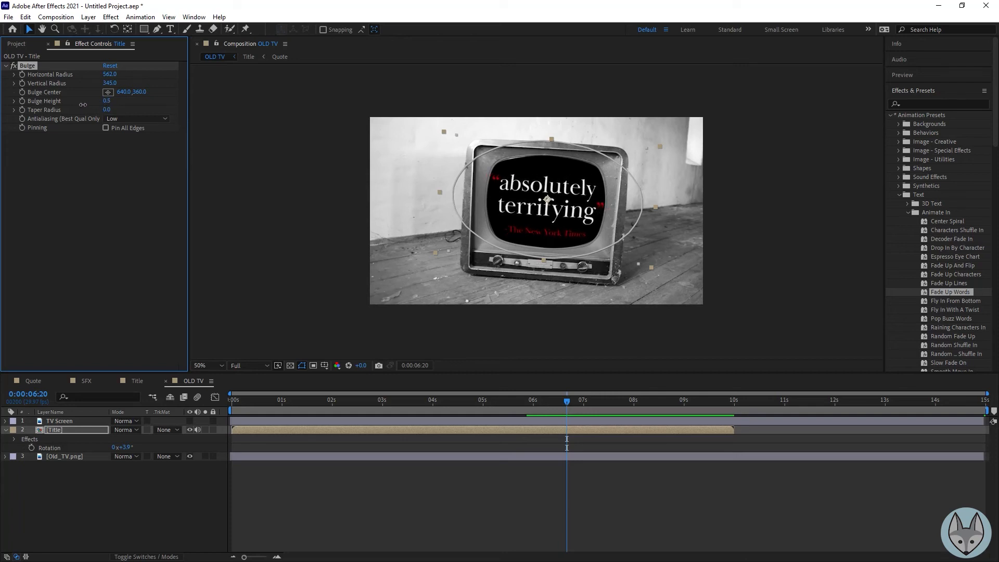
left_click_drag(81, 105, 56, 109)
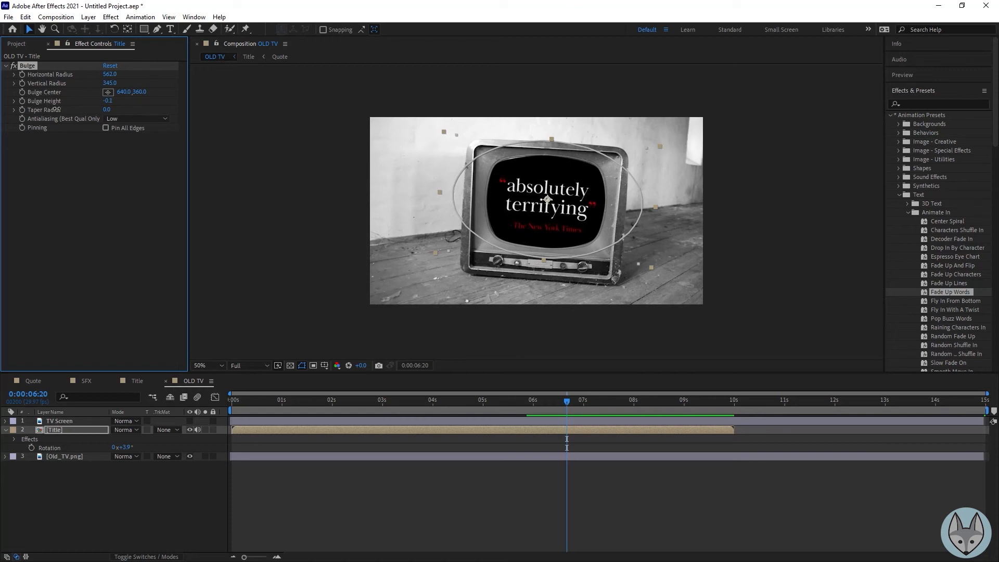
left_click(313, 313)
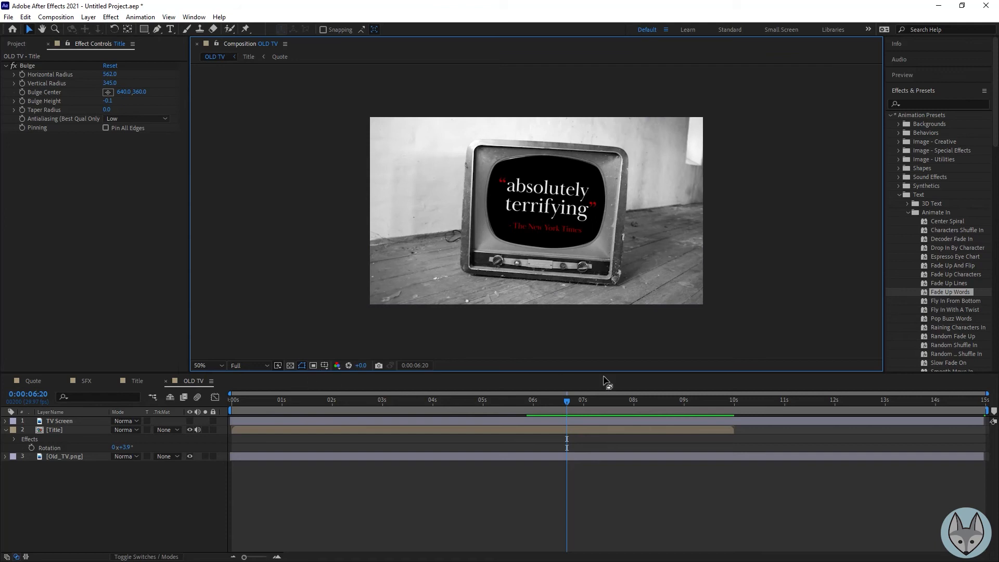
Set the Title layer's Scale to 60% and keyframe it at 0:00:06:04
left_click_drag(569, 398, 171, 414)
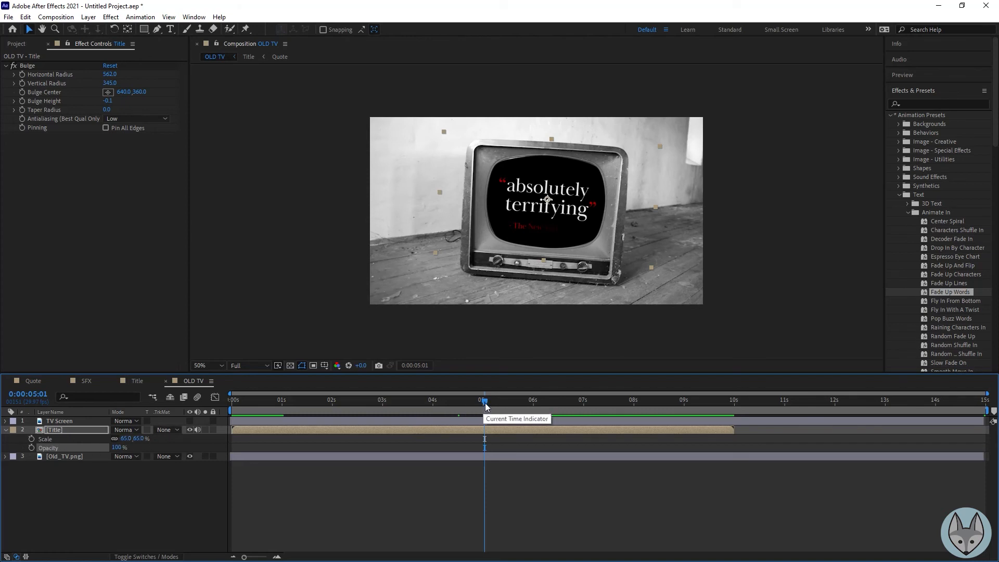
left_click_drag(486, 401, 542, 425)
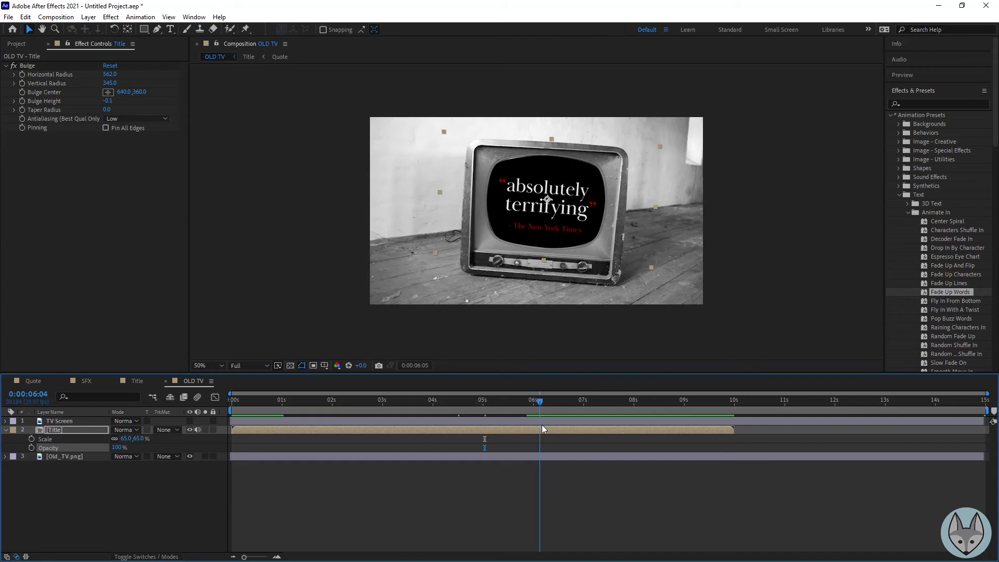
left_click(124, 439)
type("60")
key("Return")
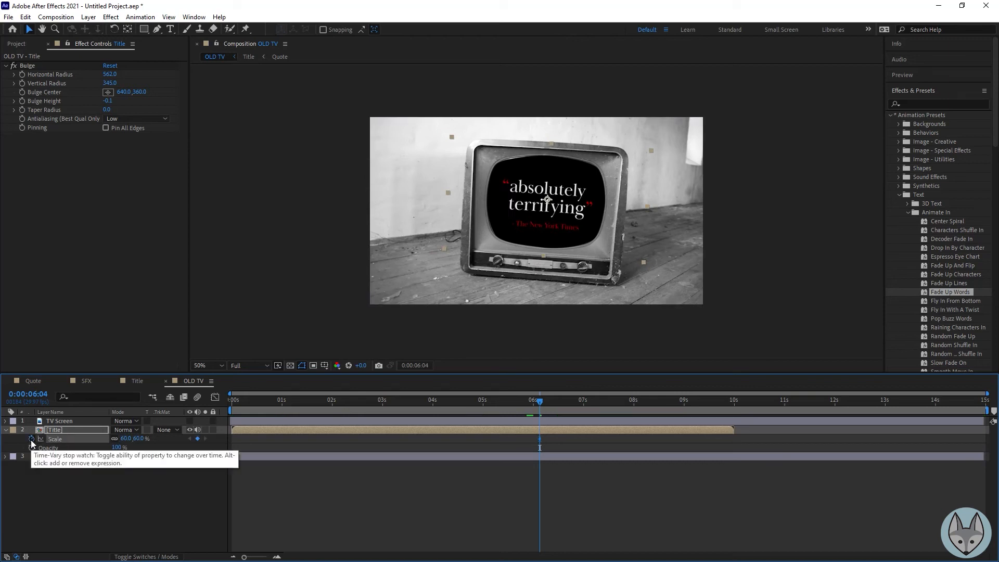
left_click(31, 440)
Keyframe the Title layer's Scale at 55% at the start of the timeline and preview the growth animation
left_click_drag(540, 402, 208, 424)
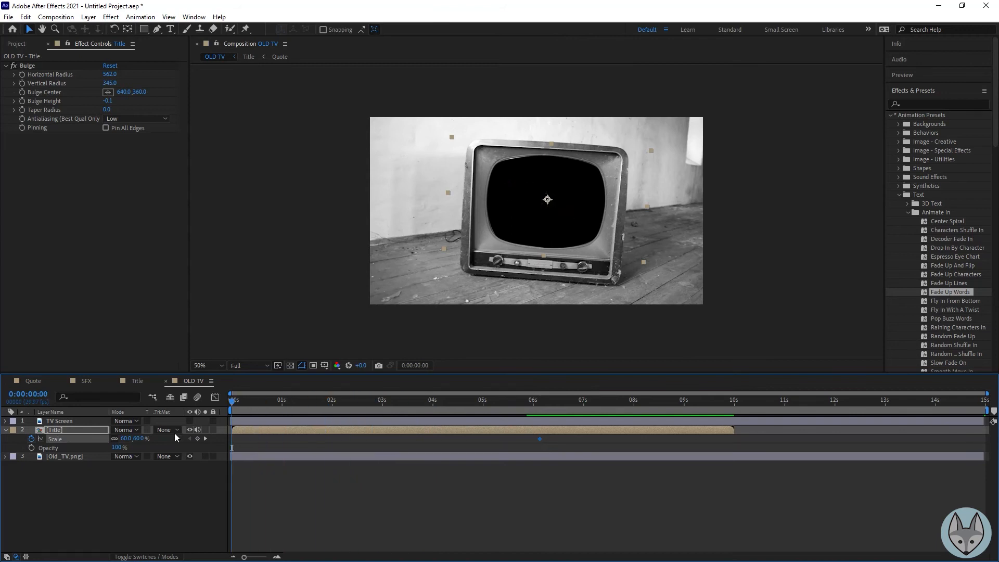
left_click_drag(125, 439, 123, 439)
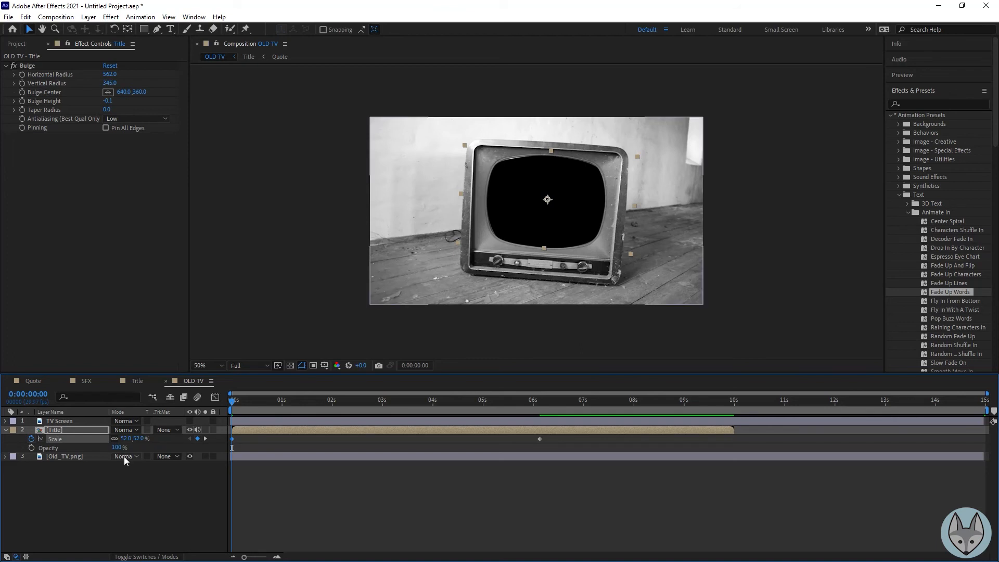
left_click(126, 439)
type("55")
key("Return")
key("space")
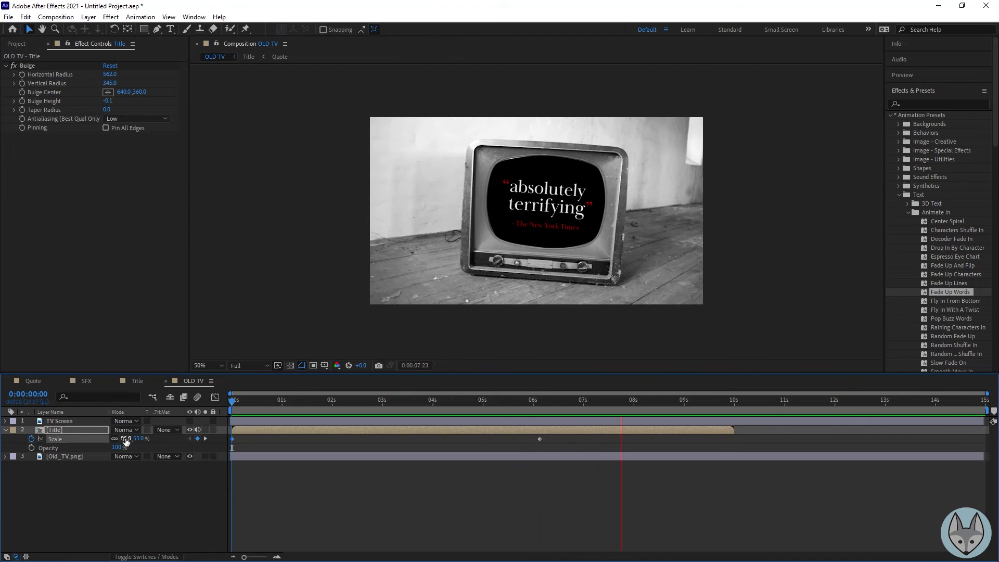
key("space")
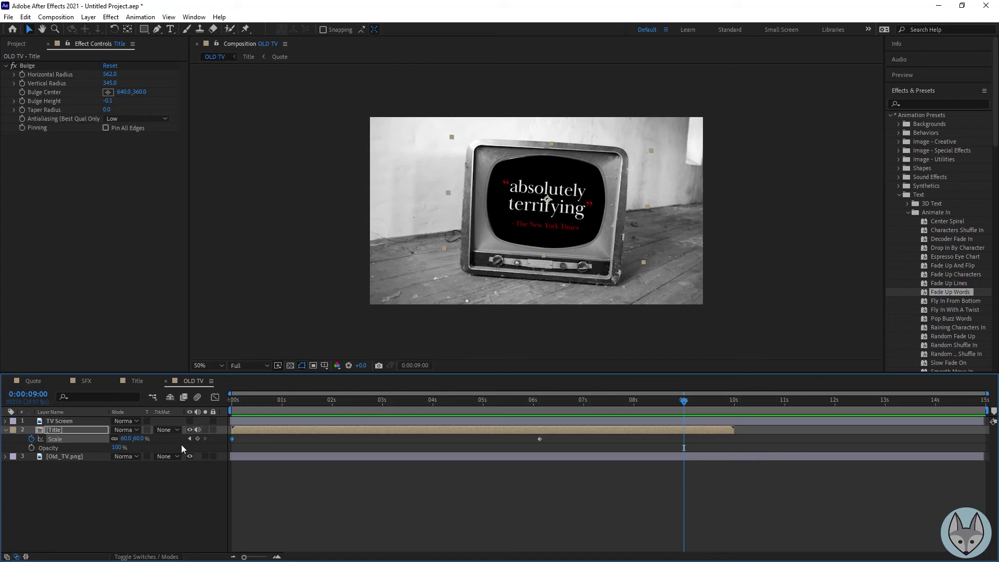
Fade out the Title layer with Opacity keyframes of 100% at 0:00:05:20 and 0% at 0:00:07:20
left_click_drag(686, 405, 521, 420)
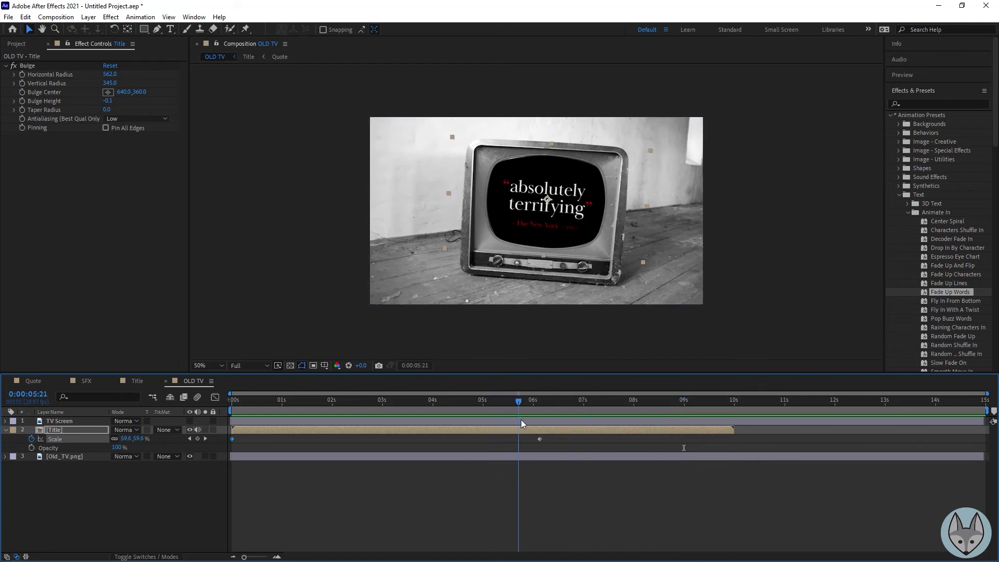
key("ctrl+t")
left_click(52, 449)
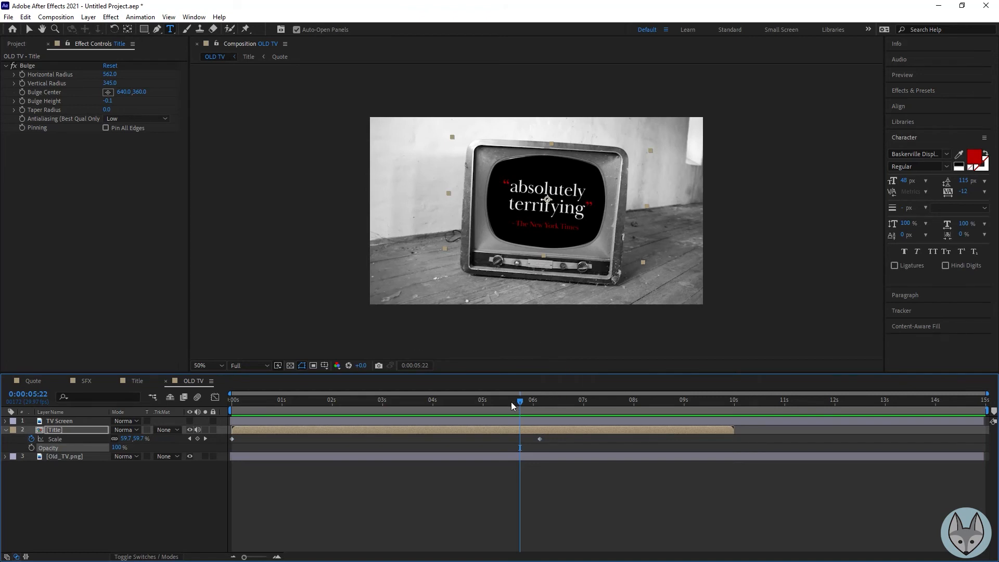
mouse_move(520, 403)
left_mouse_down()
mouse_move(539, 407)
mouse_move(517, 407)
left_mouse_up()
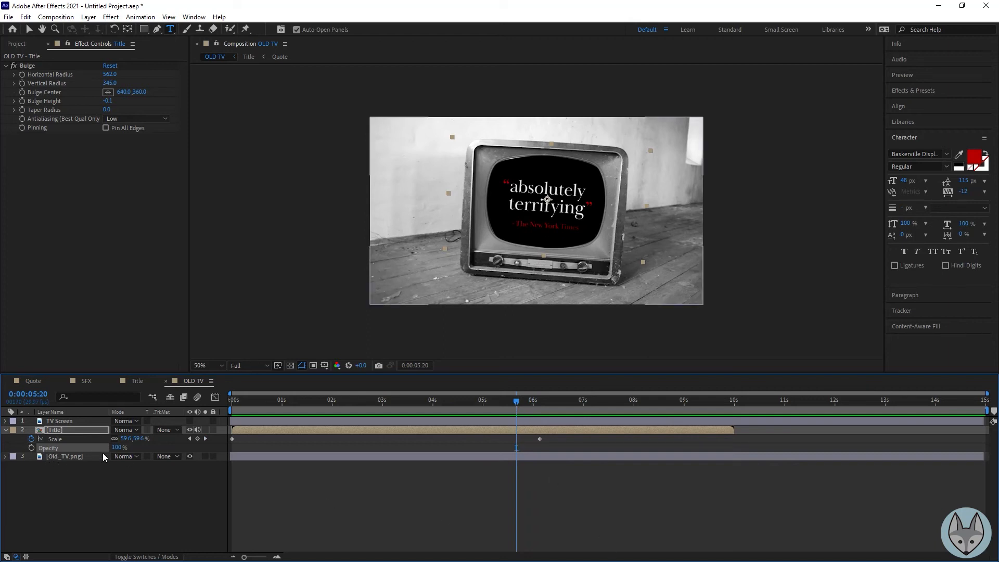
left_click(31, 448)
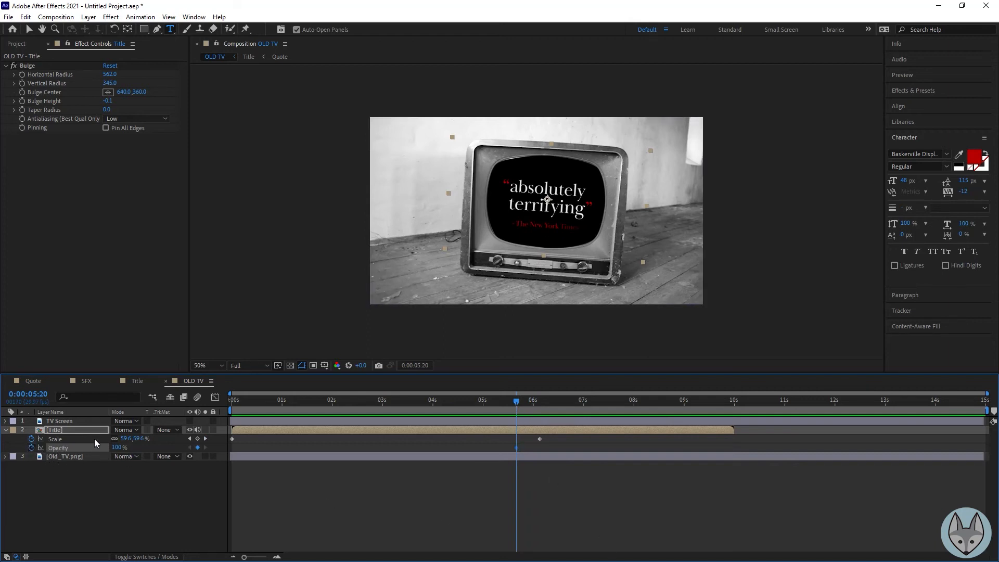
left_click_drag(517, 401, 616, 412)
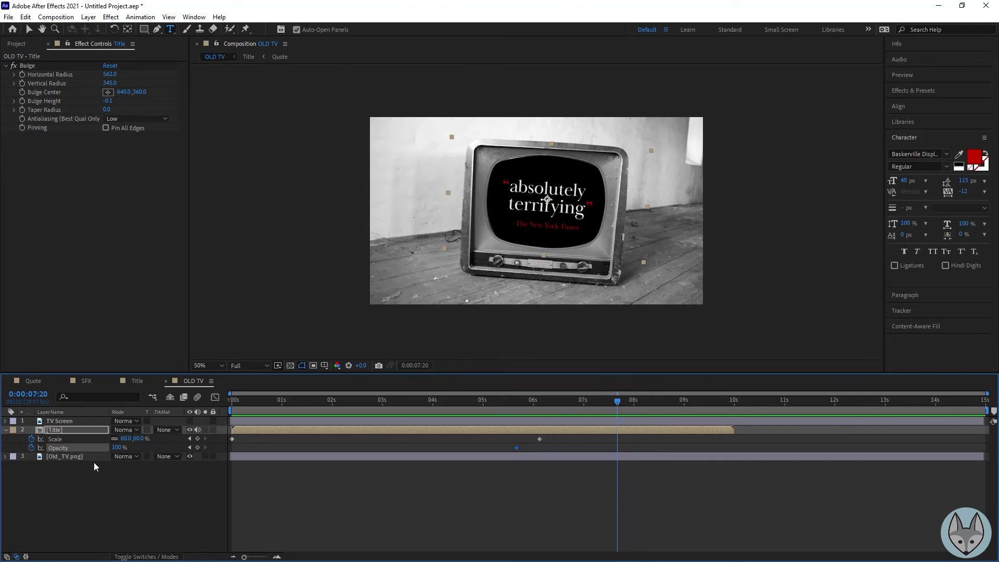
left_click_drag(117, 447, 42, 455)
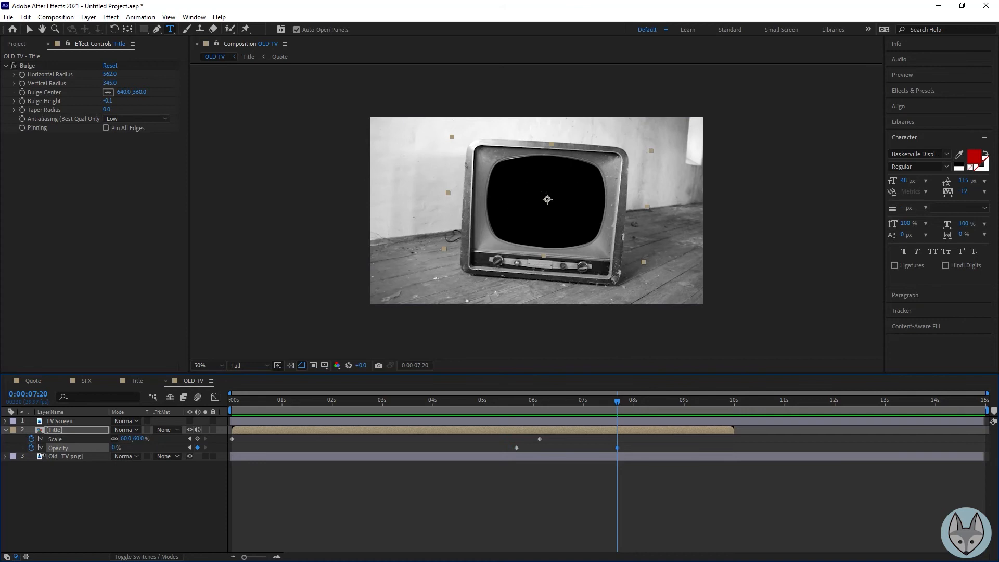
Apply Easy Ease to all of the Title layer's Scale and Opacity keyframes and preview the animation from the start
left_click_drag(659, 515, 223, 420)
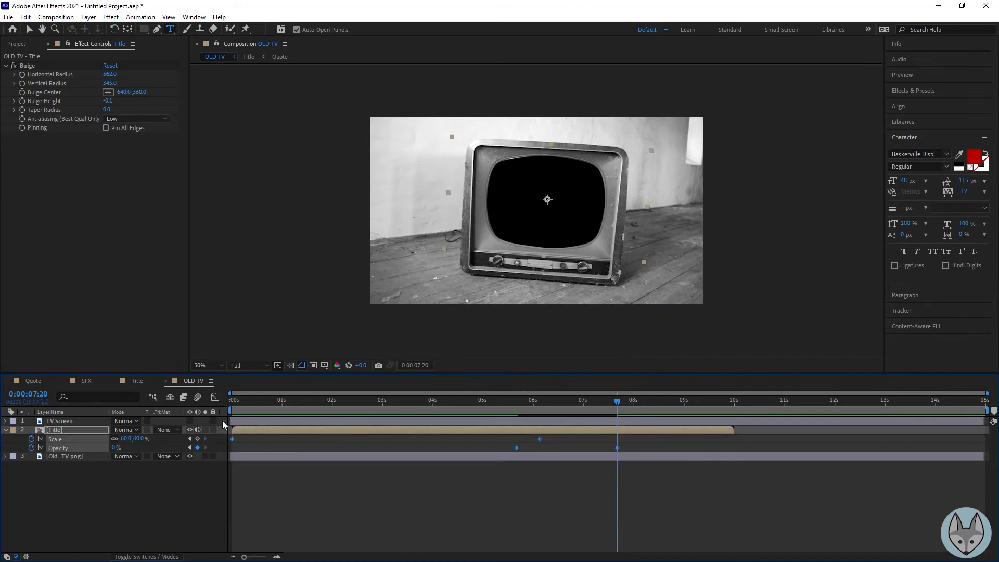
key("F9")
left_click(558, 397)
key("Home")
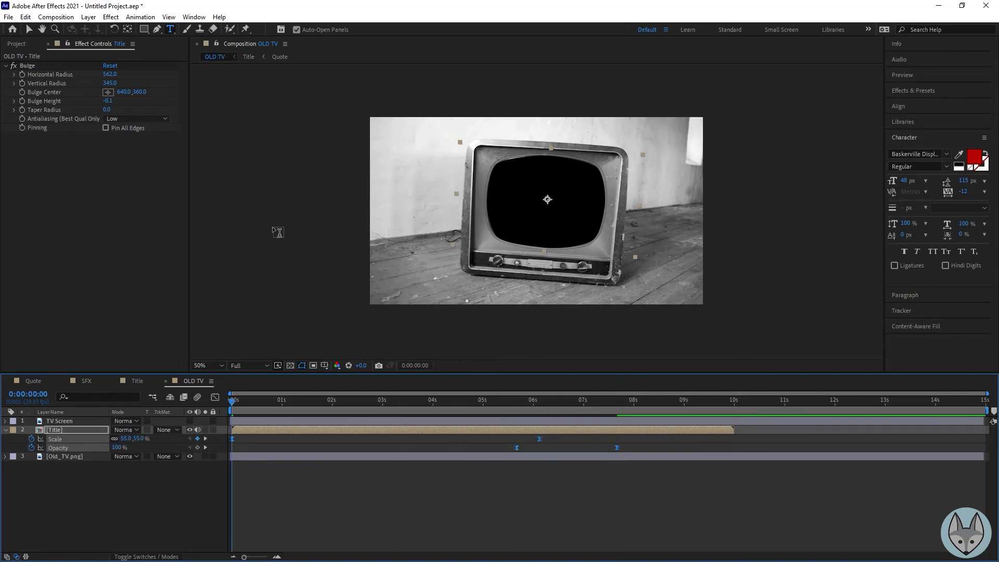
left_click(29, 29)
left_click(299, 204)
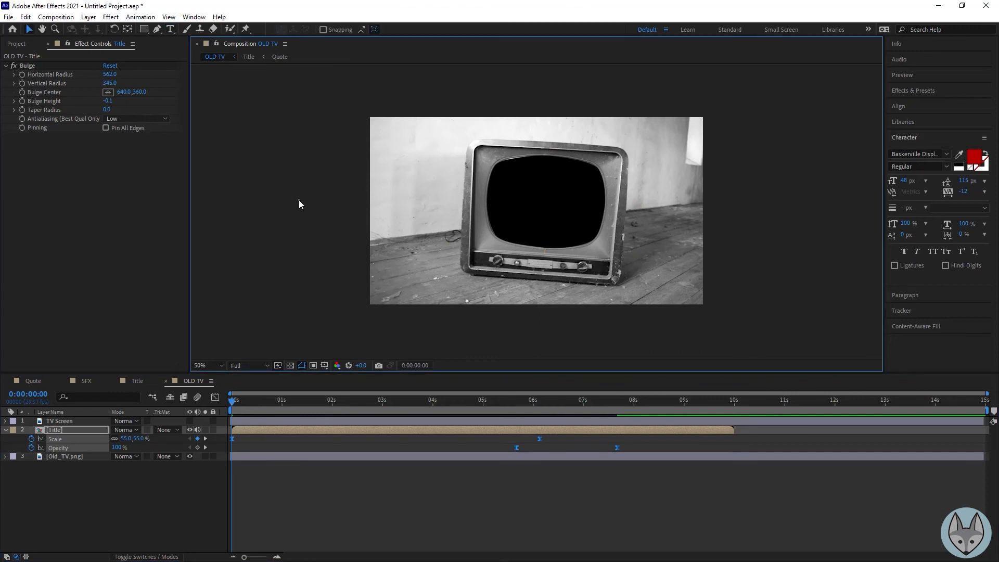
key("space")
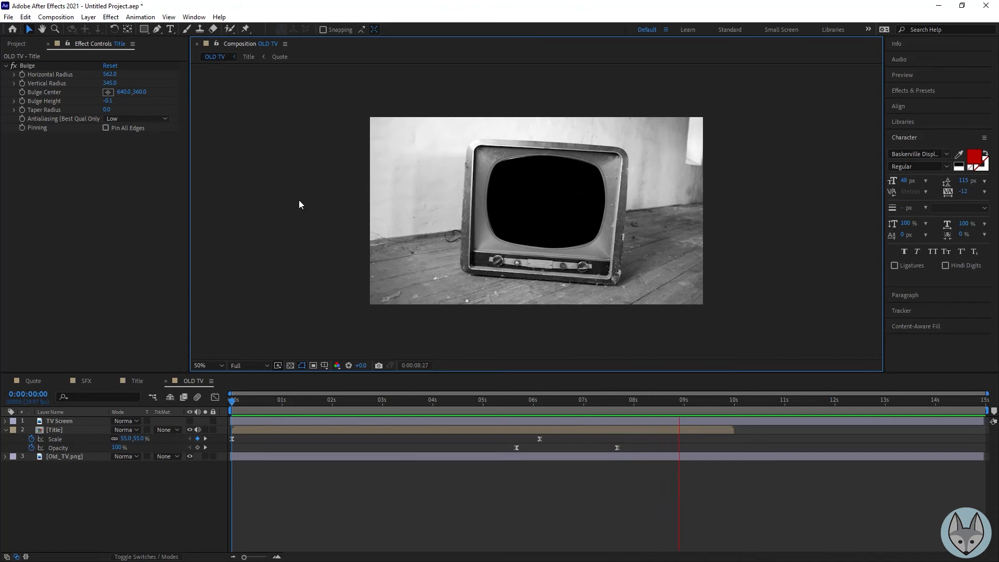
key("space")
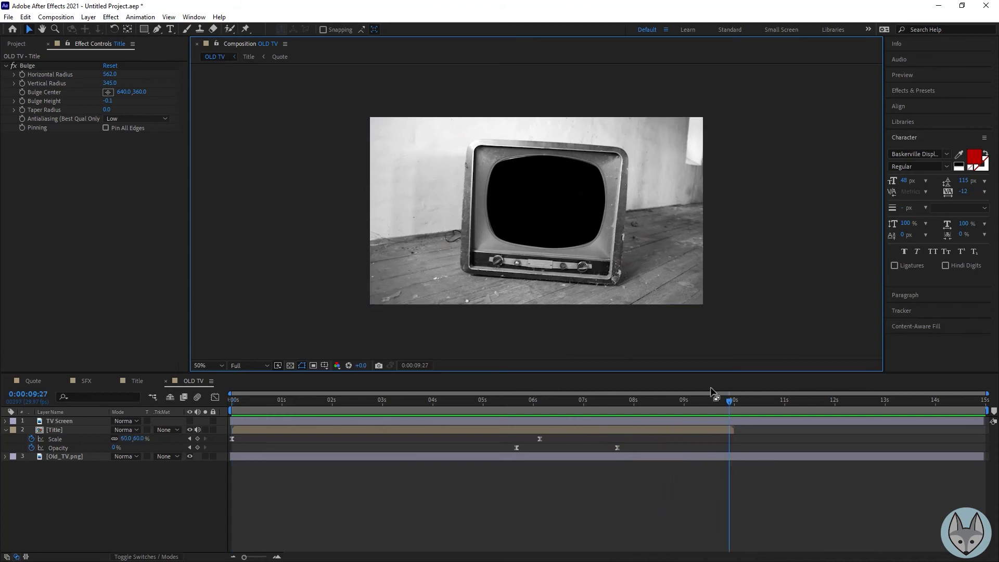
Set the TV Screen layer's blending mode to Add at a frame where the quote is showing
left_click_drag(732, 402, 511, 415)
left_click(103, 420)
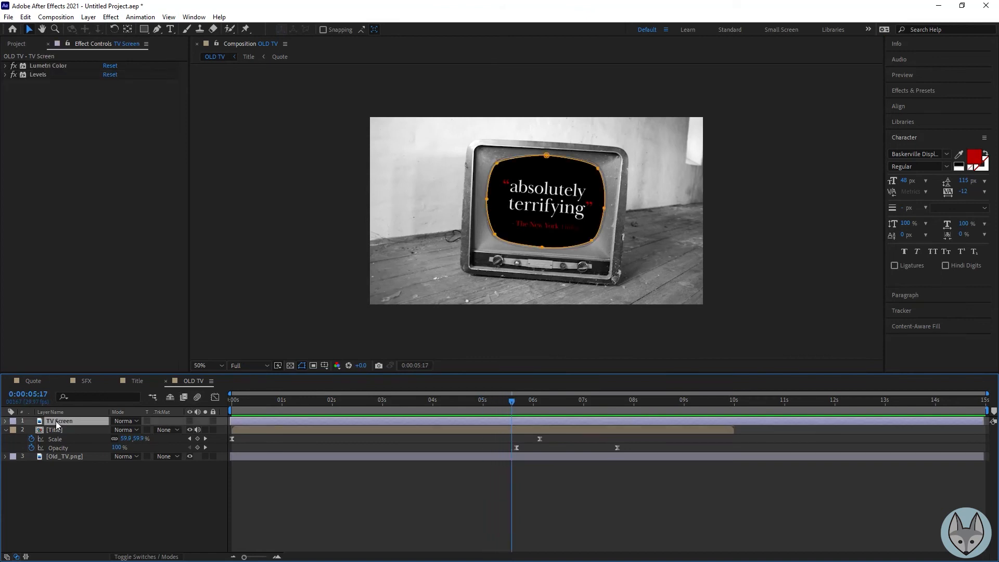
left_click(164, 557)
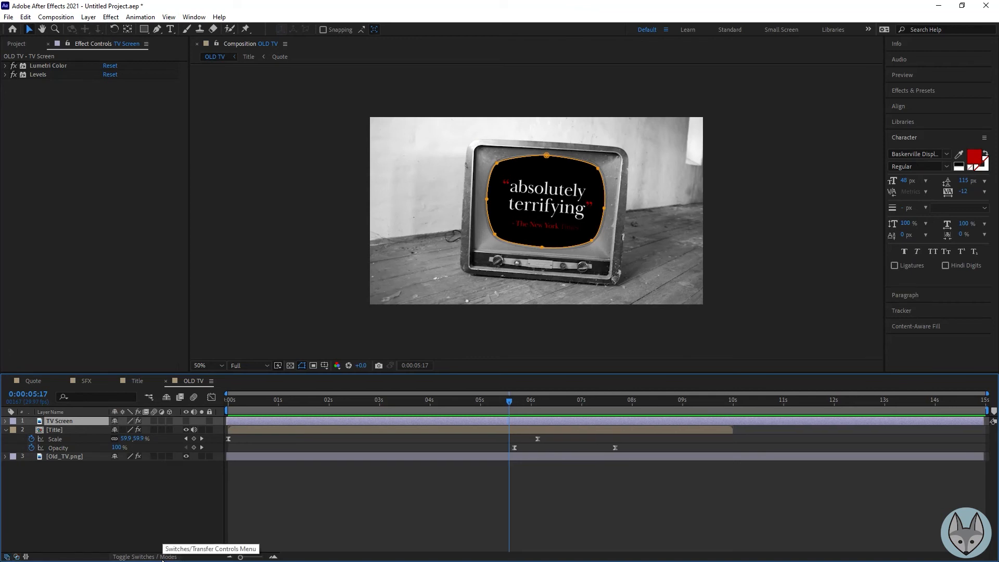
left_click(163, 558)
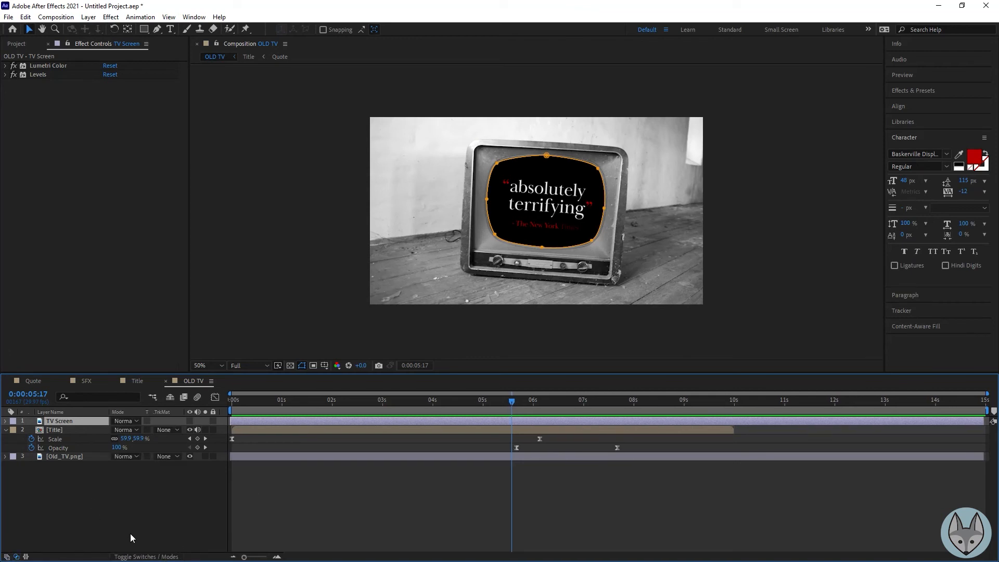
left_click(139, 556)
left_click(140, 557)
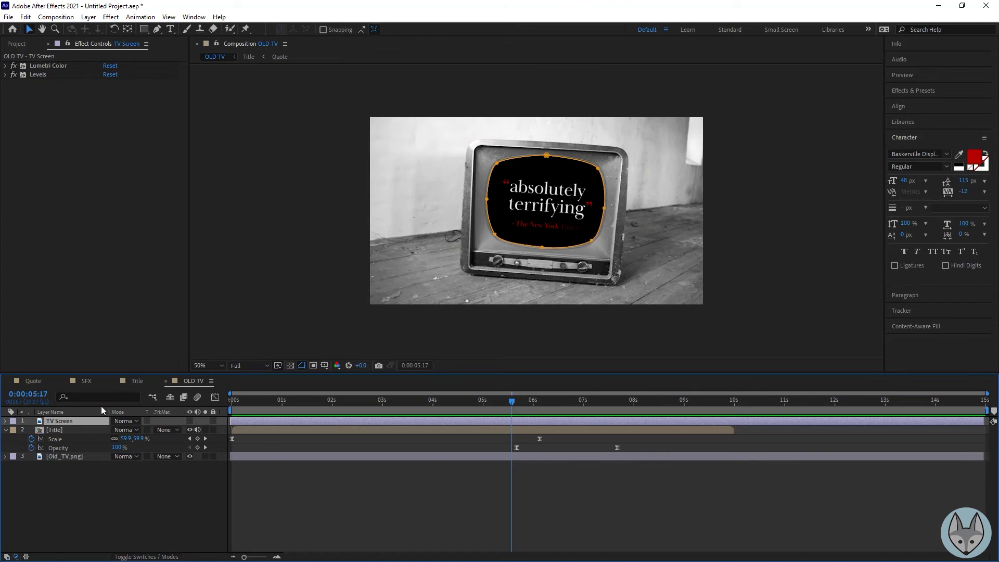
left_click(127, 422)
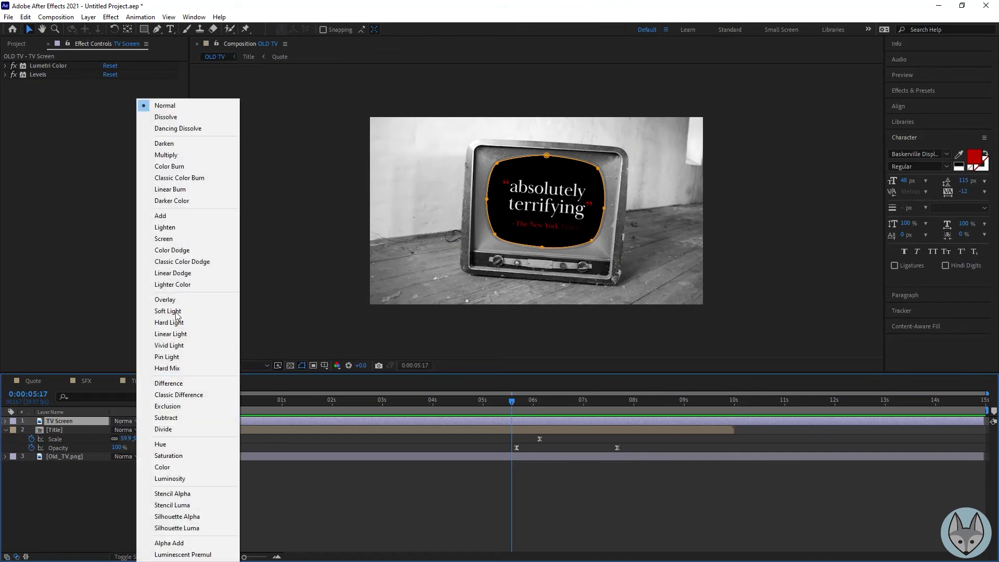
left_click(196, 220)
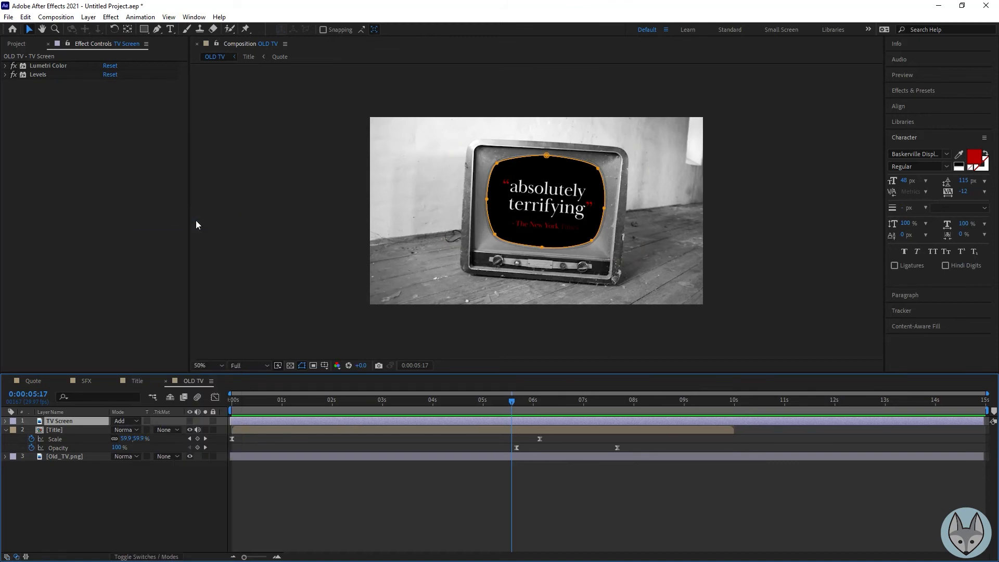
Turn on the TV Screen layer's visibility and lower its Opacity to 86%
left_click(190, 420)
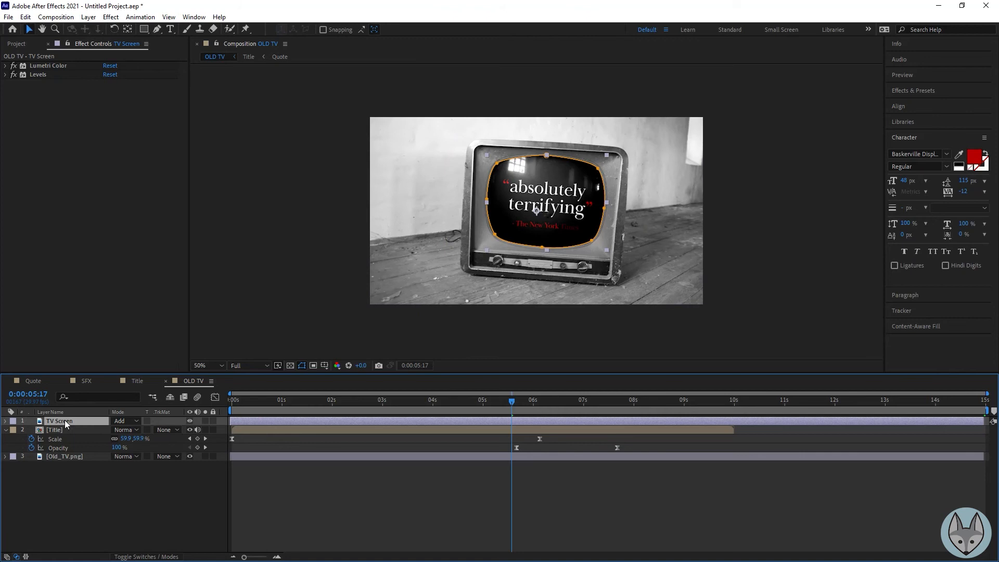
key("t")
mouse_move(115, 429)
left_mouse_down()
mouse_move(92, 433)
mouse_move(110, 431)
left_mouse_up()
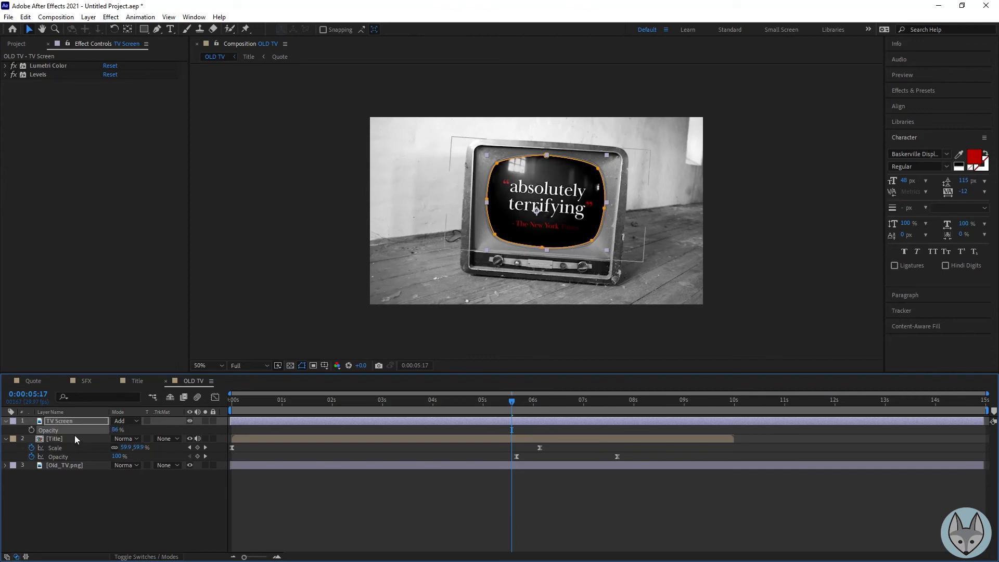
Apply the Noise effect to the TV Screen layer and raise its Amount of Noise to 57%
left_click(60, 421)
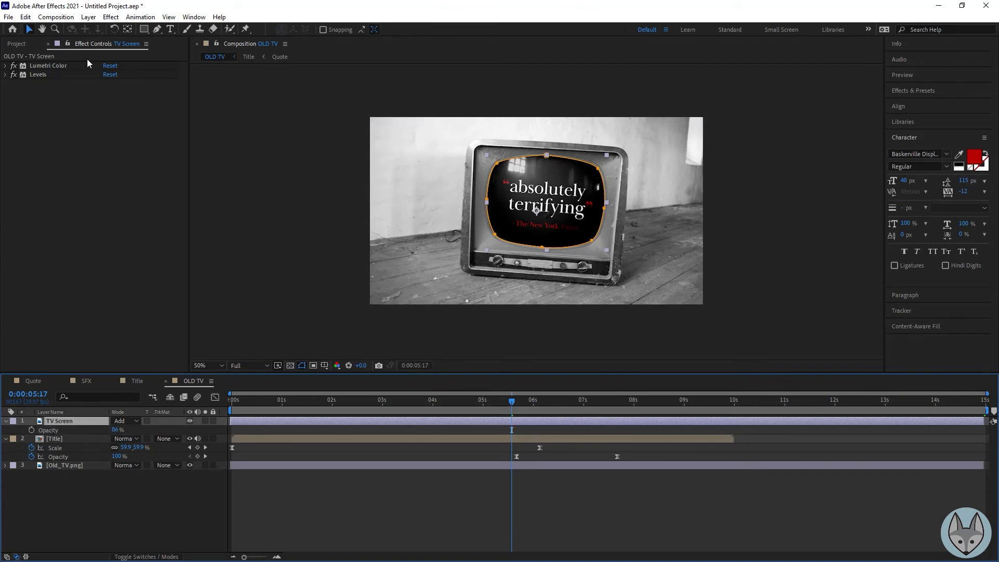
left_click(111, 17)
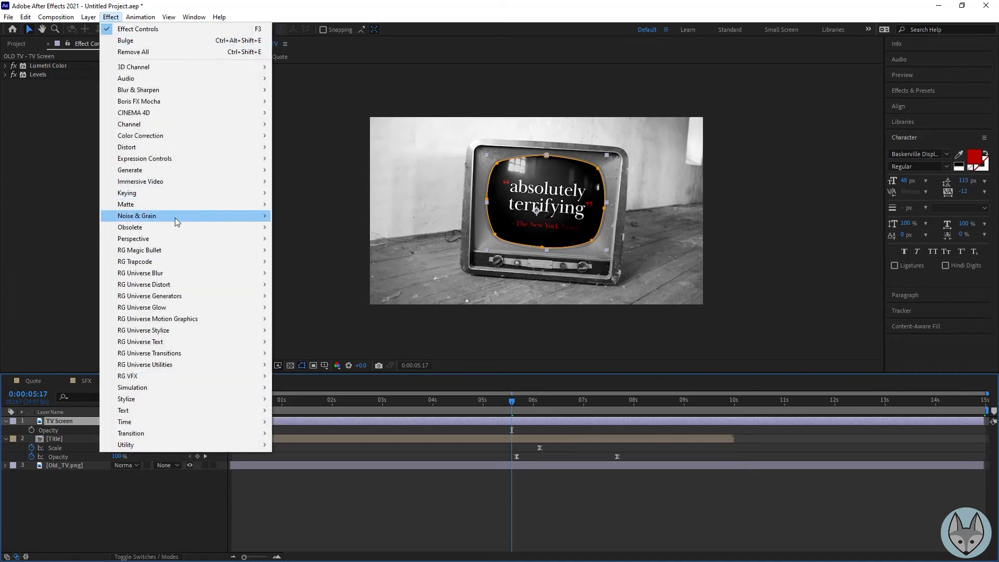
mouse_move(176, 220)
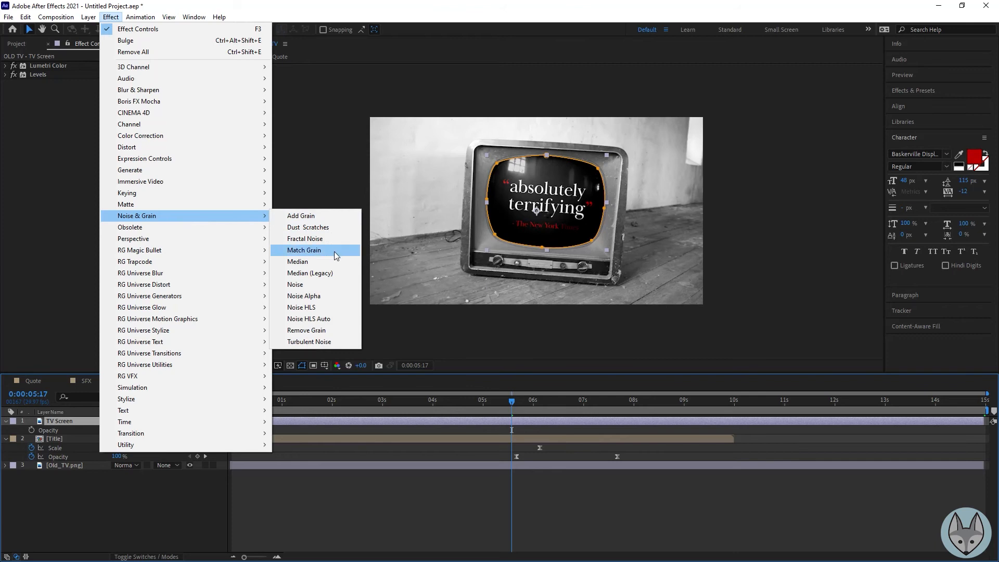
left_click(320, 284)
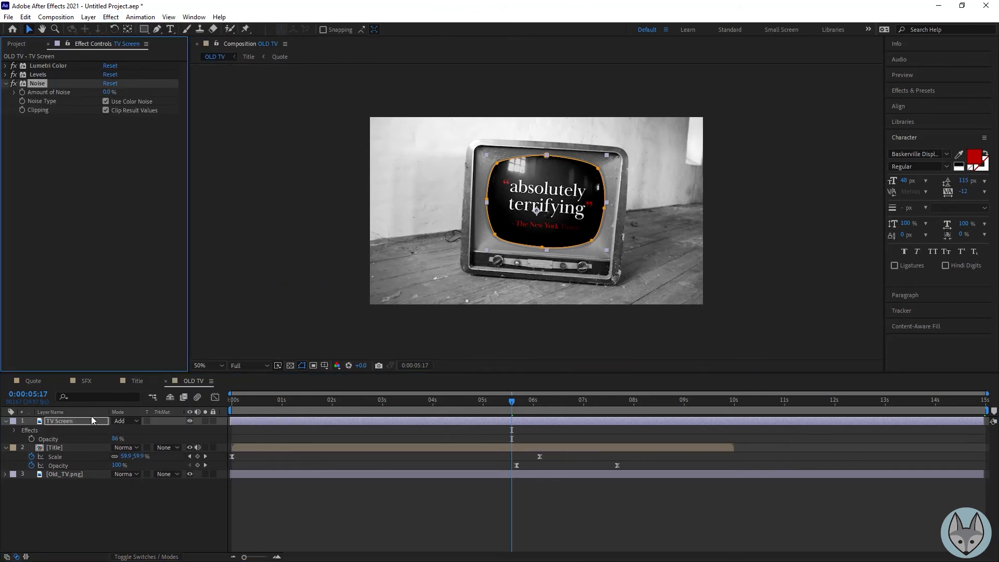
left_click(106, 101)
left_click_drag(107, 92, 143, 97)
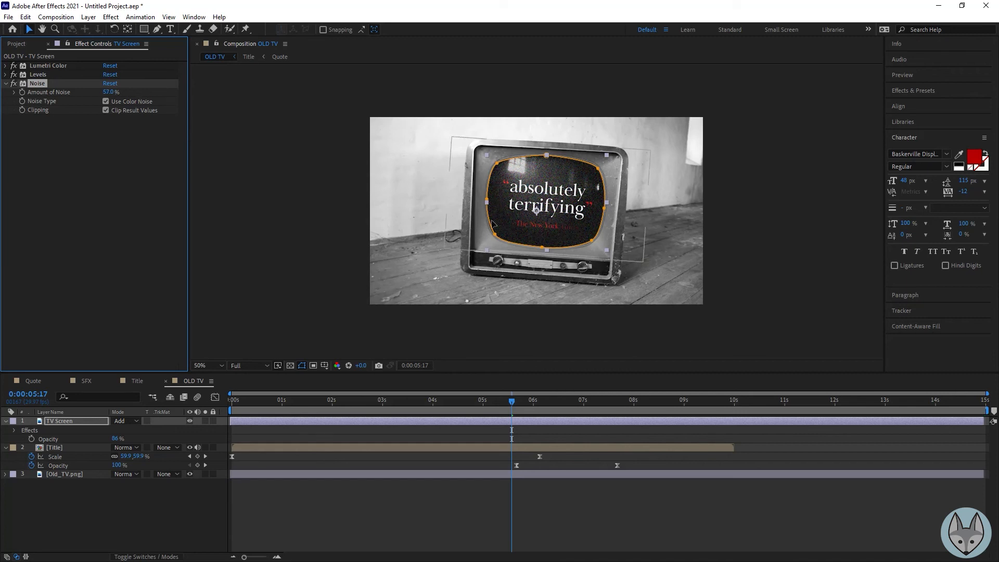
Turn off Use Color Noise for the TV Screen layer's Noise effect and set Amount of Noise to 25%
scroll(542, 208, "up", 6)
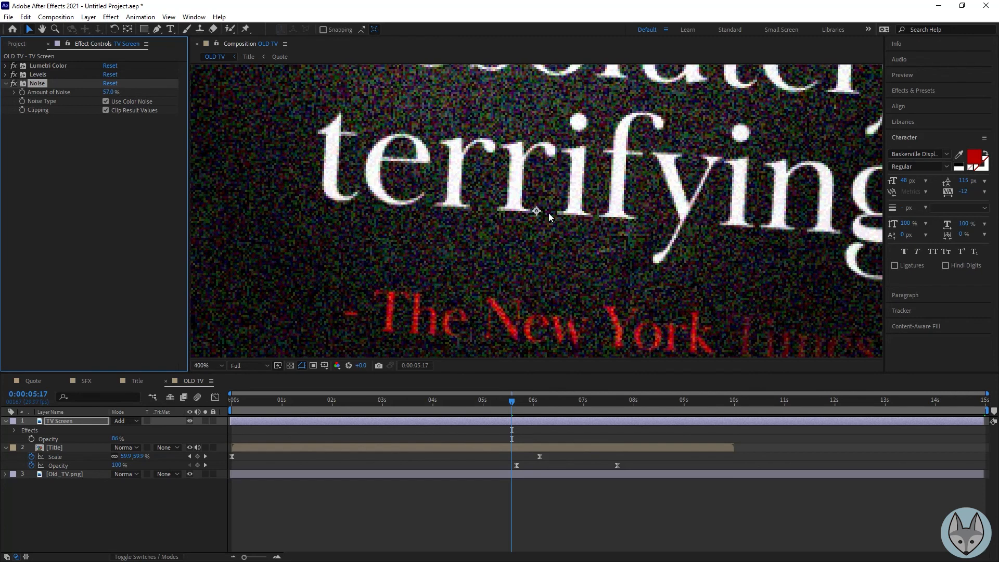
left_click(105, 102)
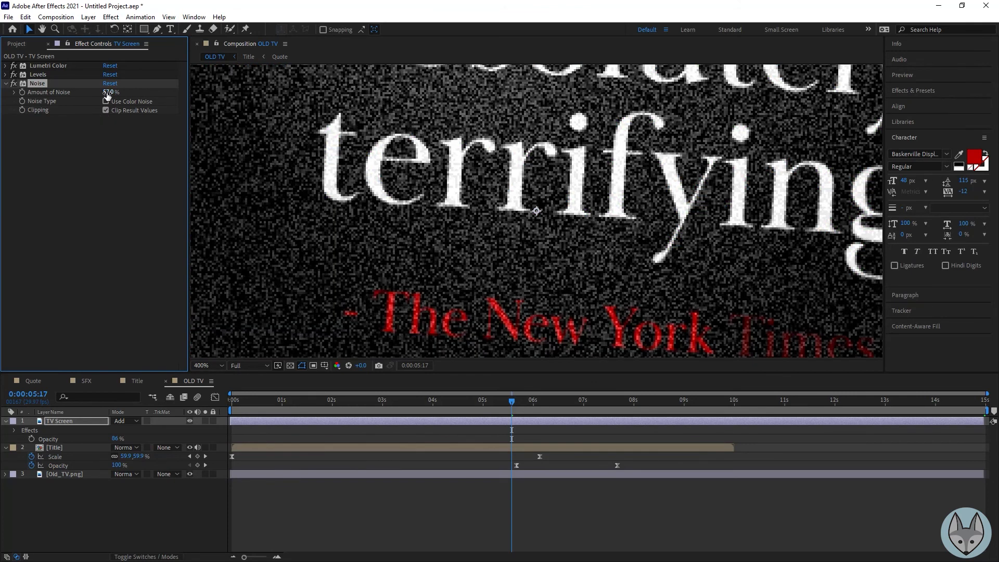
left_click_drag(106, 92, 94, 98)
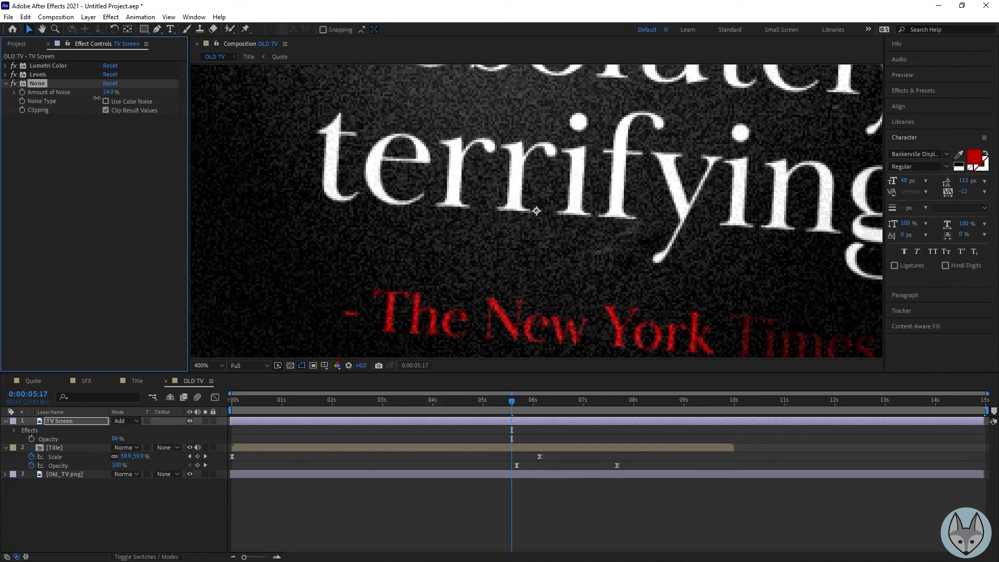
left_click(107, 93)
type("25")
key("Return")
Preview the composition from the start to check the noise and reflection over the quote on the TV screen
key("shift+slash")
key("slash")
left_click_drag(490, 390, 58, 429)
key("h")
key("space")
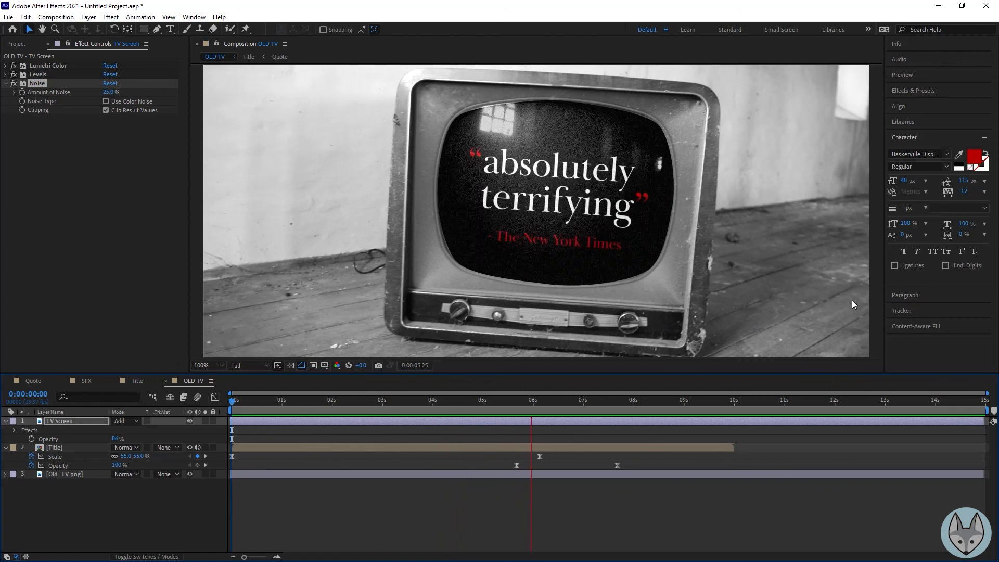
key("space")
Set the Title layer's Opacity keyframe at 0:00:05:20 to 75%
left_click_drag(553, 405, 90, 454)
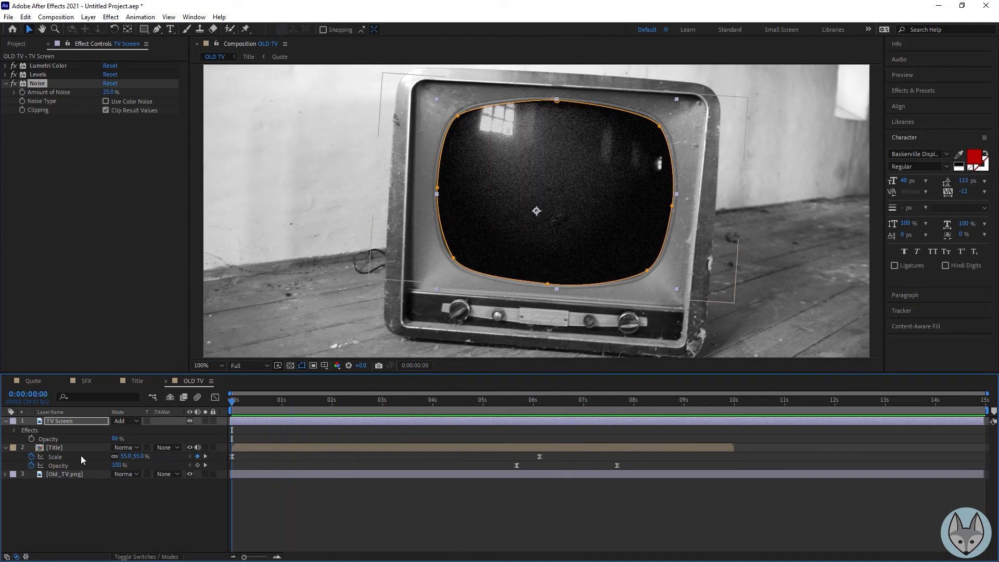
left_click(53, 450)
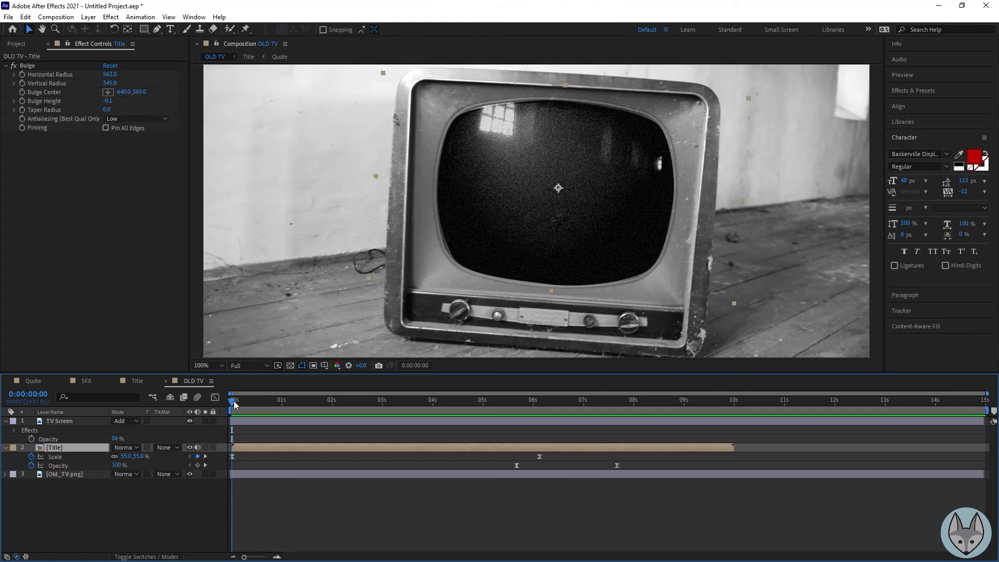
left_click_drag(239, 401, 517, 406)
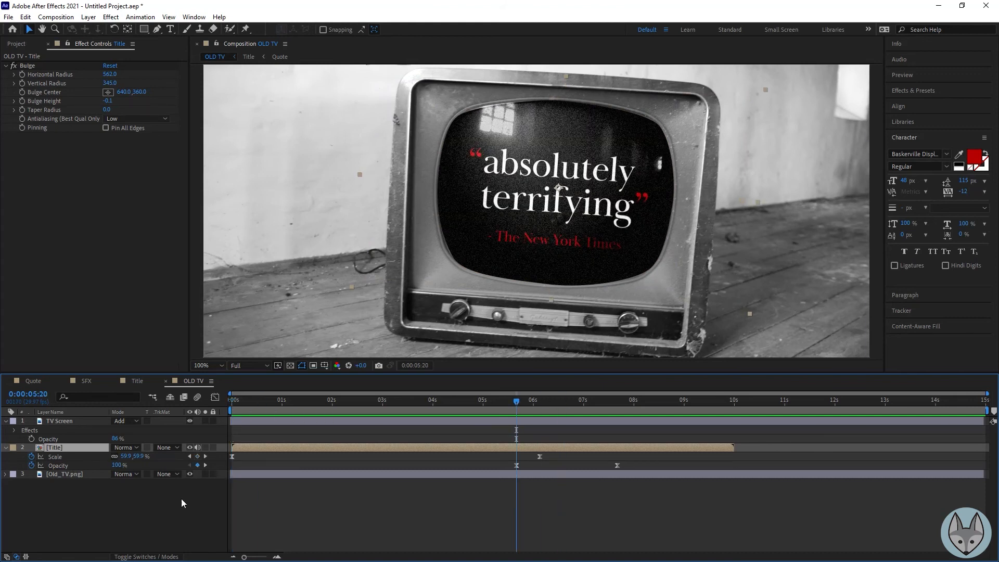
left_click(205, 466)
left_click(189, 465)
left_click_drag(118, 465, 128, 472)
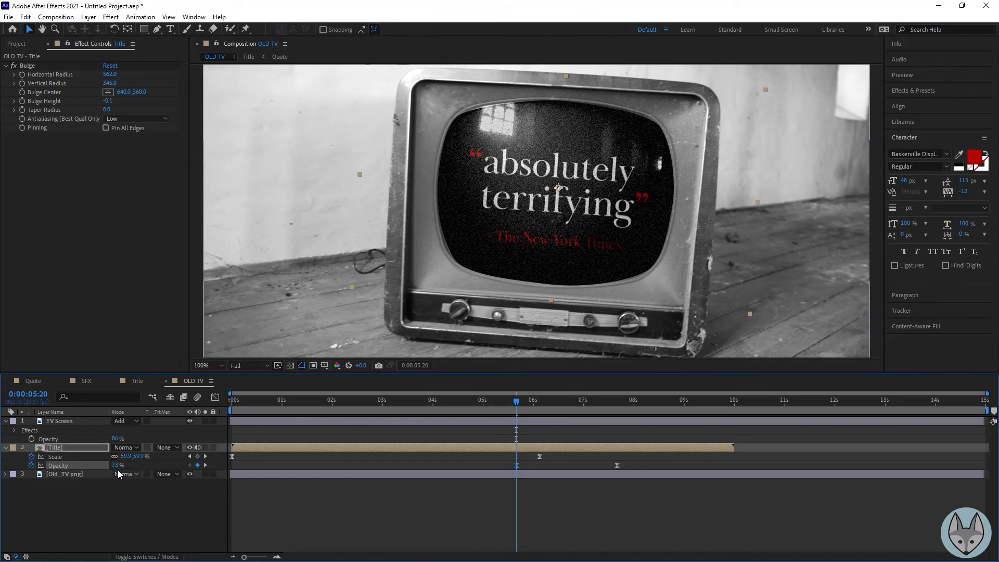
left_click(115, 465)
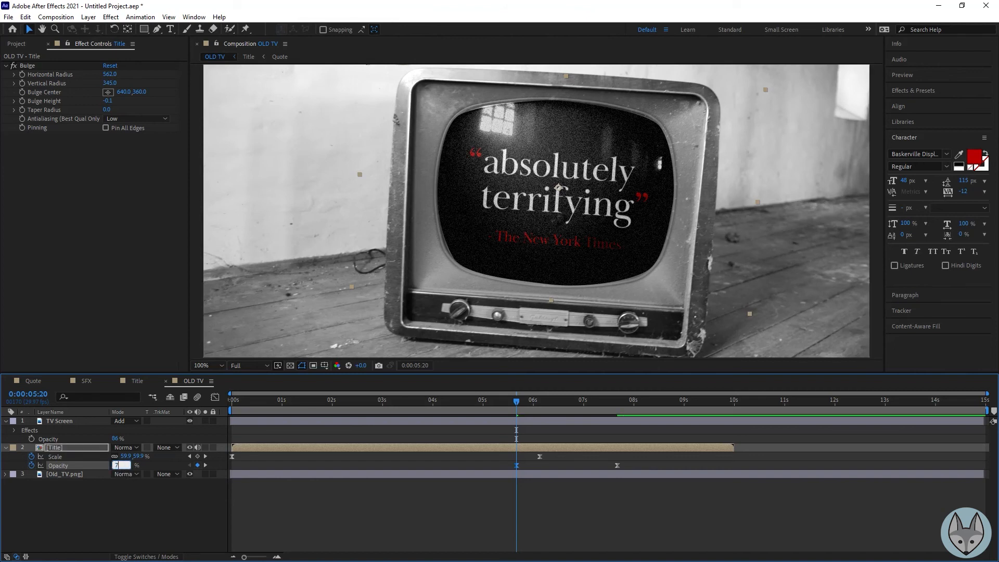
type("75")
key("Return")
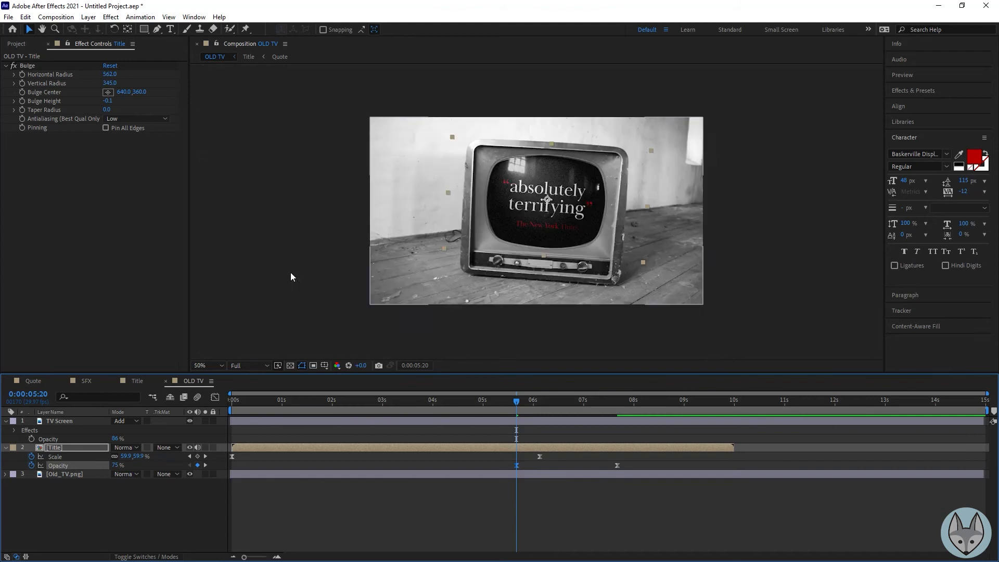
Play the composition from the start to check the Title layer's reduced opacity and fade-out
key("comma")
left_click_drag(516, 401, 126, 405)
key("space")
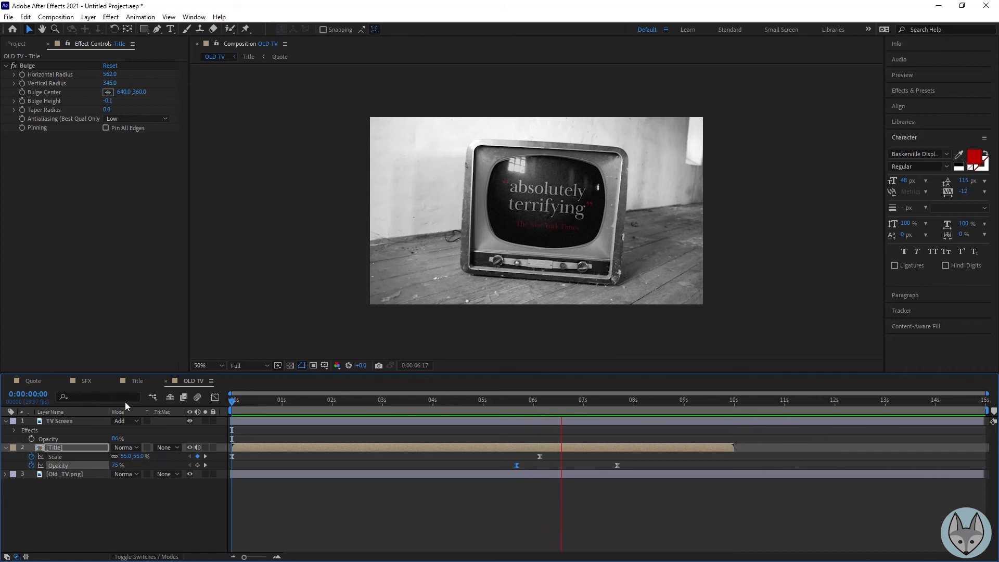
key("space")
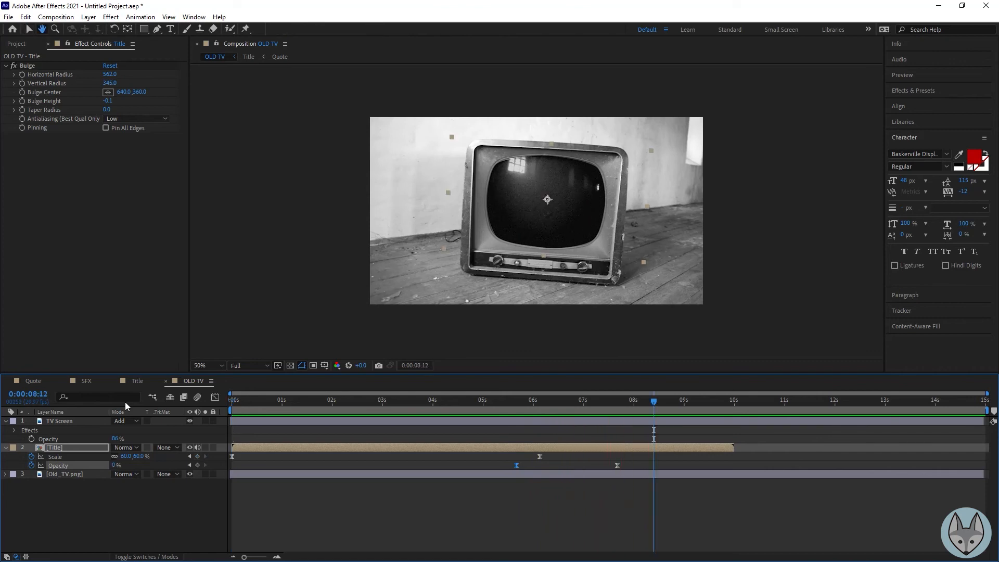
Collapse the Title layer's properties and replay the whole composition from its first frame
left_click_drag(598, 402, 172, 396)
left_click(13, 448)
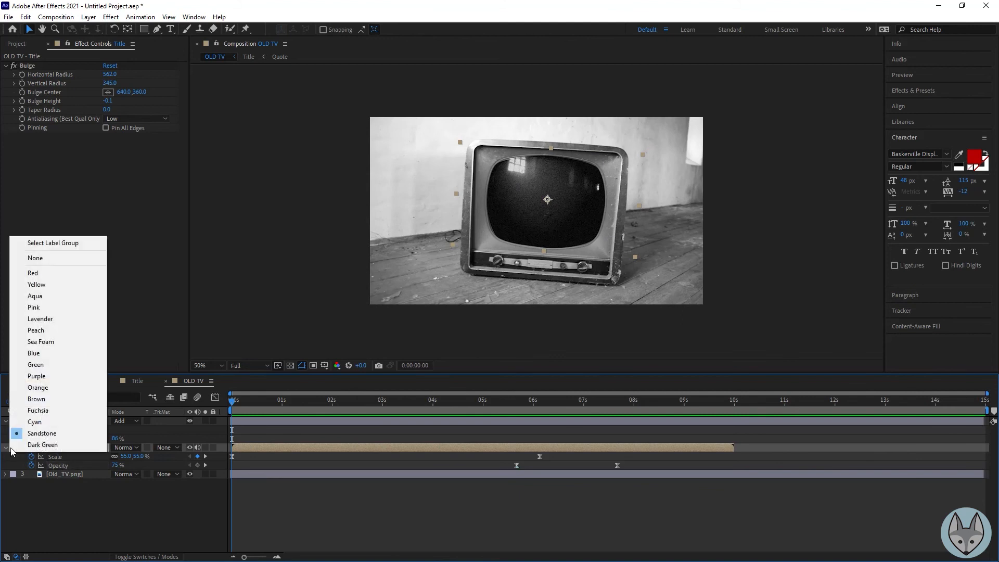
left_click(64, 493)
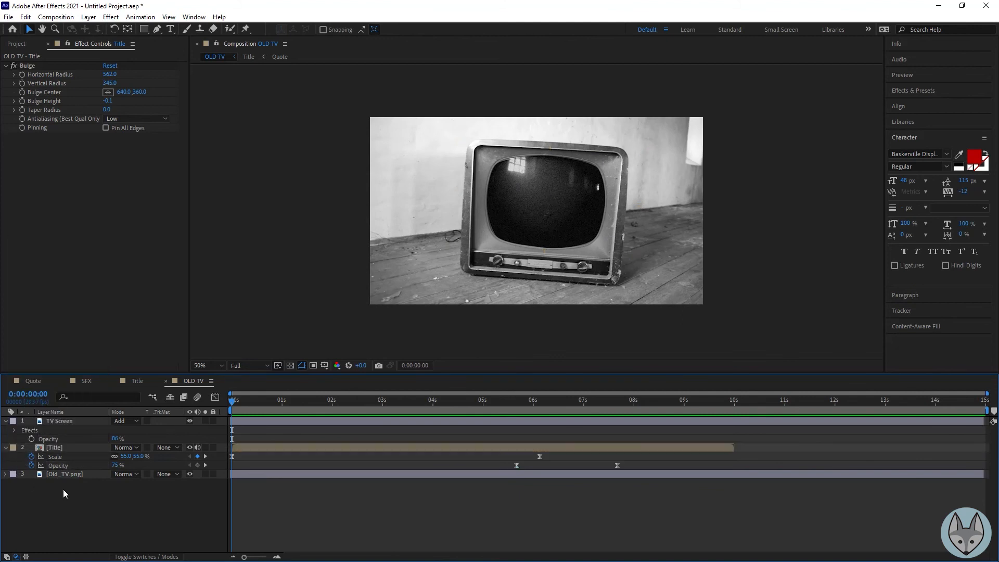
left_click(6, 447)
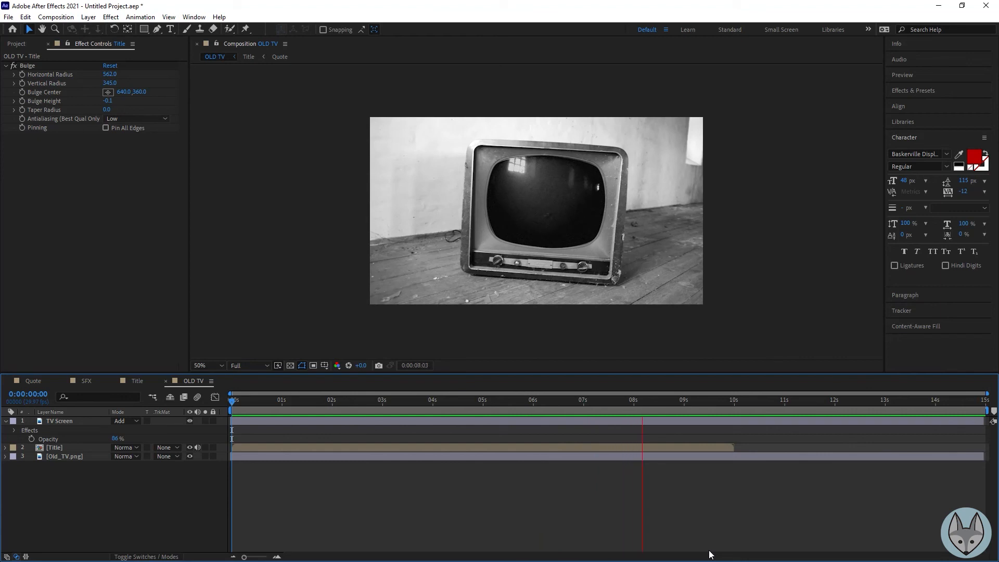
key("space")
End the OLD TV composition's work area at 0:00:10:00, trim the composition to it, and collapse the TV Screen layer
left_click_drag(753, 402, 739, 408)
mouse_move(735, 403)
left_mouse_down()
mouse_move(705, 404)
mouse_move(734, 405)
left_mouse_up()
key("n")
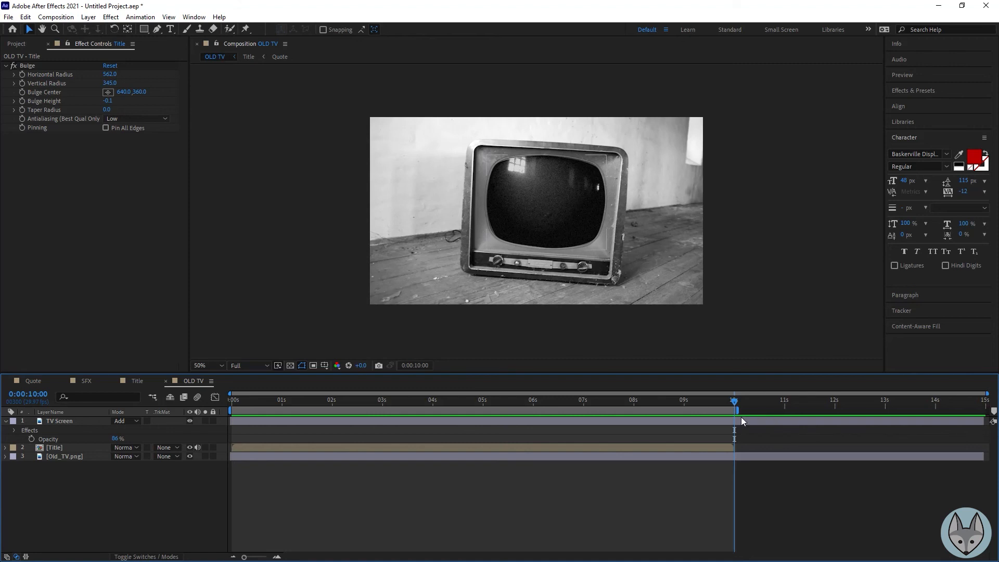
right_click(642, 412)
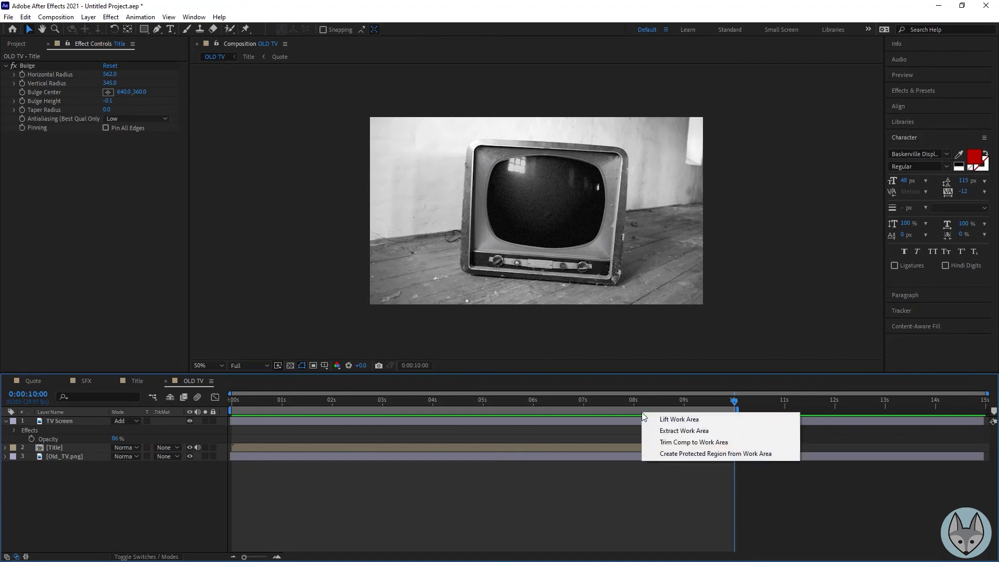
left_click(681, 445)
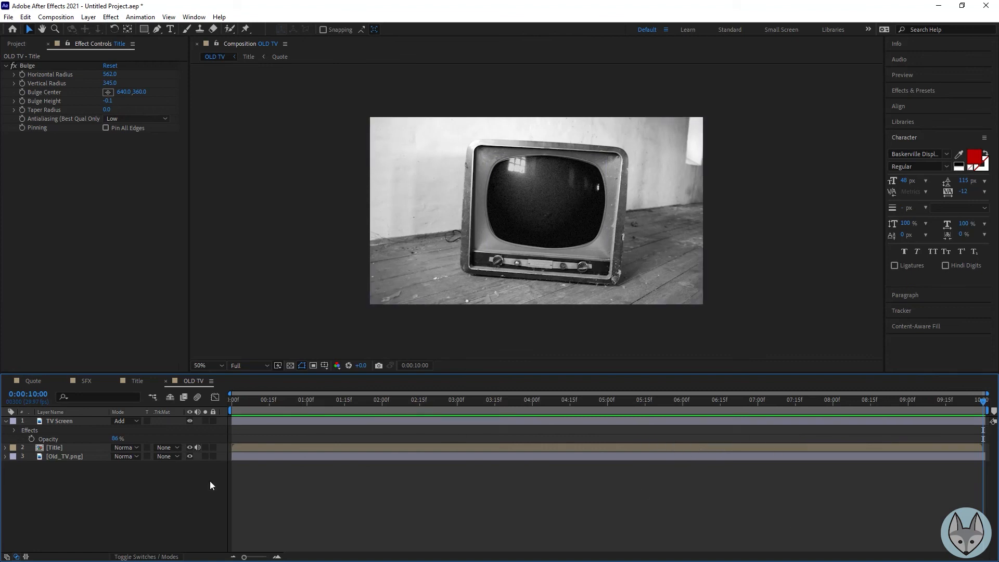
left_click(6, 422)
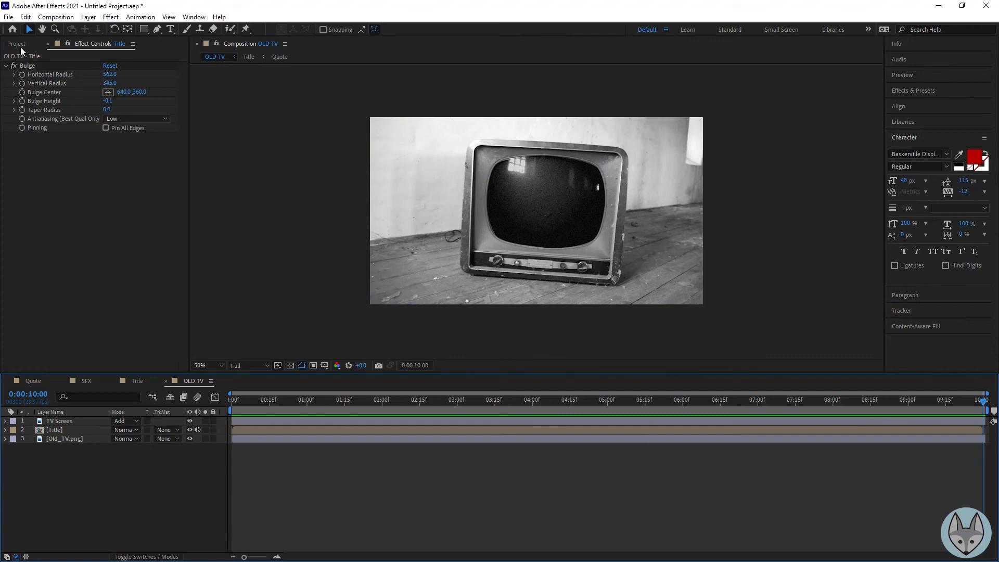
Review the project's compositions, inspecting OLD TV and the contents of the Title composition
left_click(17, 45)
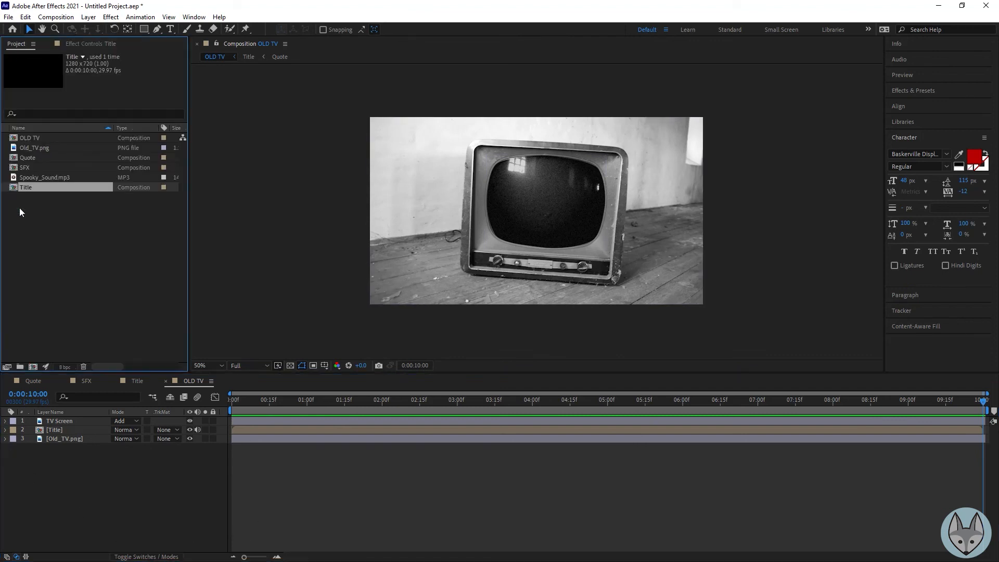
left_click(54, 258)
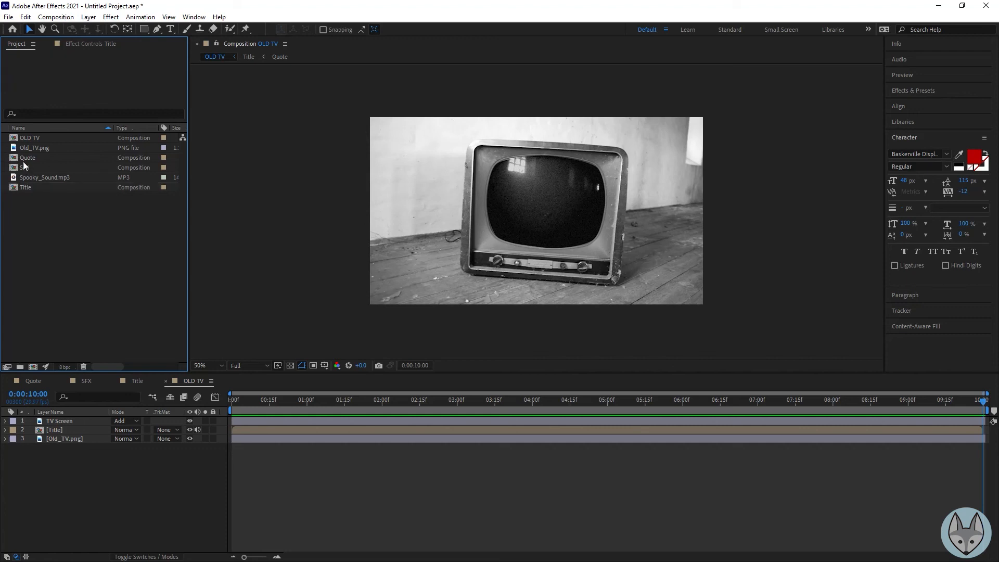
left_click(21, 137)
left_click(90, 378)
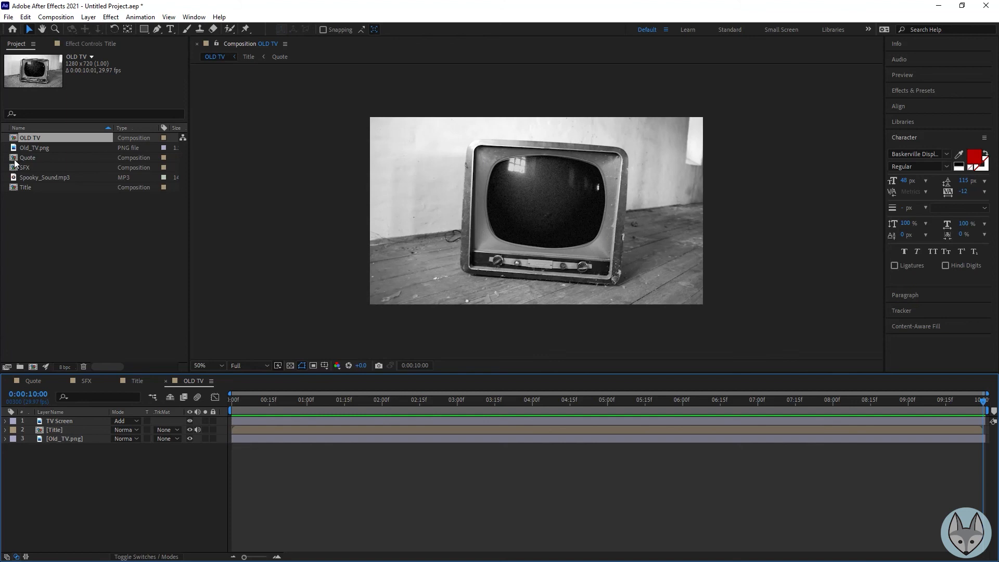
double_click(14, 191)
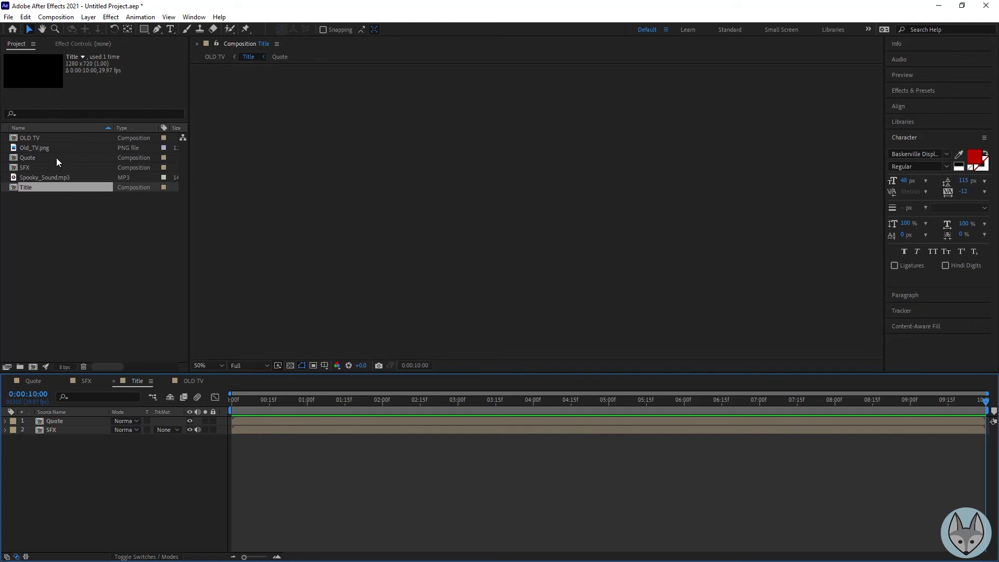
left_click(35, 143)
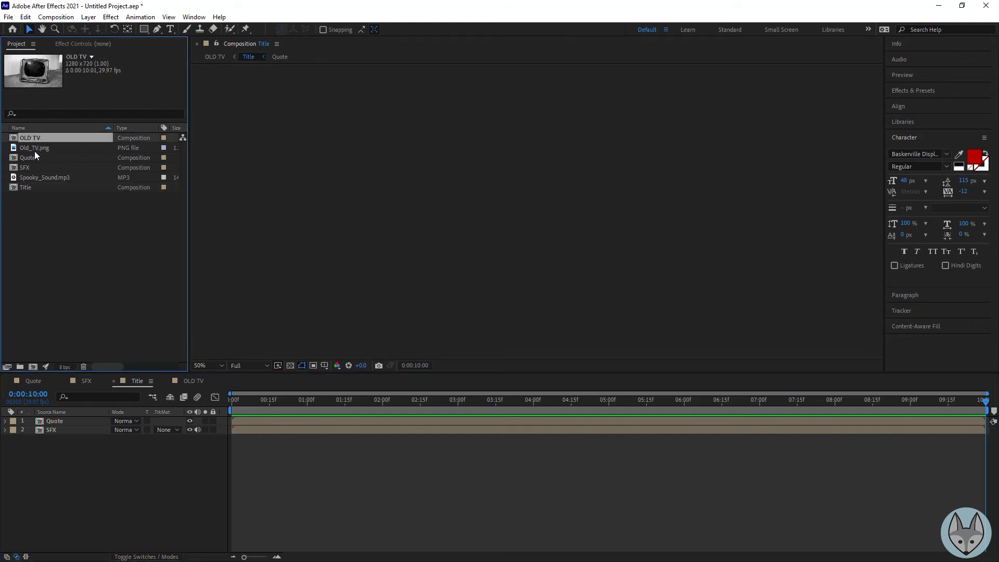
key("Up")
left_click(91, 475)
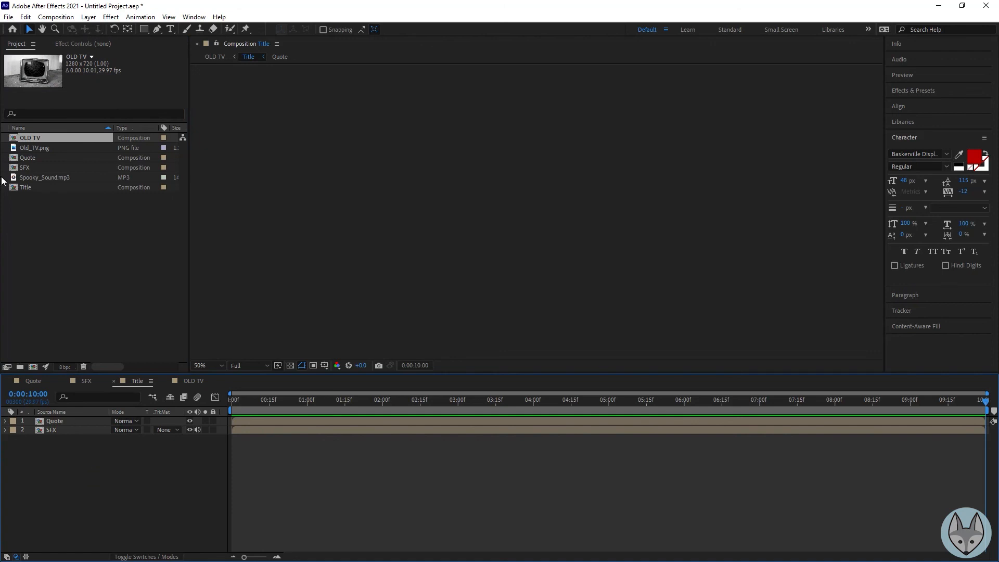
Create a new composition named Final Output with a duration of ten seconds
left_click(31, 366)
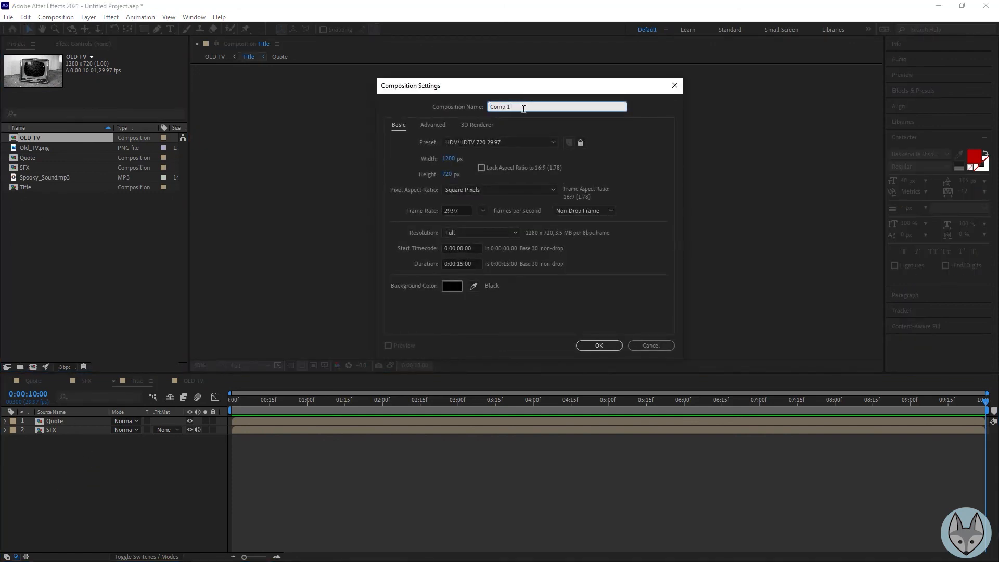
type("Final Output")
left_click_drag(474, 264, 401, 272)
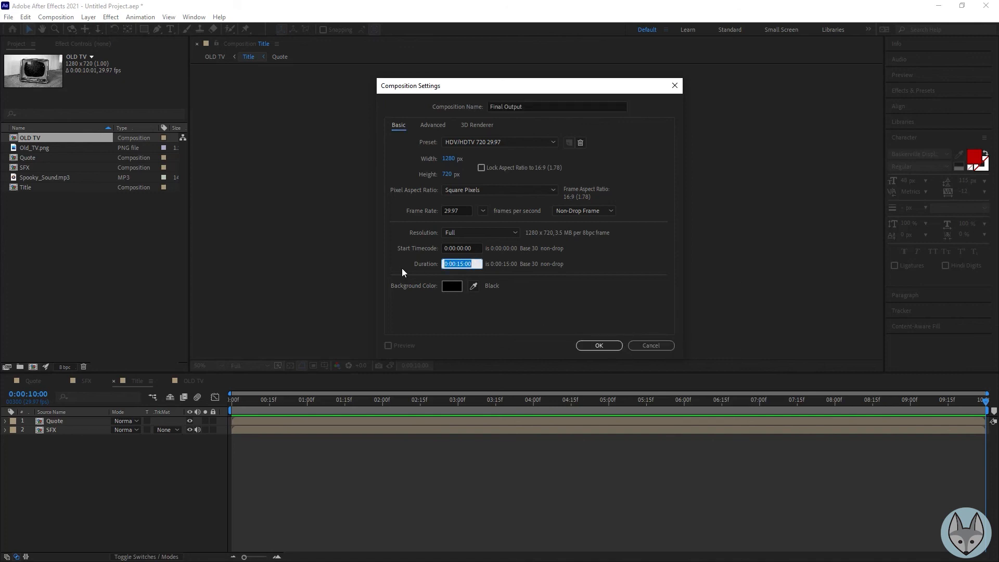
type("10.00")
left_click(604, 348)
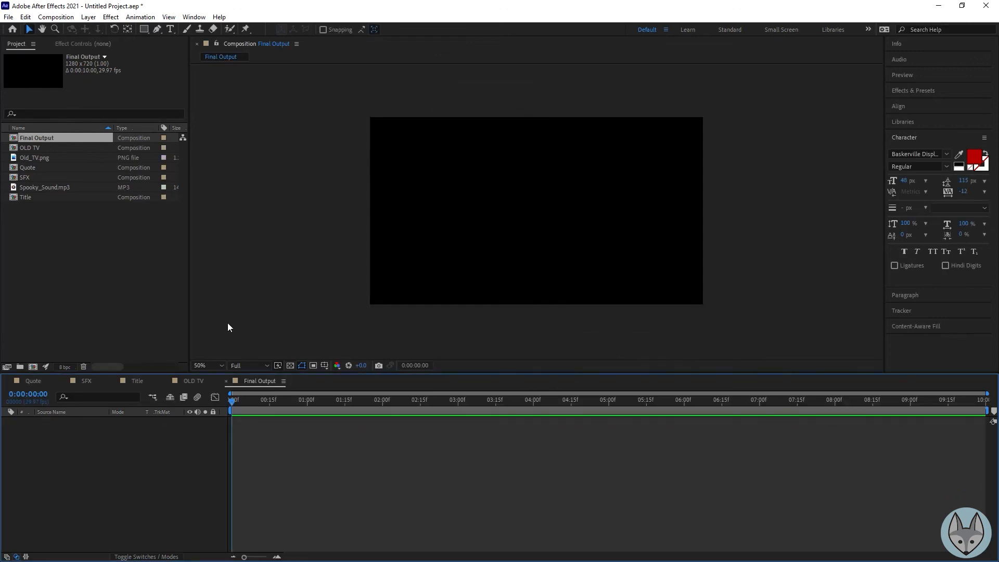
Add the OLD TV composition as a layer in Final Output and preview the result from the start
left_click(12, 149)
left_click_drag(13, 151, 111, 455)
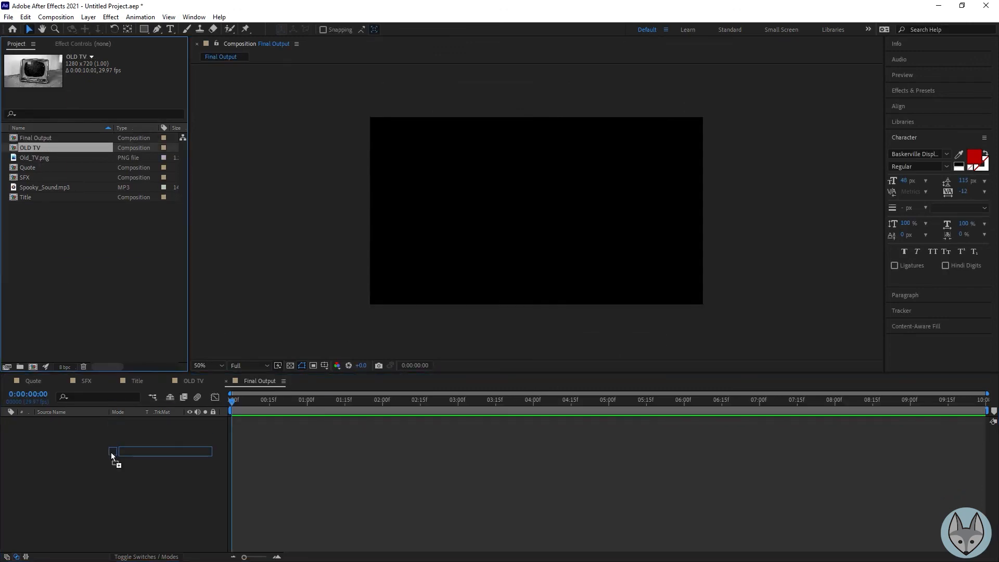
left_click_drag(111, 452, 111, 452)
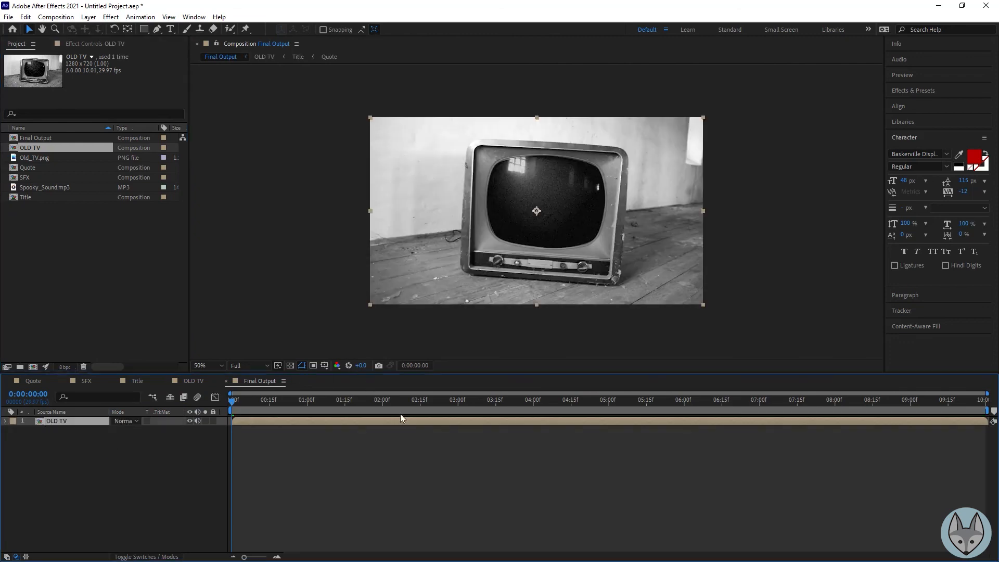
key("space")
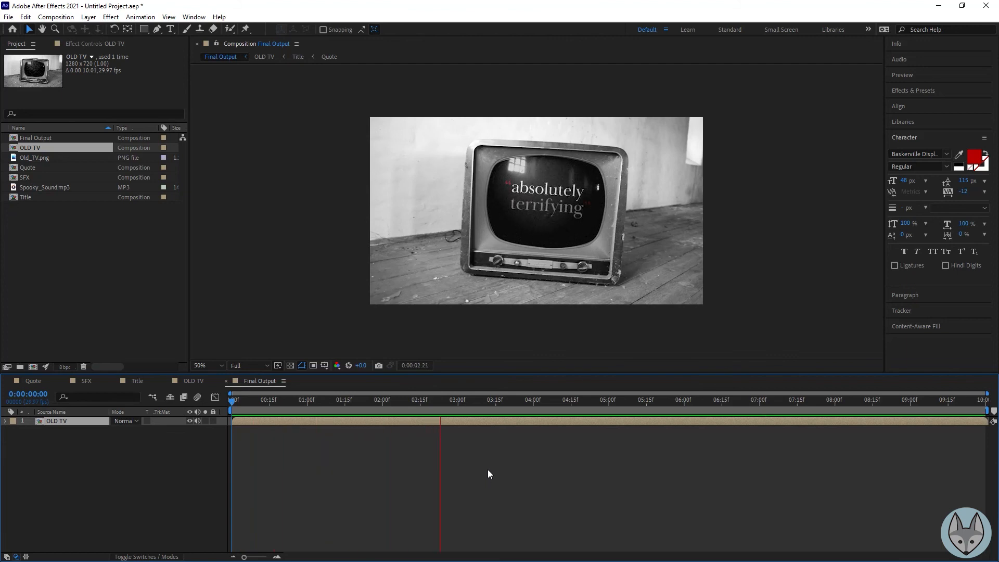
key("space")
left_click_drag(494, 404, 173, 448)
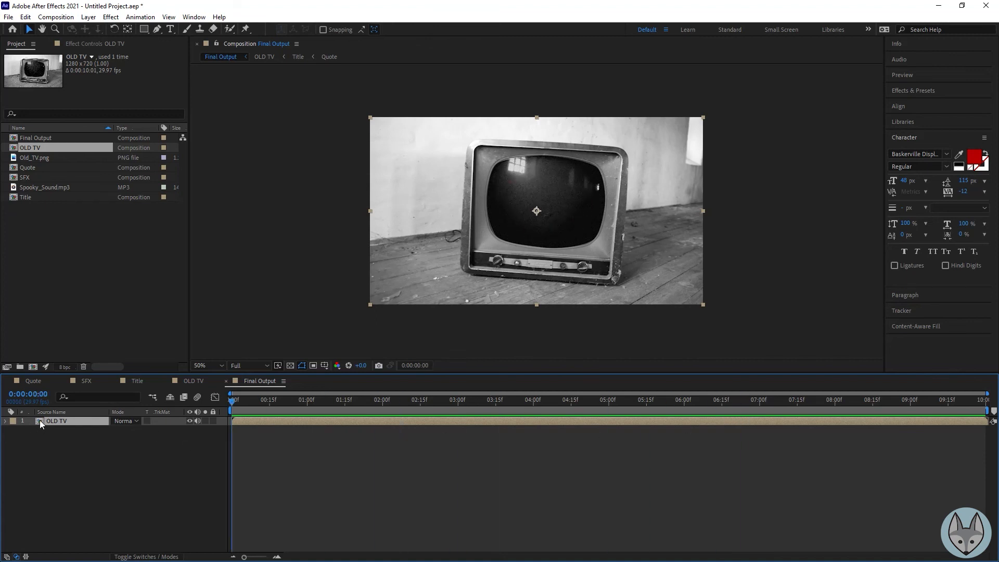
Scale the OLD TV layer to 105% so it extends past the frame edges, and collapse its properties
key("t")
left_click_drag(121, 431, 156, 432)
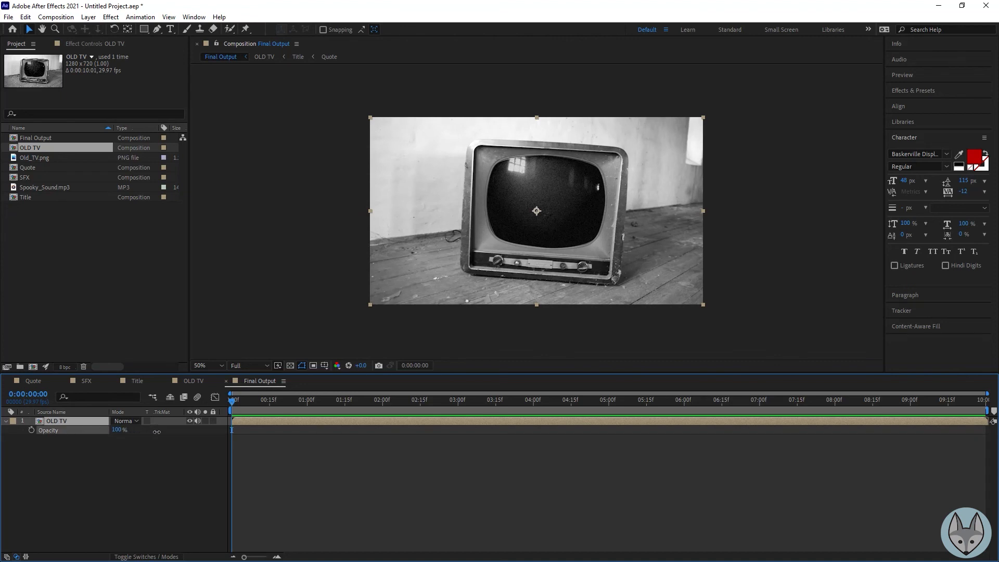
key("s")
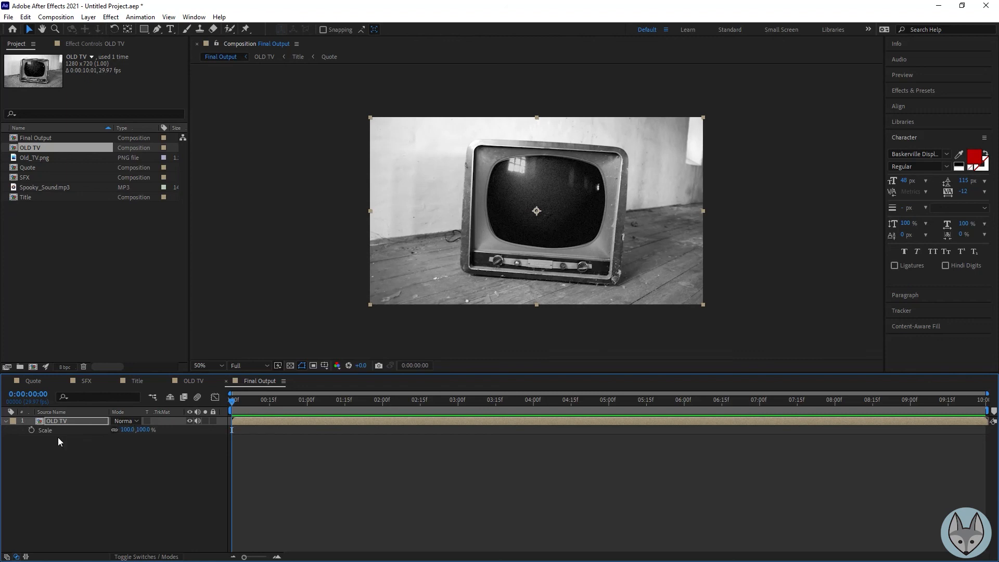
left_click_drag(144, 431, 150, 430)
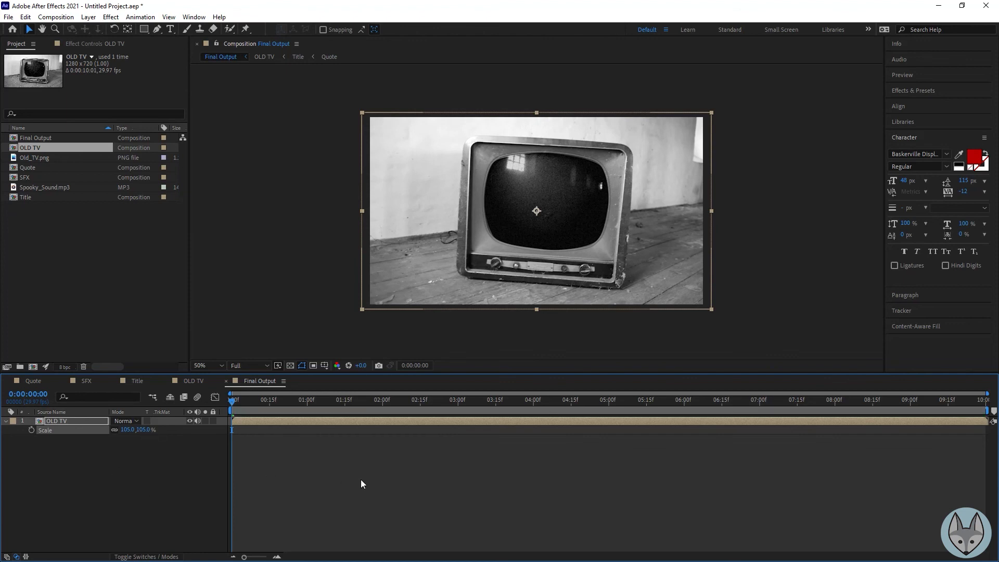
left_click(161, 473)
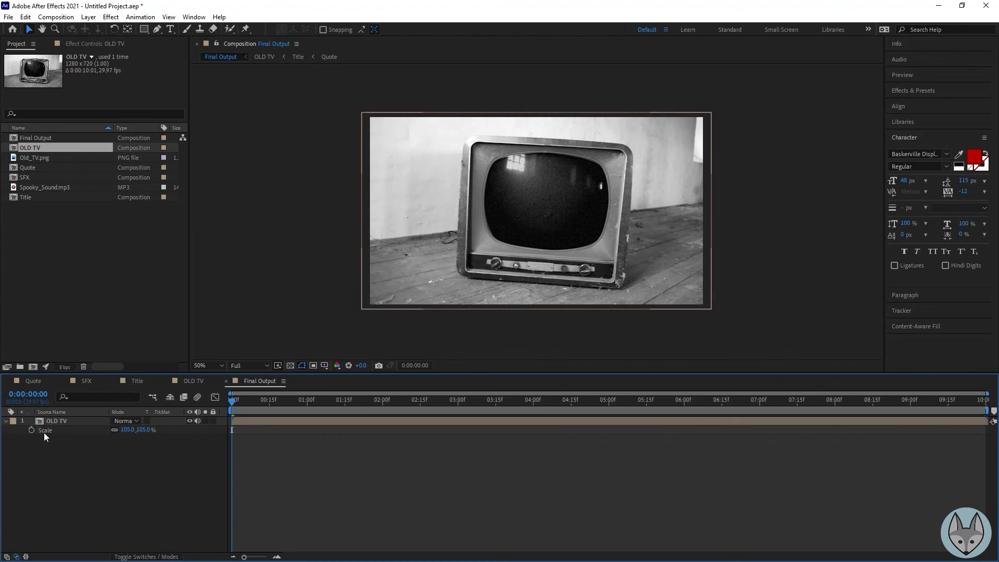
left_click(6, 421)
Apply the expression wiggle(2,2) to the OLD TV layer's Position and preview the camera shake
left_click(62, 421)
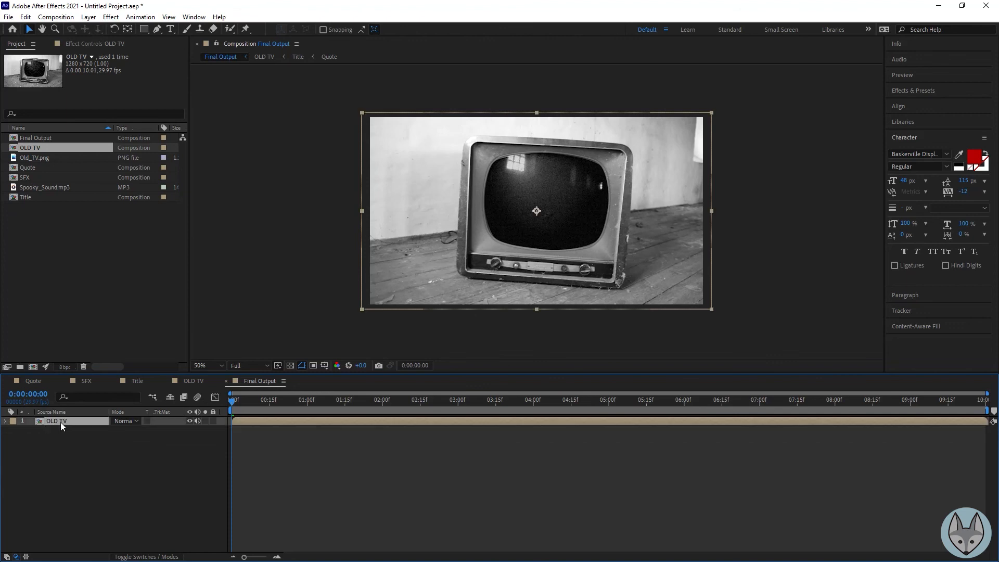
key("p")
left_click(31, 430, "alt")
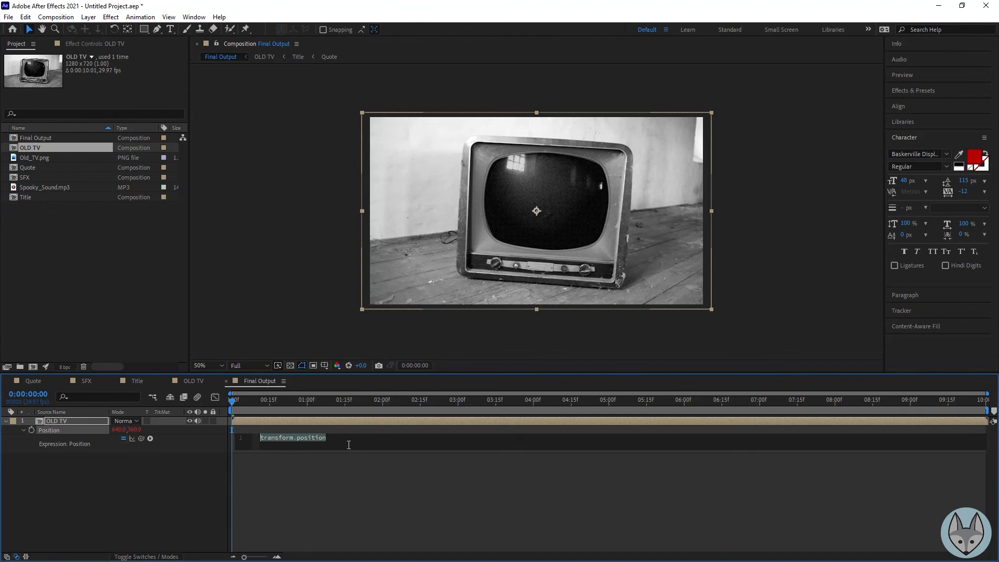
left_click_drag(349, 441, 264, 443)
left_click(251, 444)
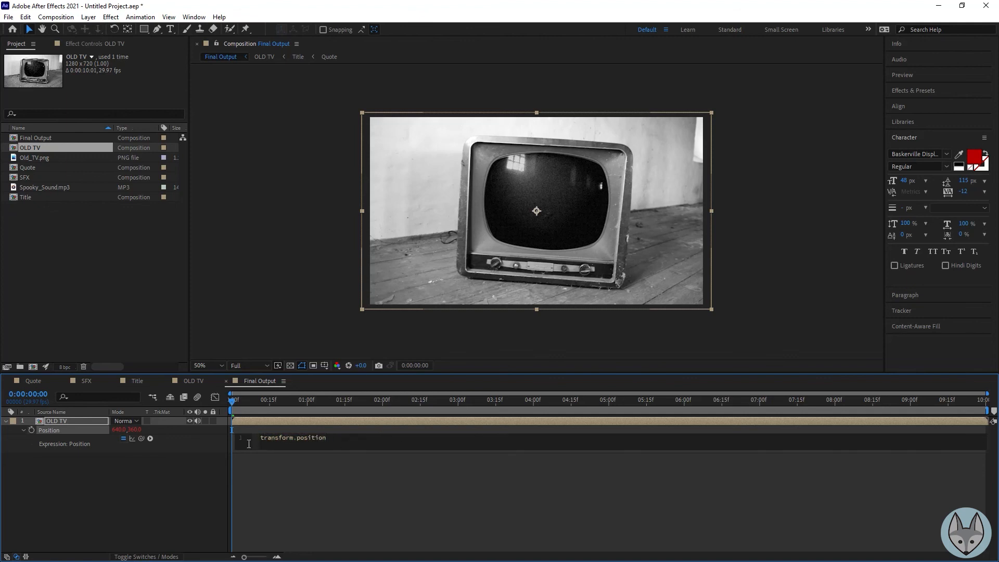
left_click(248, 449)
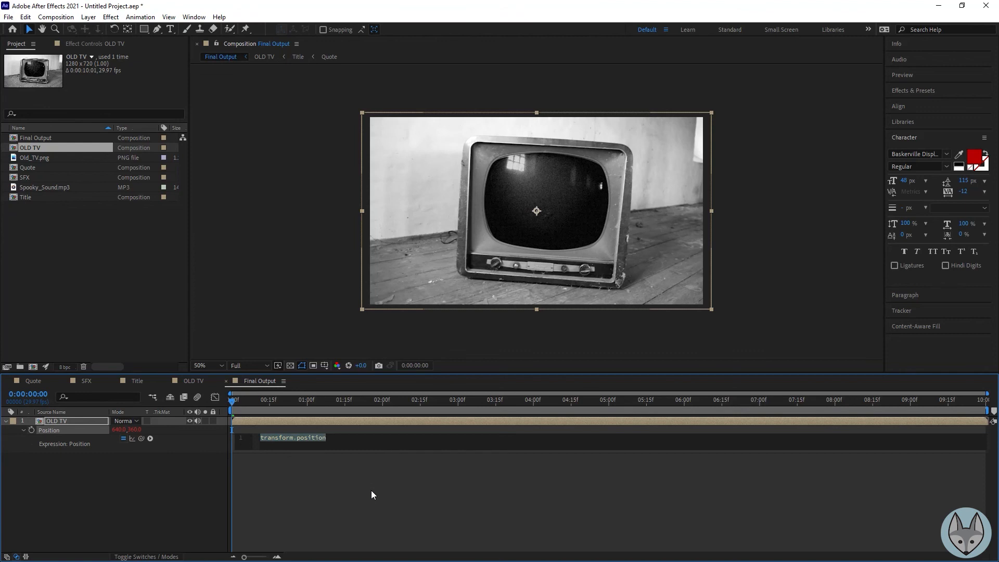
type("wig")
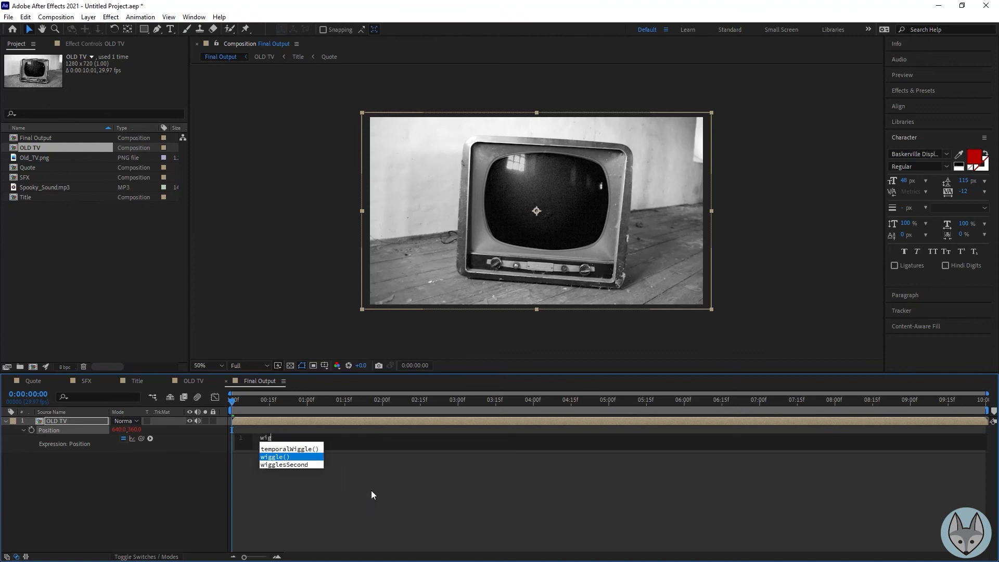
left_click(289, 458)
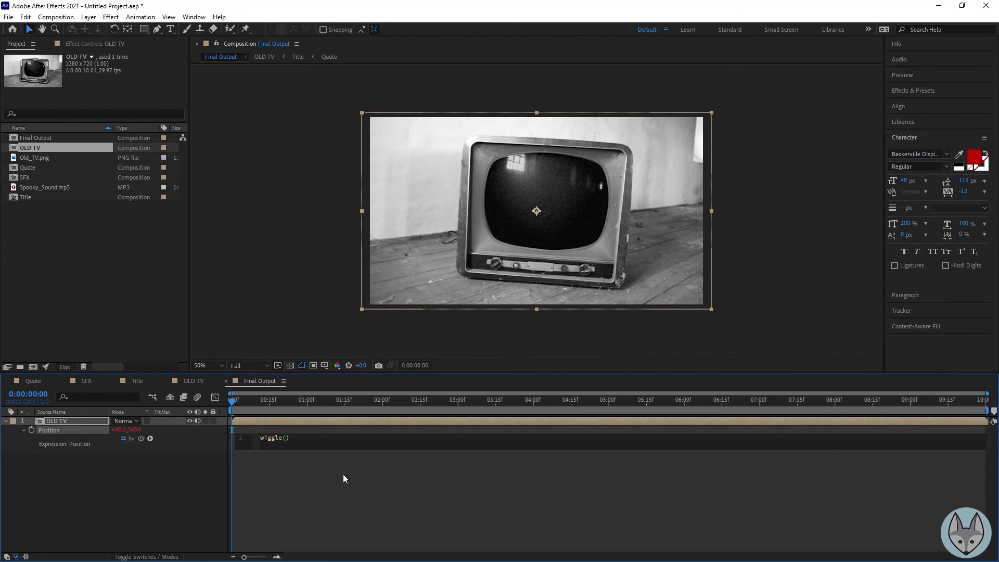
type("2,2")
left_click(342, 473)
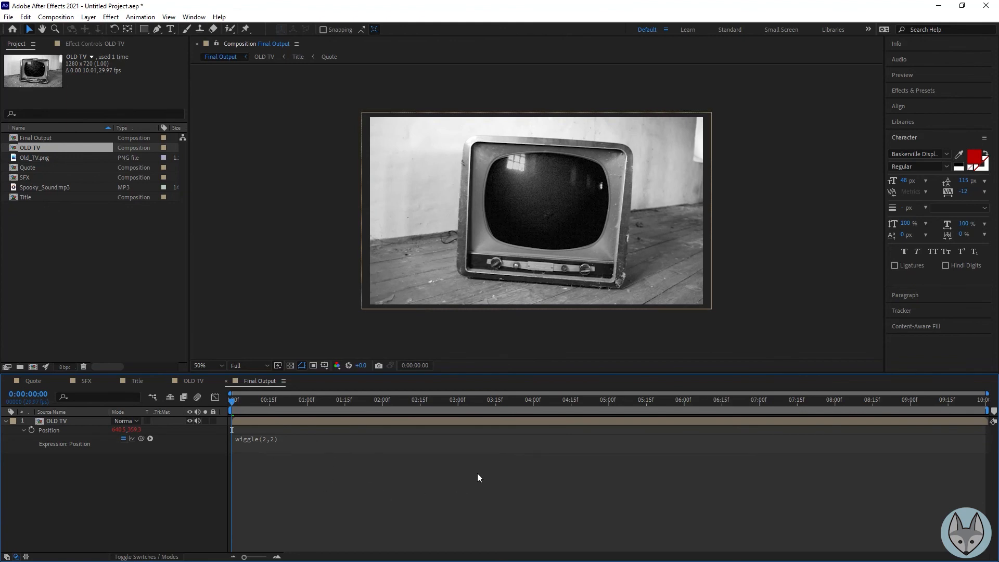
key("space")
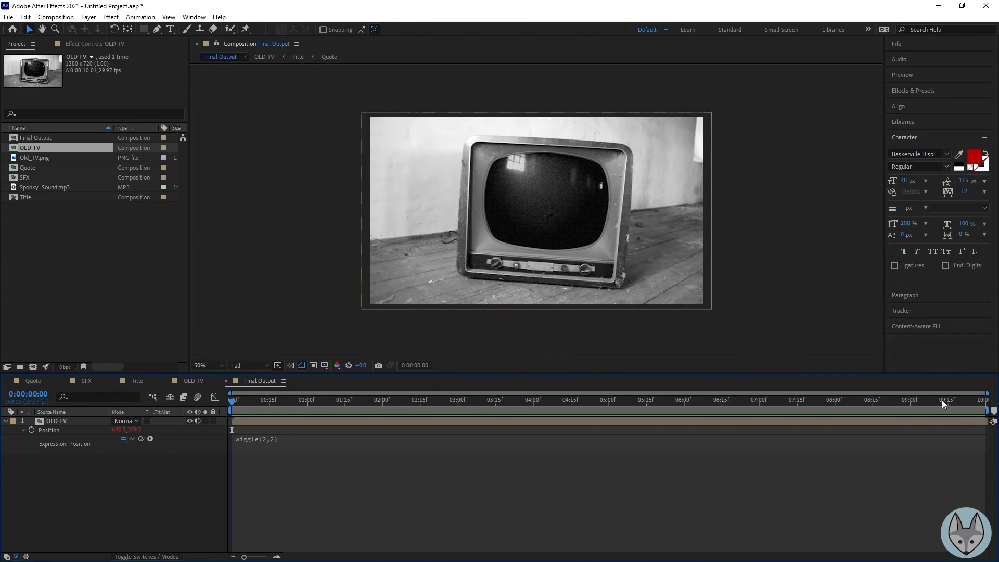
Fade out the OLD TV layer with Opacity keyframes of 100% at 0:00:09:05 and 0% at 0:00:09:29, and preview the composition
mouse_move(942, 399)
left_mouse_down()
mouse_move(856, 409)
mouse_move(923, 400)
left_mouse_up()
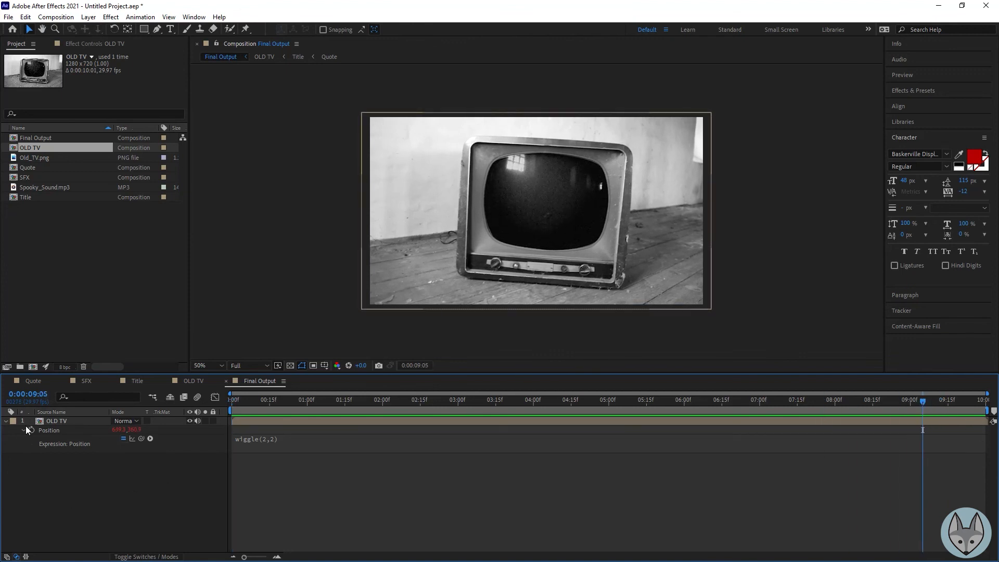
left_click(6, 420)
left_click(57, 422)
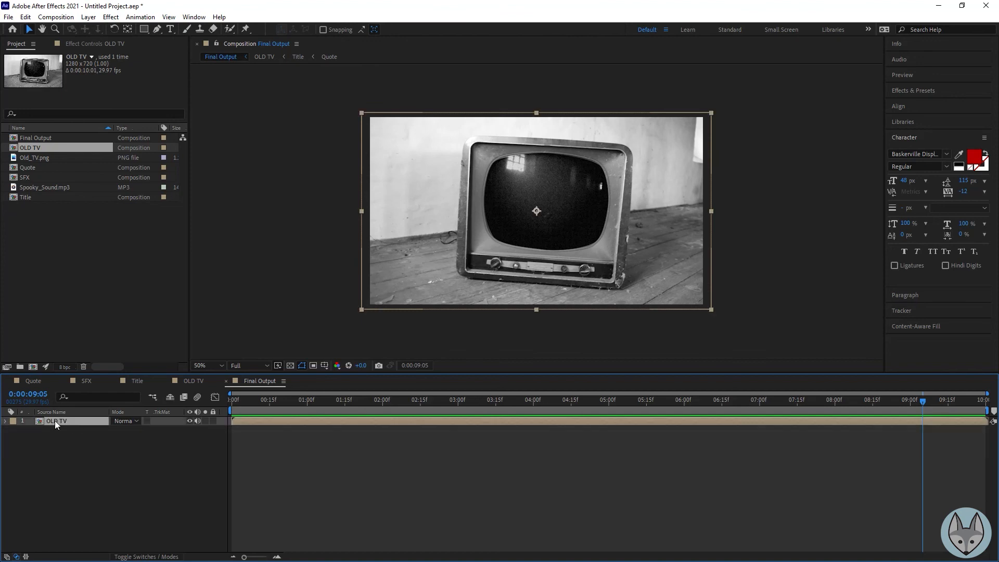
key("t")
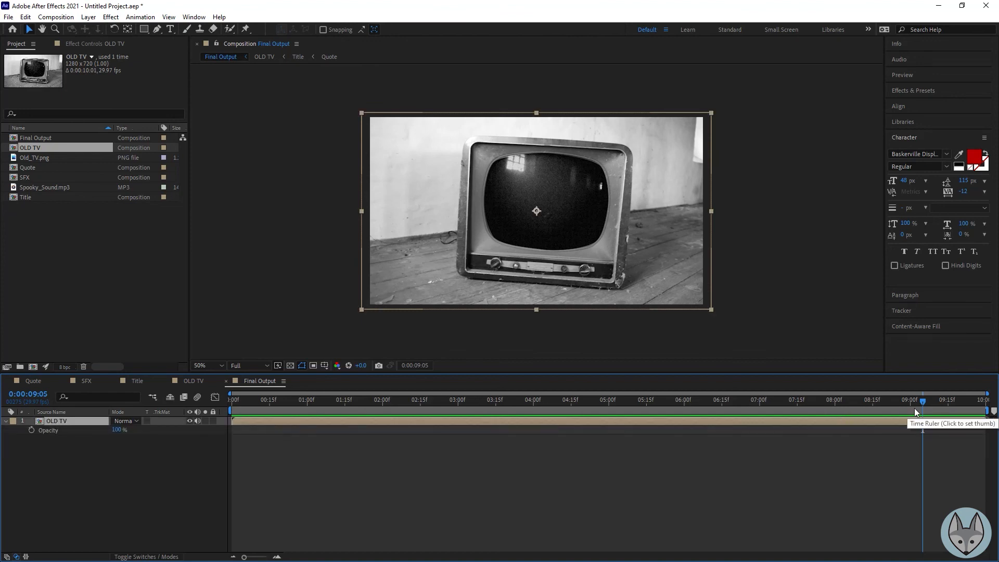
left_click(30, 430)
left_click_drag(925, 402, 983, 401)
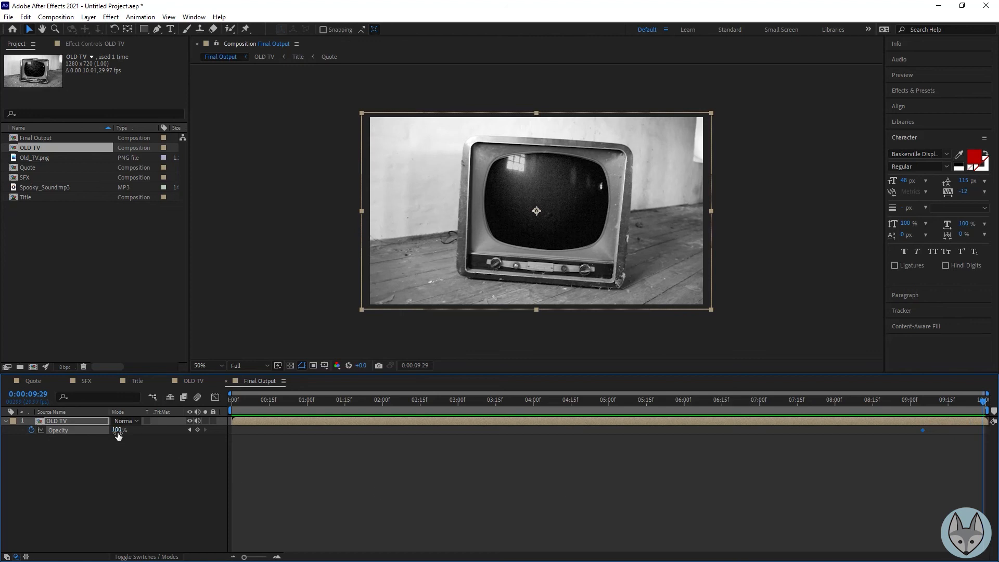
left_click_drag(118, 435, 1, 438)
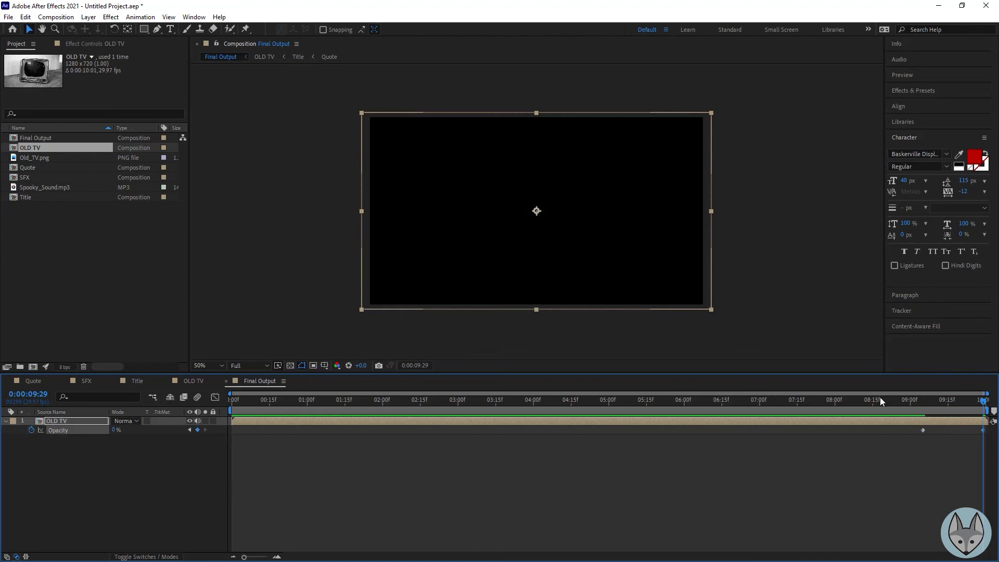
left_click_drag(983, 400, 813, 437)
key("space")
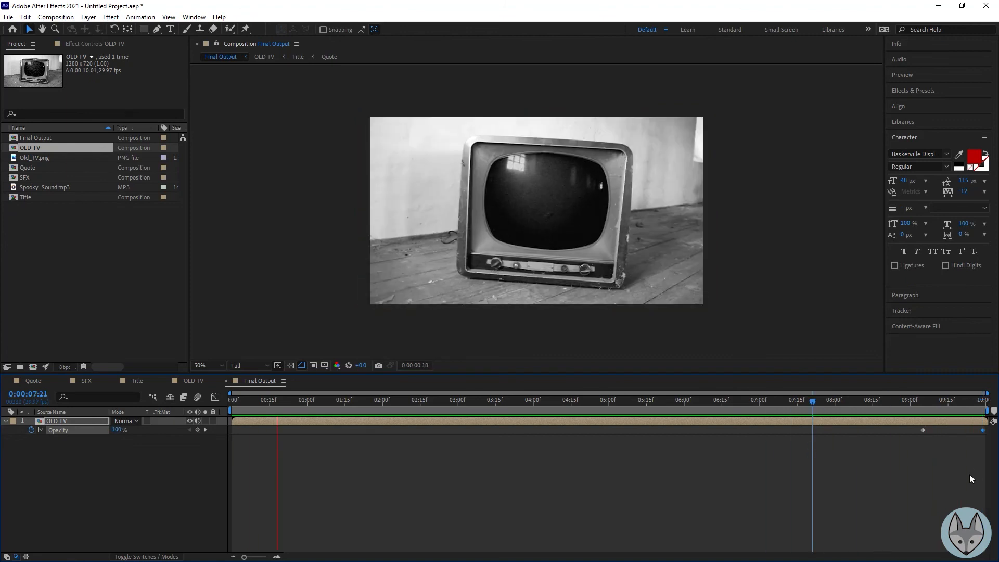
Shift the OLD TV layer's two Opacity fade keyframes earlier, to about 0:00:08:23 and 0:00:09:22, and preview the composition
left_click(923, 430)
left_click_drag(924, 429, 896, 433)
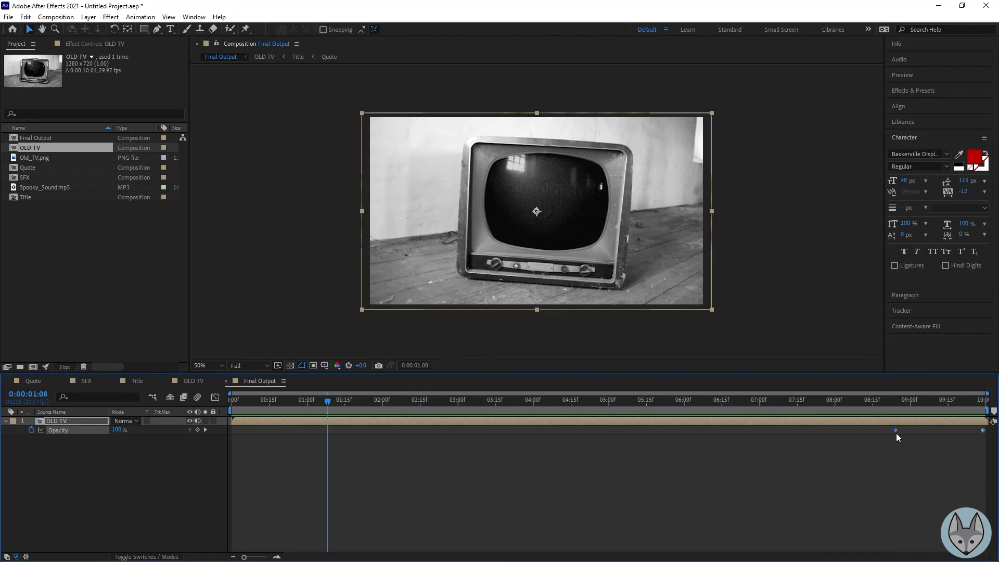
left_click_drag(983, 430, 964, 433)
key("space")
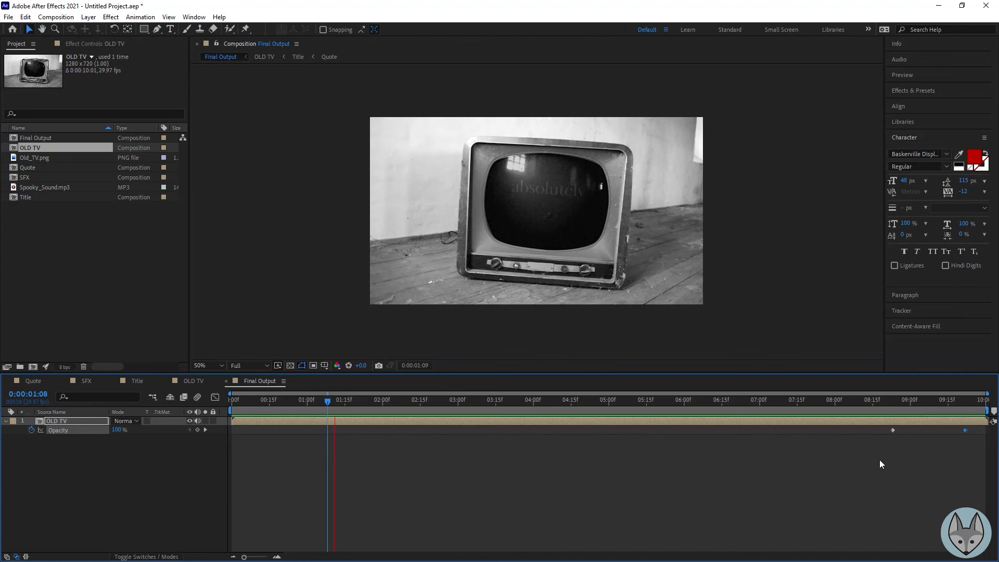
key("space")
Apply Easy Ease to both Opacity keyframes and reshape the speed graph so the fade is fastest near its start and slows gradually
left_click_drag(876, 480, 979, 419)
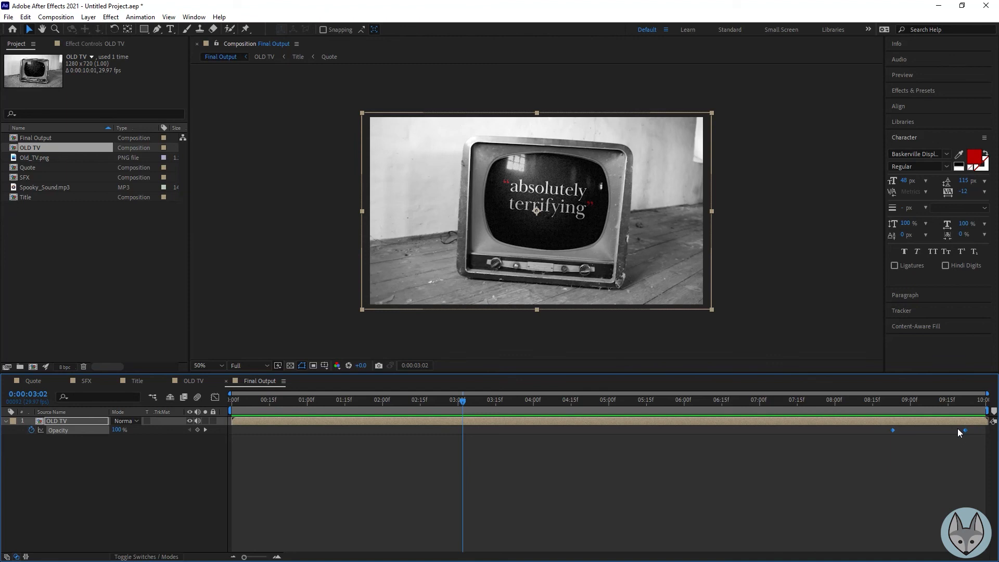
key("F9")
left_click(213, 398)
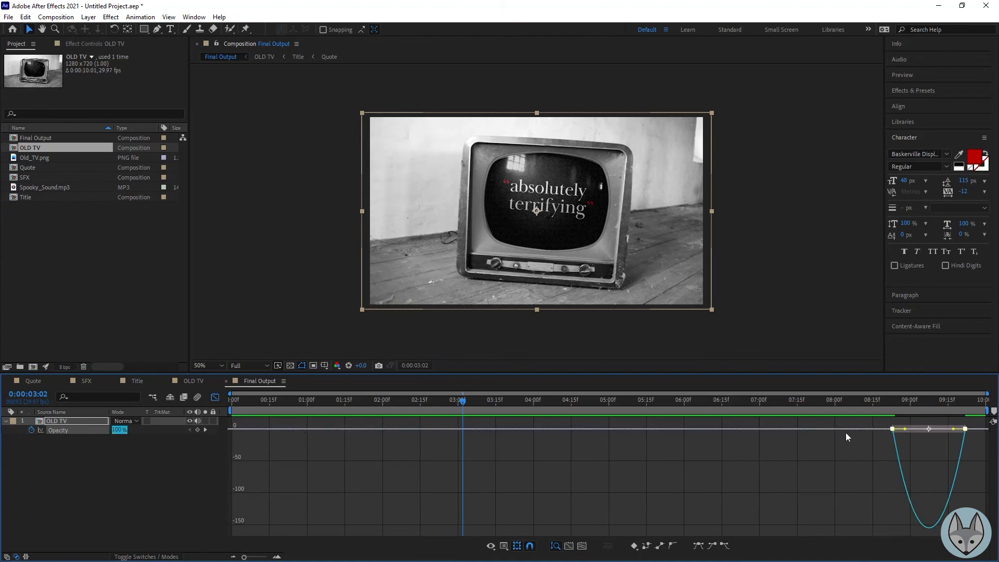
left_click_drag(956, 434, 804, 408)
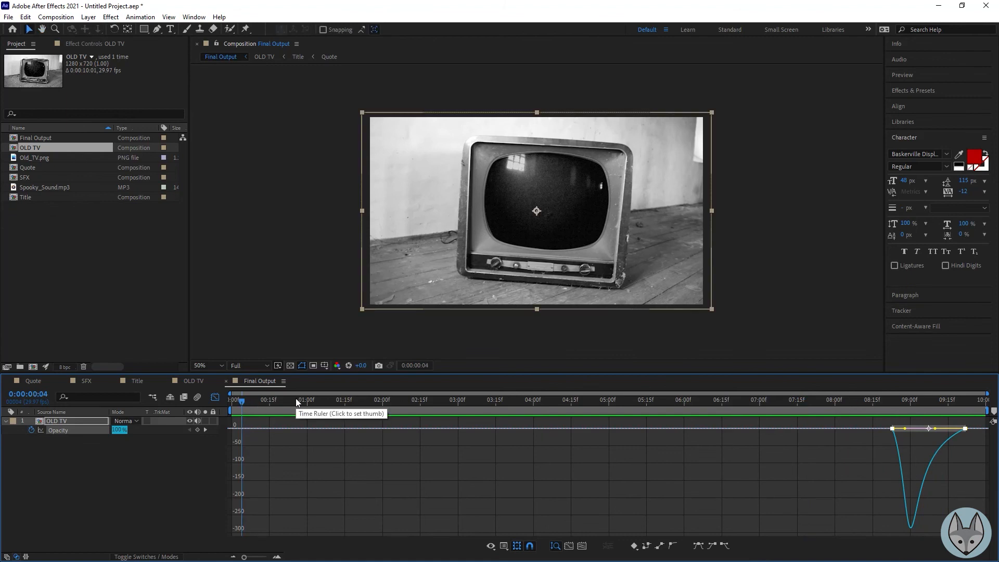
left_click_drag(242, 404, 207, 402)
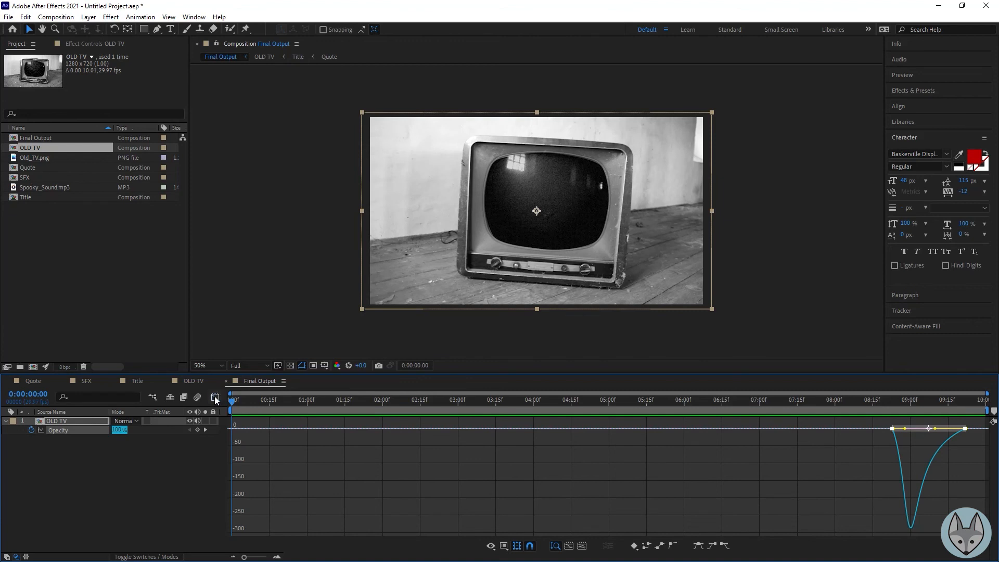
left_click(214, 399)
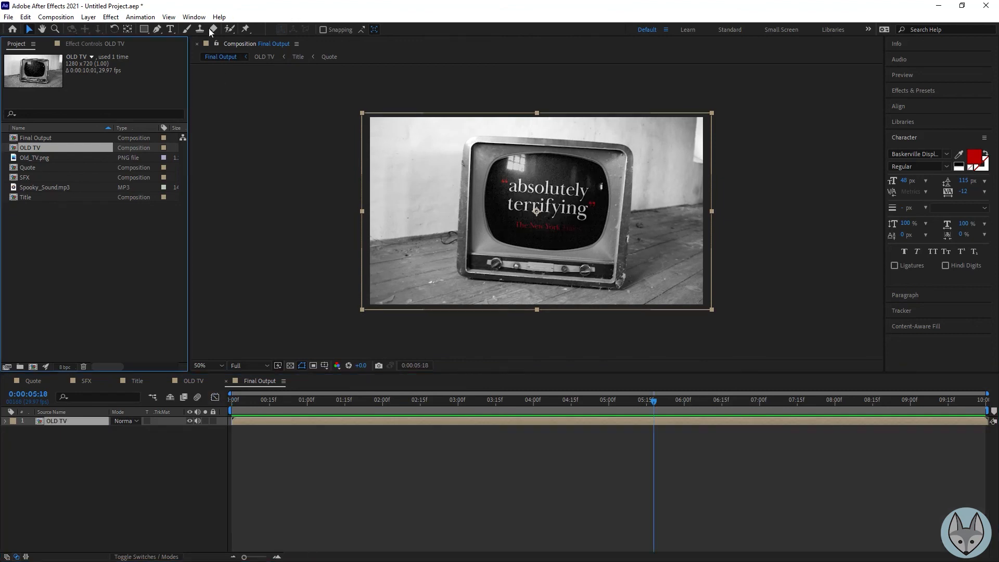
Apply the Noise effect from the Noise & Grain category to the OLD TV layer in Final Output
left_click(88, 18)
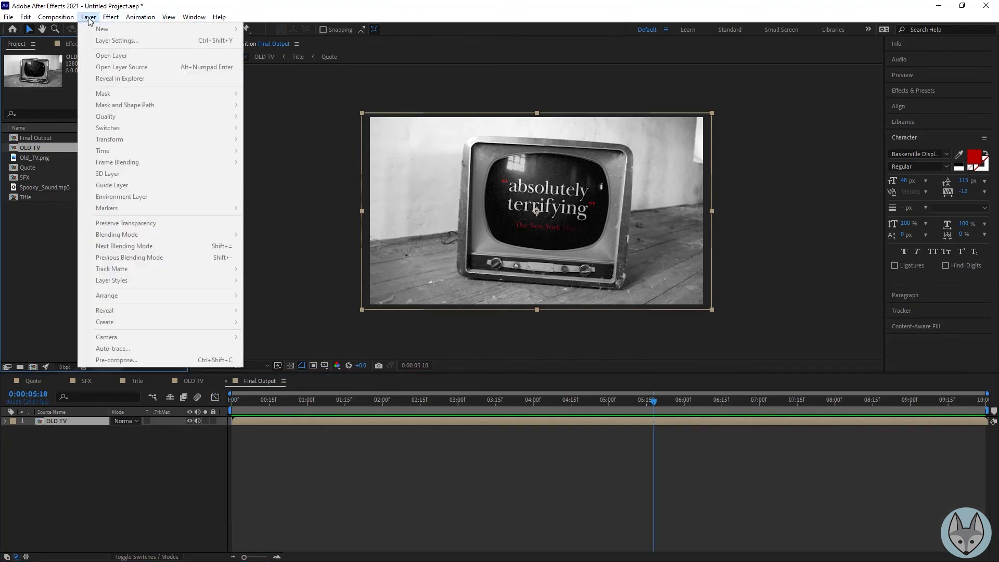
left_click(31, 211)
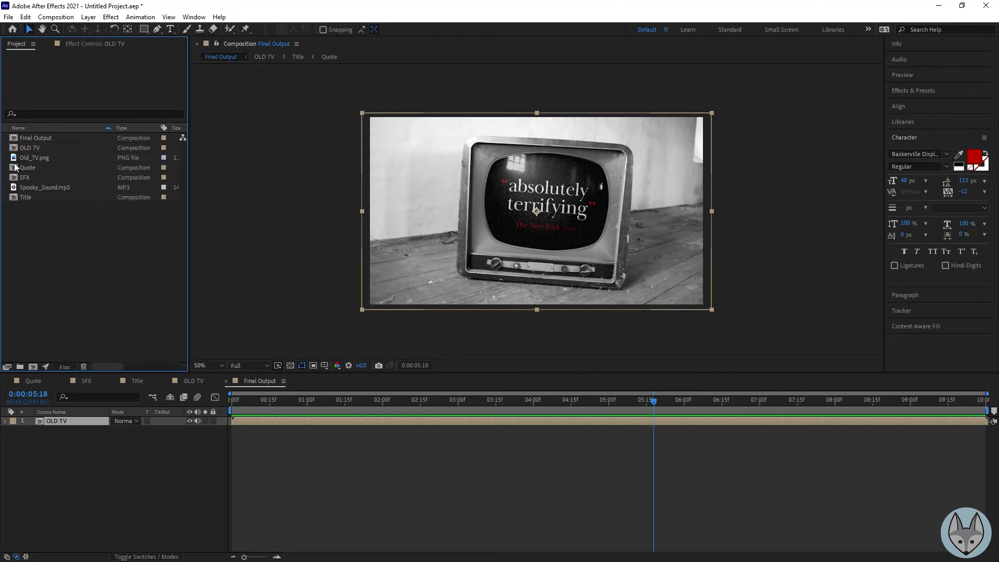
left_click(63, 420)
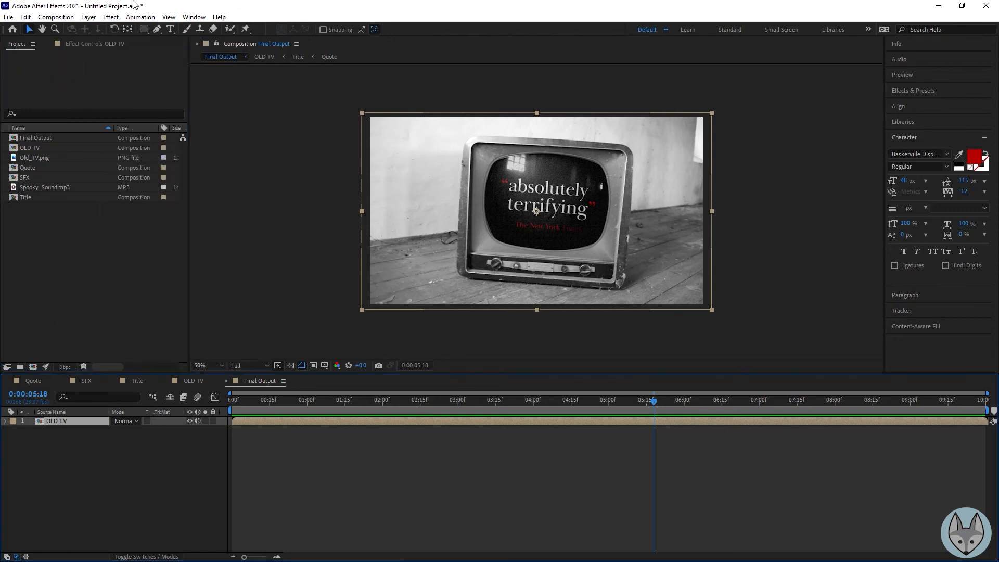
left_click(111, 17)
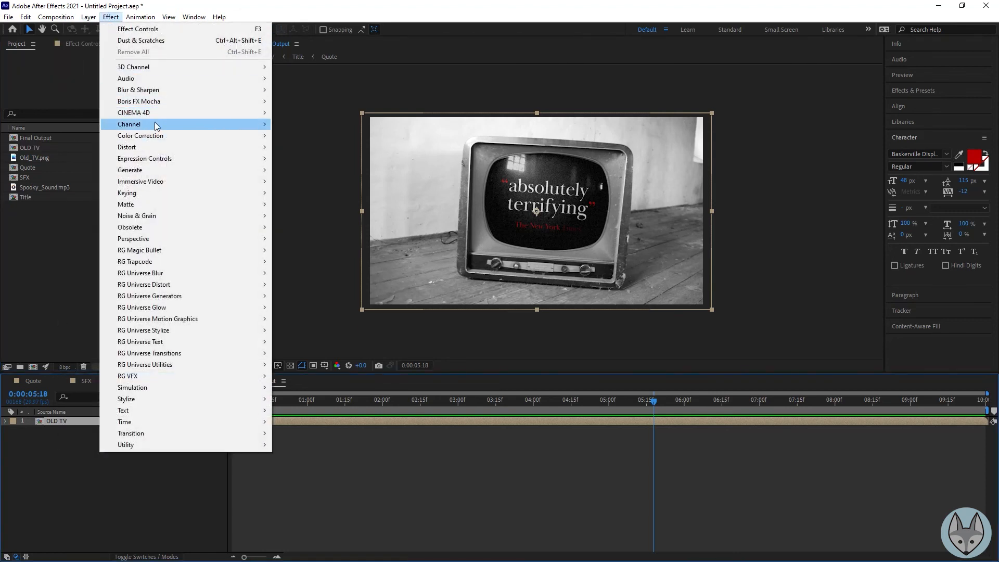
mouse_move(166, 174)
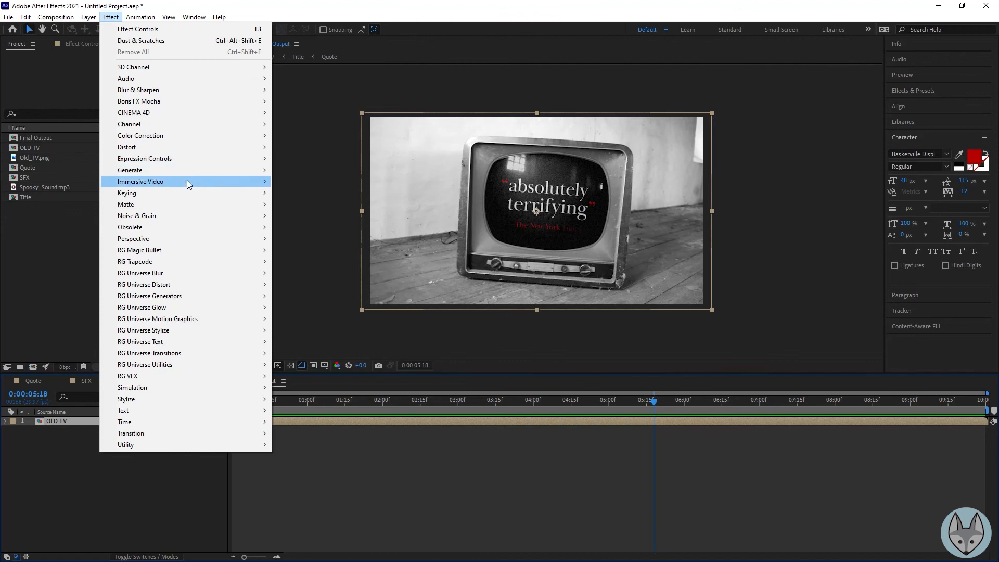
mouse_move(184, 216)
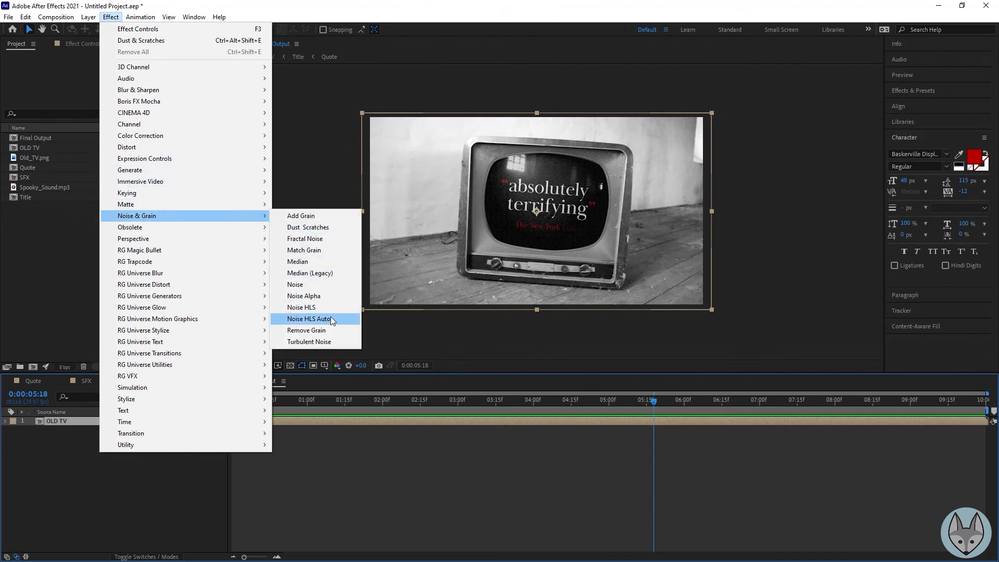
left_click(315, 288)
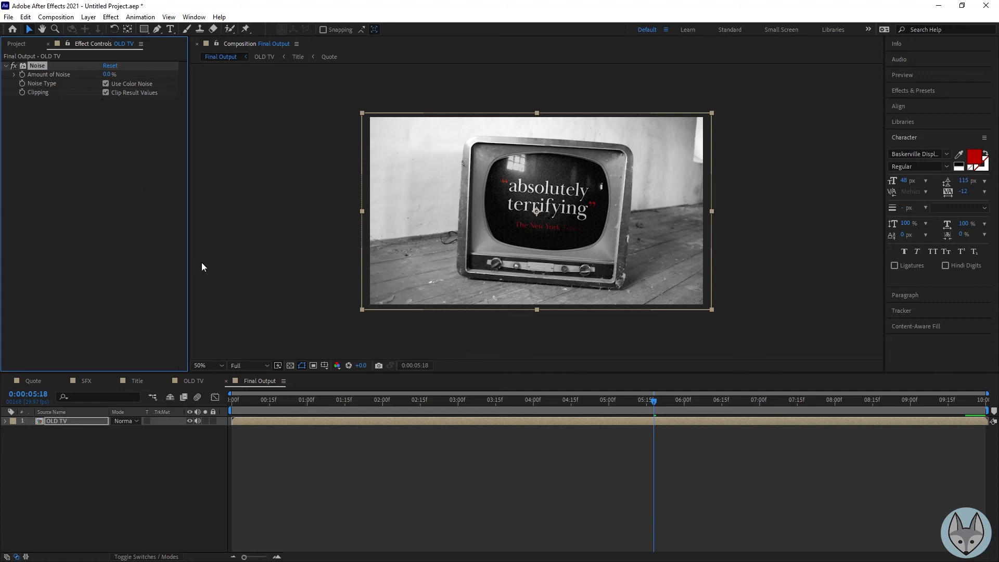
Turn off color noise, set the Amount of Noise to 4%, and preview the composition from the start
left_click(106, 83)
left_click_drag(107, 74, 115, 77)
left_click(351, 398)
key("Home")
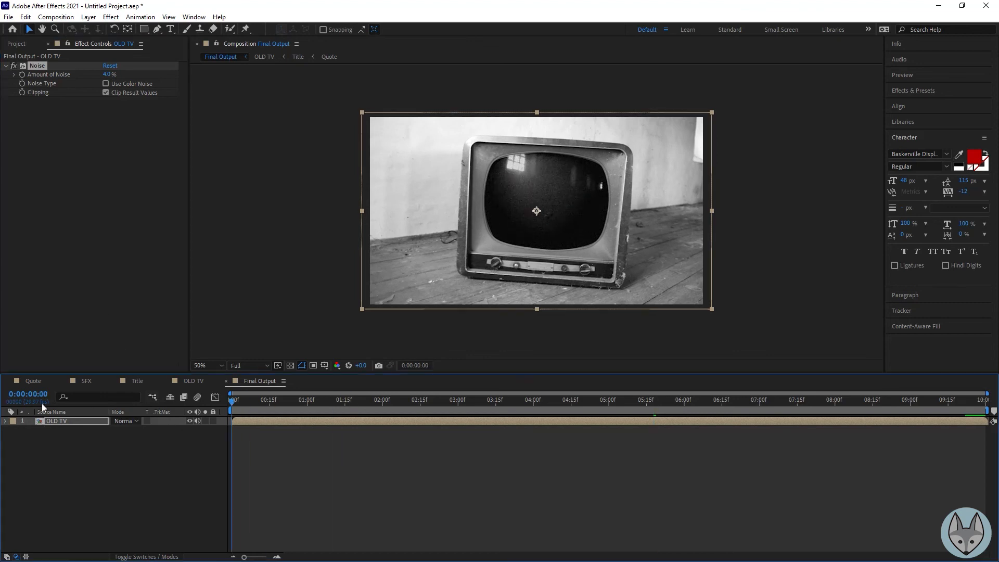
key("h")
key("space")
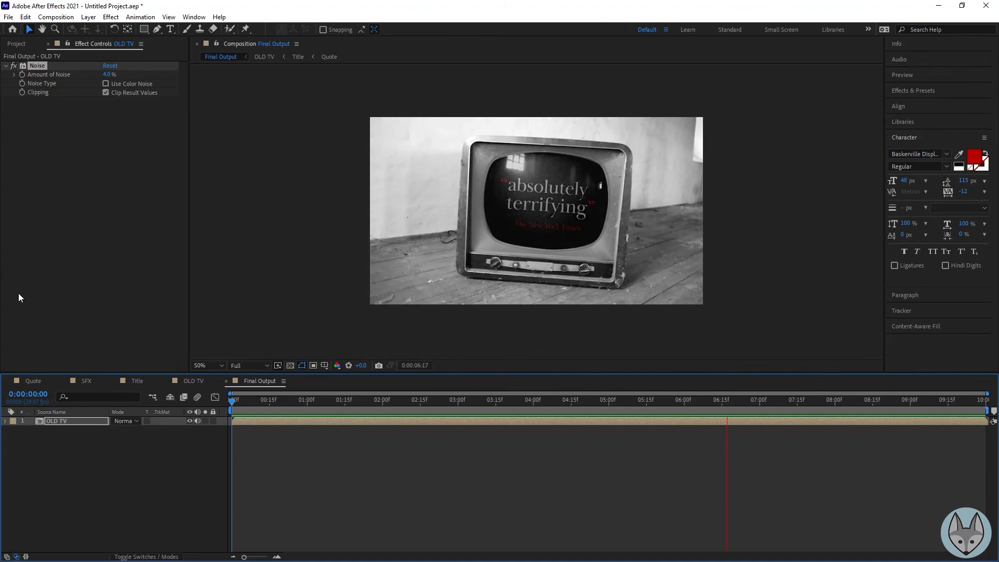
key("space")
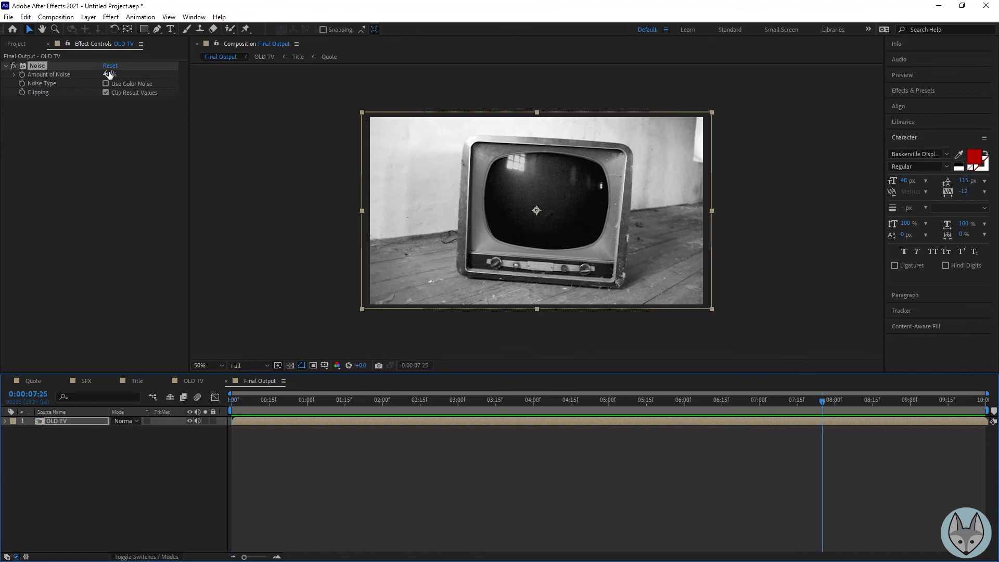
Raise the Amount of Noise to 12% and preview the composition from the start at 50% magnification
left_click_drag(107, 75, 114, 75)
key("slash")
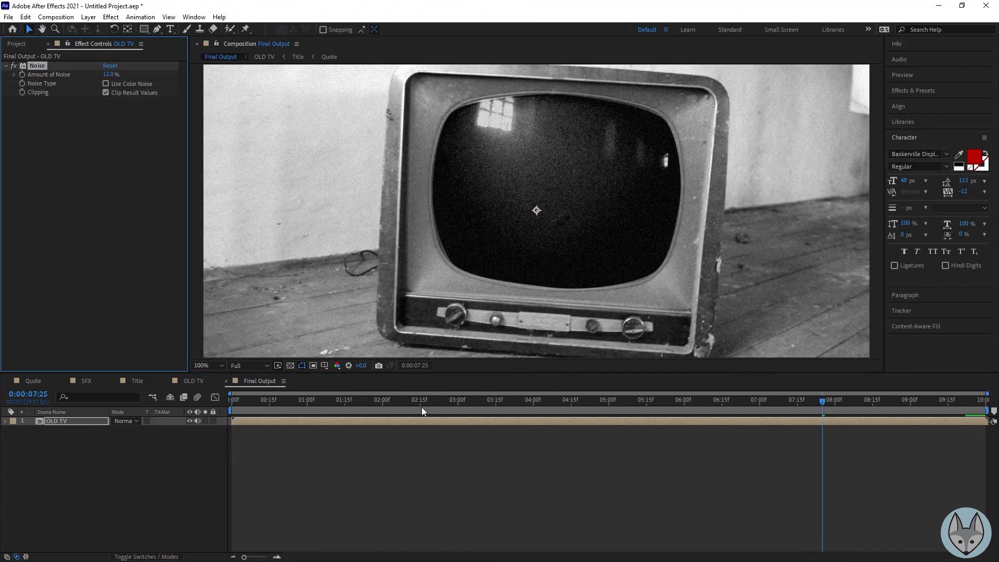
left_click_drag(822, 402, 232, 402)
key("space")
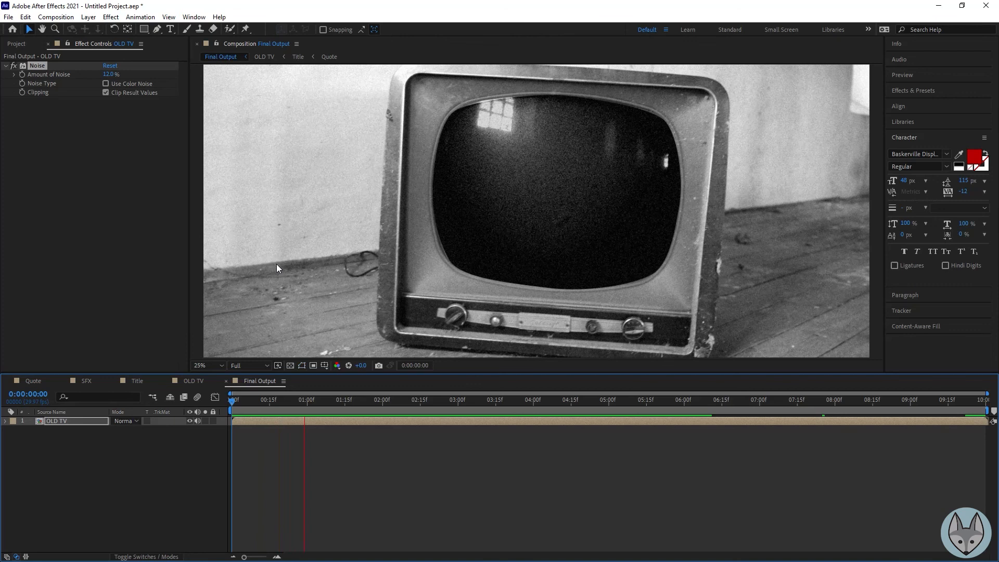
key("comma")
key("comma")
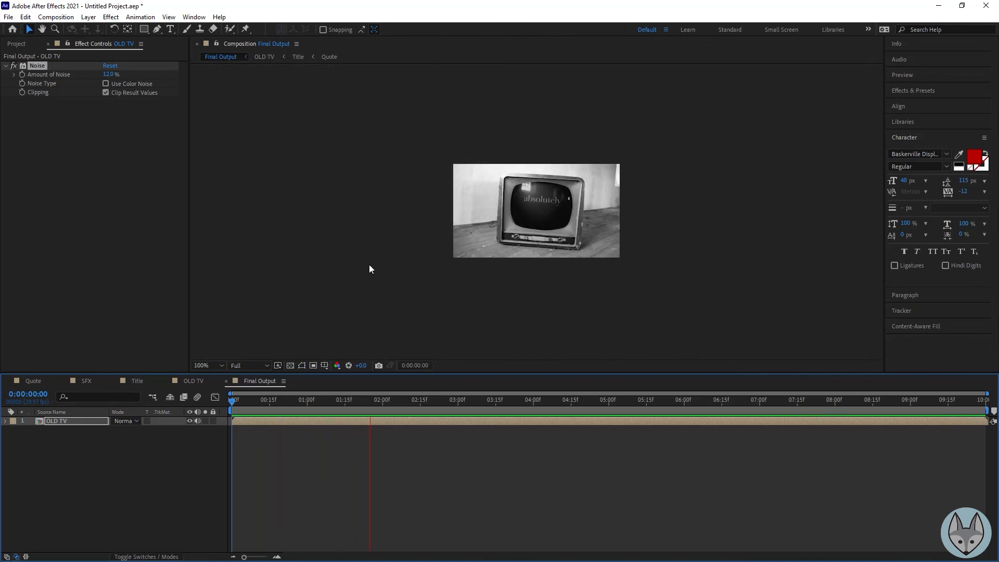
key("period")
key("period")
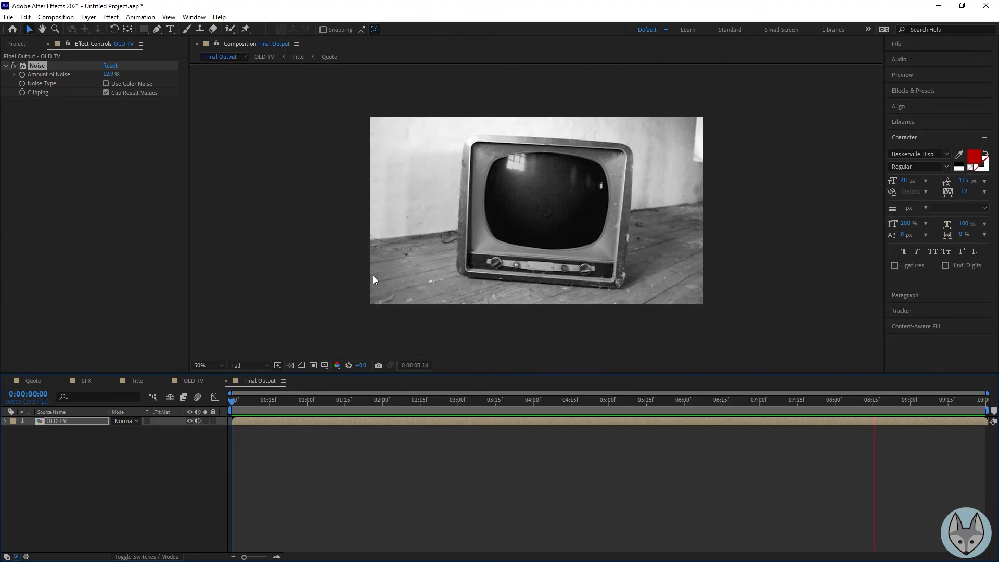
key("space")
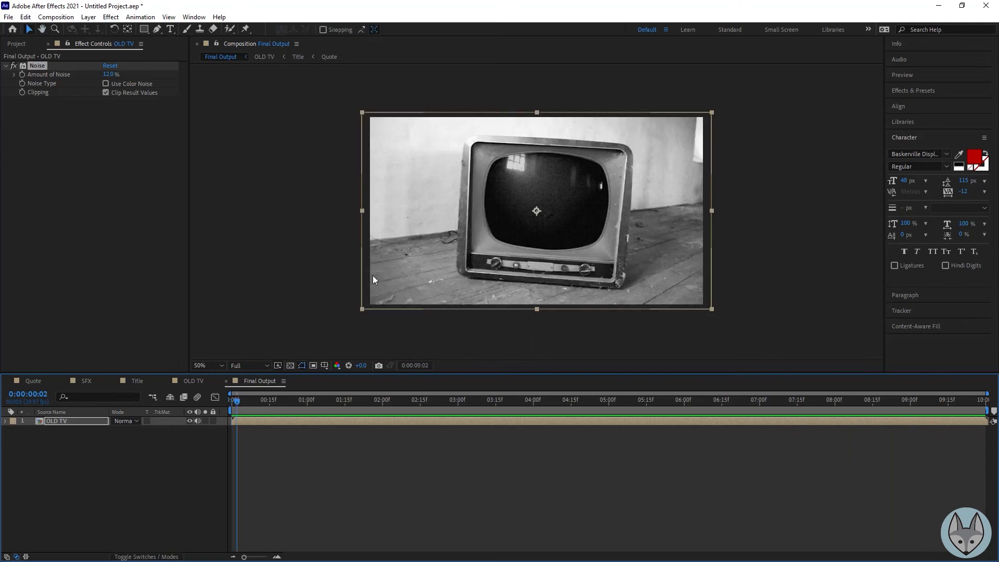